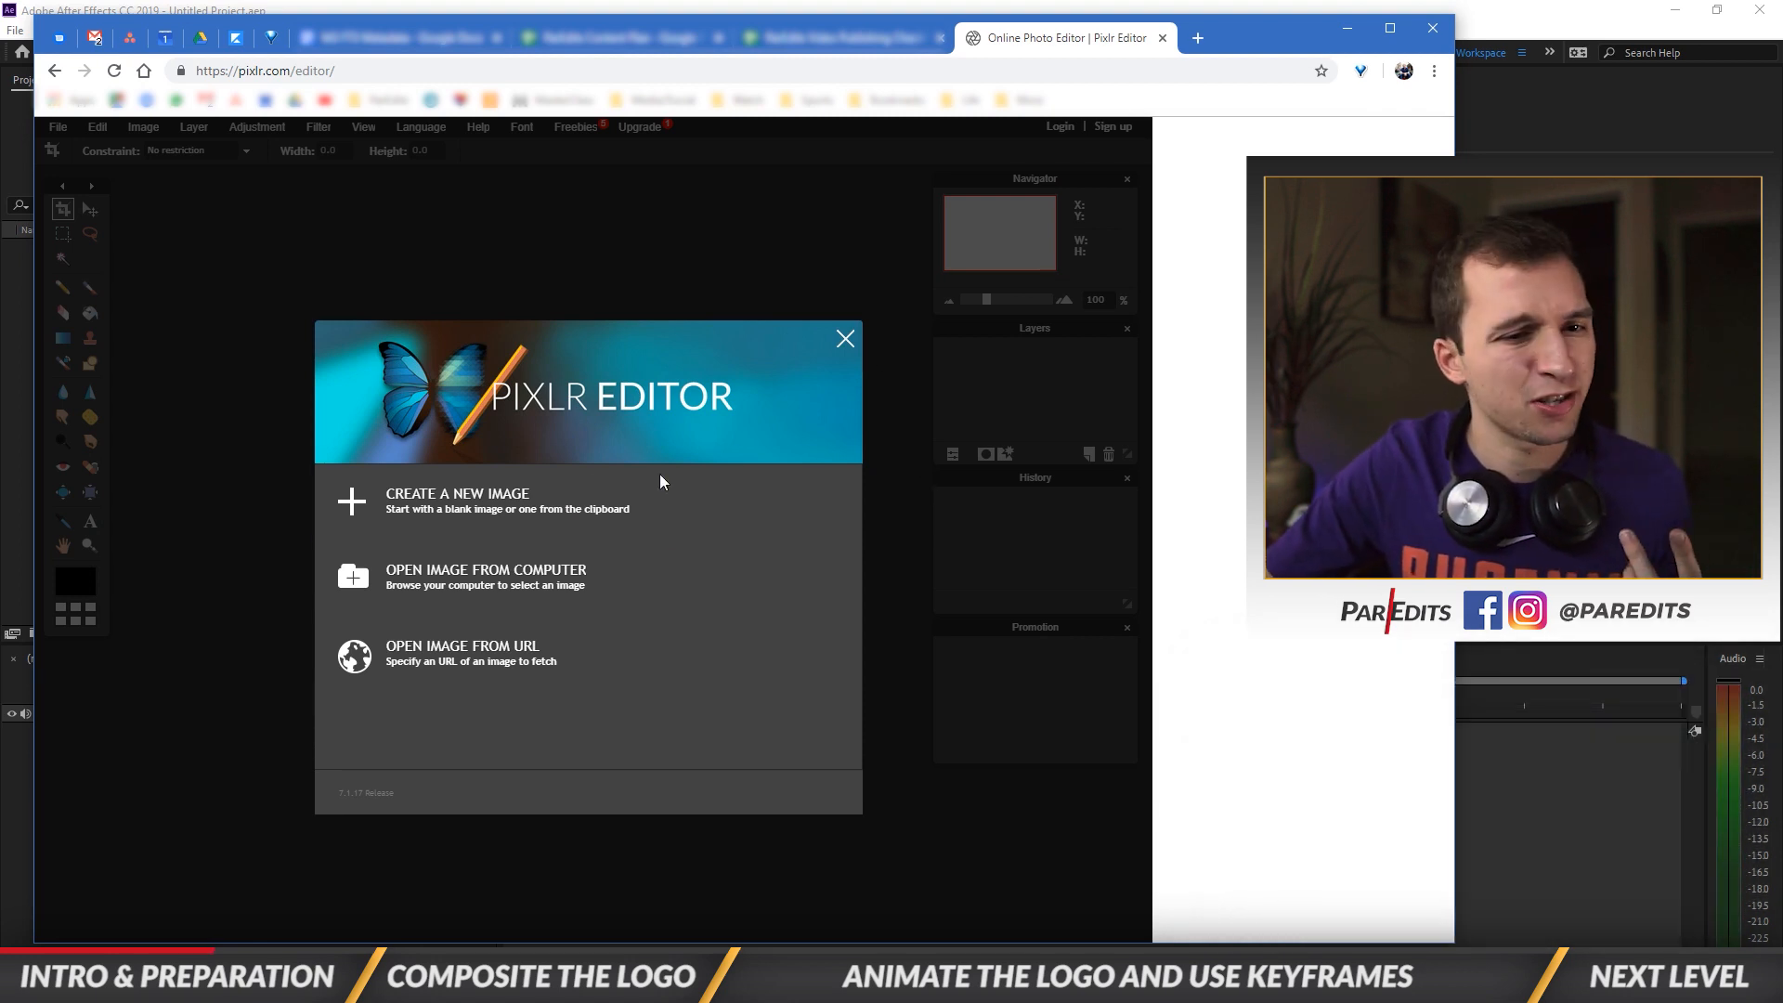
Step: Open the ParEdits Logo Black image from the computer and copy a freehand lasso selection around the letter P
click(492, 579)
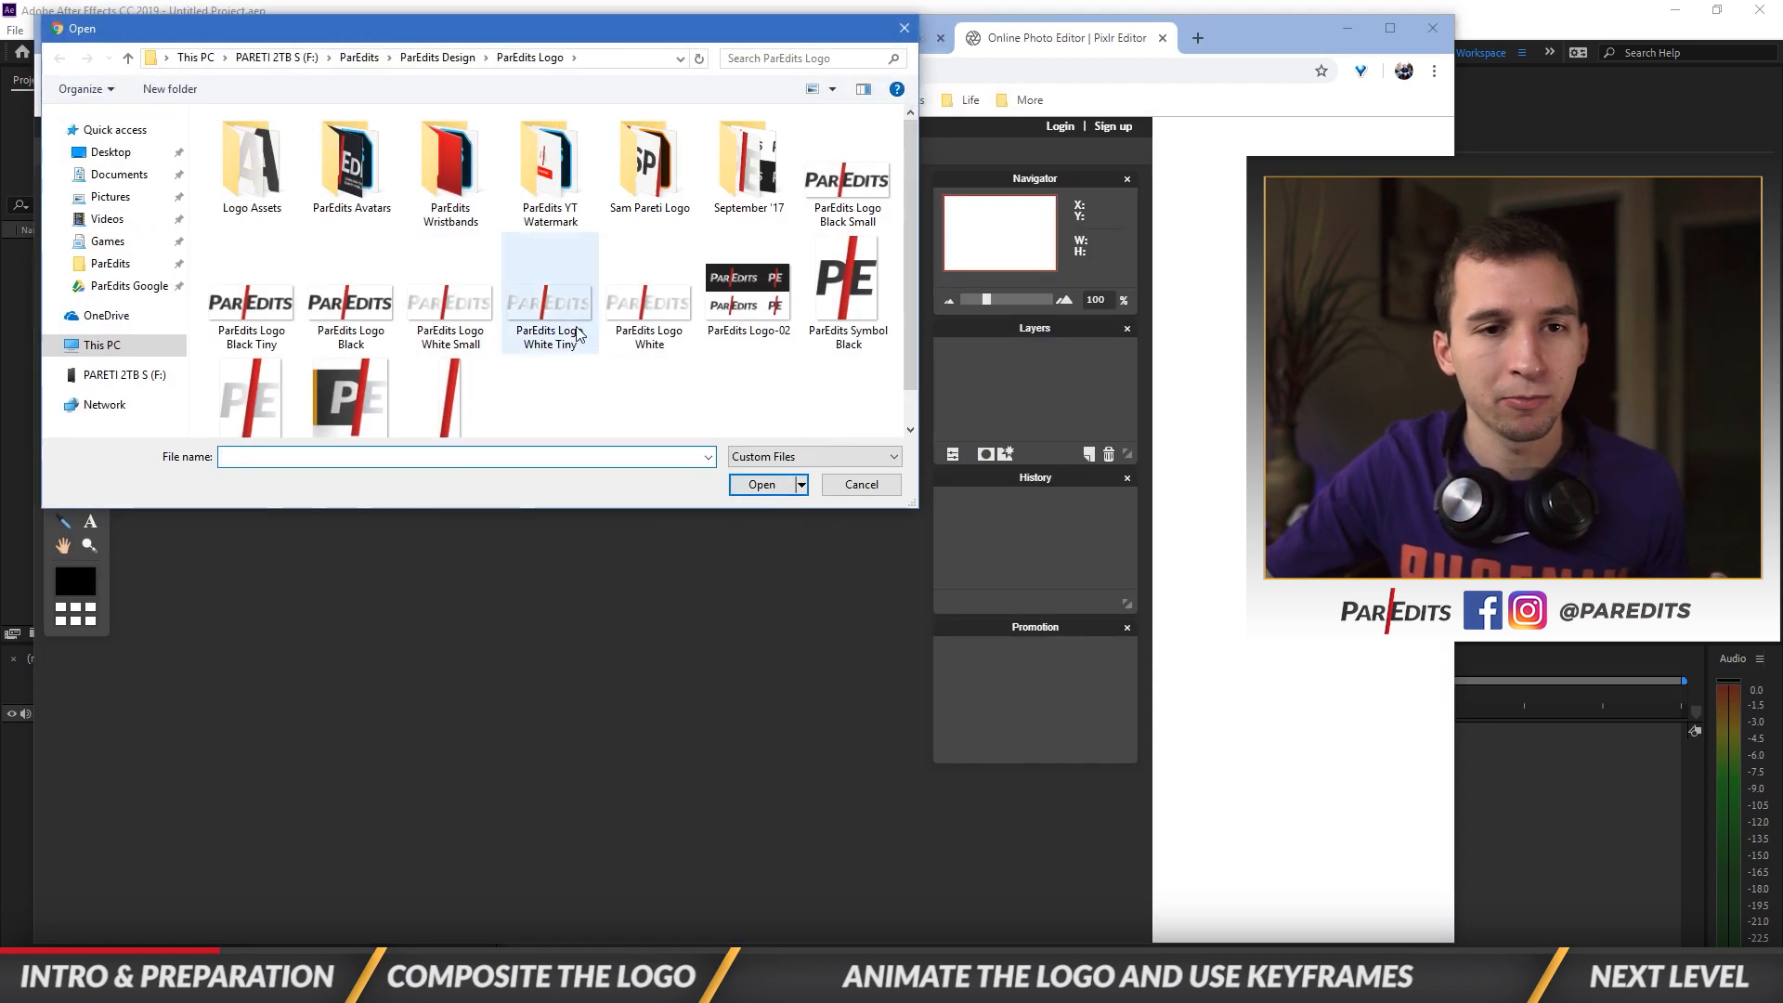
double_click(361, 321)
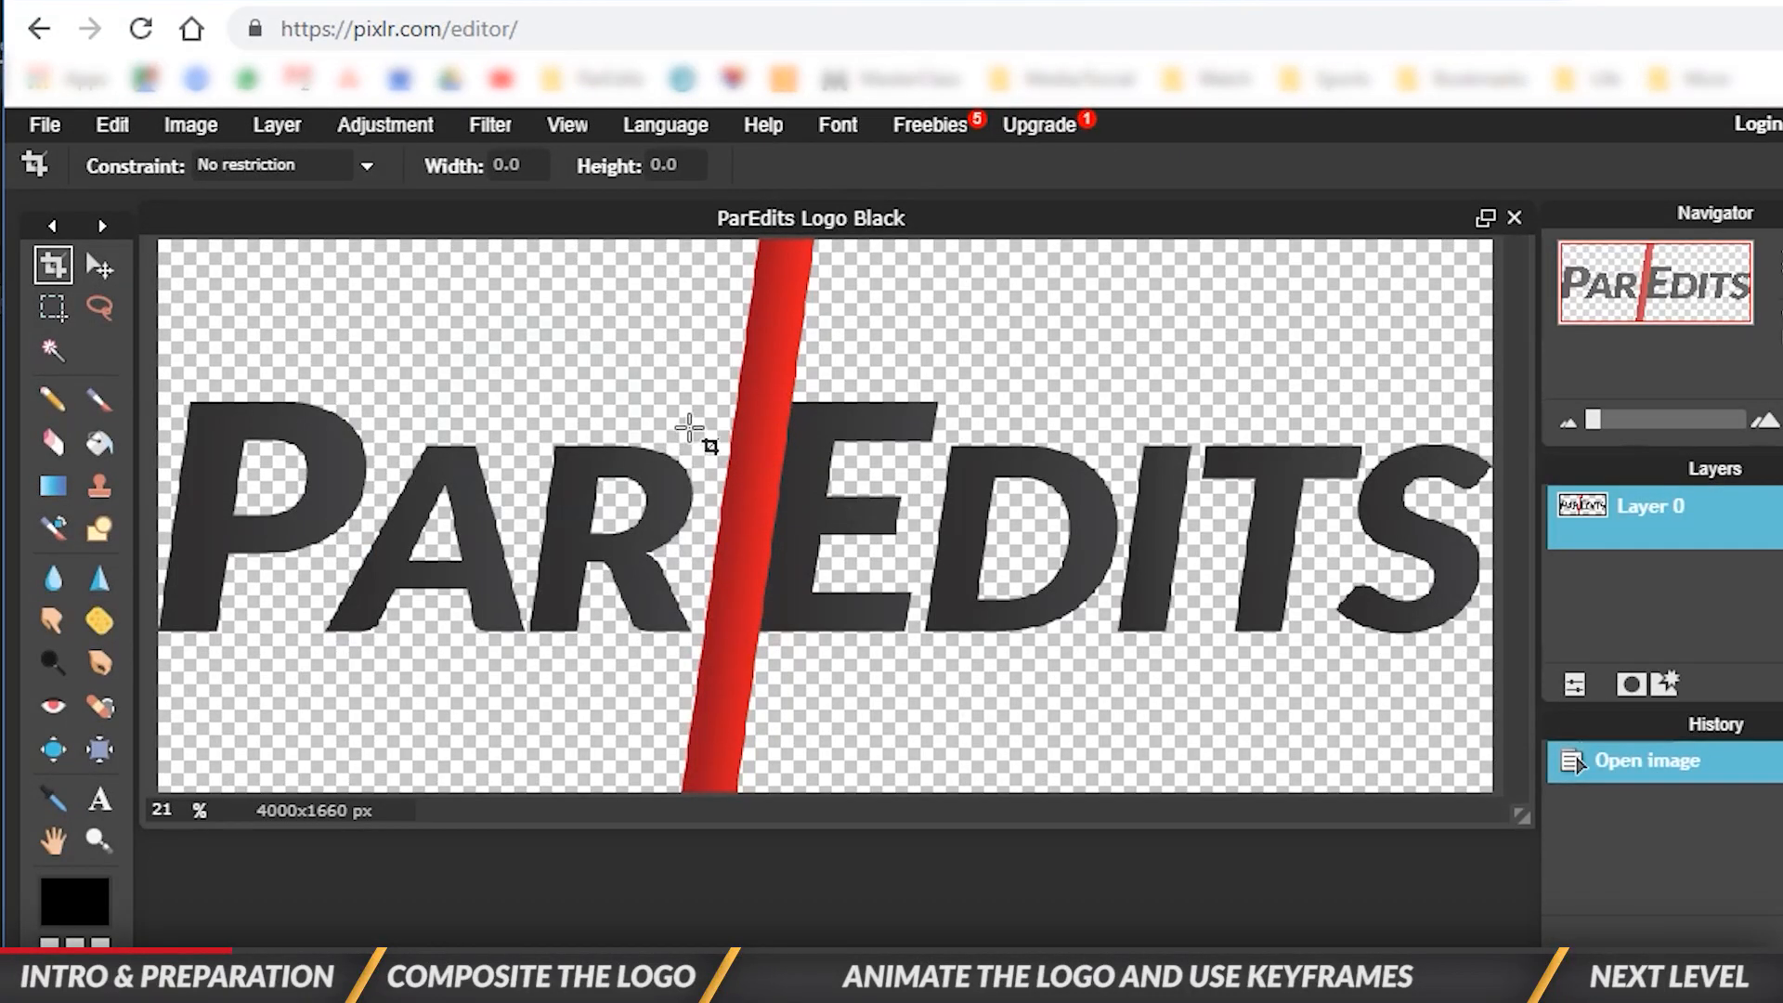
click(99, 308)
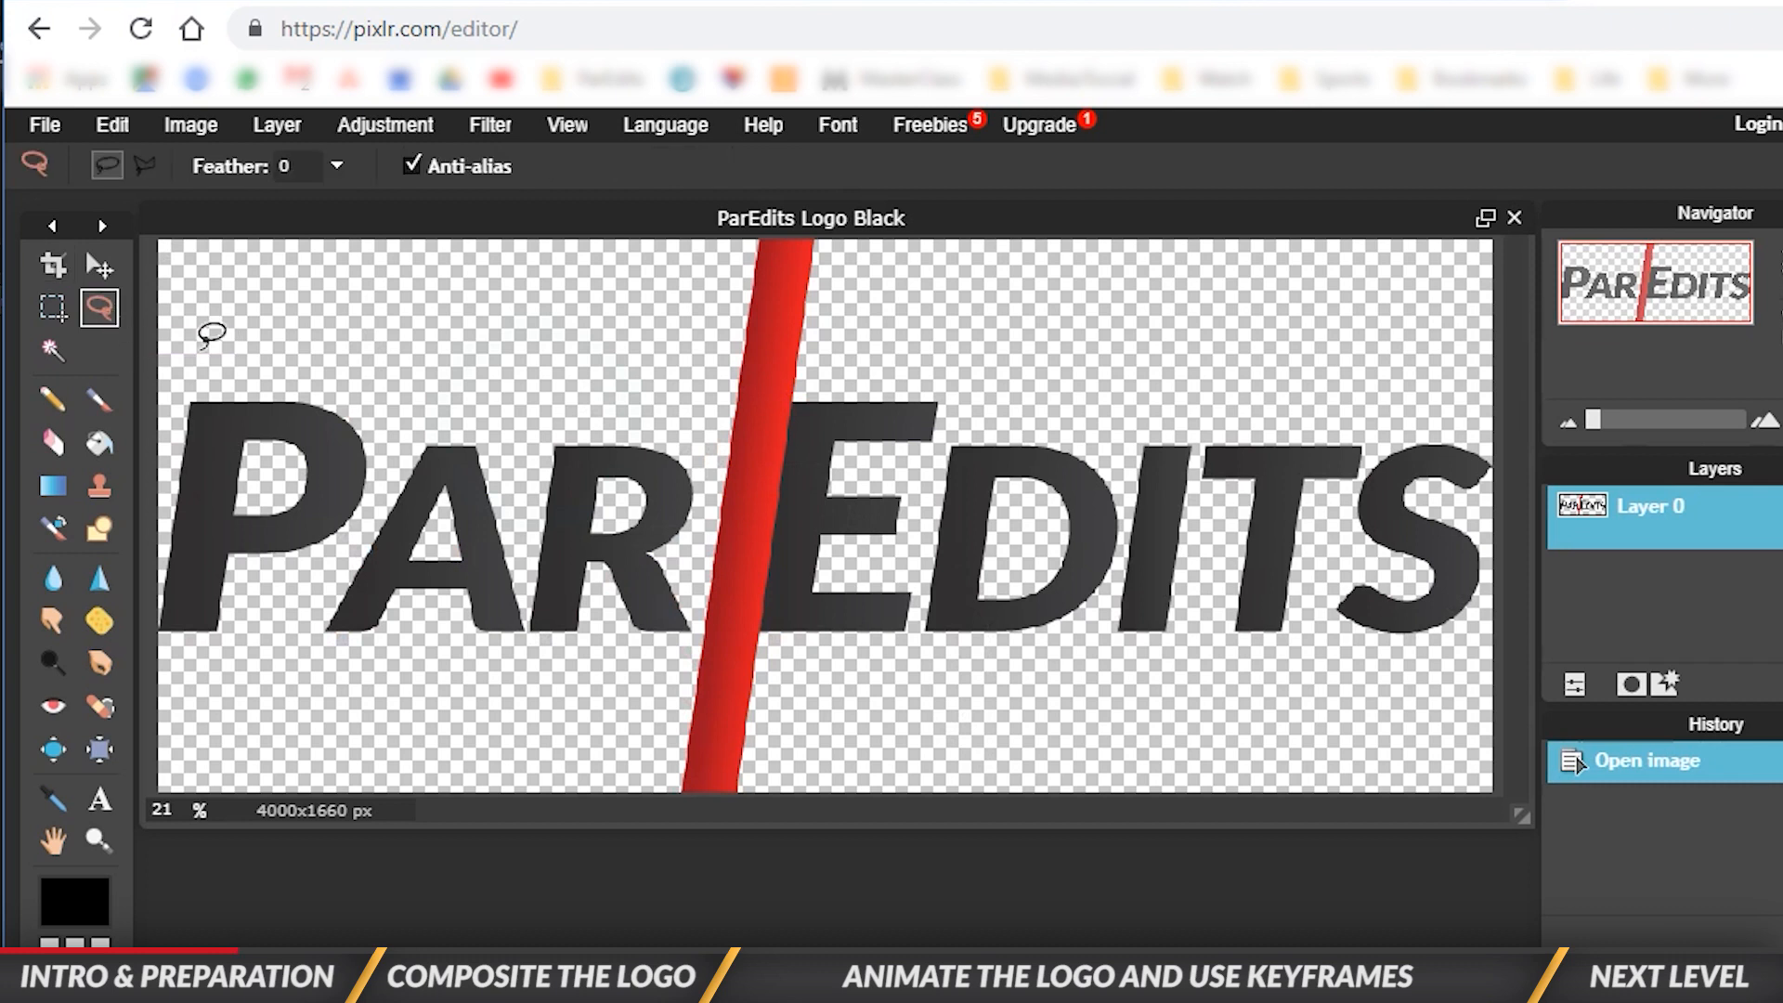
mouse_move(301, 368)
mouse_down()
mouse_move(338, 370)
mouse_move(376, 412)
mouse_move(370, 512)
mouse_move(233, 647)
mouse_move(156, 664)
mouse_move(139, 547)
mouse_move(177, 401)
mouse_move(219, 374)
mouse_up()
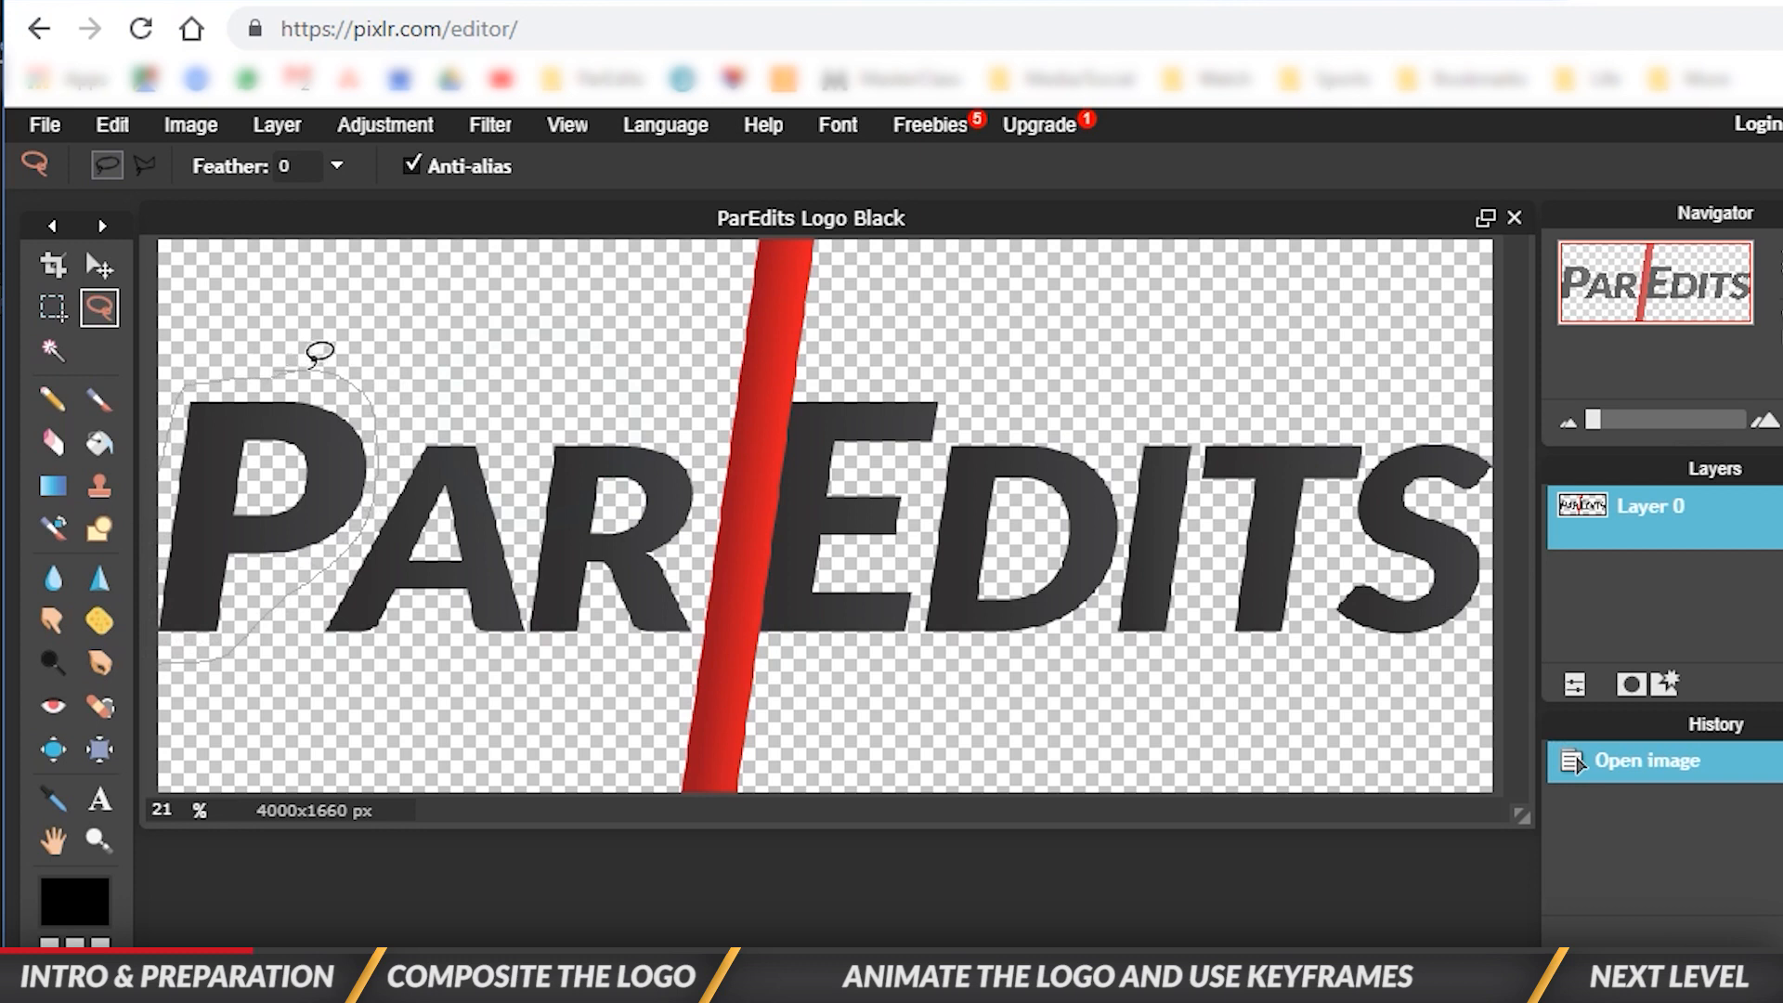
drag(315, 357, 318, 363)
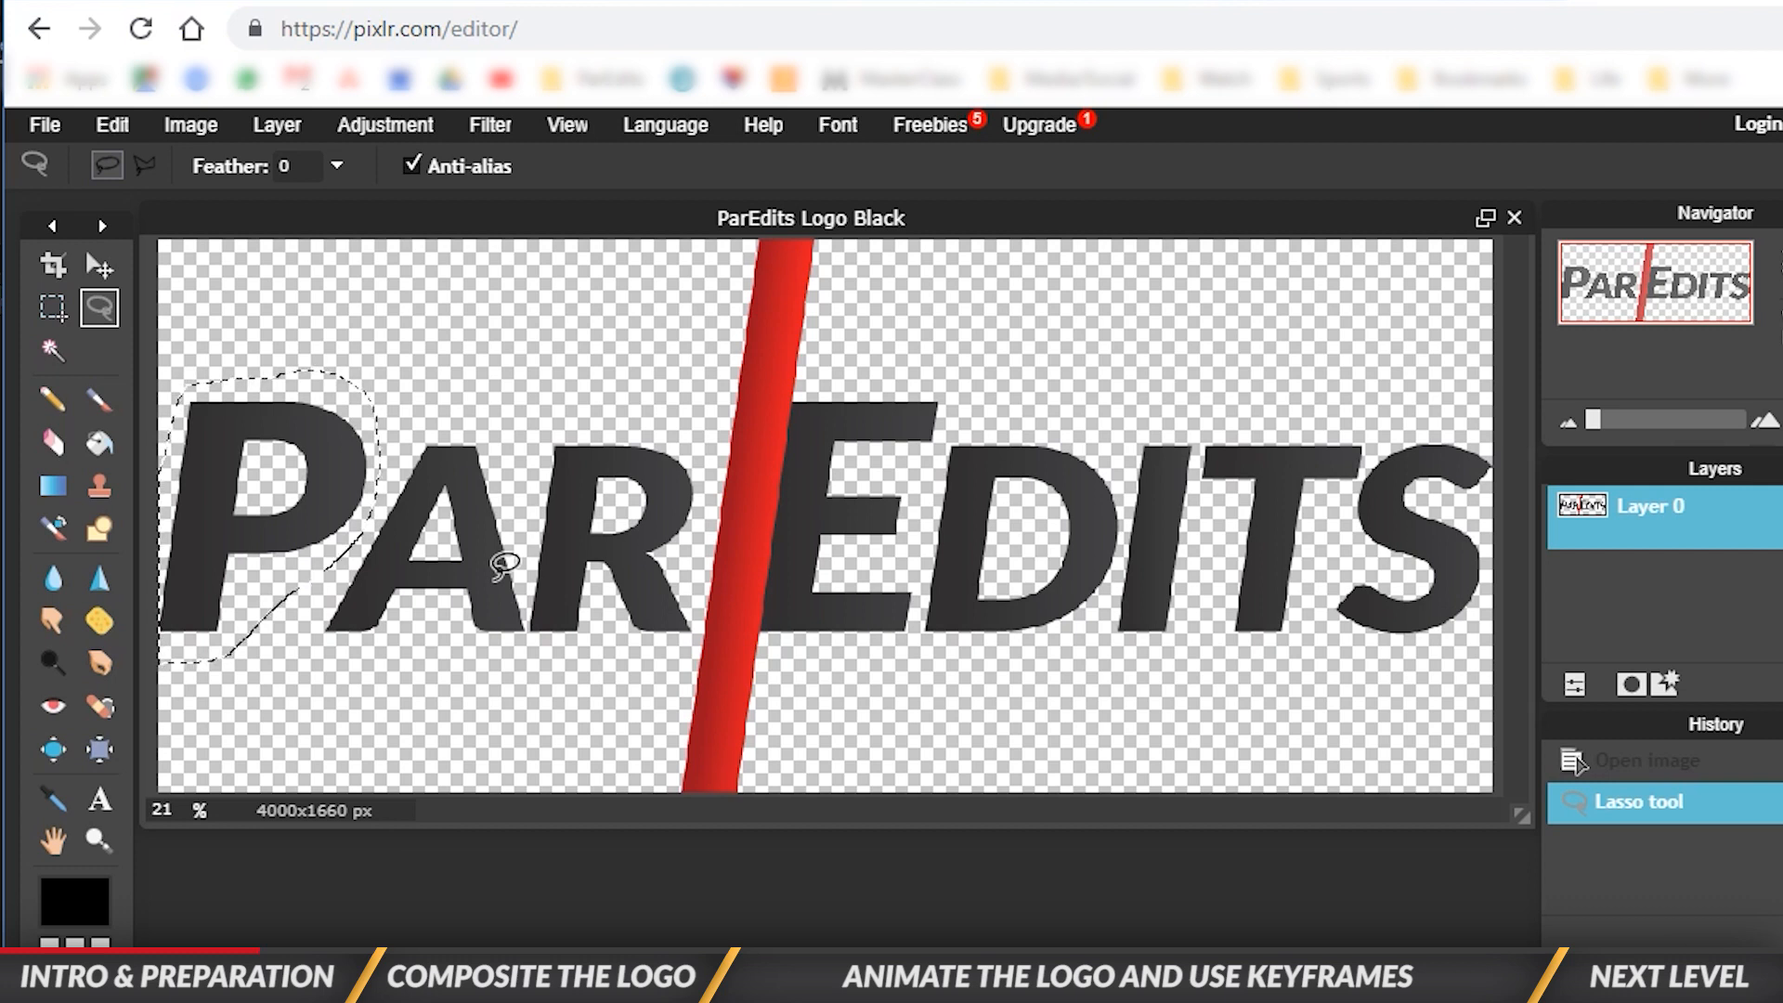
key(ctrl+c)
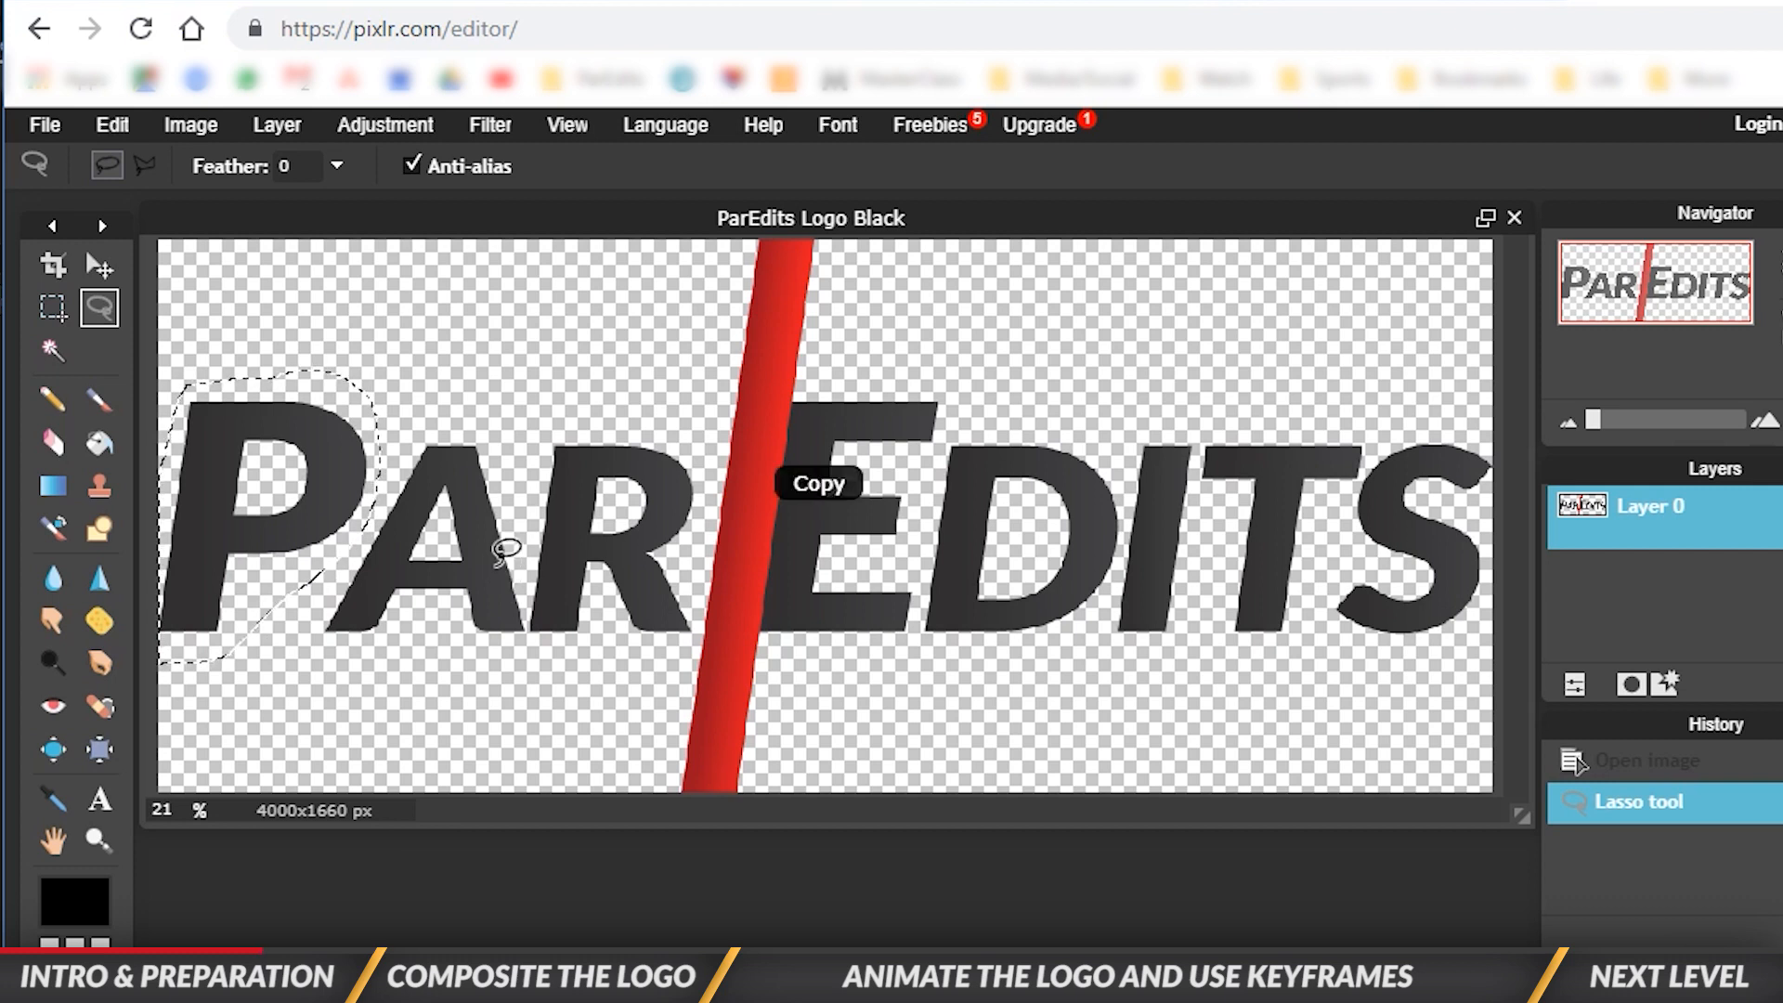
Step: Create a new transparent 1000 x 1000 px image and paste the copied letter P into it
click(53, 132)
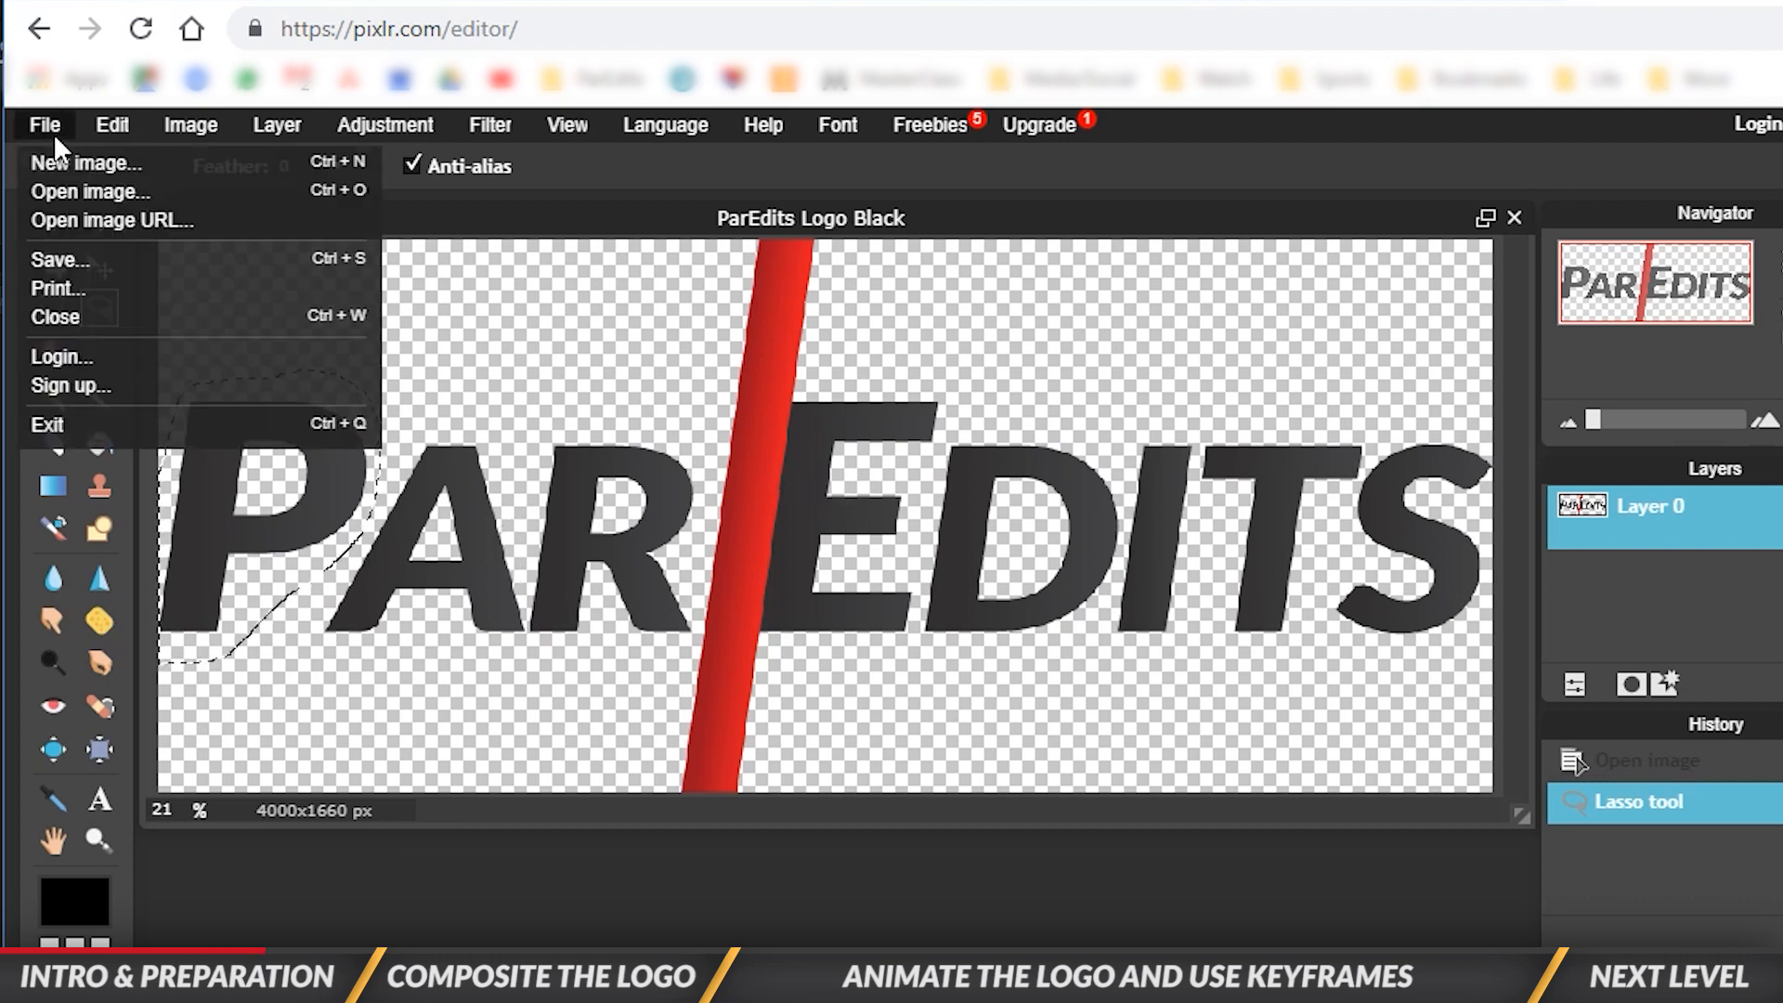
click(70, 160)
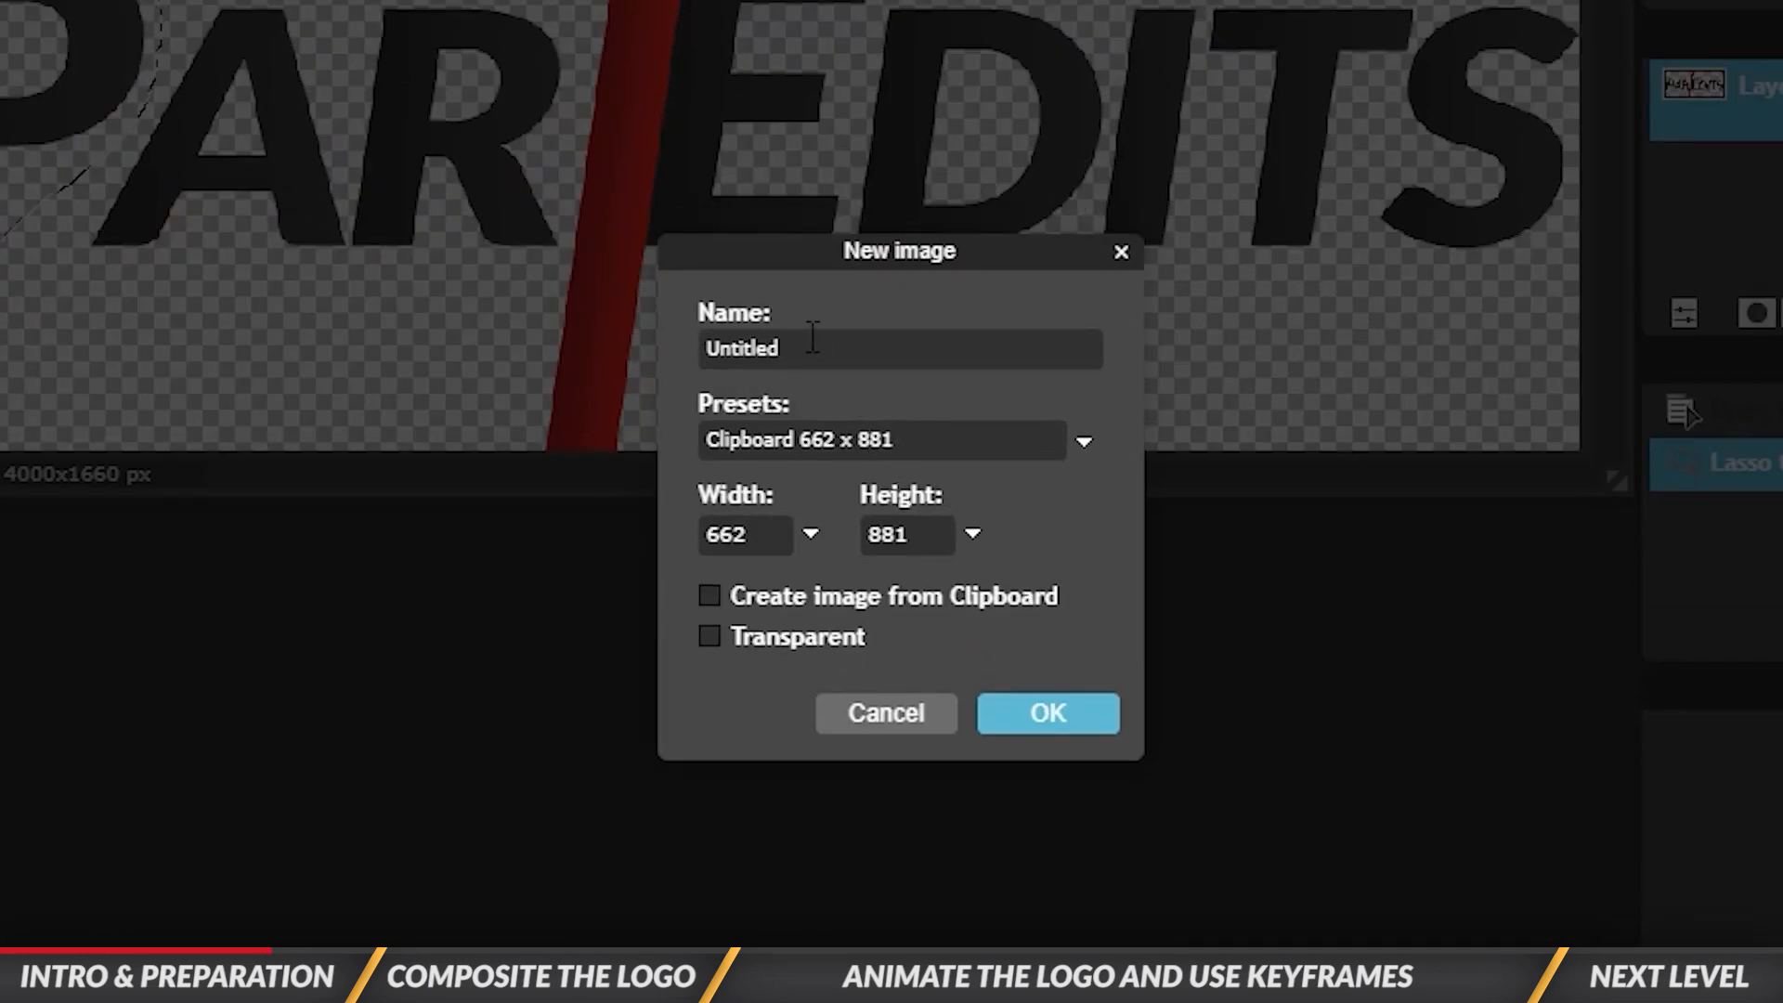
double_click(661, 528)
text(1000)
double_click(834, 525)
text(1000)
click(832, 640)
click(1045, 713)
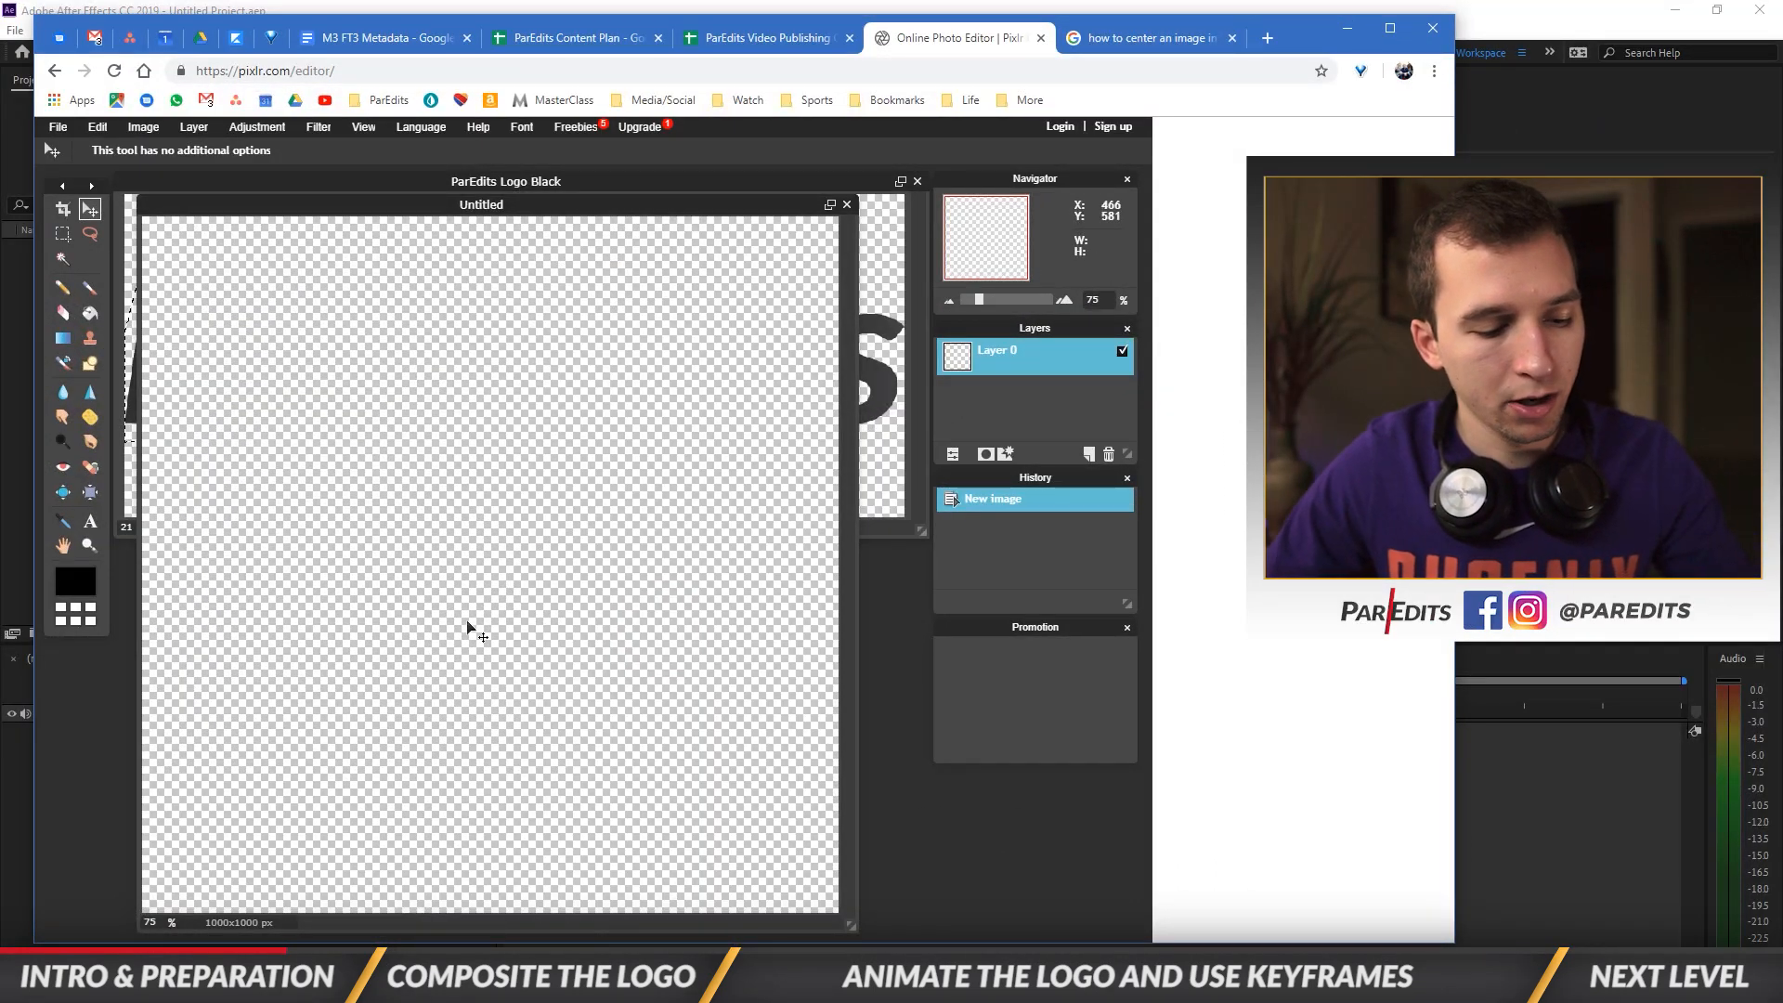
key(ctrl+v)
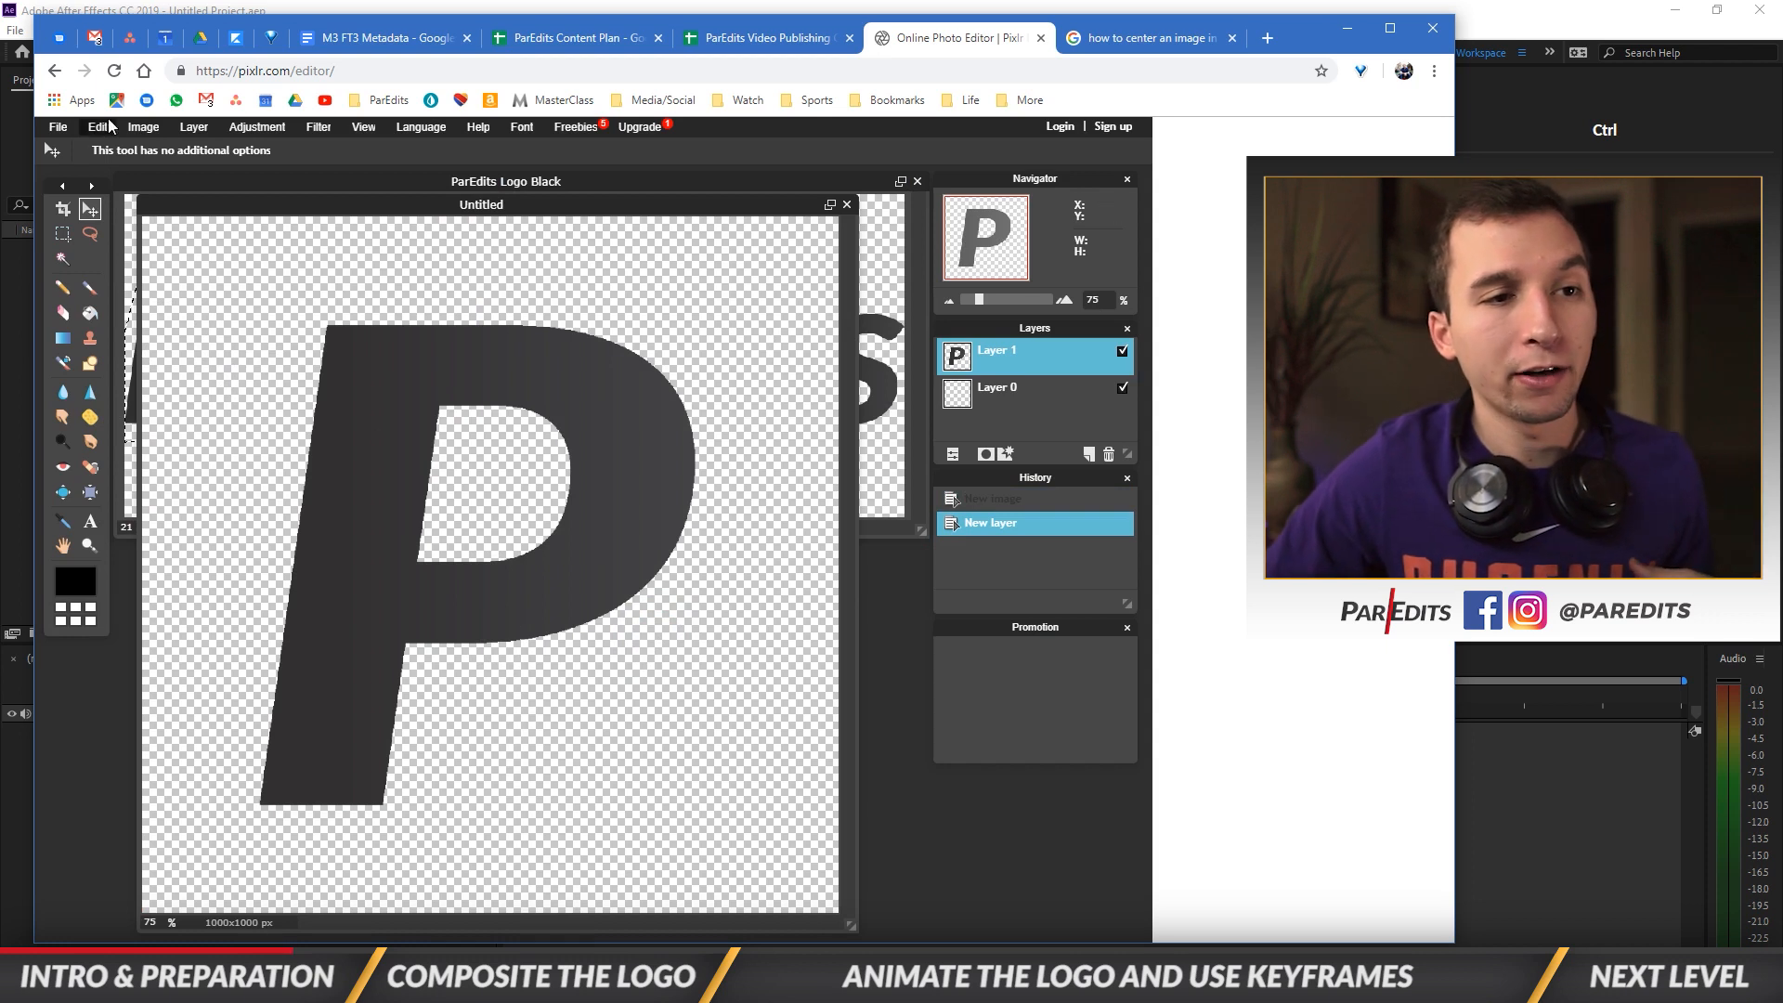
Step: Open the save settings for the letter P image and choose its file format
click(57, 127)
click(67, 205)
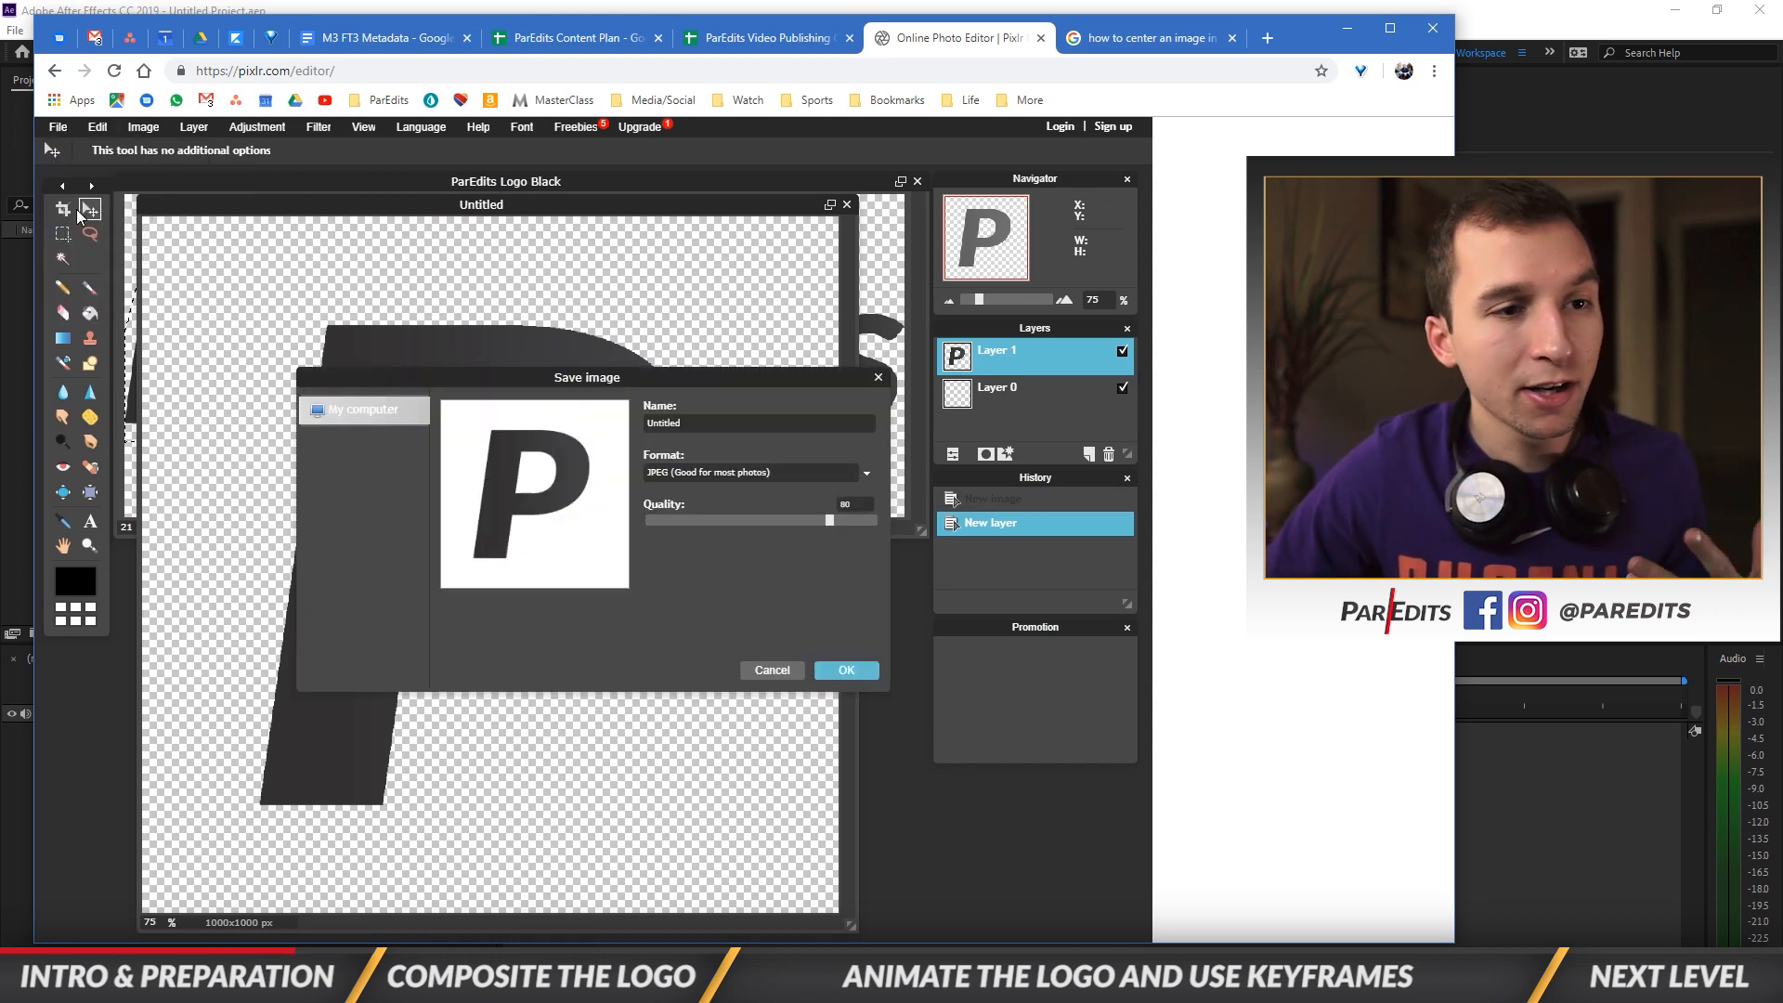
click(711, 474)
click(715, 510)
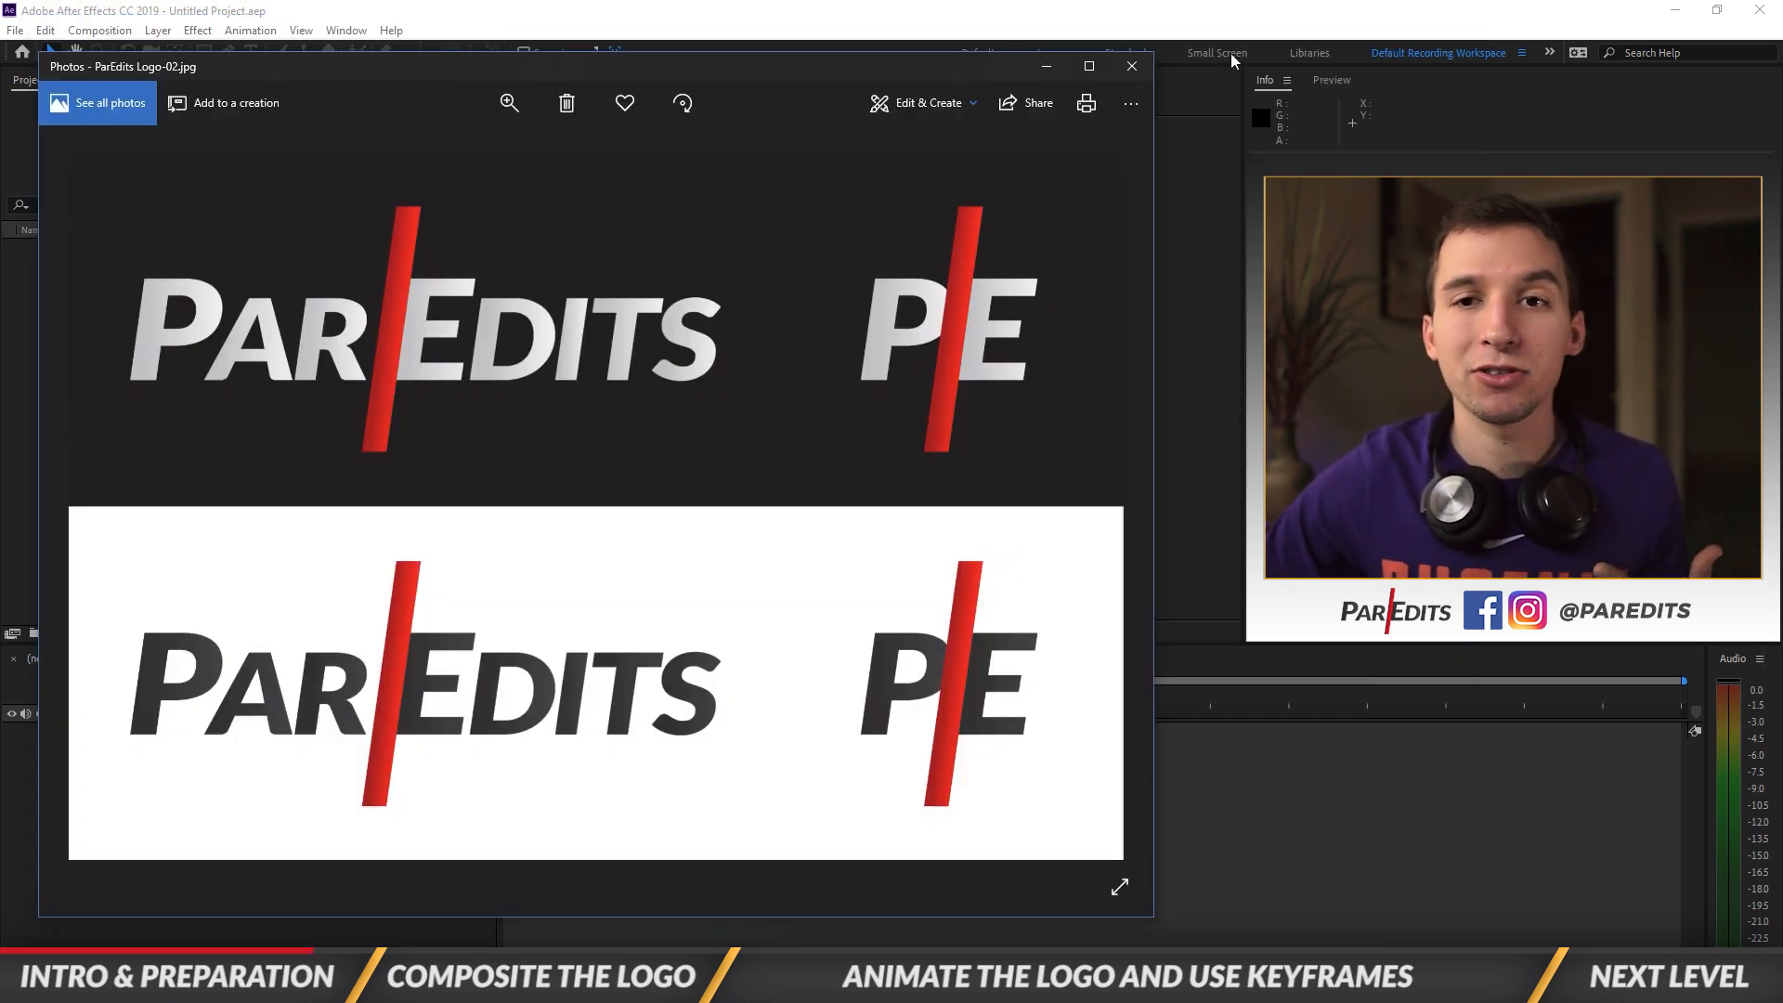
Step: Switch to After Effects and start a new project
click(1252, 19)
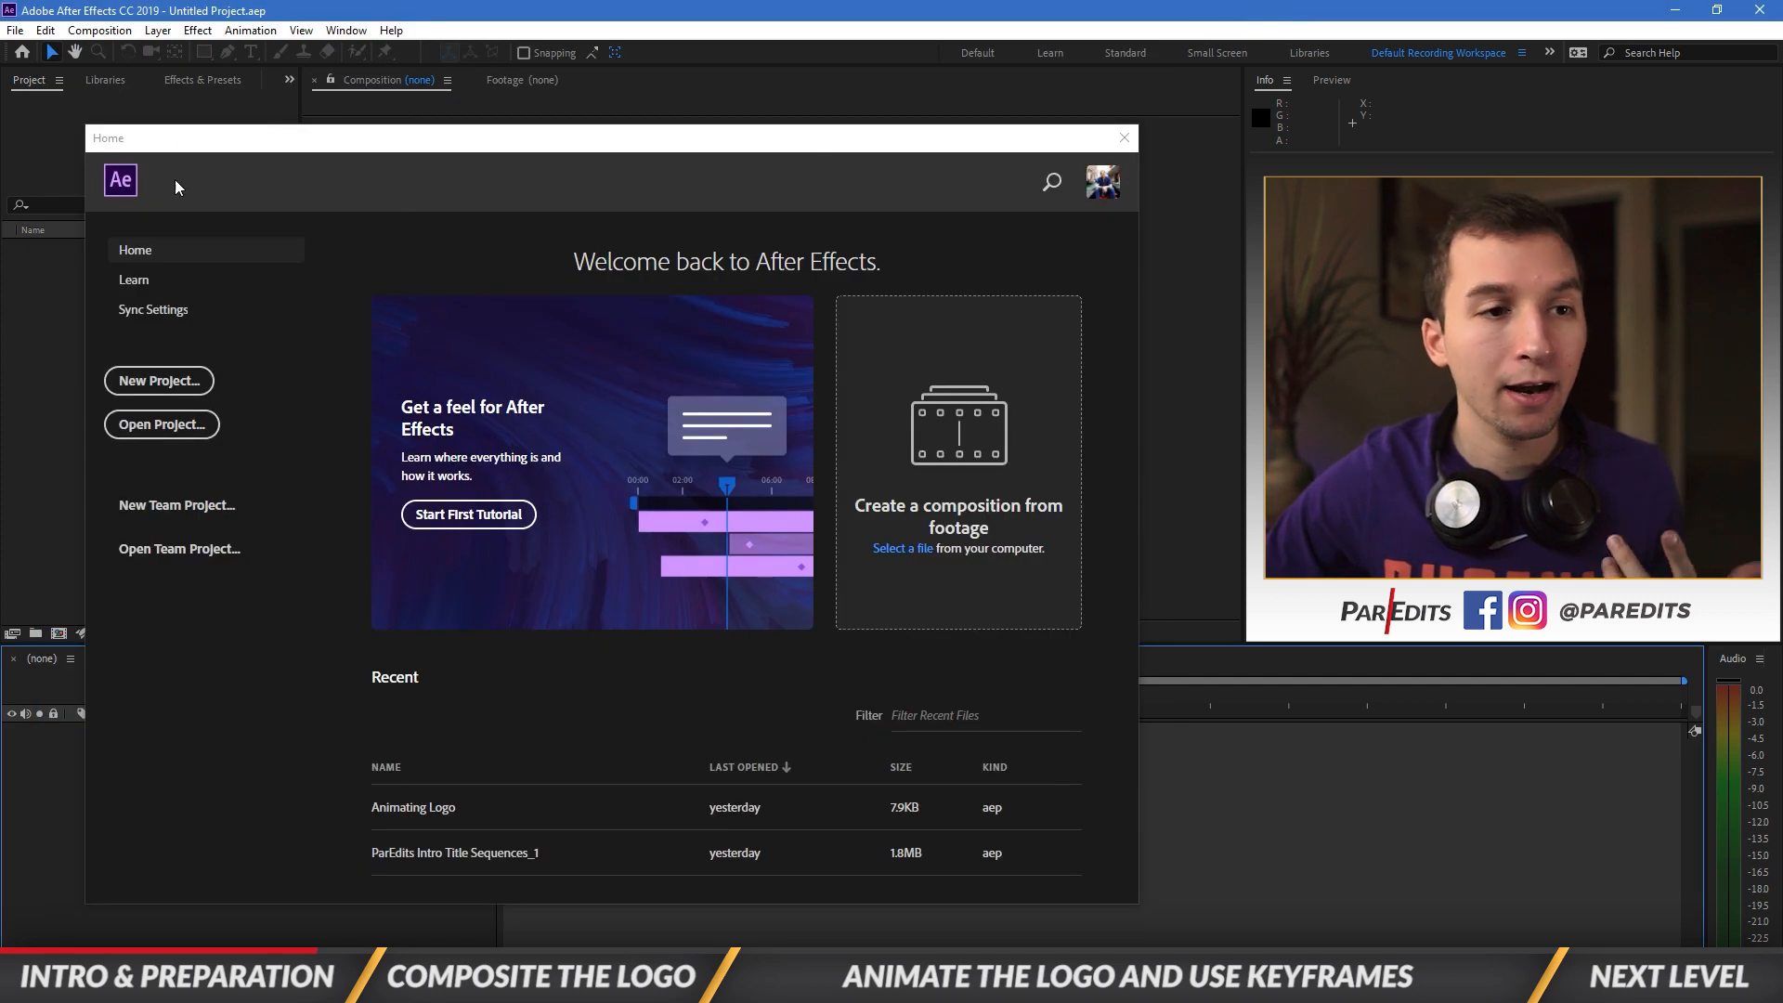
click(148, 381)
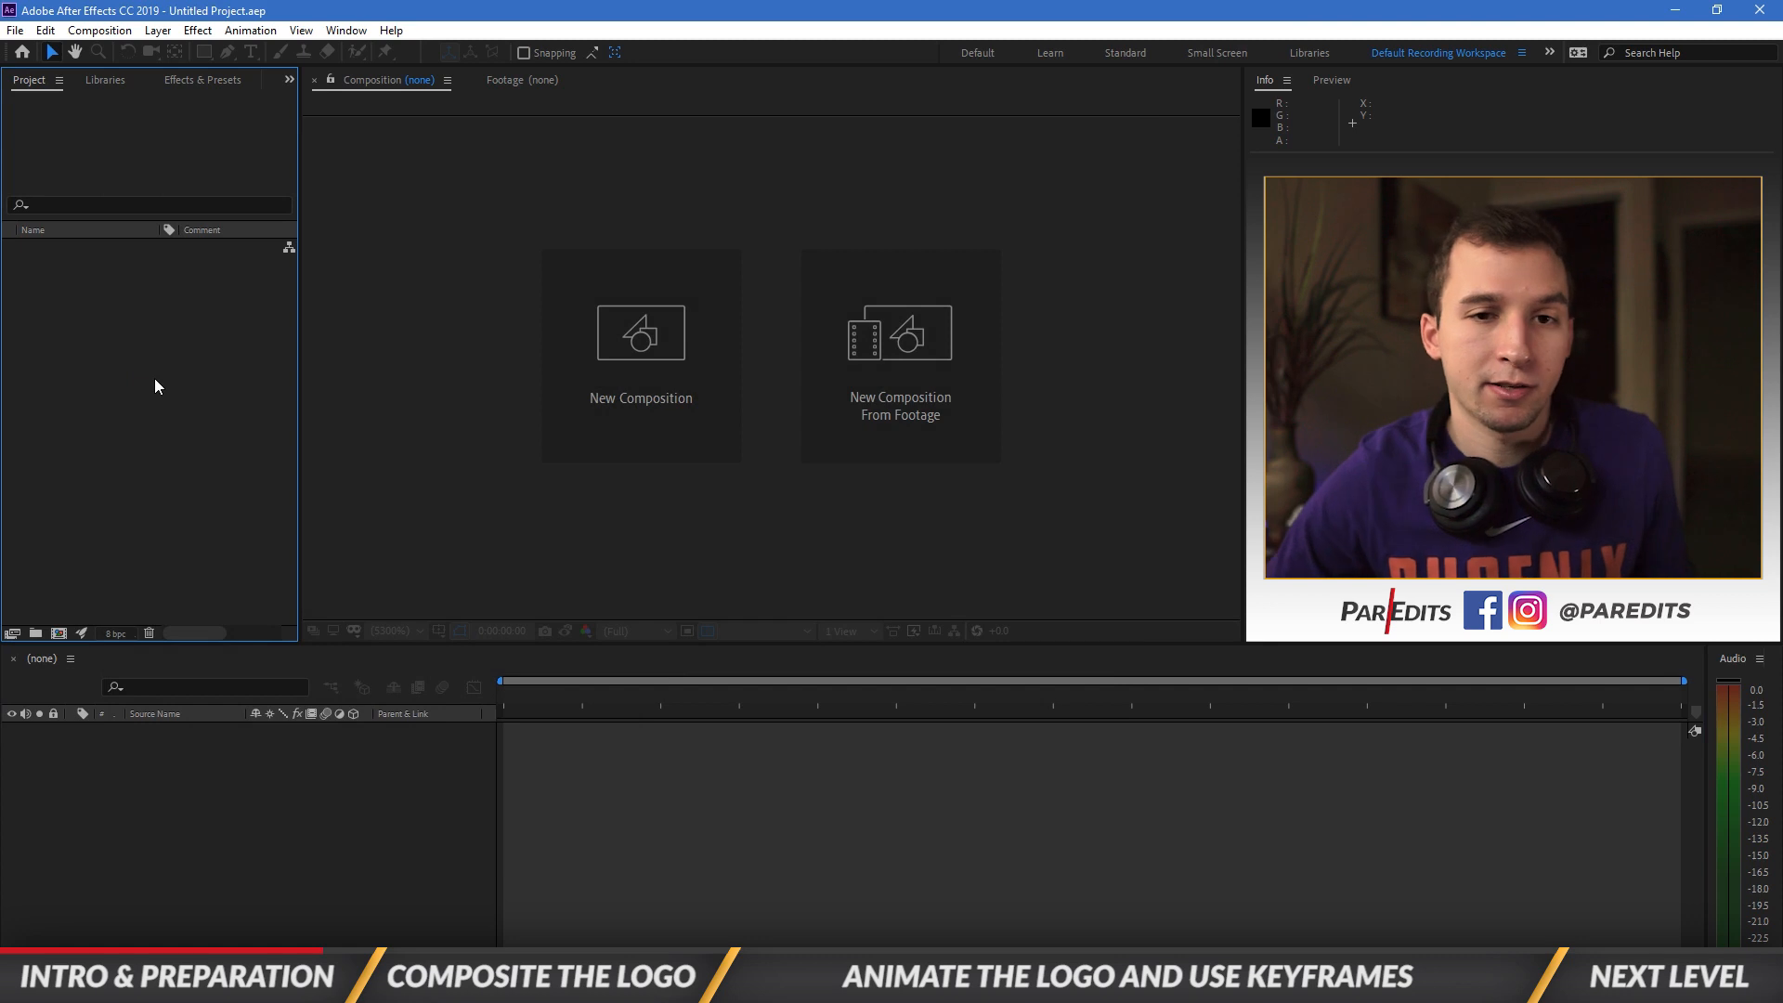
Step: Import all the black and white letter images and the Red Line image from the Logo Assets folder as footage
right_click(83, 379)
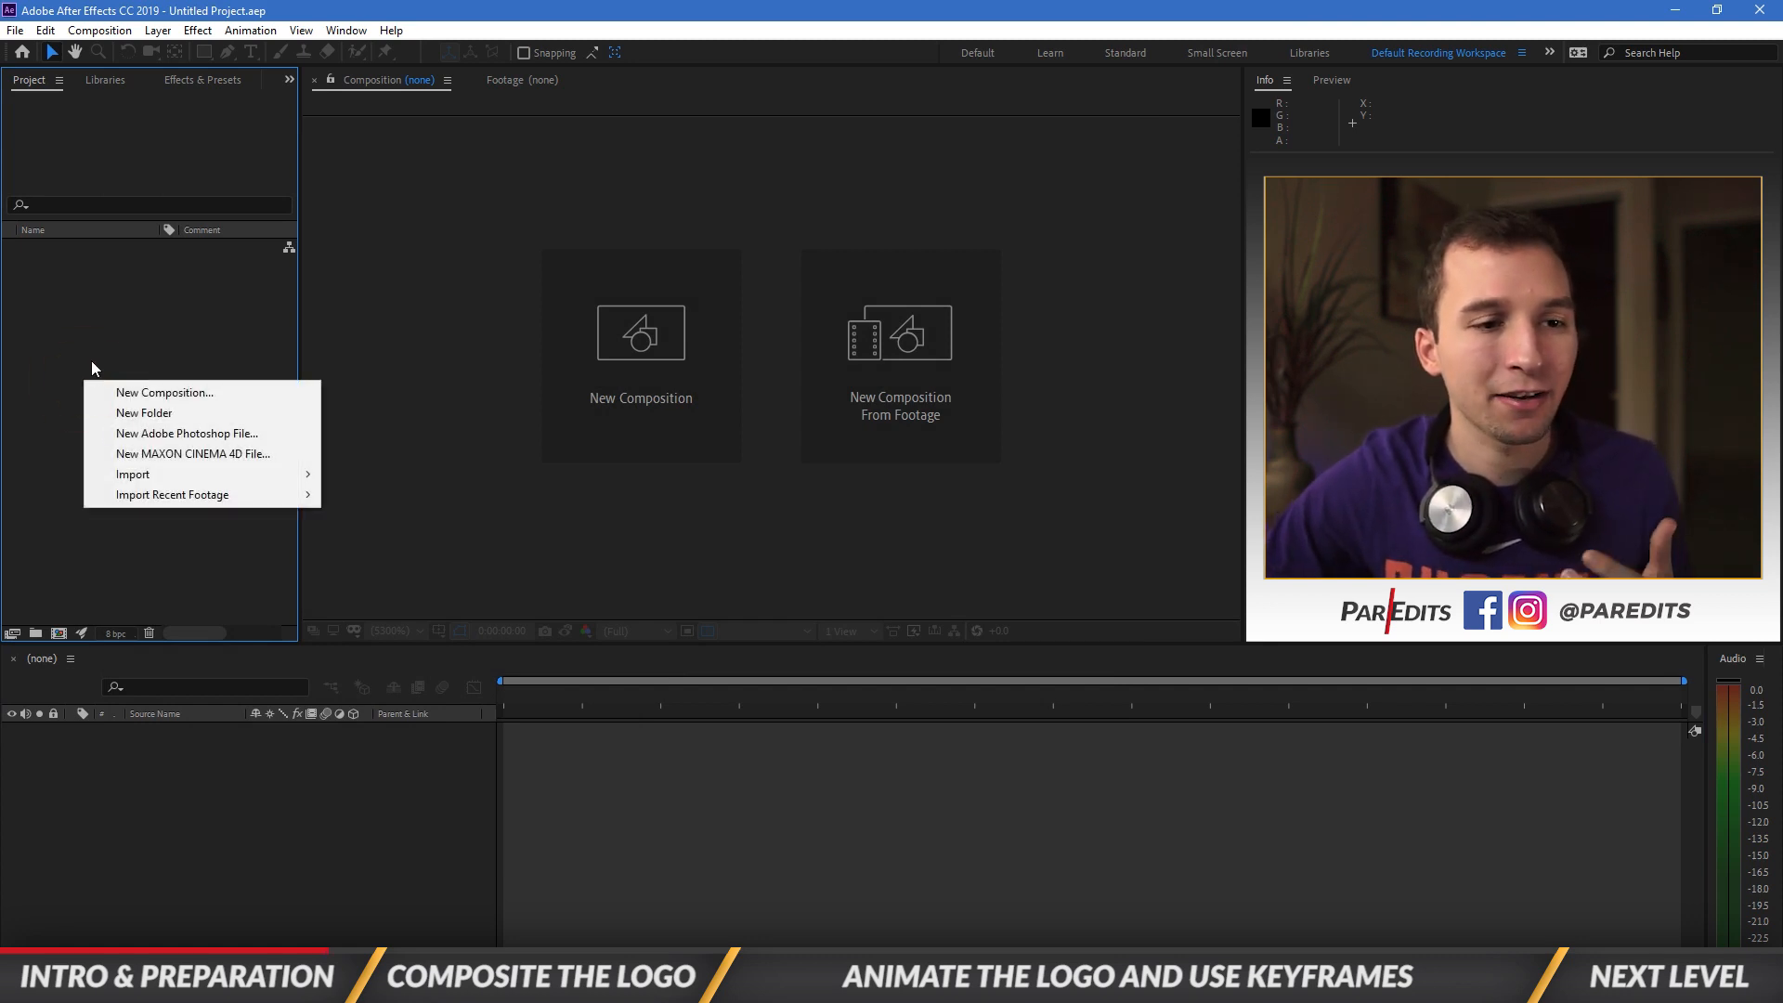
mouse_move(186, 475)
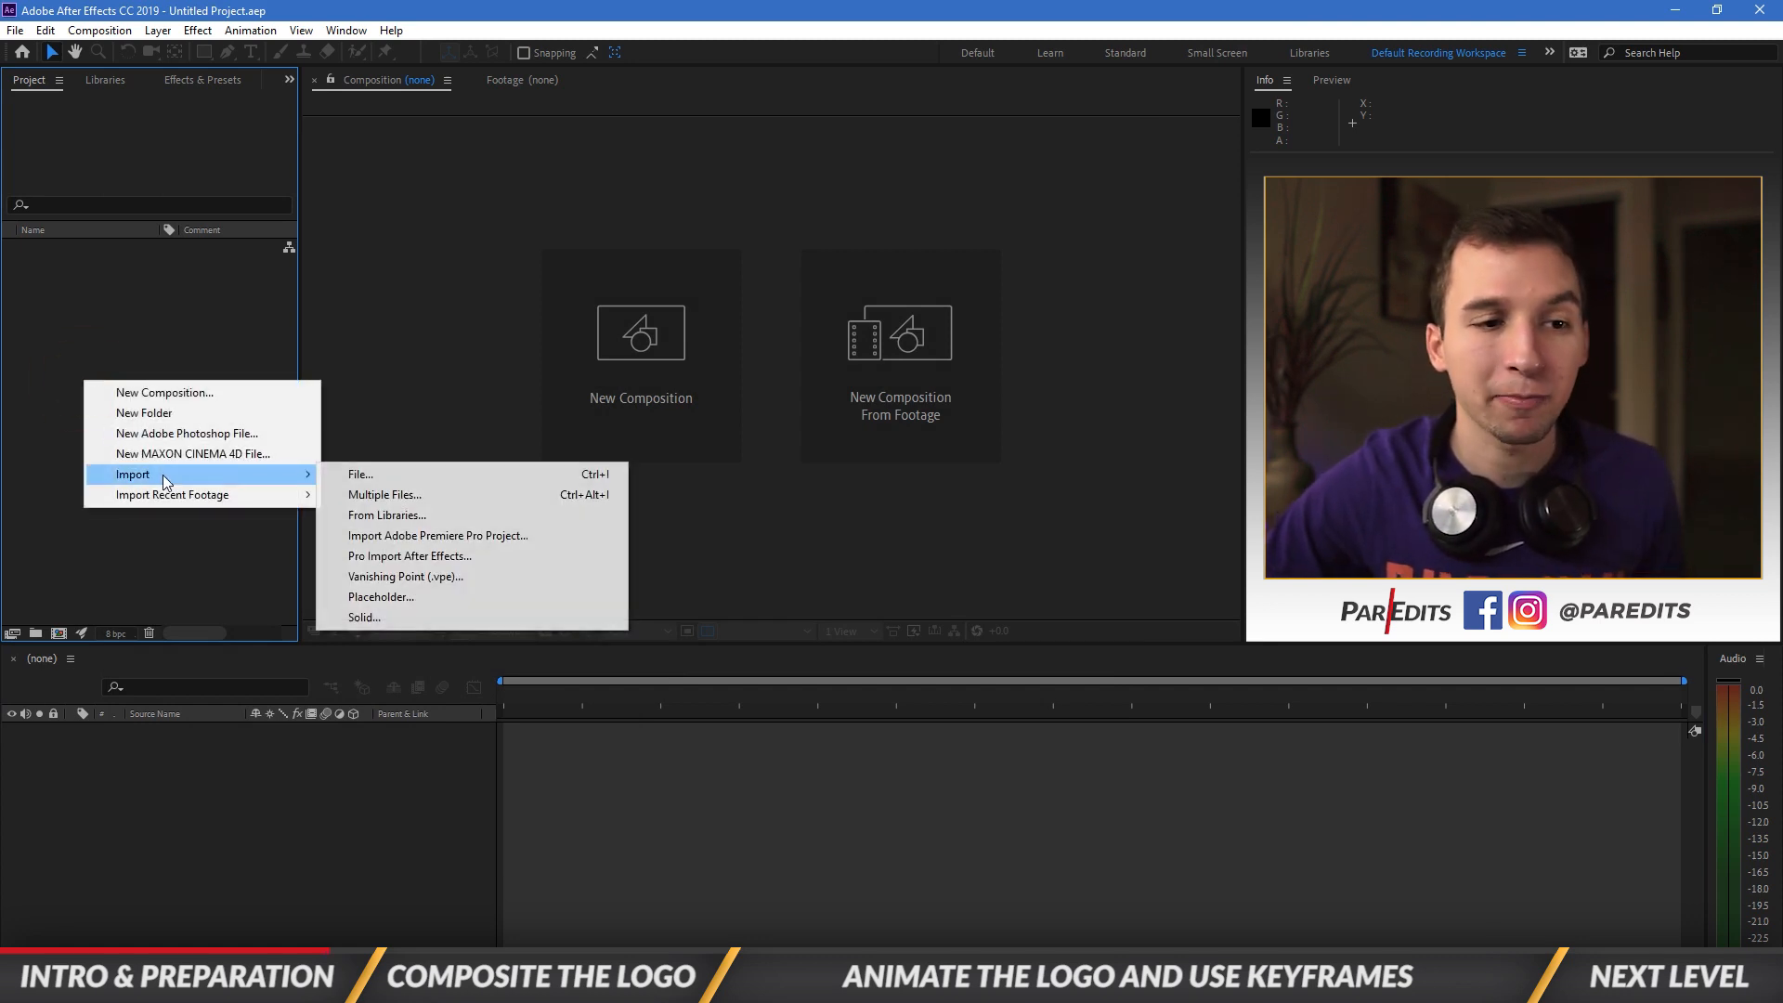
click(374, 498)
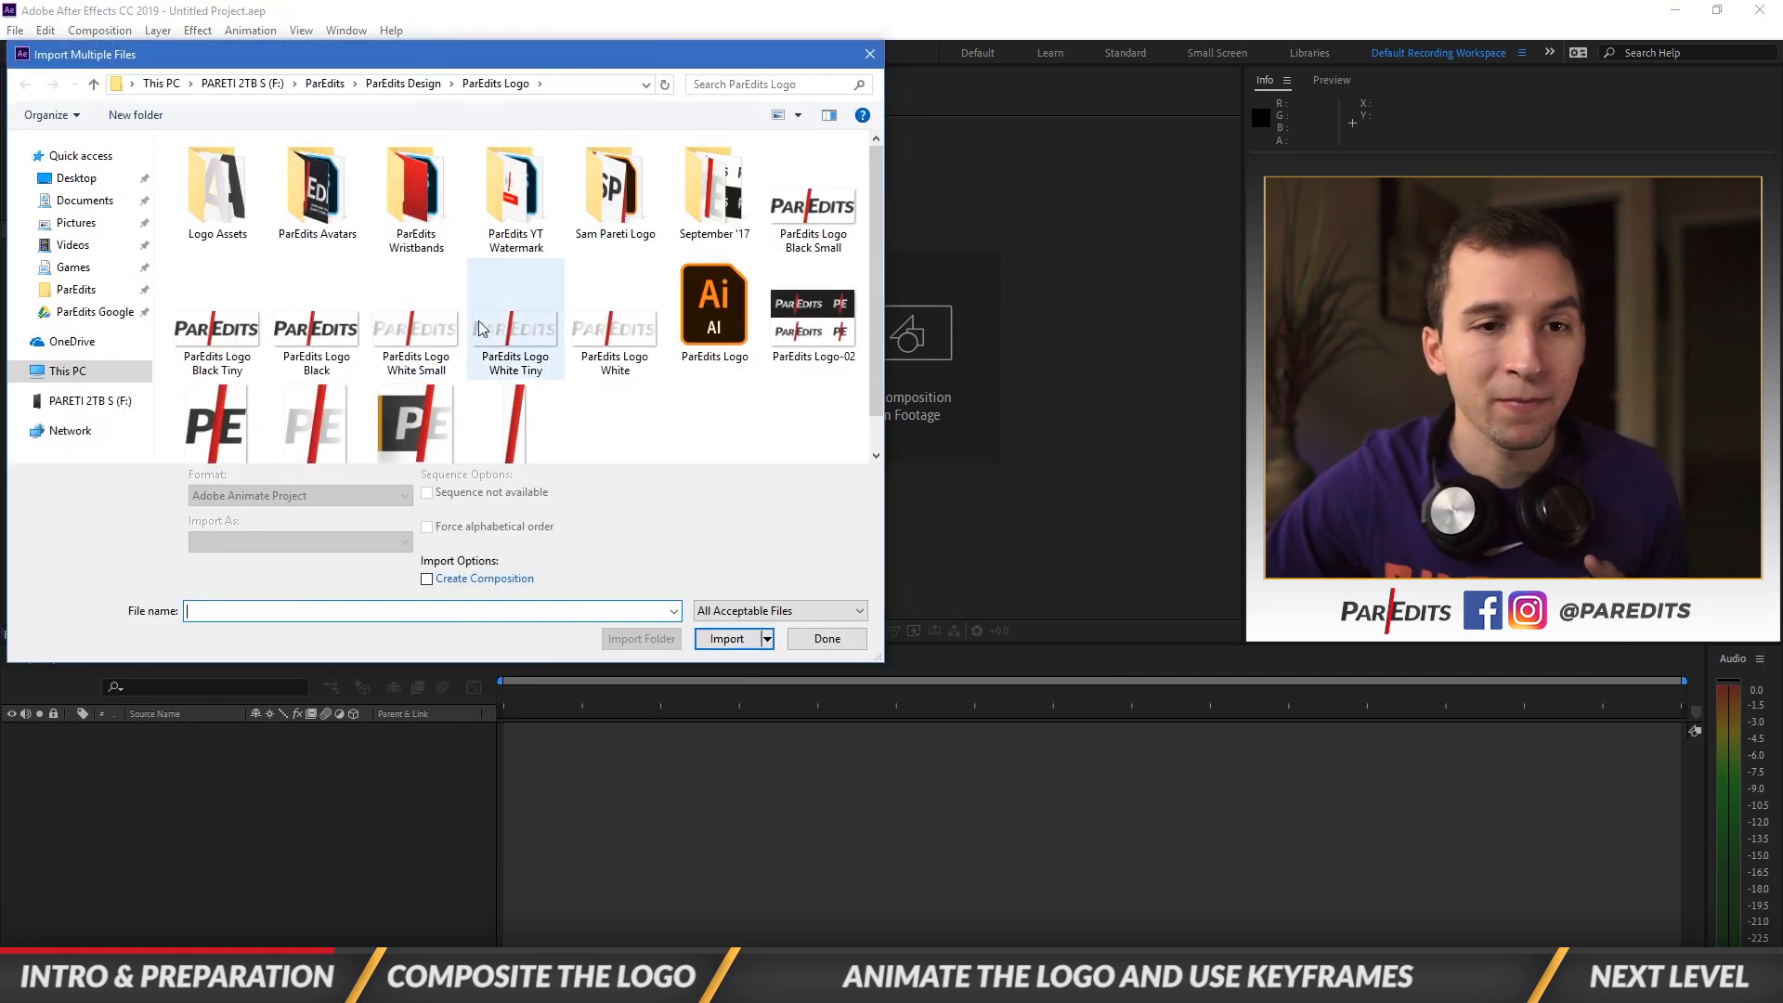
double_click(188, 192)
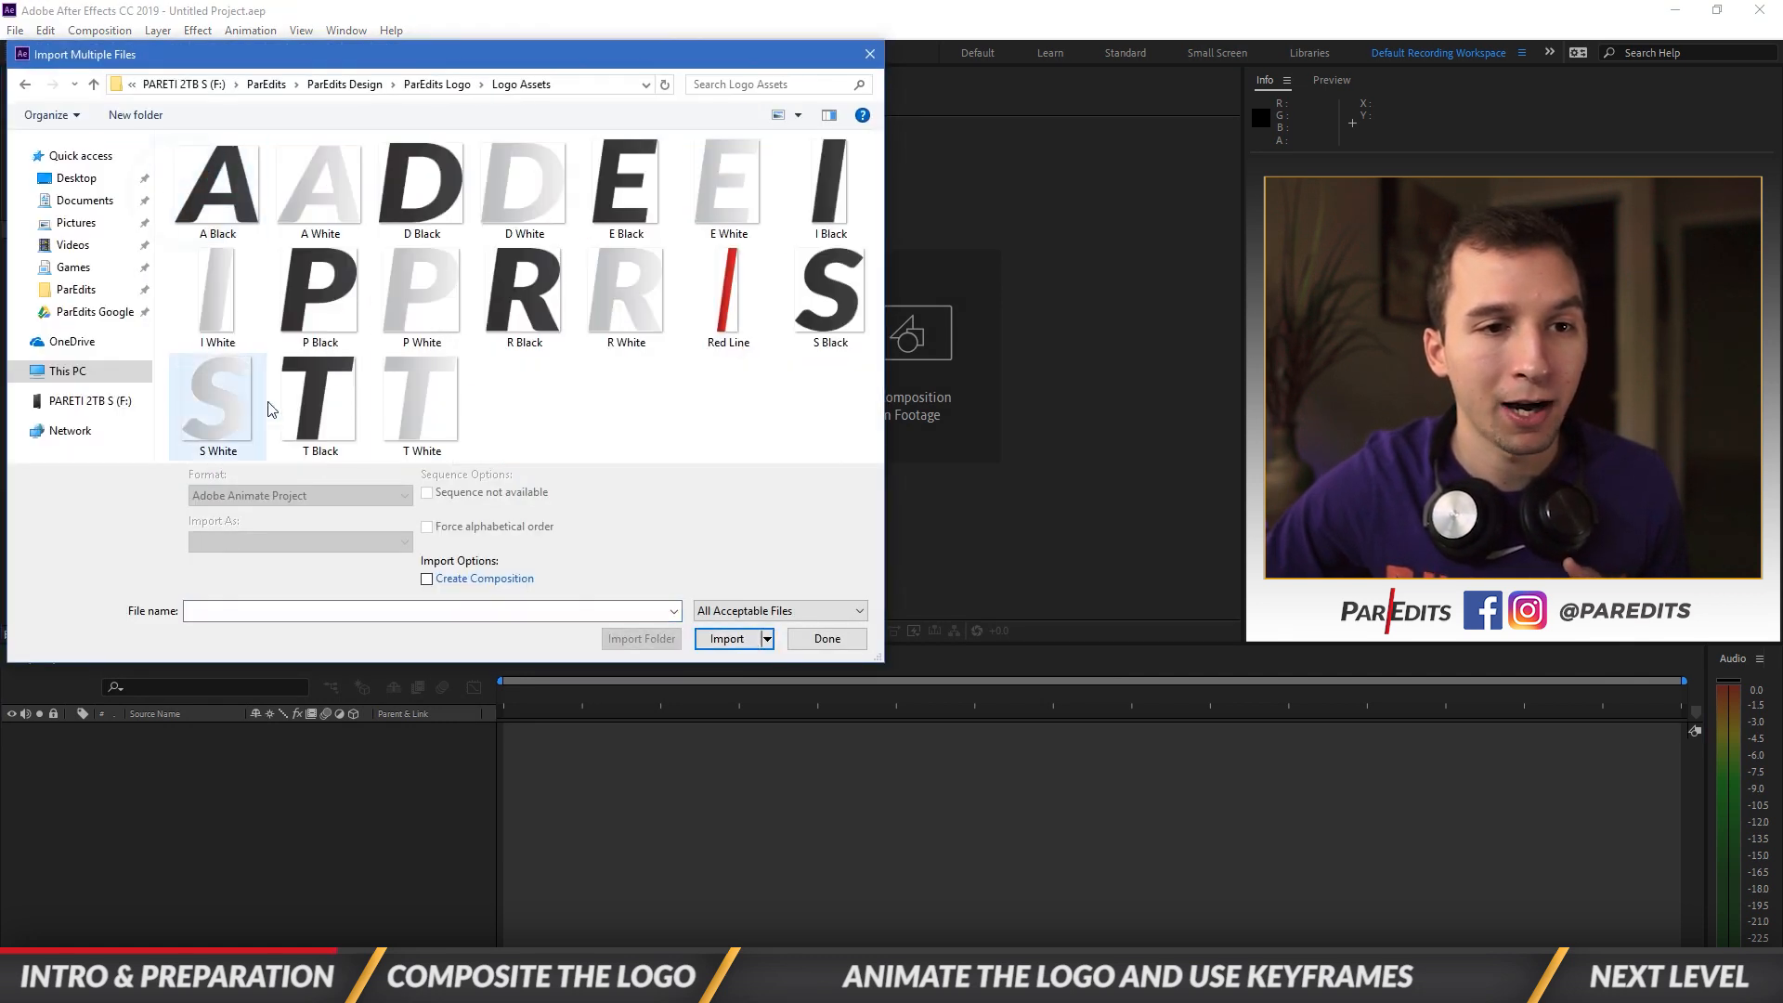
click(214, 216)
shift+click(412, 403)
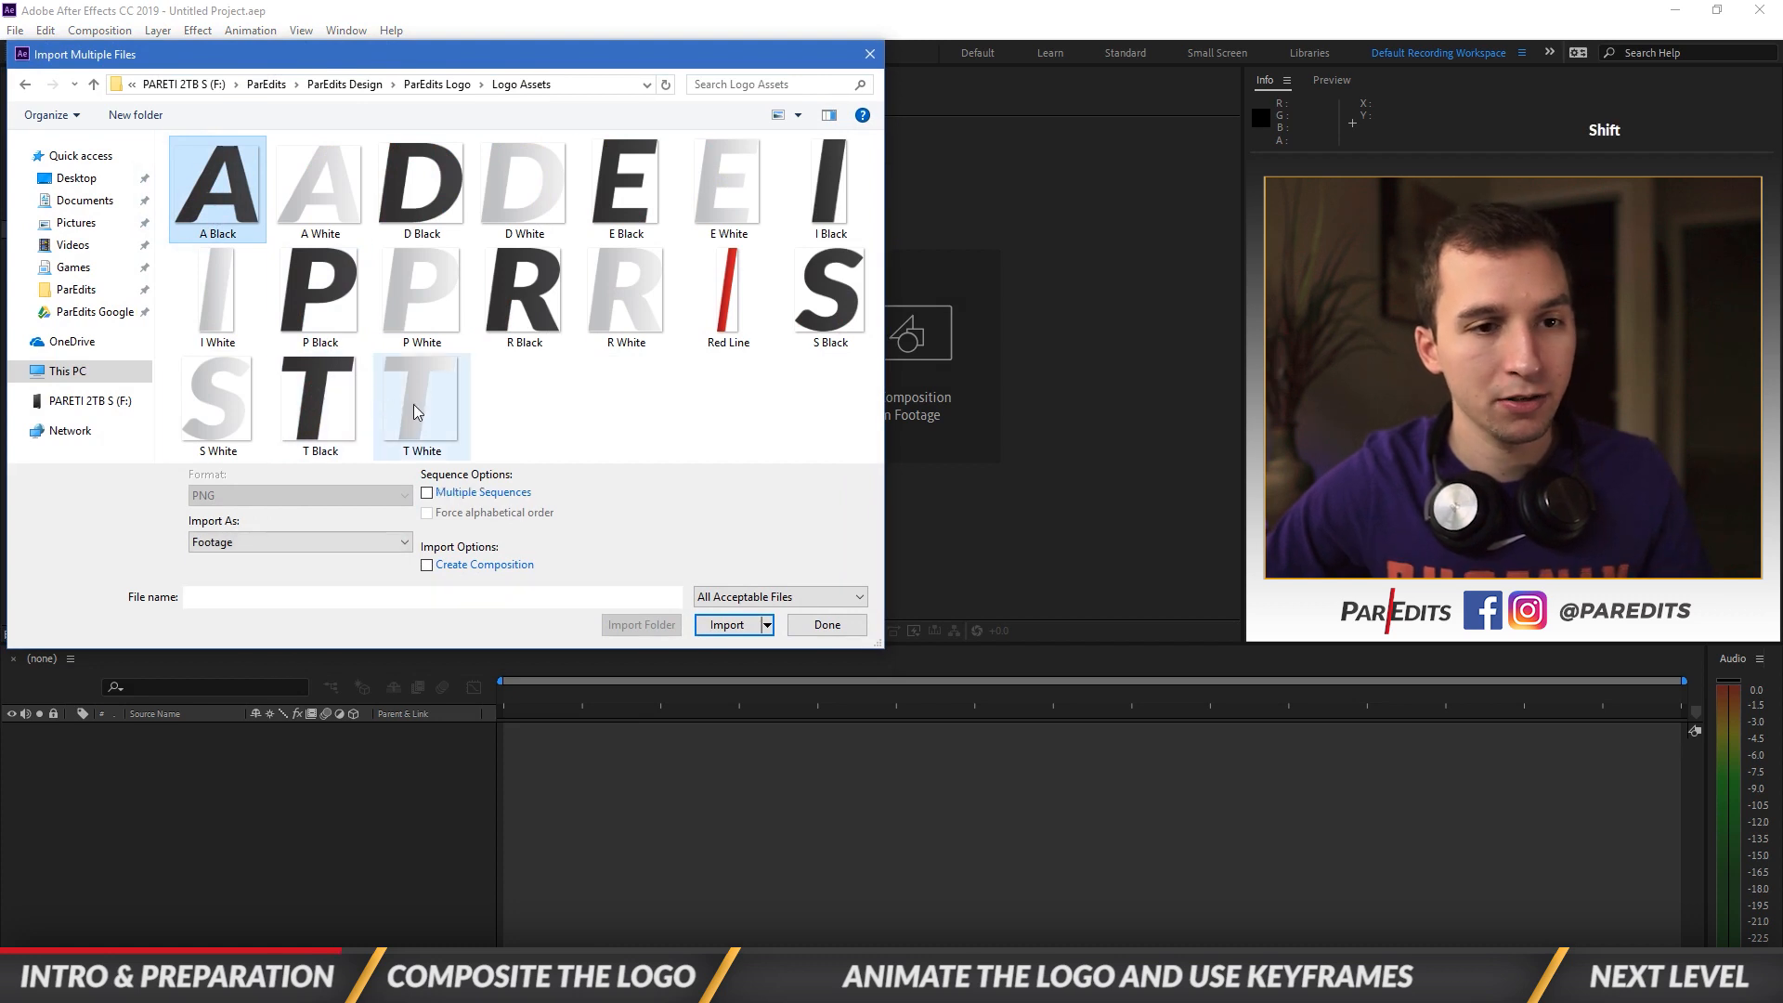
click(731, 625)
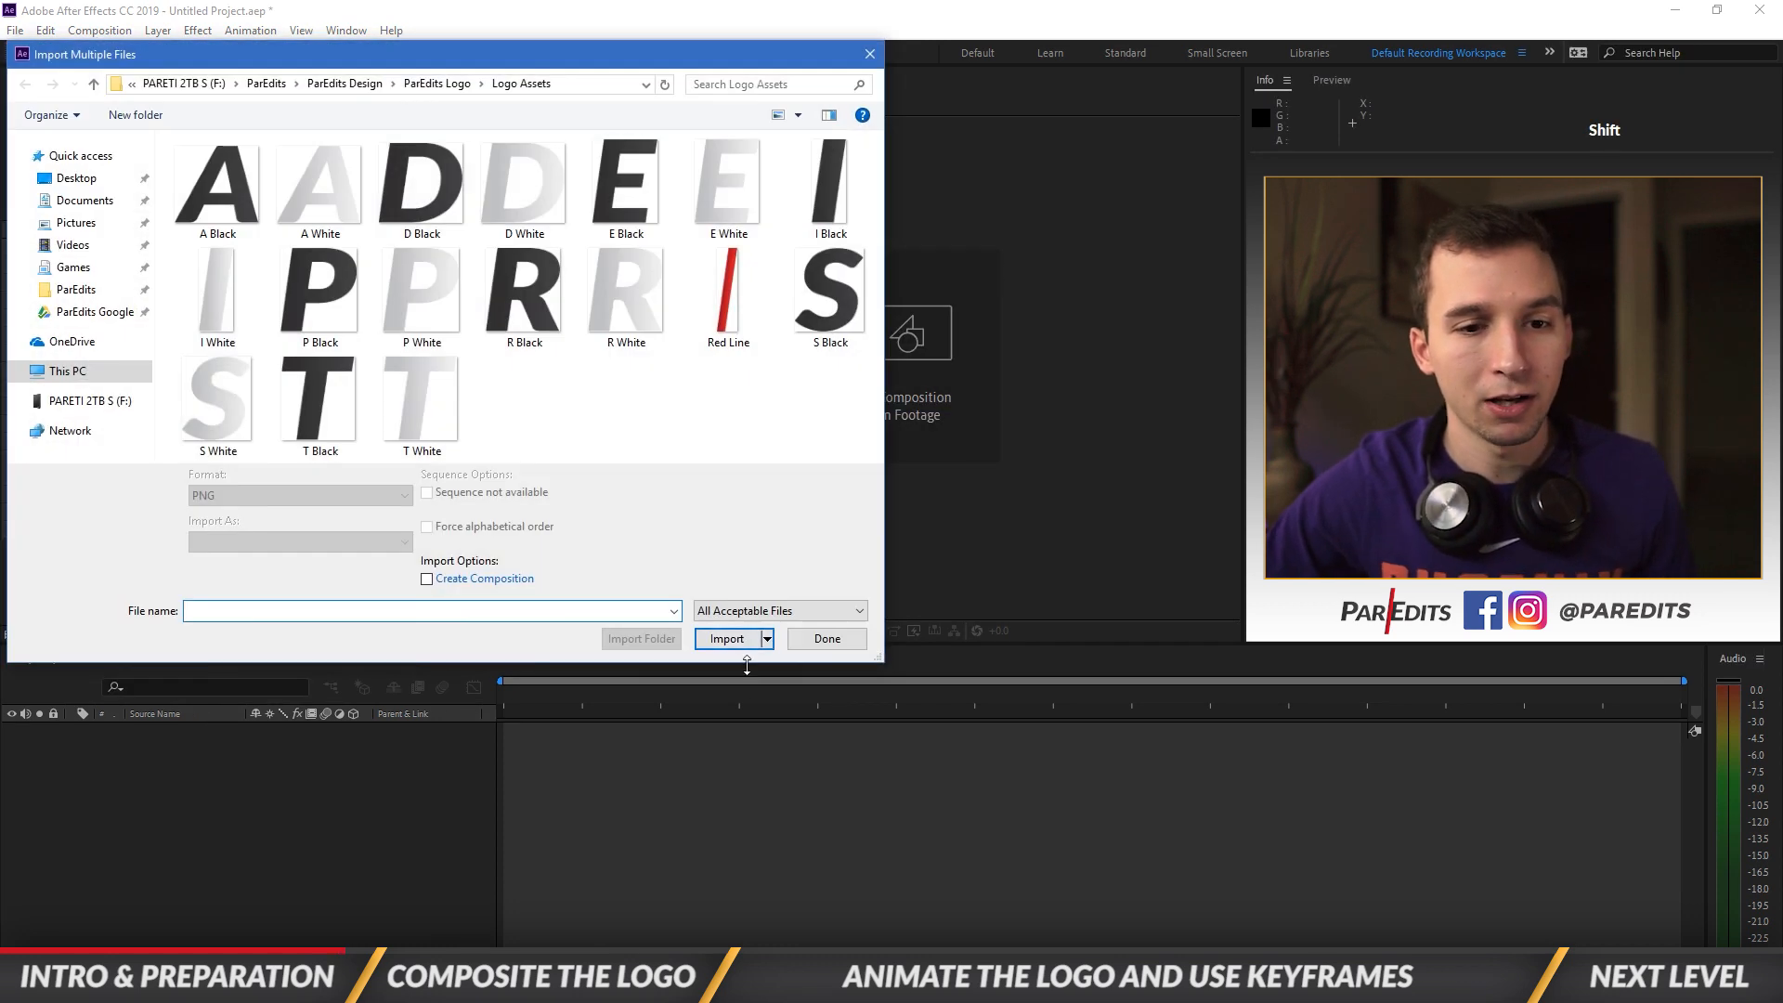
click(828, 638)
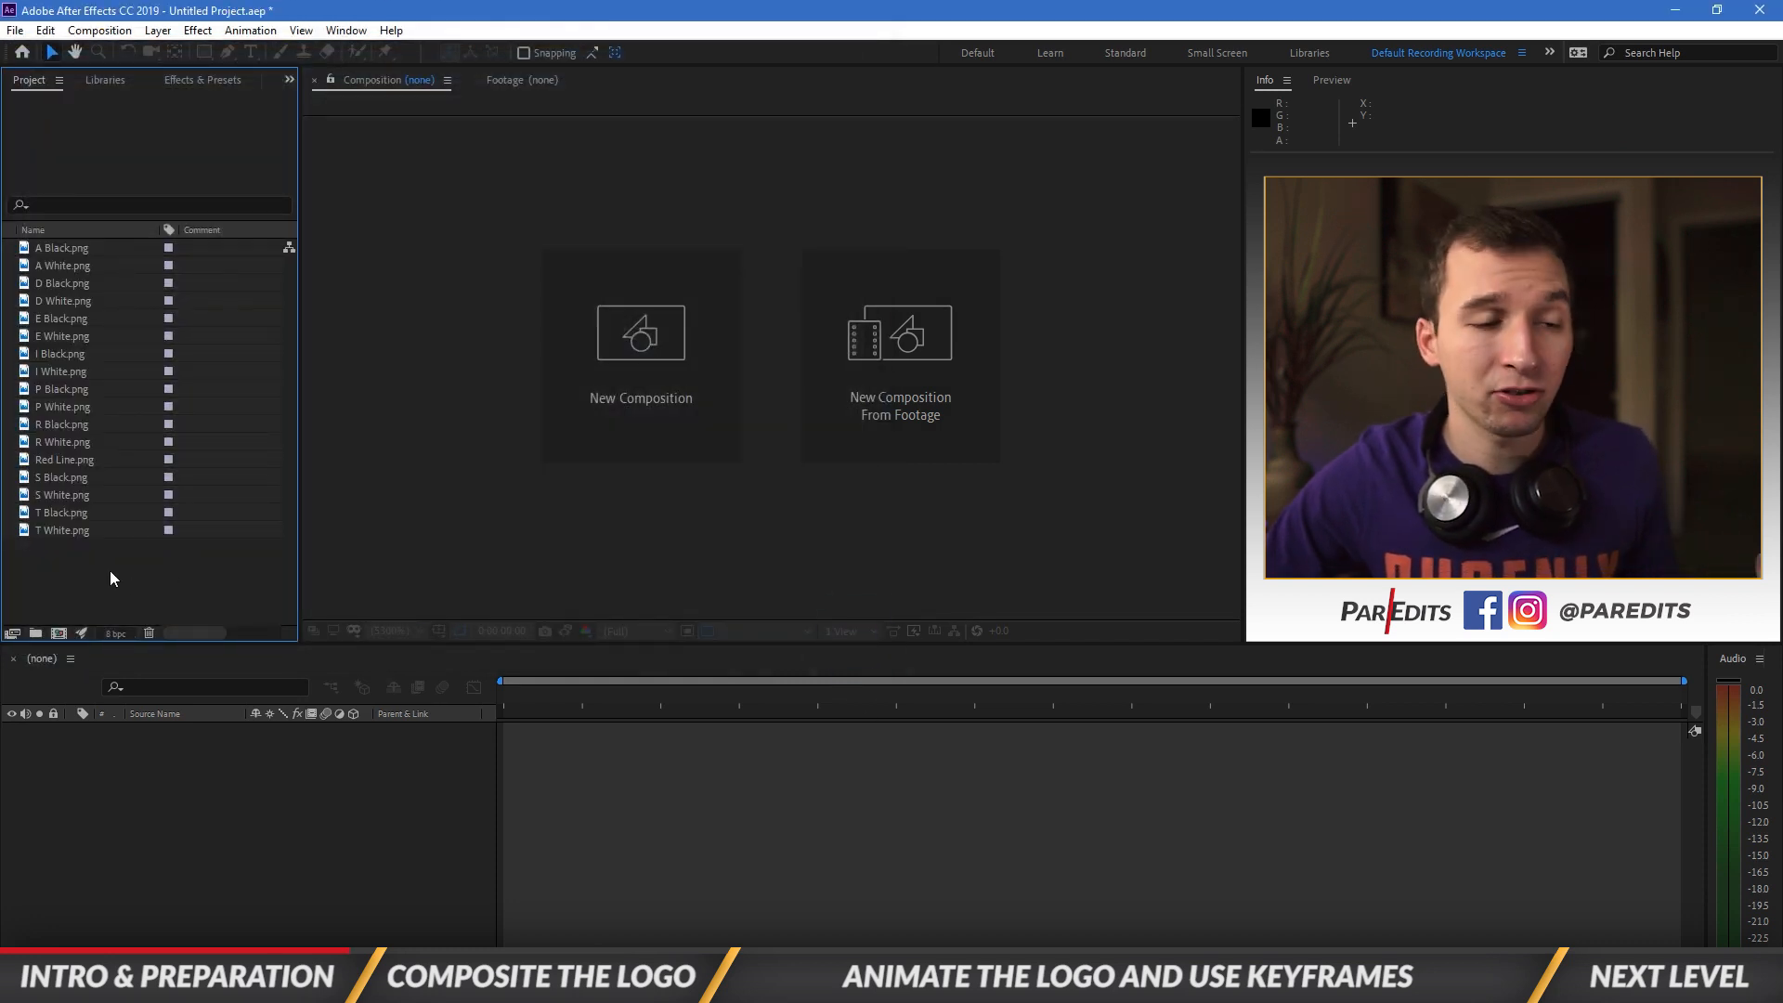
Step: Create a new project folder named Assets
right_click(100, 570)
click(76, 571)
click(36, 632)
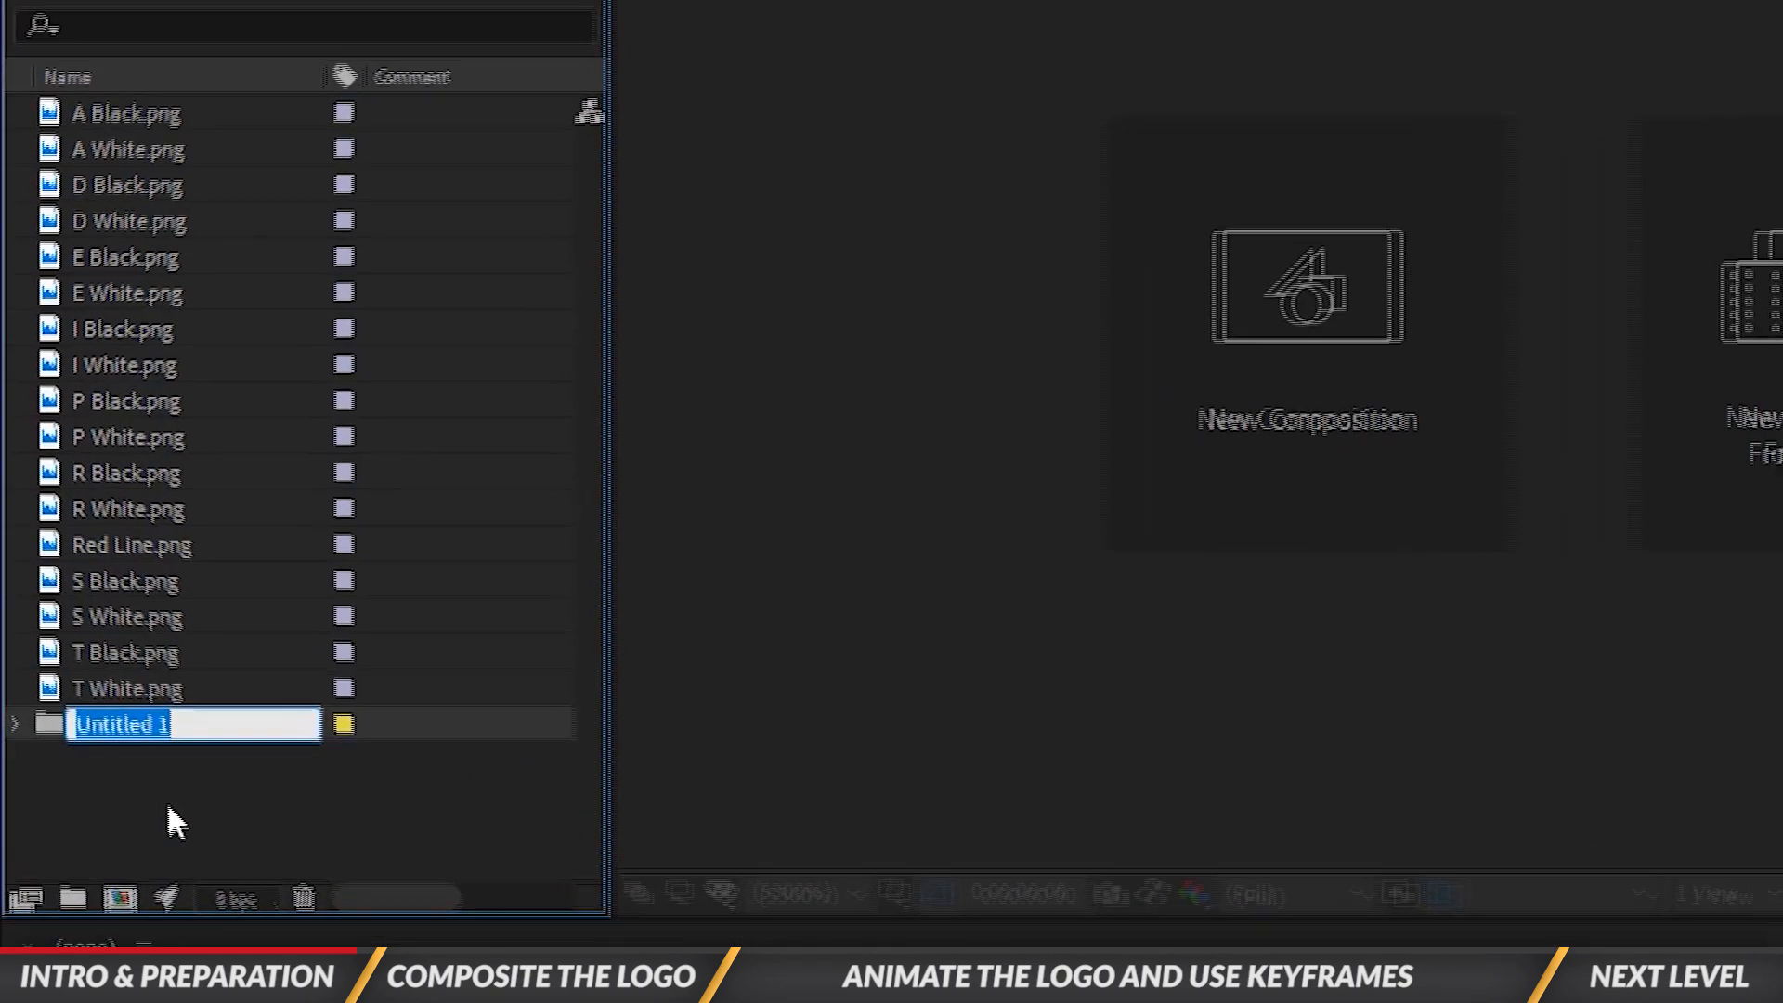
text(Assets)
key(Return)
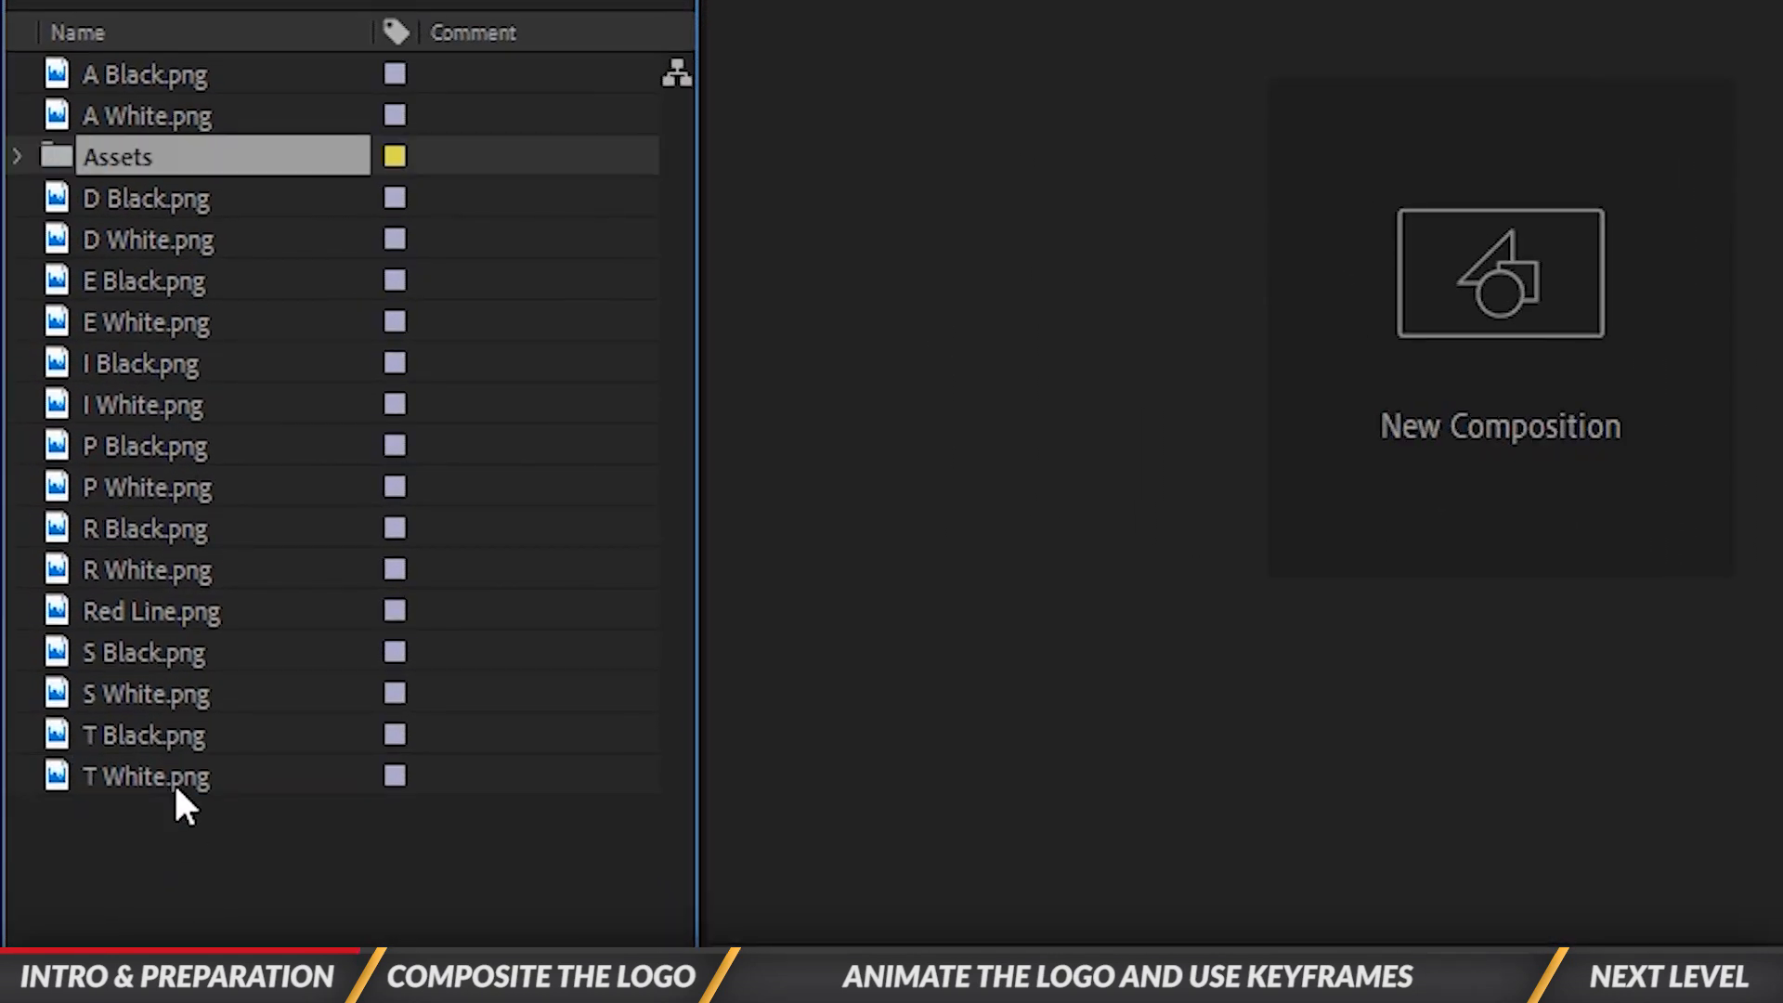
Step: Move all the imported letter and Red Line images into the Assets folder and expand it
click(178, 780)
shift+click(149, 202)
drag(148, 203, 125, 154)
click(149, 115)
shift+click(153, 75)
drag(153, 74, 135, 153)
click(20, 75)
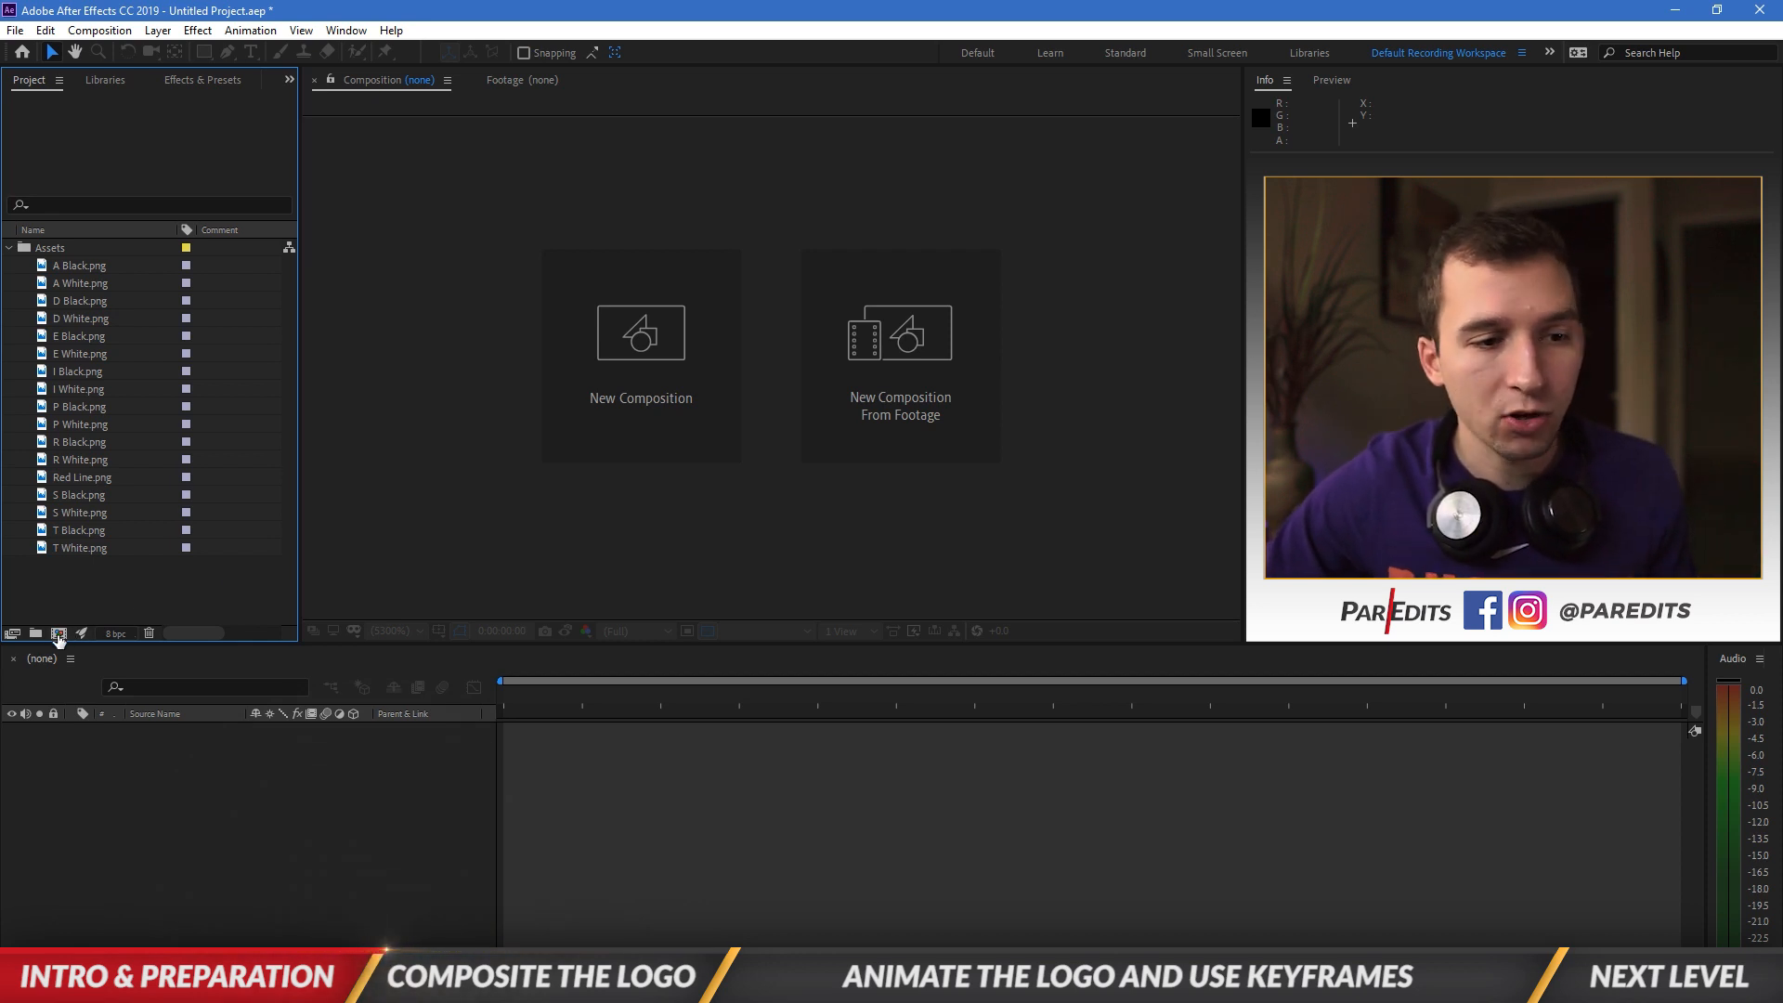
Step: Create a composition named ParEdits Logo Animation at 1920 x 1080, 60 frames per second and 10 seconds long
click(61, 631)
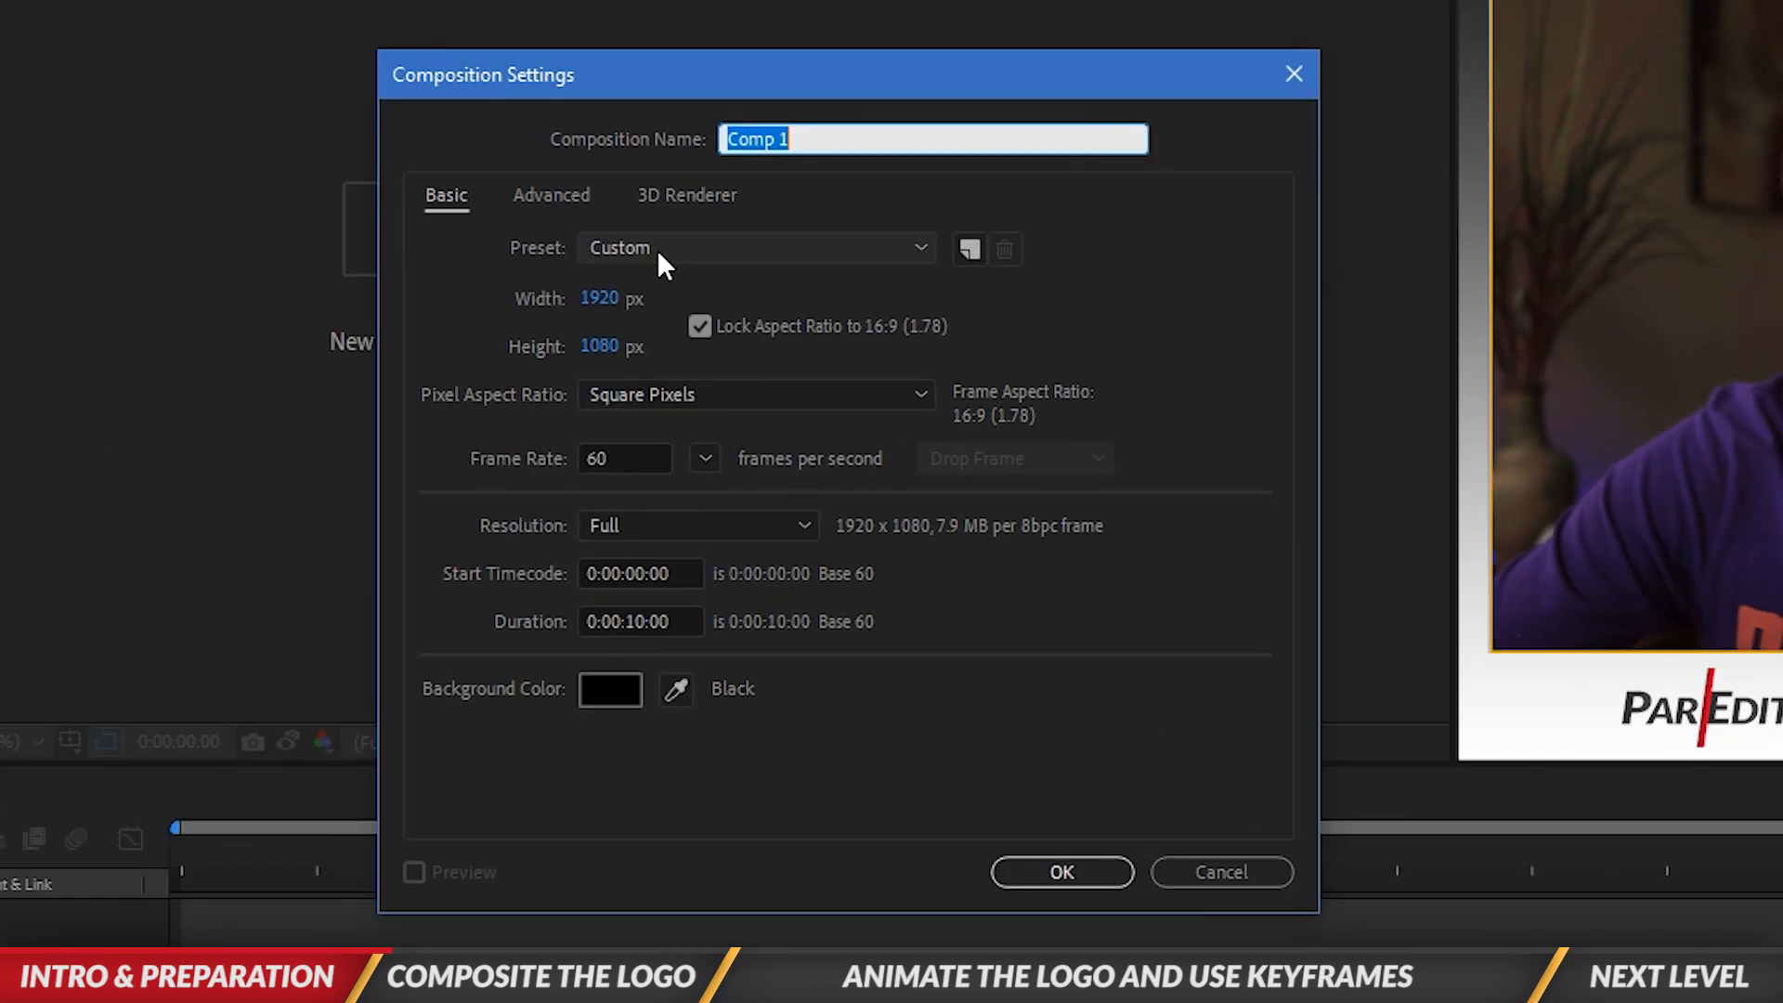
text(Par)
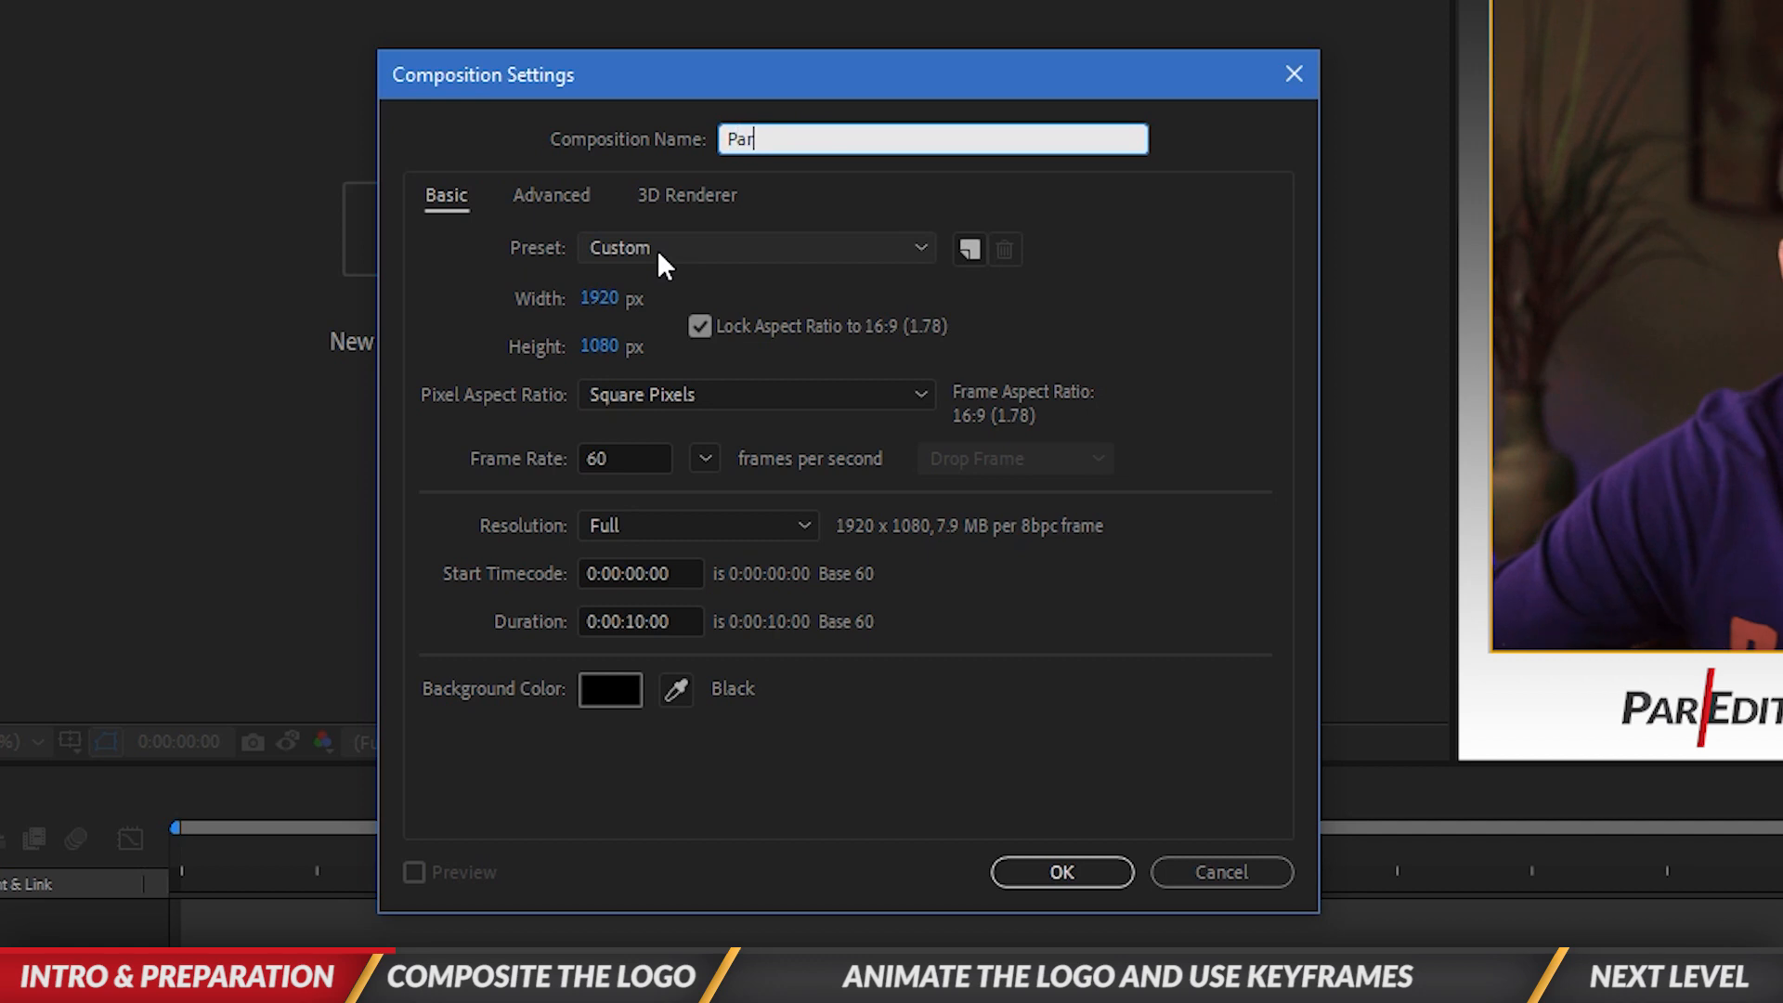
text(Edits L)
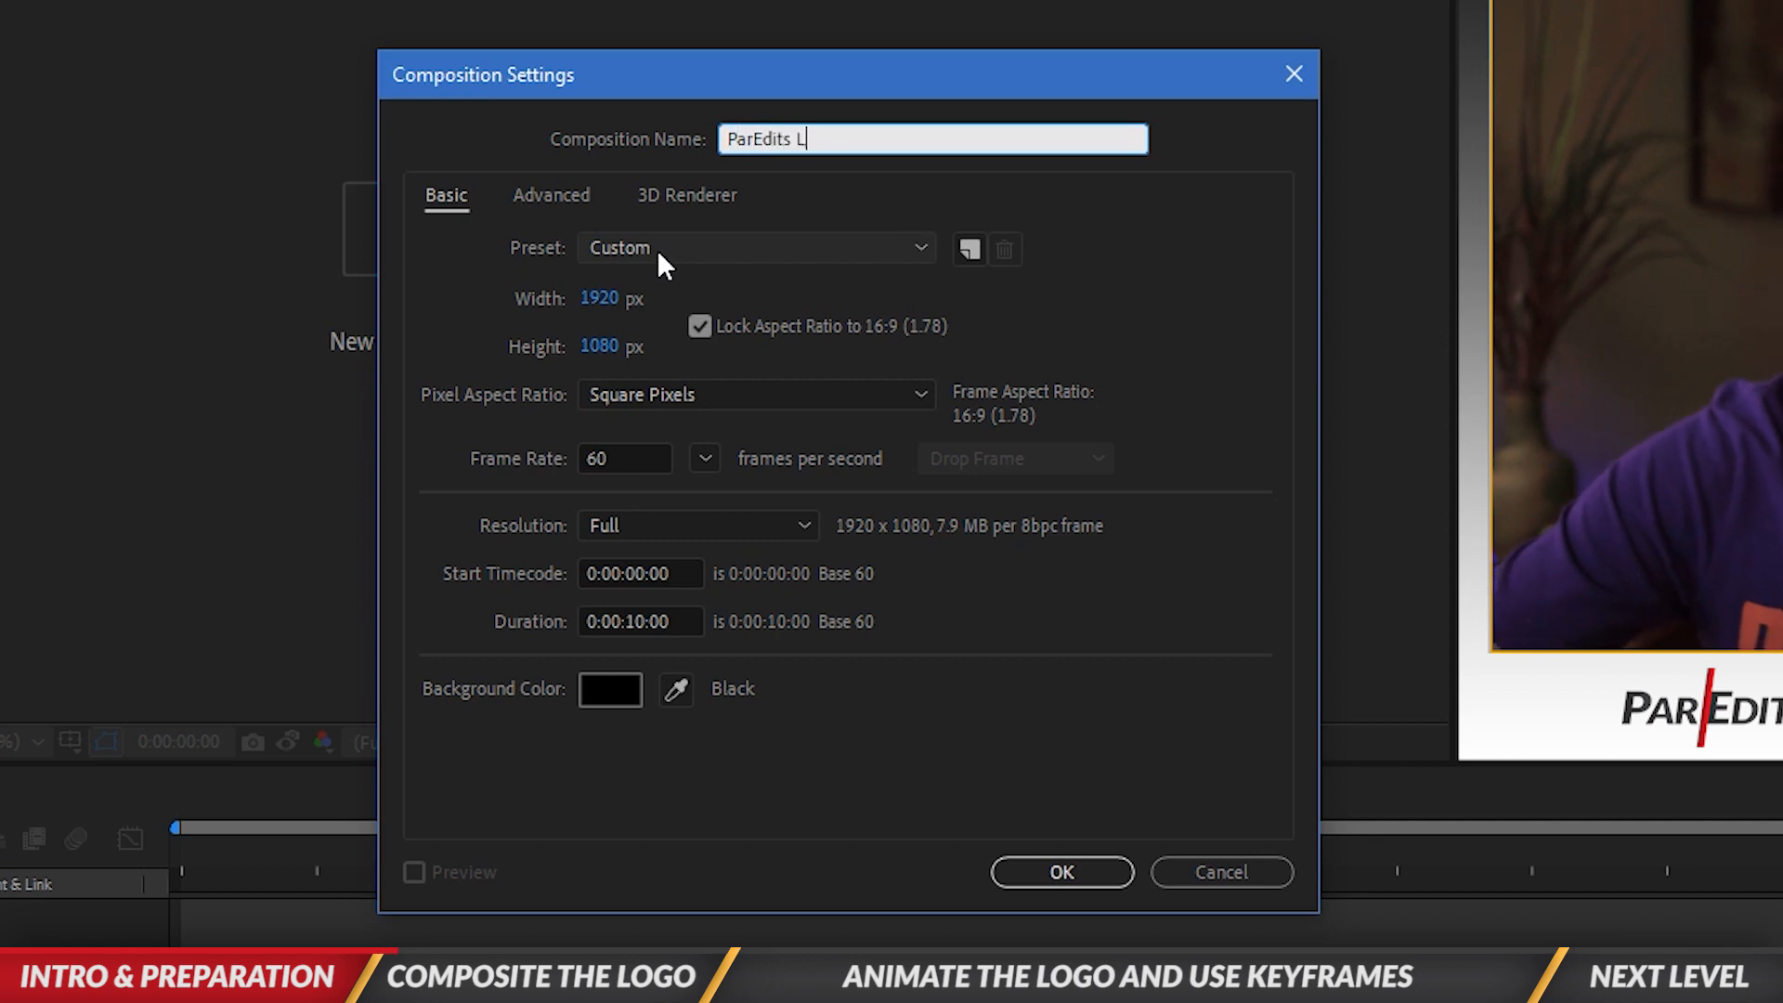
text(ogo Animation)
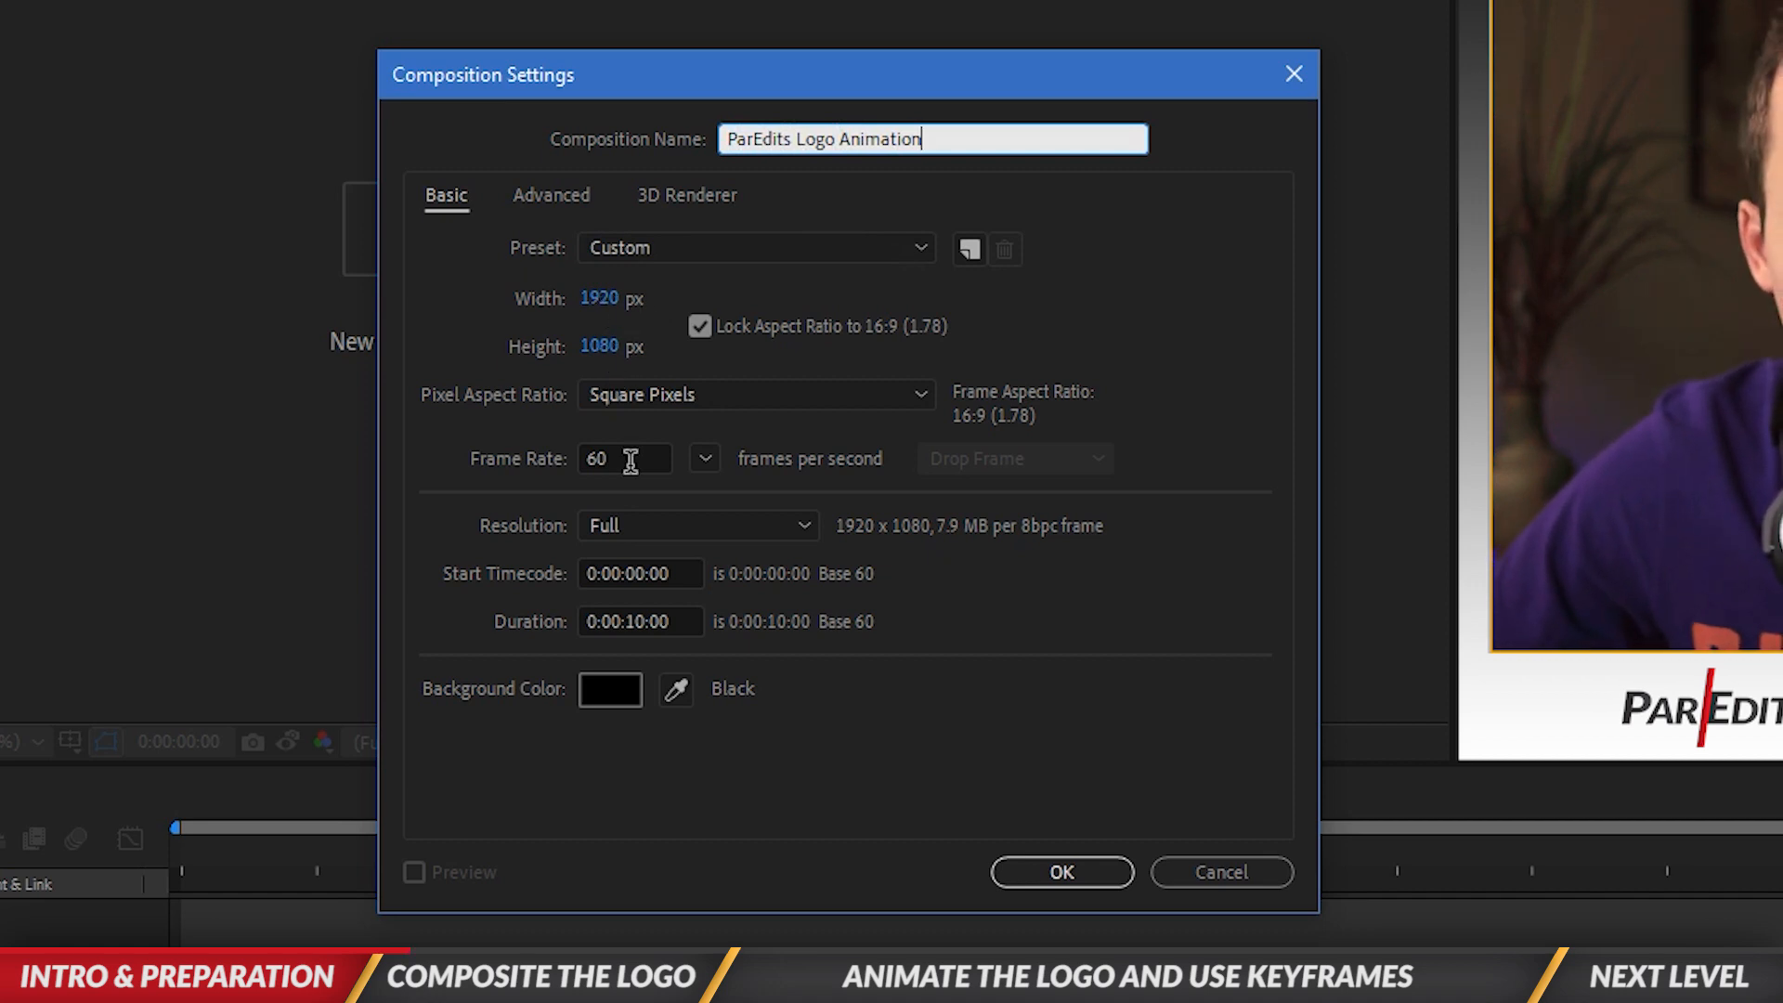
click(640, 619)
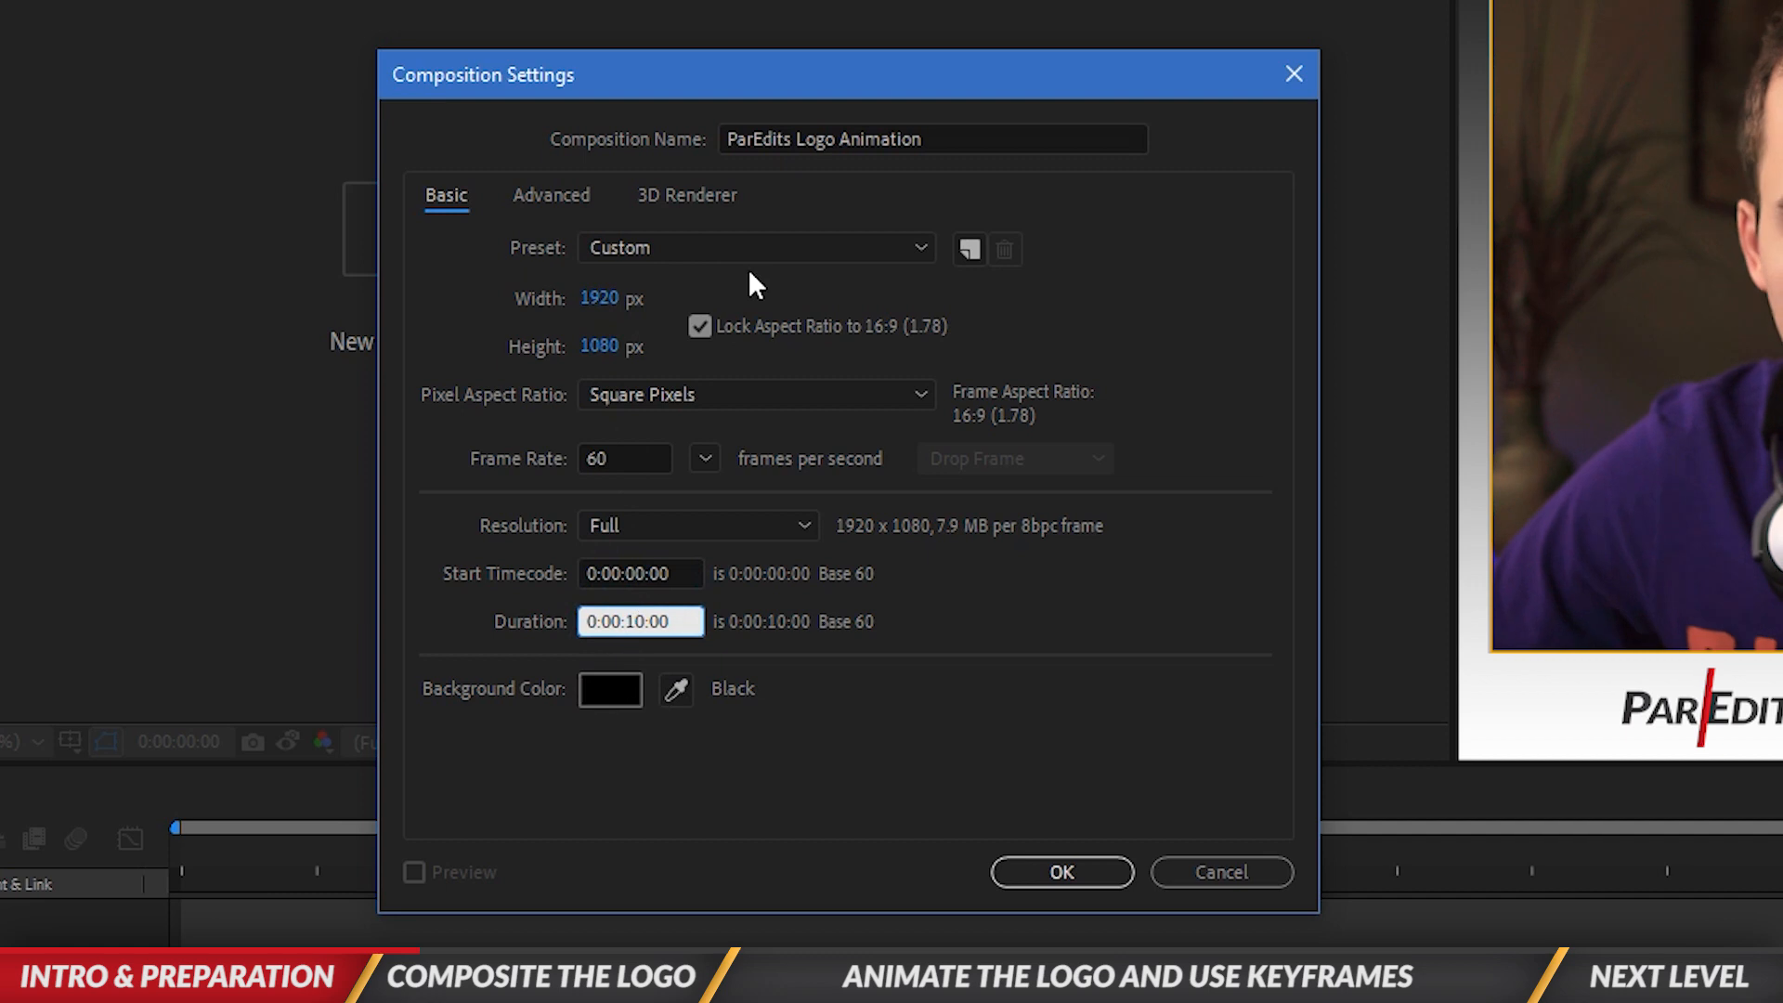
click(983, 753)
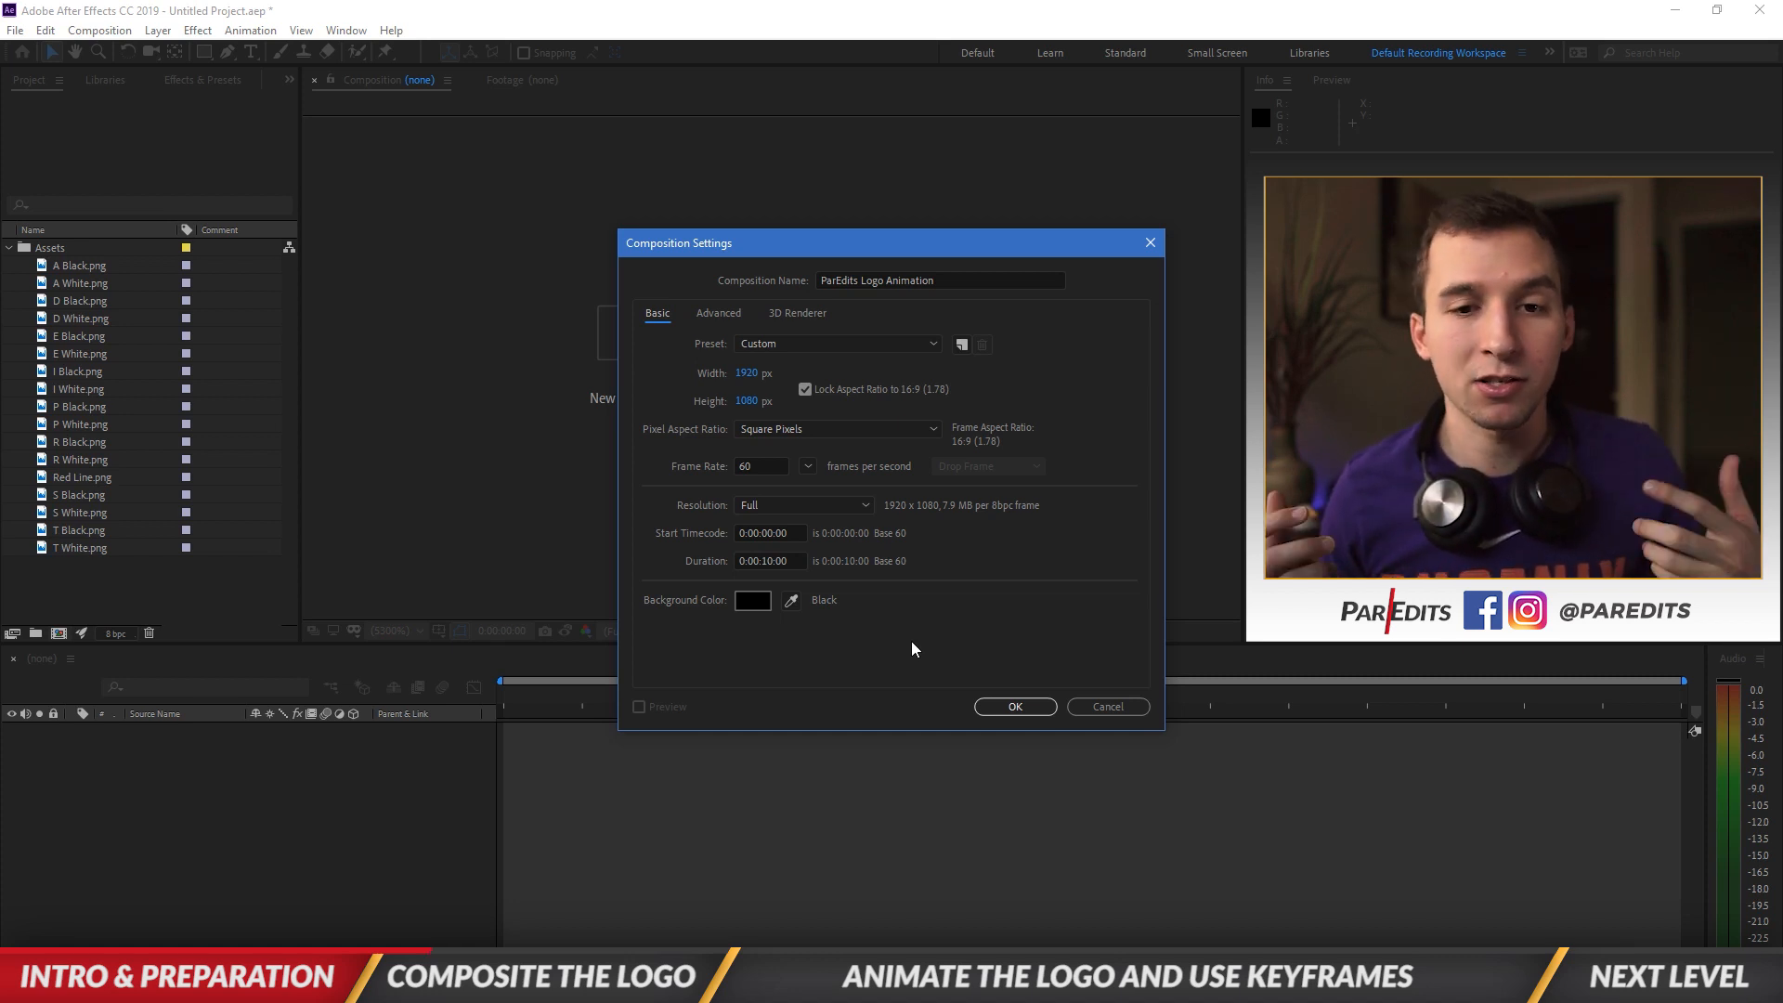
click(1015, 707)
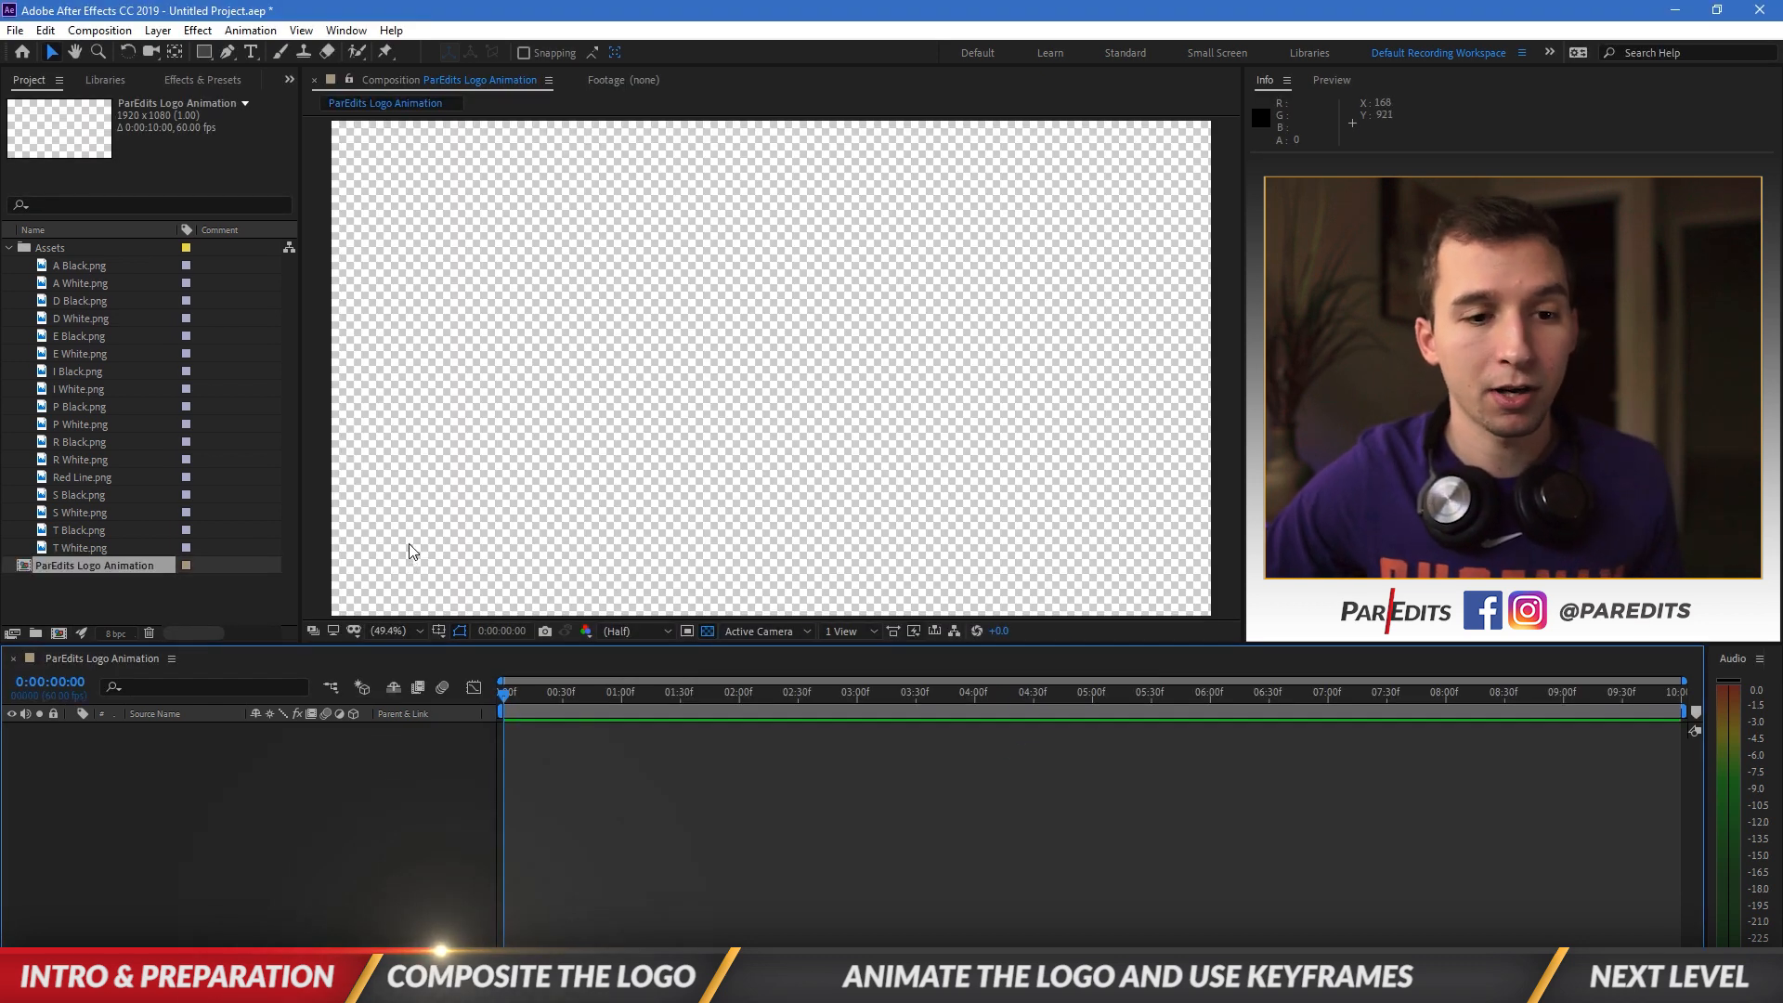
Step: Turn the transparency grid off and back on in the composition view
click(707, 631)
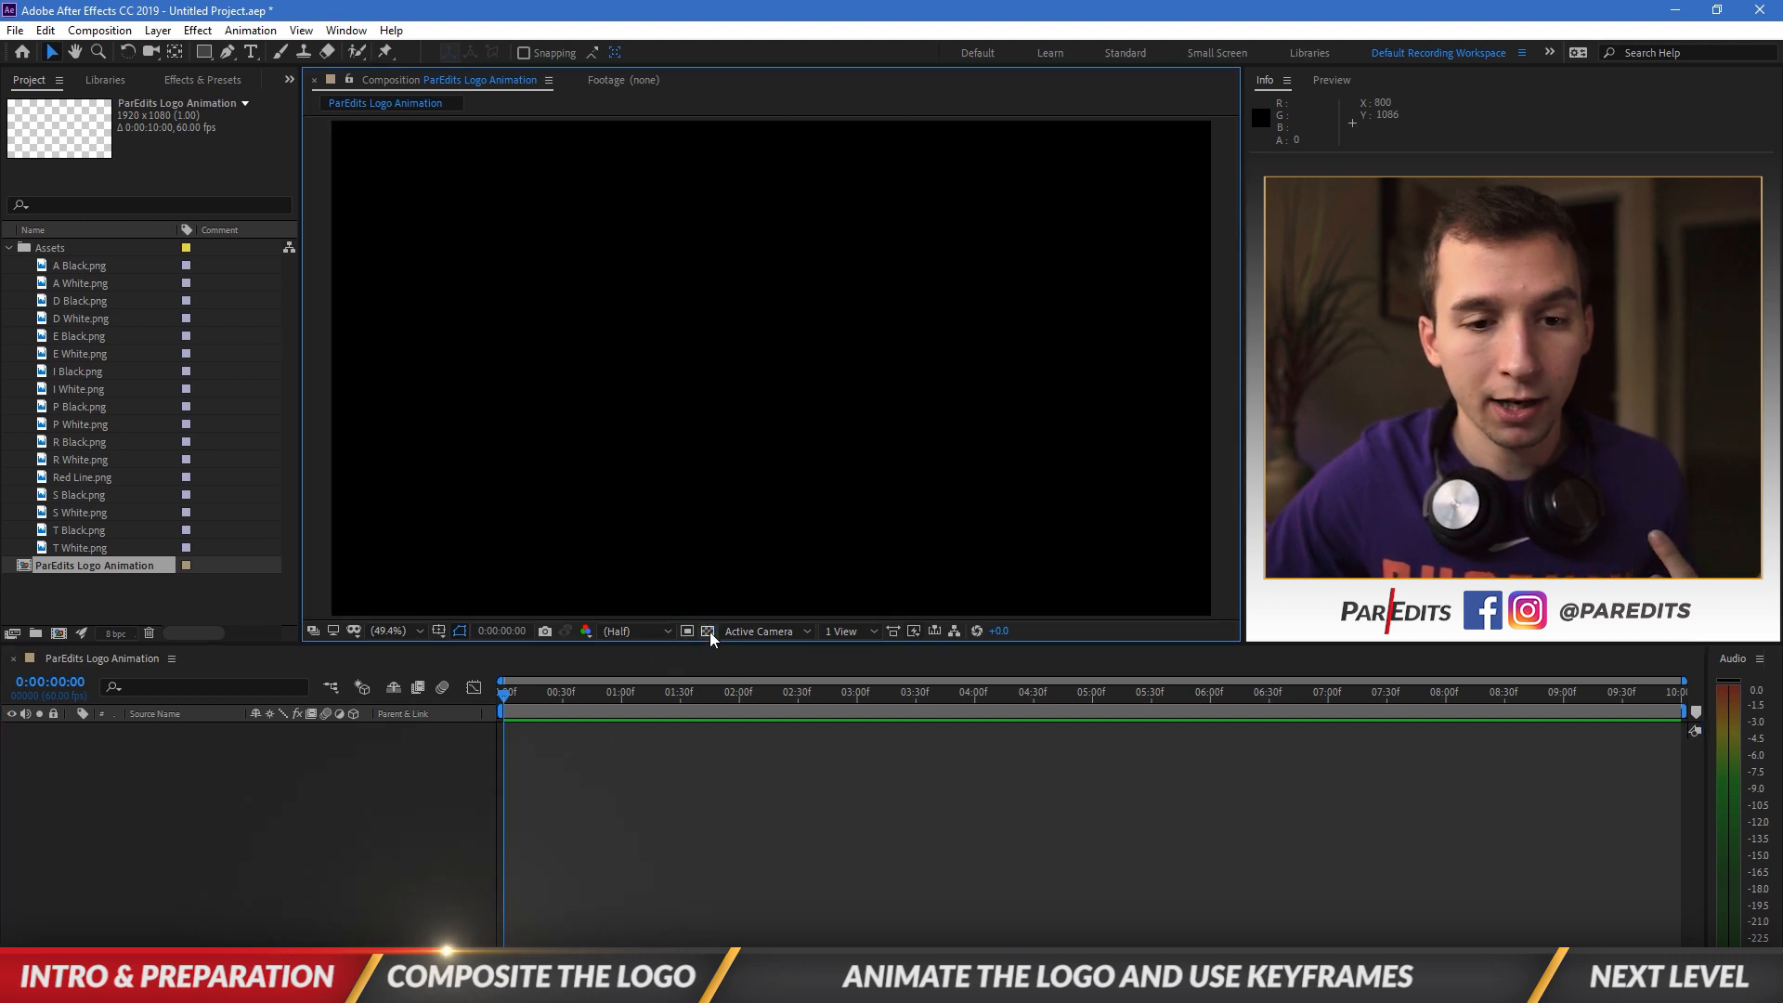
click(708, 631)
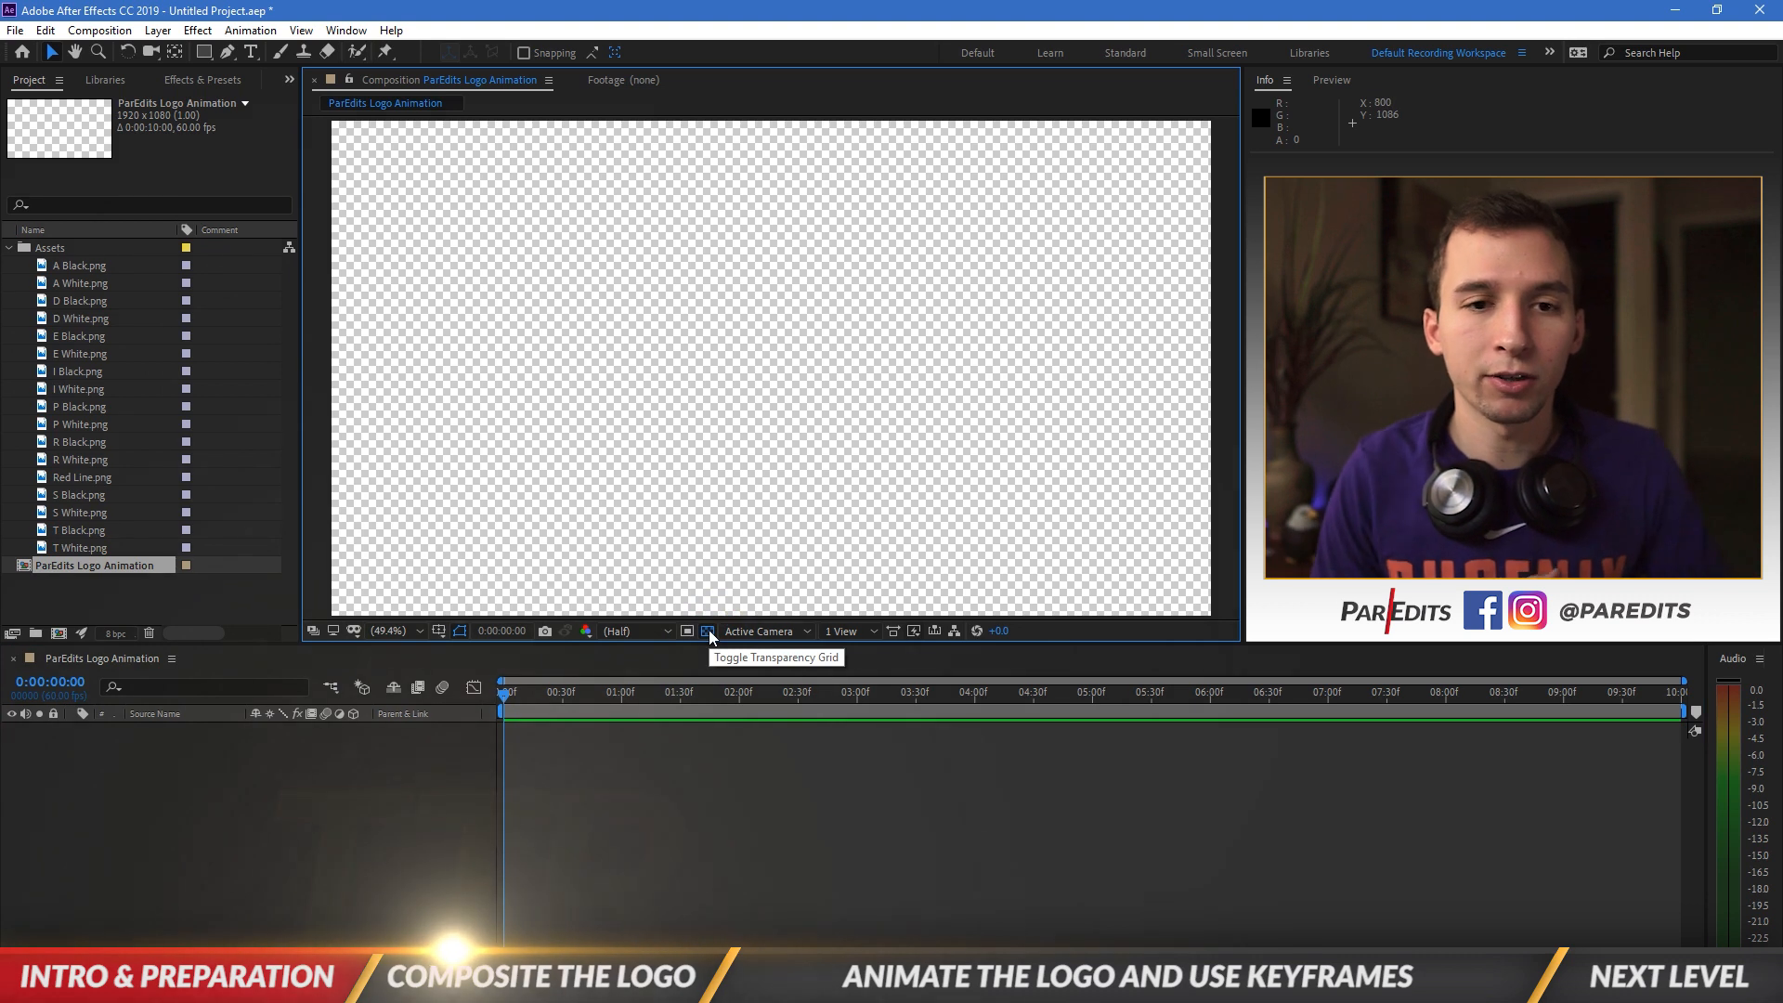
Step: Import the ParEdits Logo White image from the ParEdits Logo folder into the project
click(65, 584)
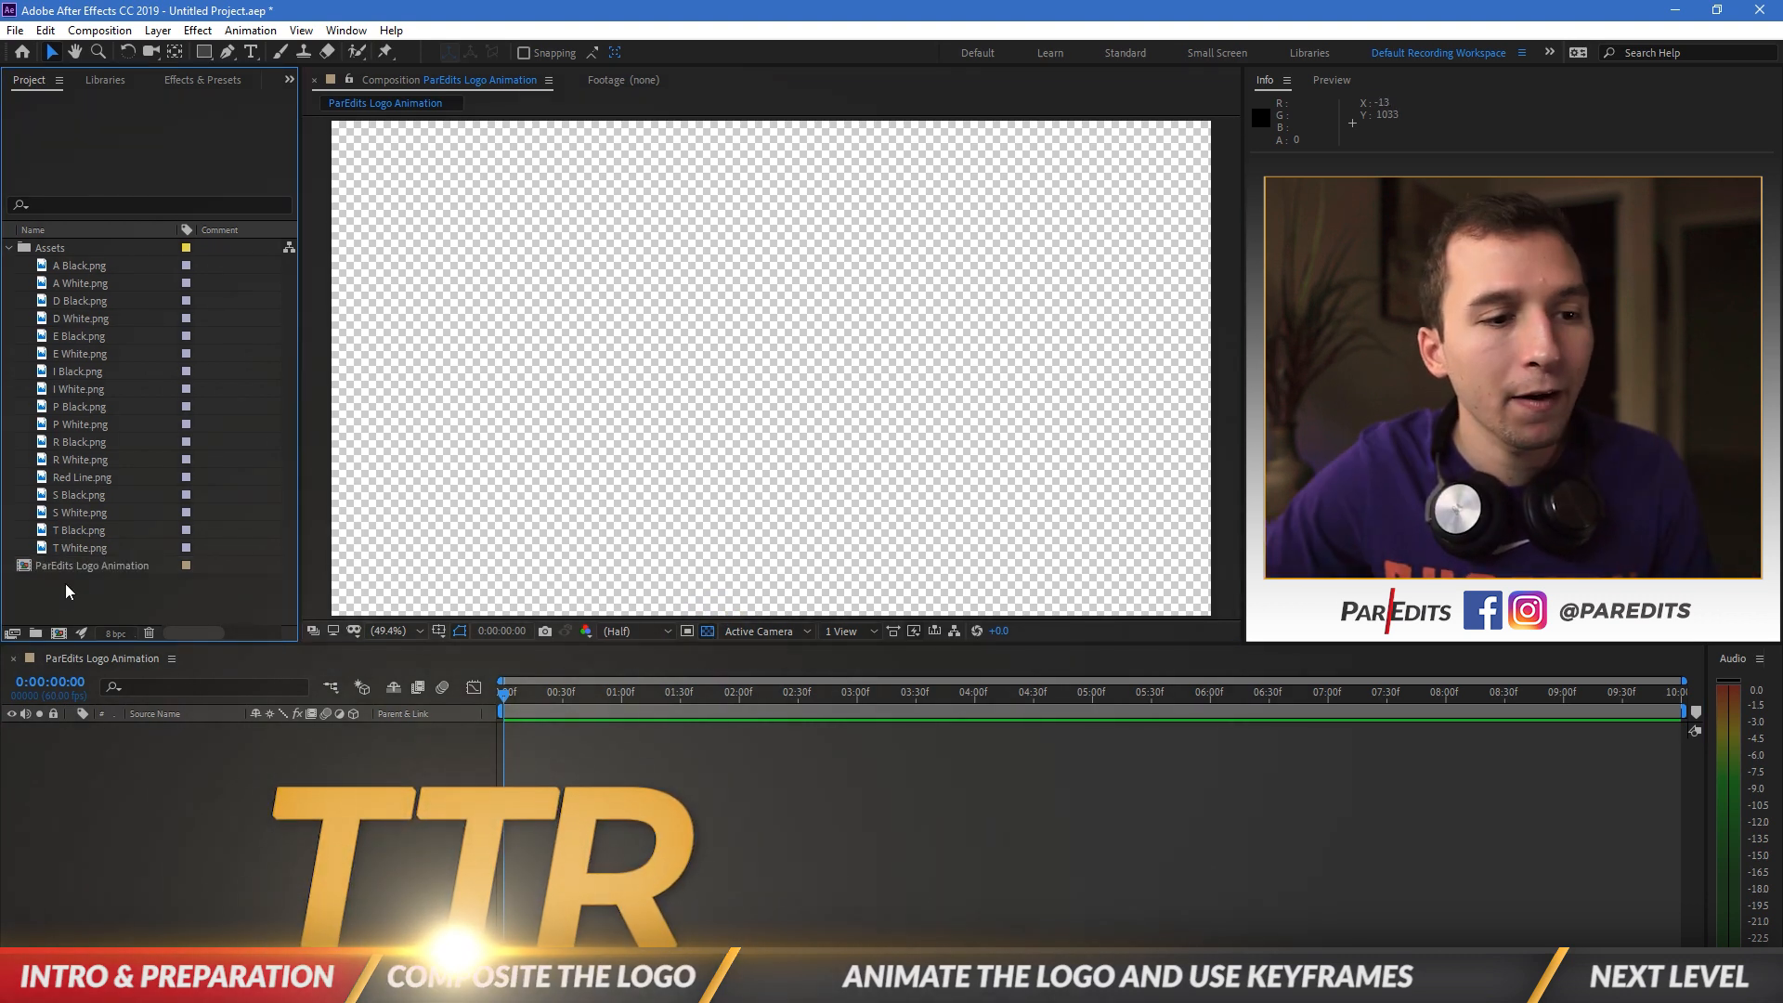
right_click(84, 587)
mouse_move(149, 680)
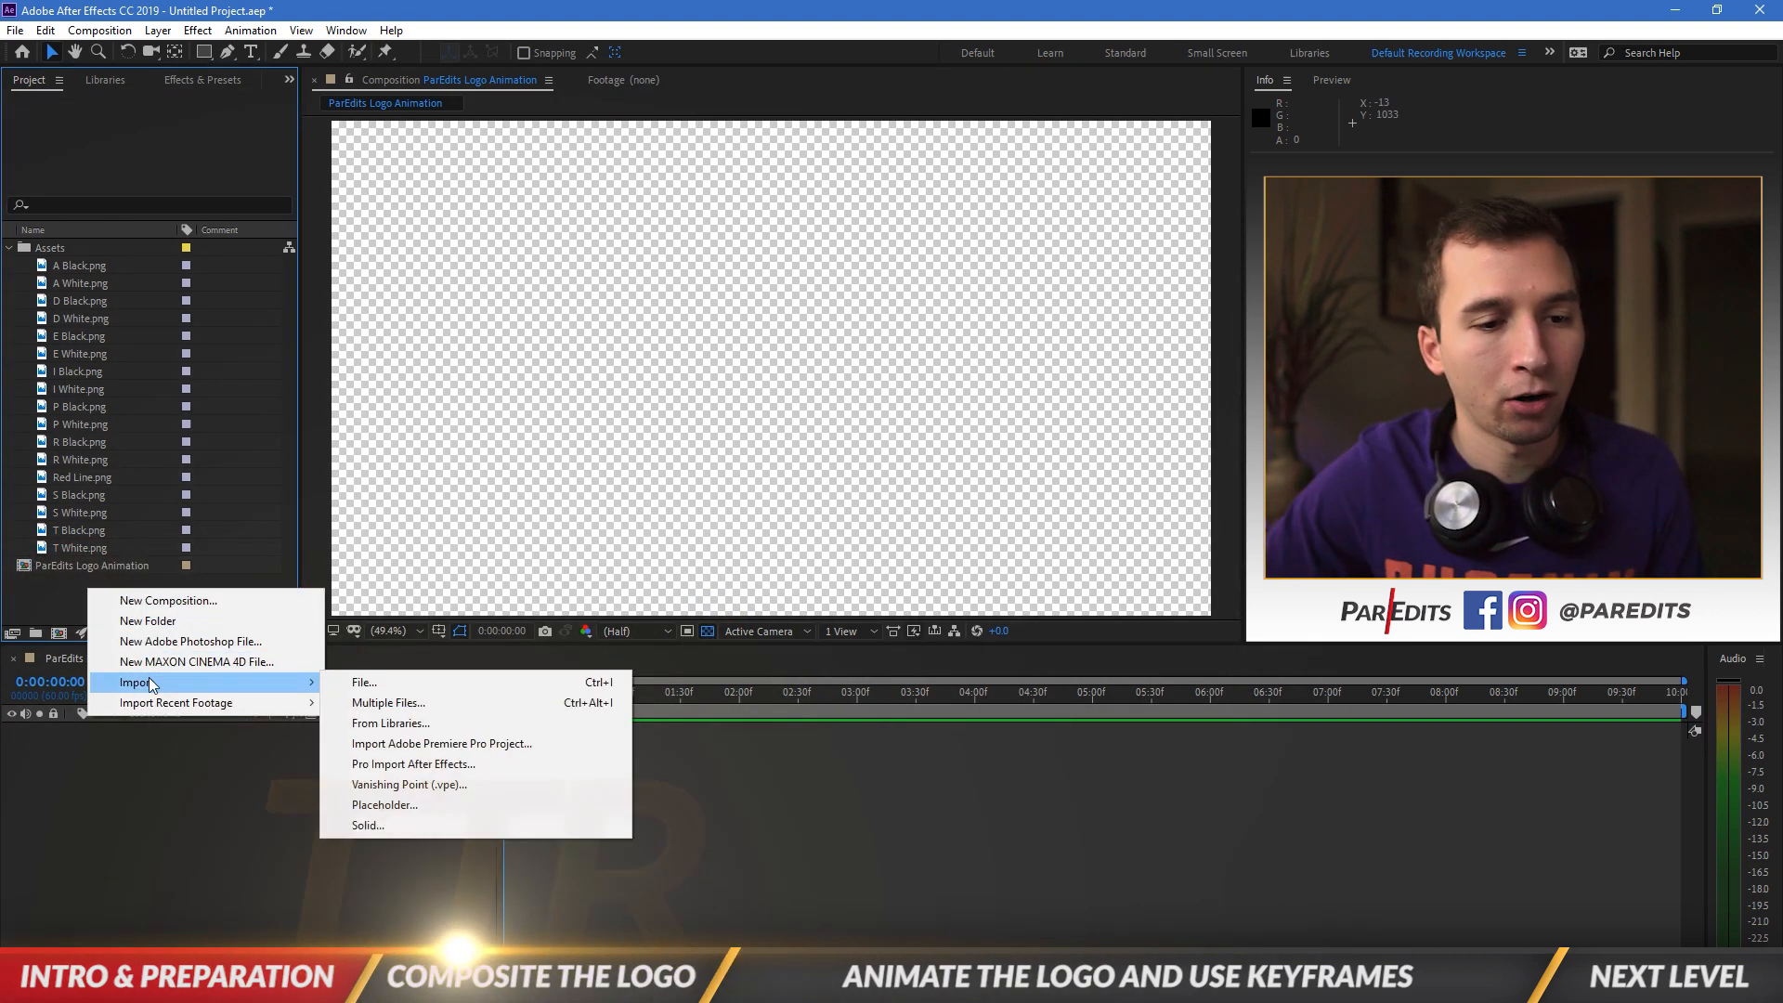
click(367, 682)
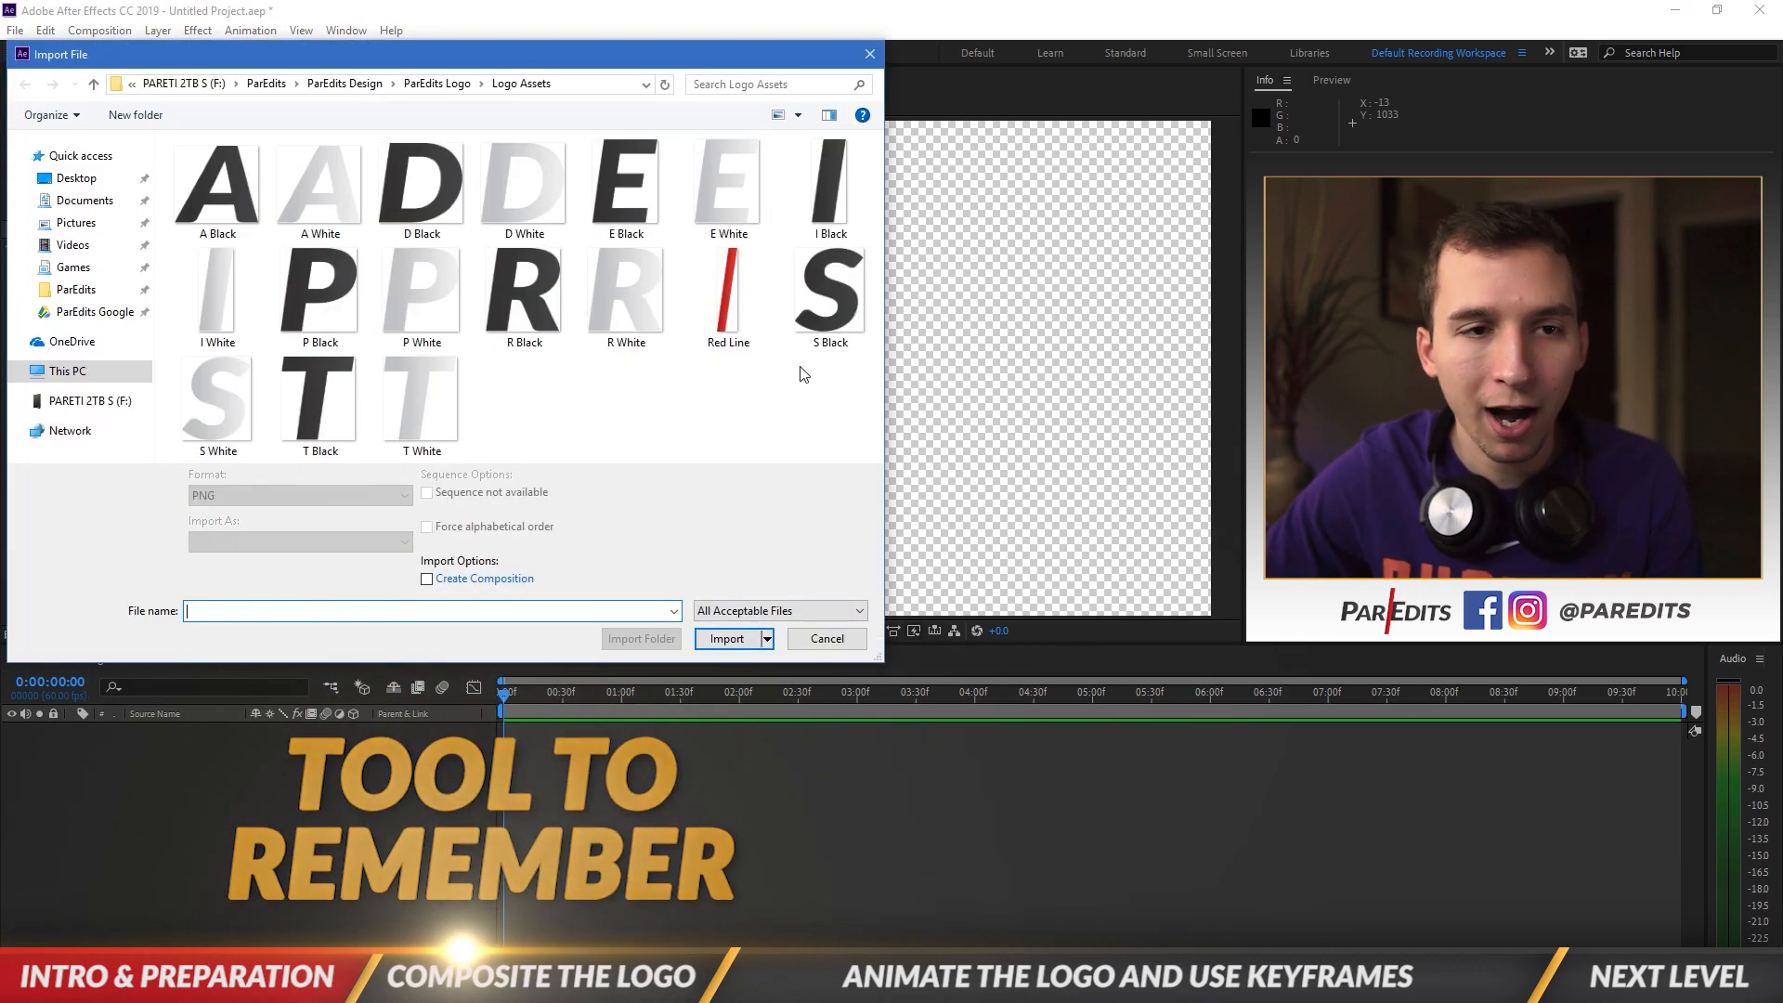
click(496, 83)
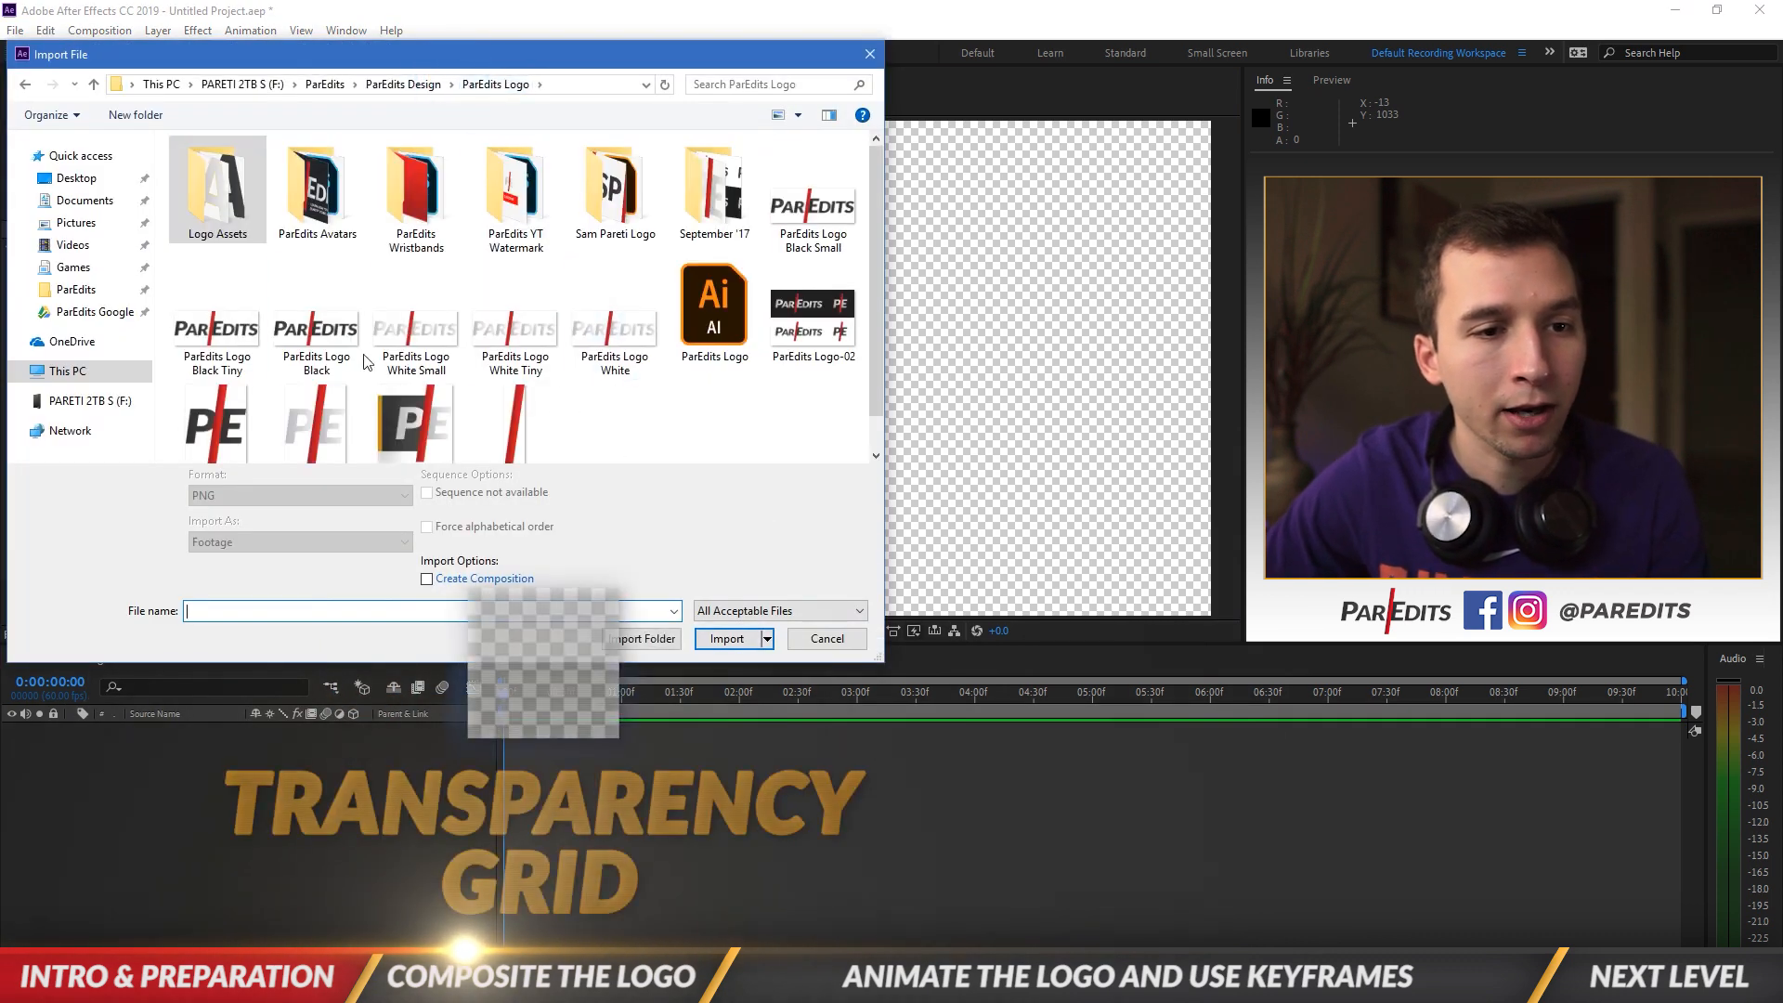
click(617, 332)
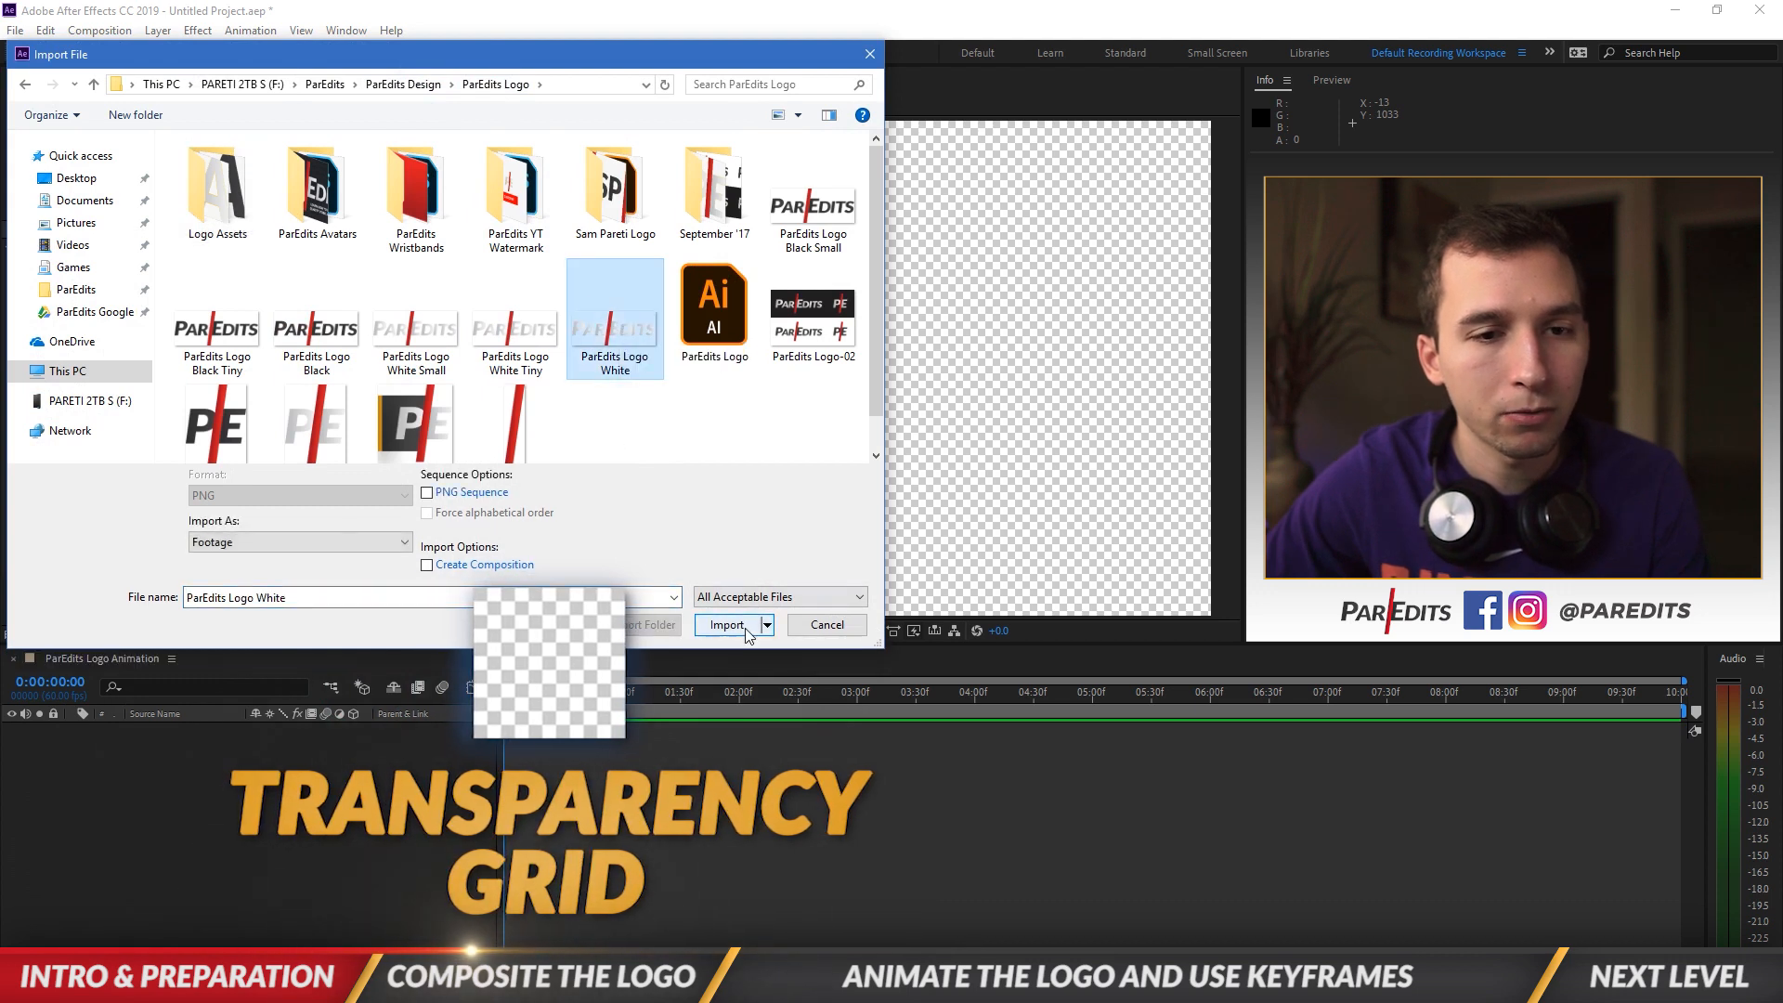
click(745, 626)
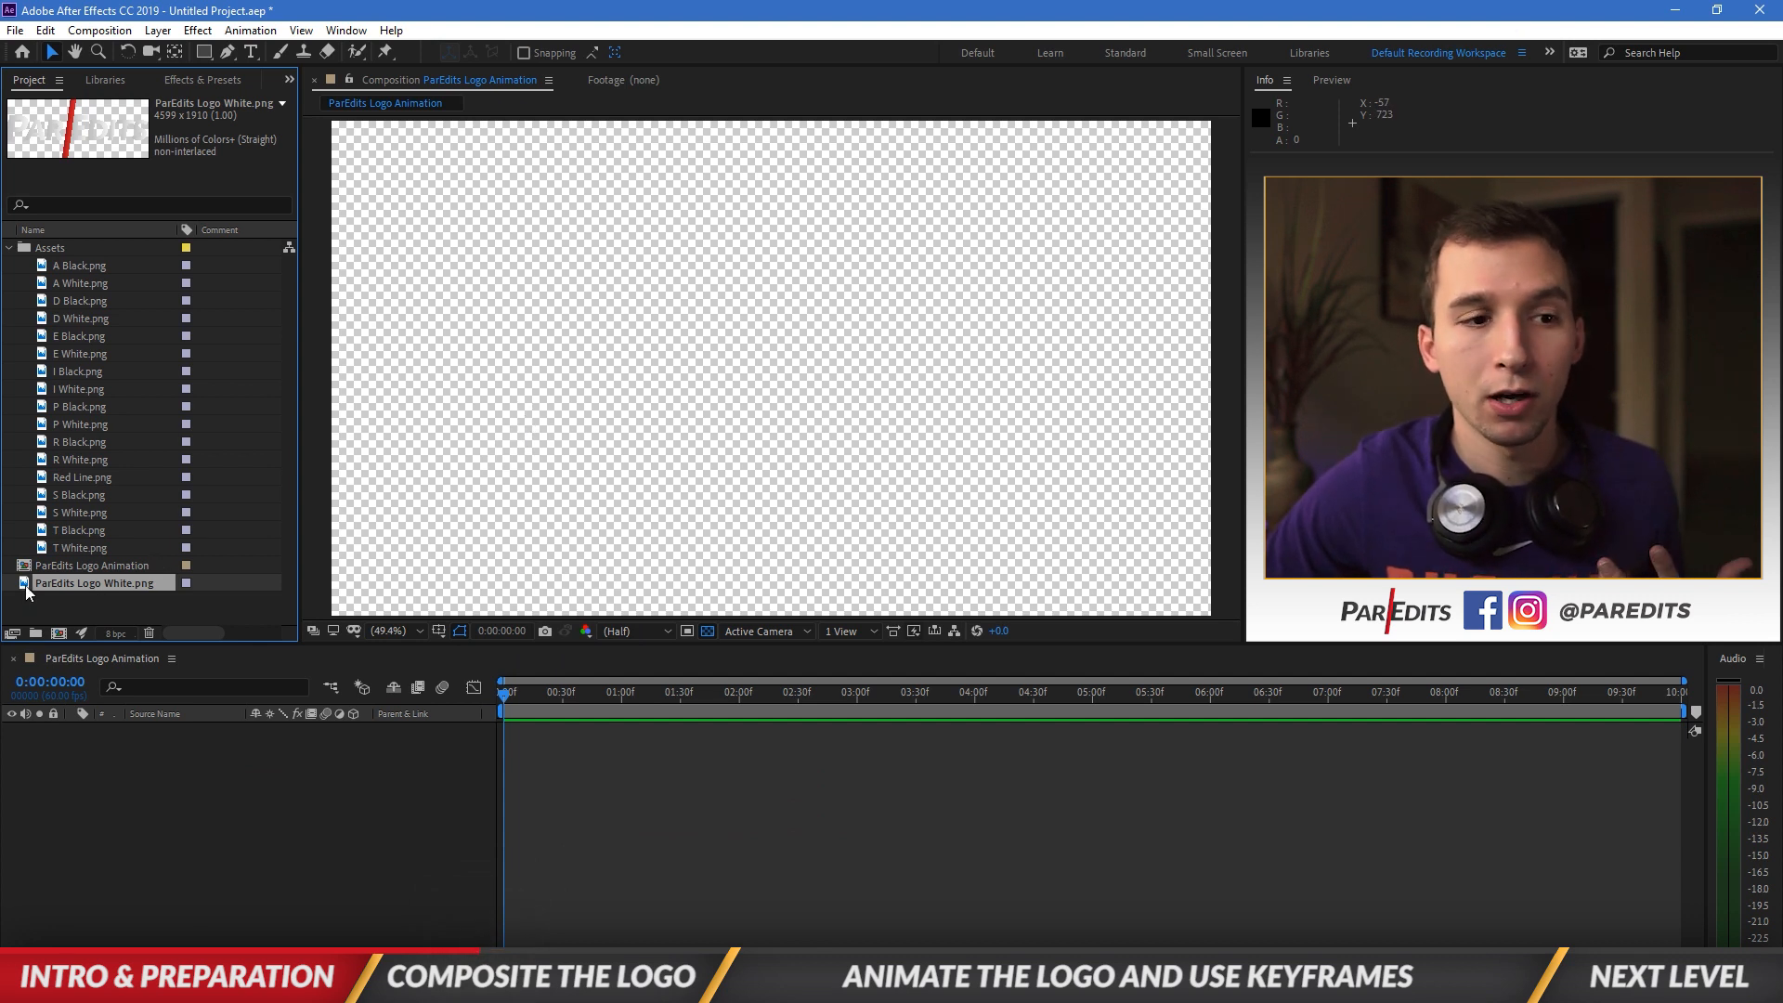
Step: Add ParEdits Logo White.png to the composition as a reference layer and scale it to 34%
drag(26, 591, 177, 790)
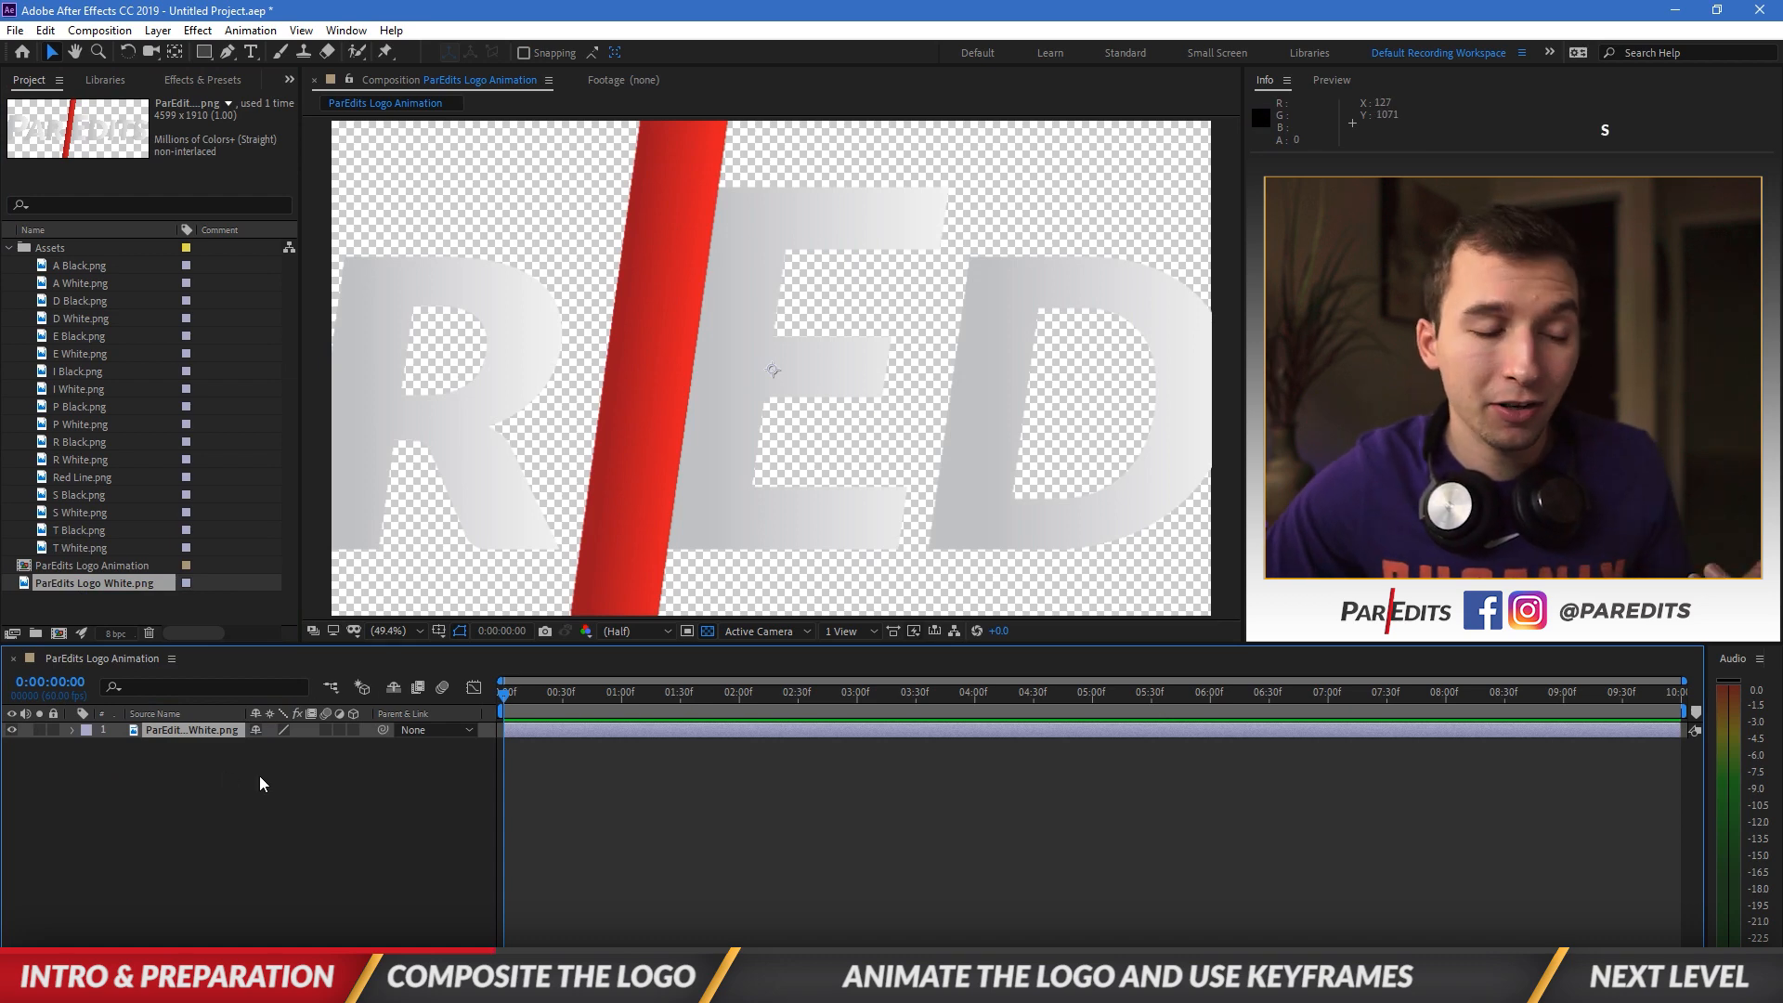
key(s)
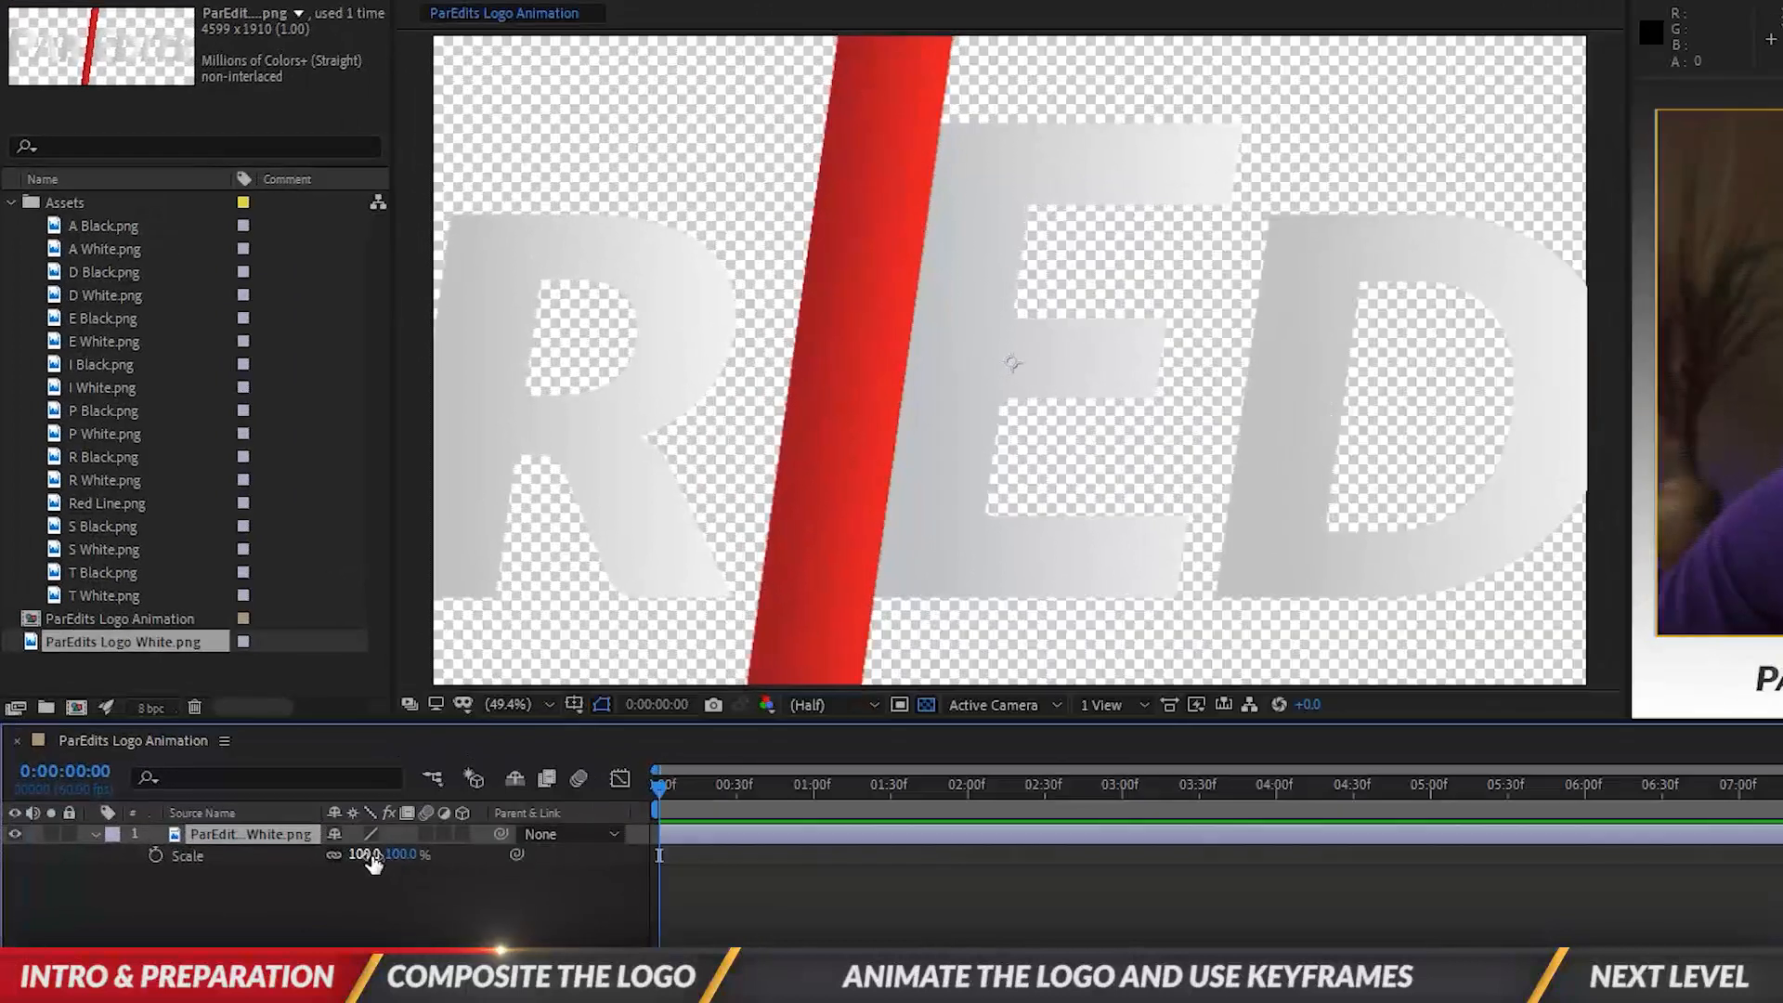
drag(295, 764, 292, 760)
drag(366, 857, 297, 864)
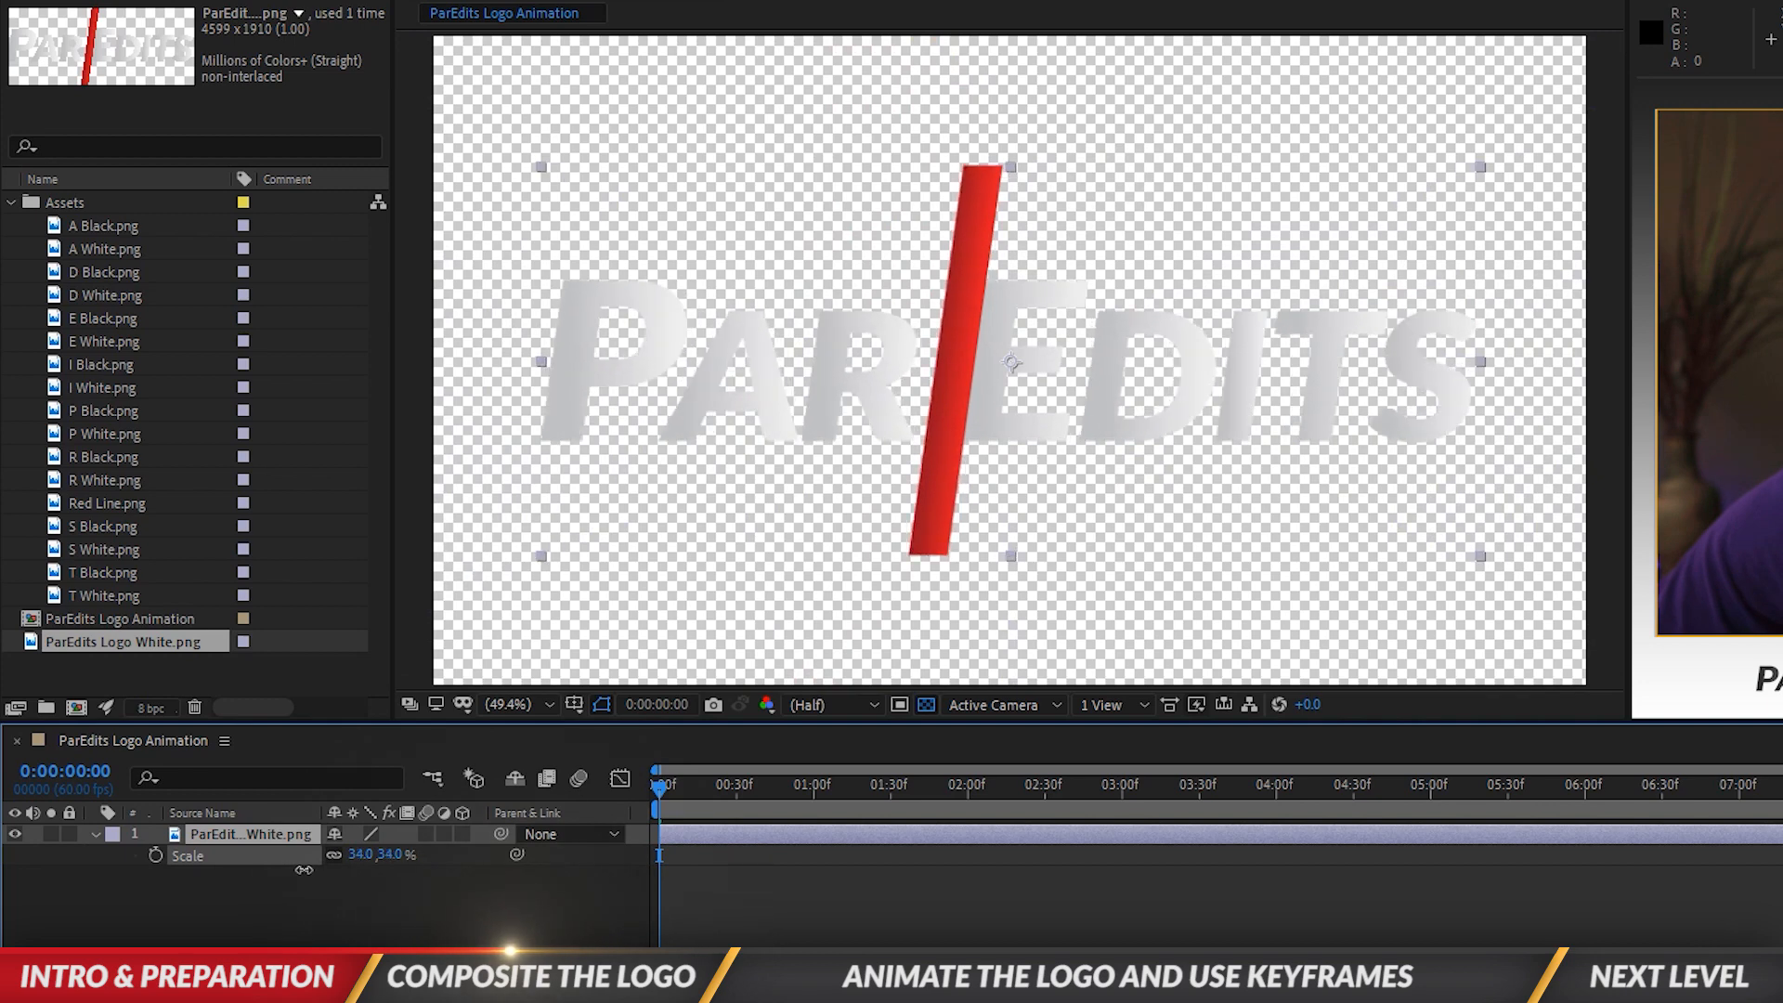
click(299, 915)
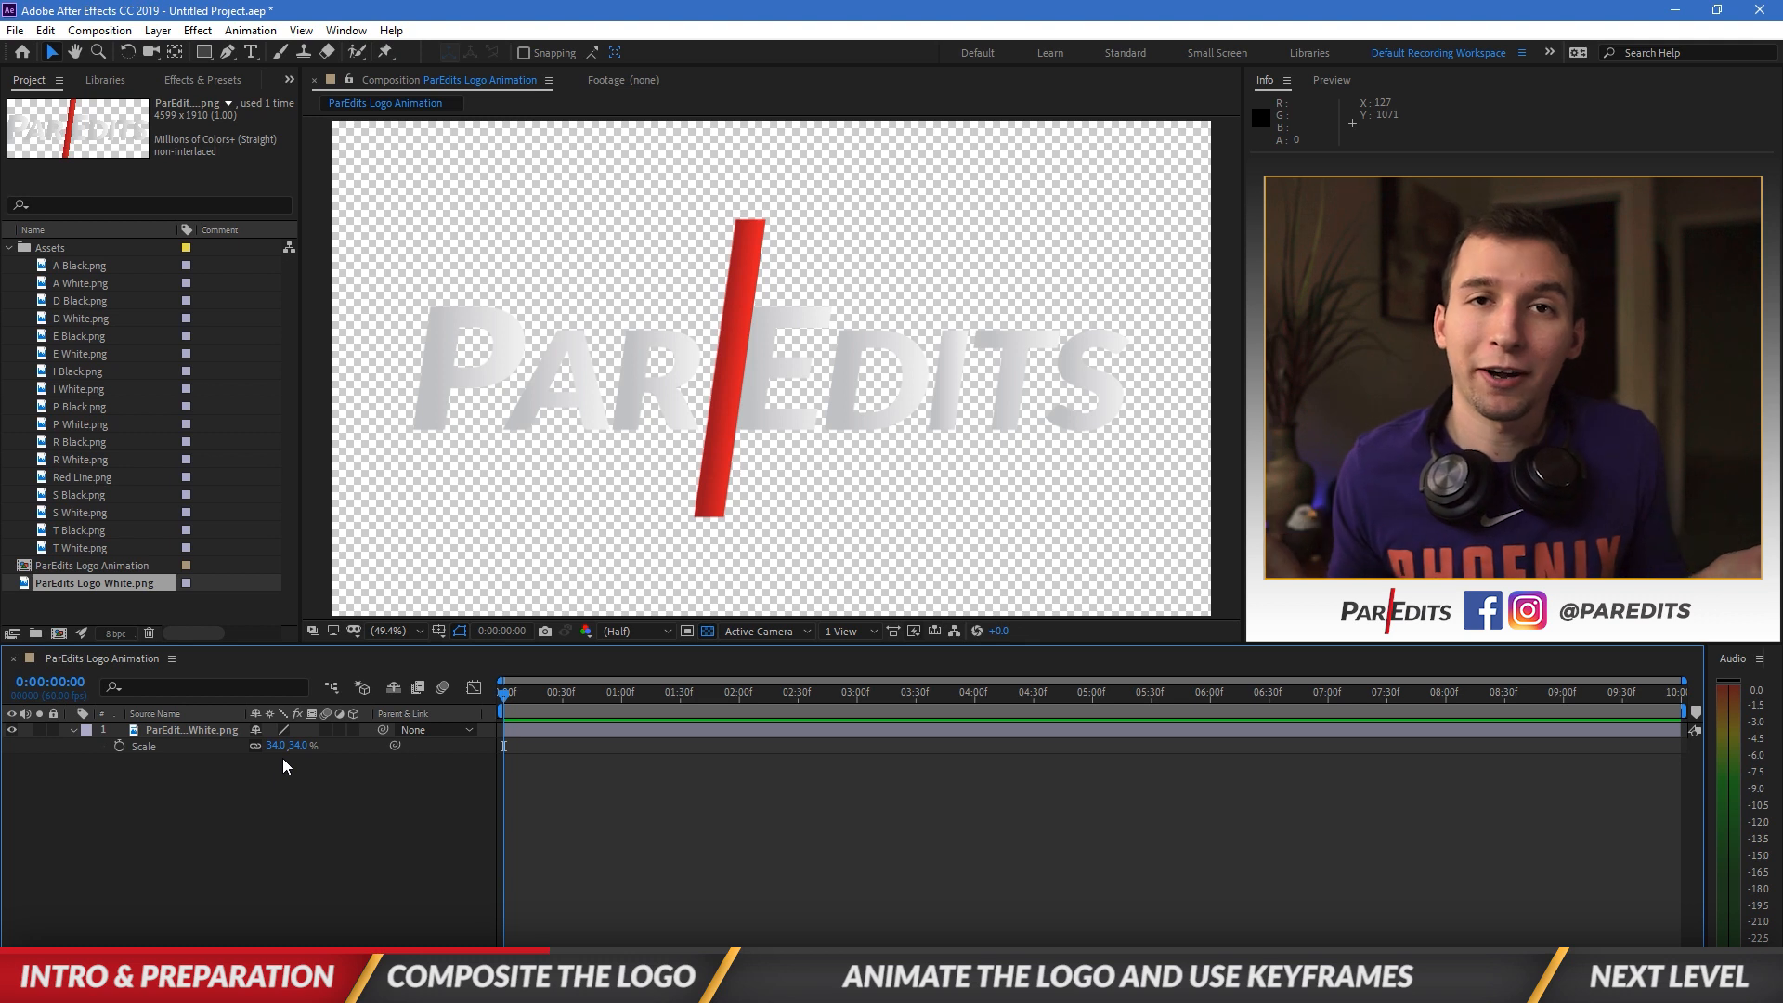
Step: Add P White.png above the reference logo layer and turn off the transparency grid
click(82, 425)
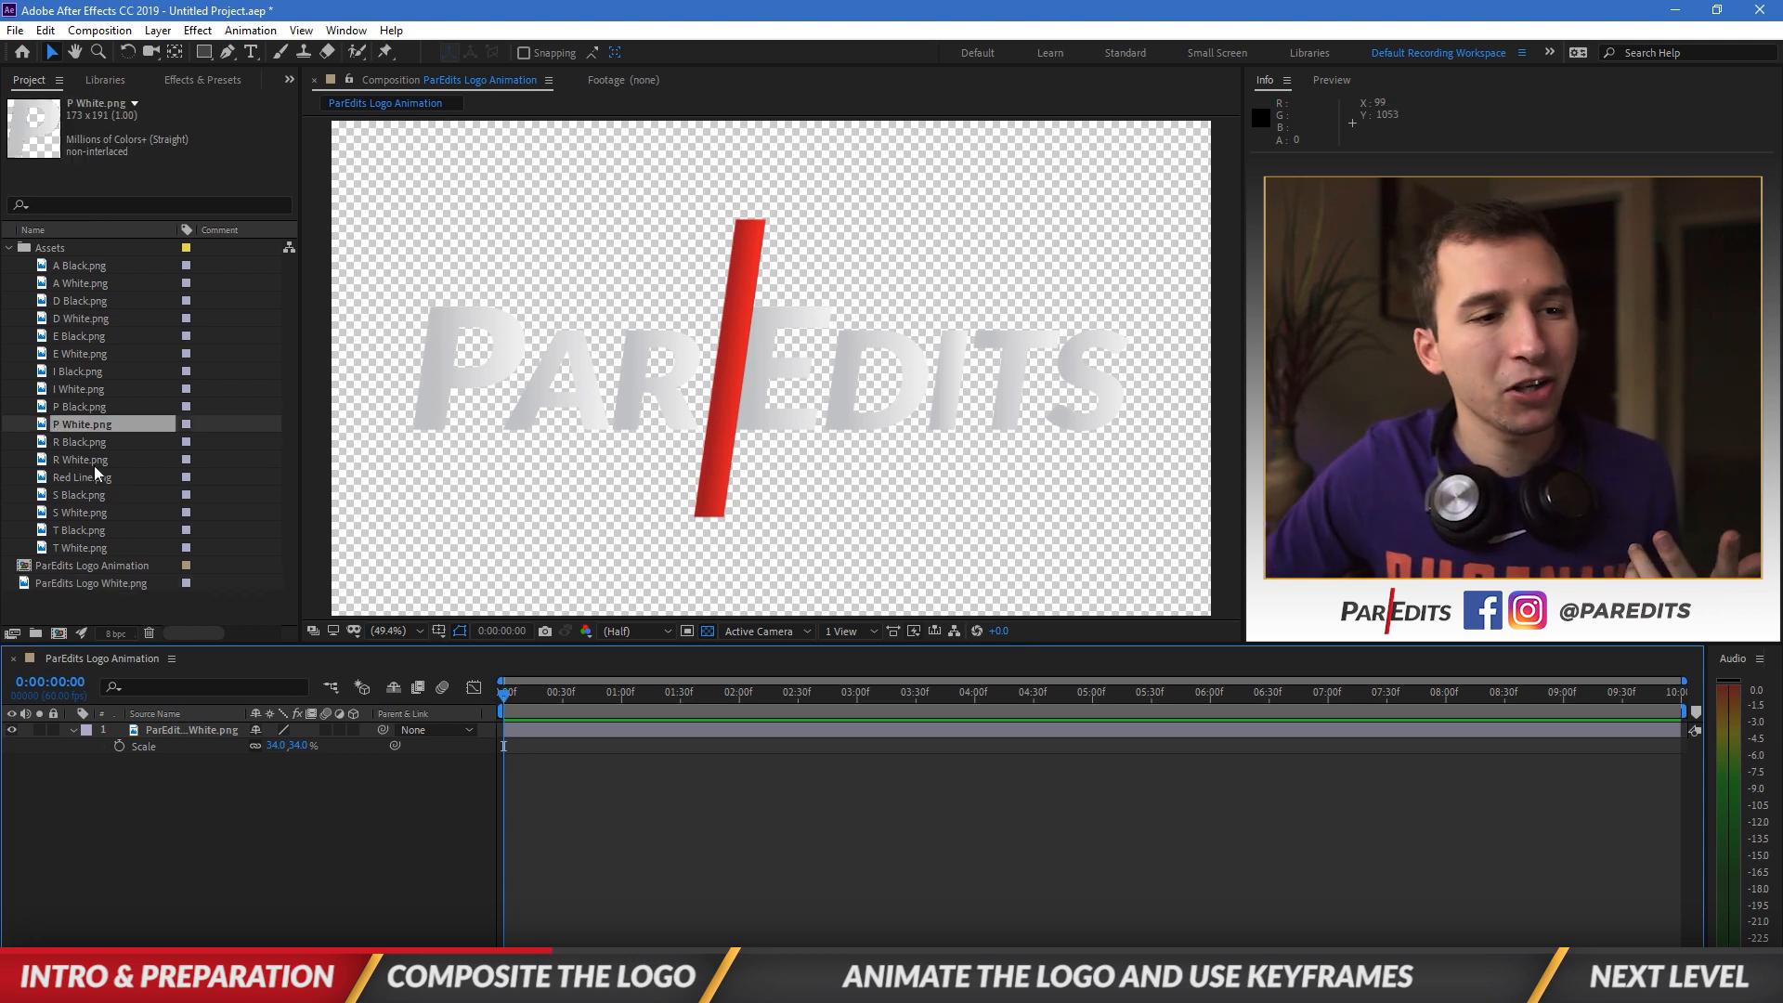
drag(42, 427, 205, 729)
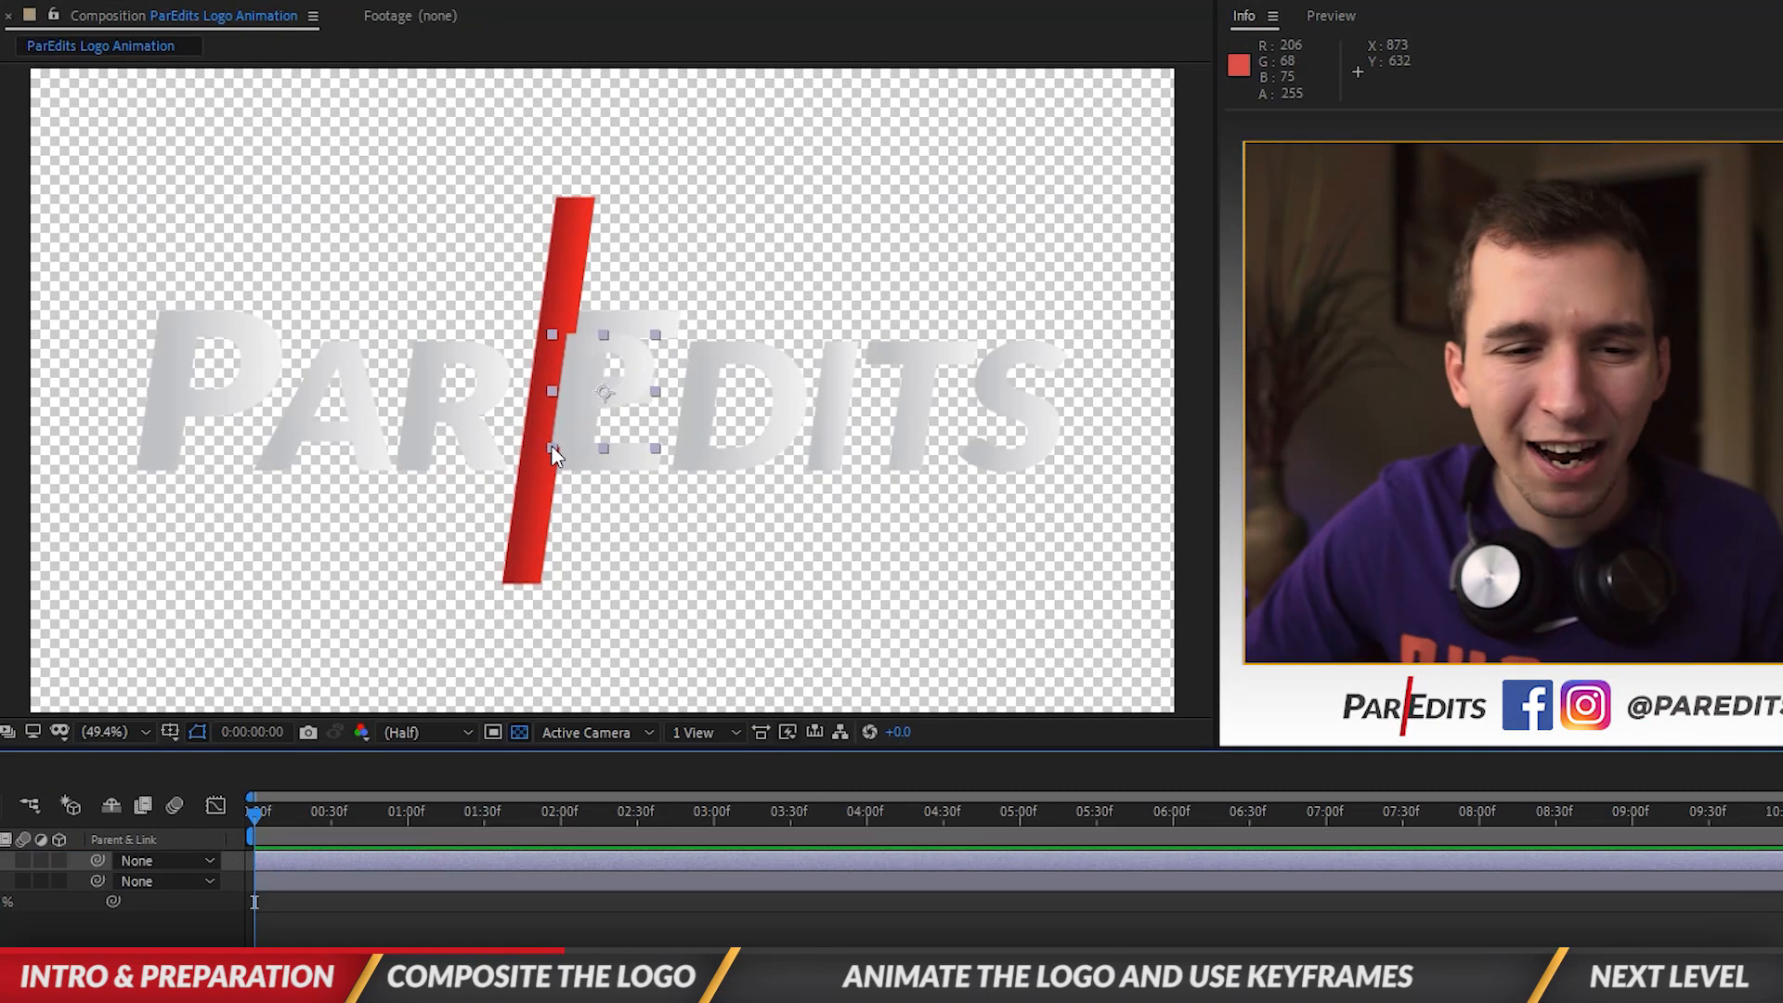
click(520, 732)
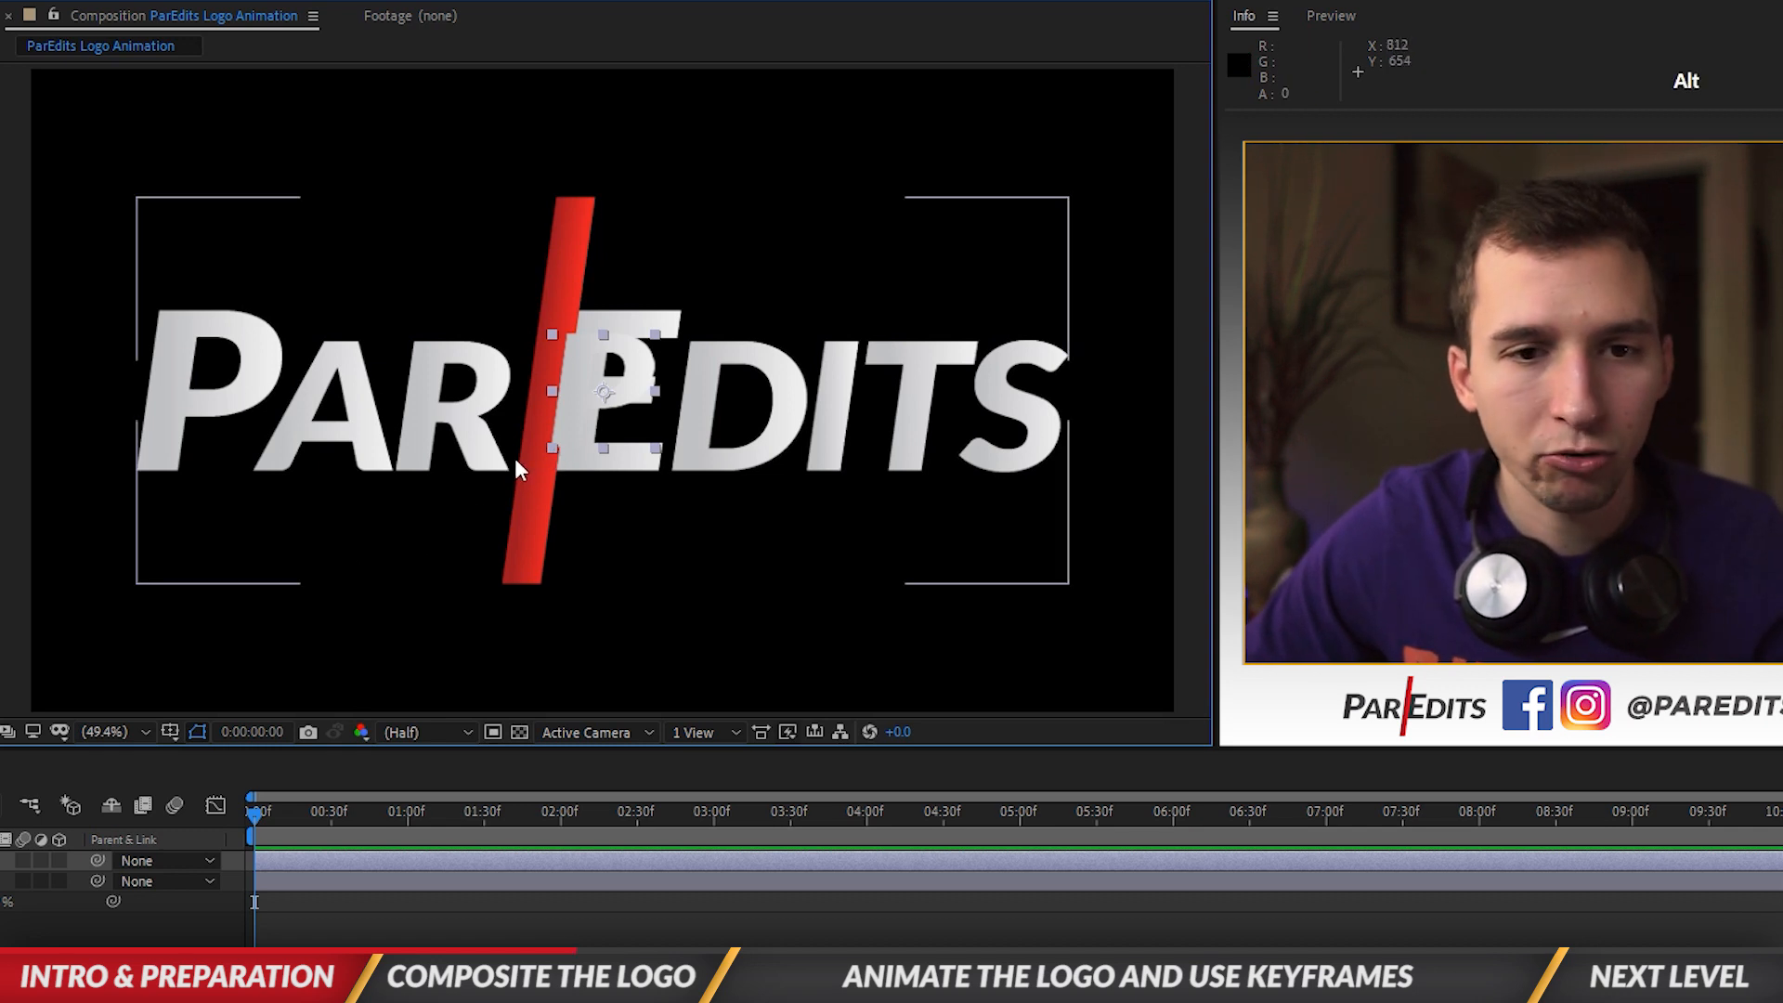
Step: Scale the P layer up proportionally until it matches the height of the reference logo's large letters
scroll(562, 451, up, 3)
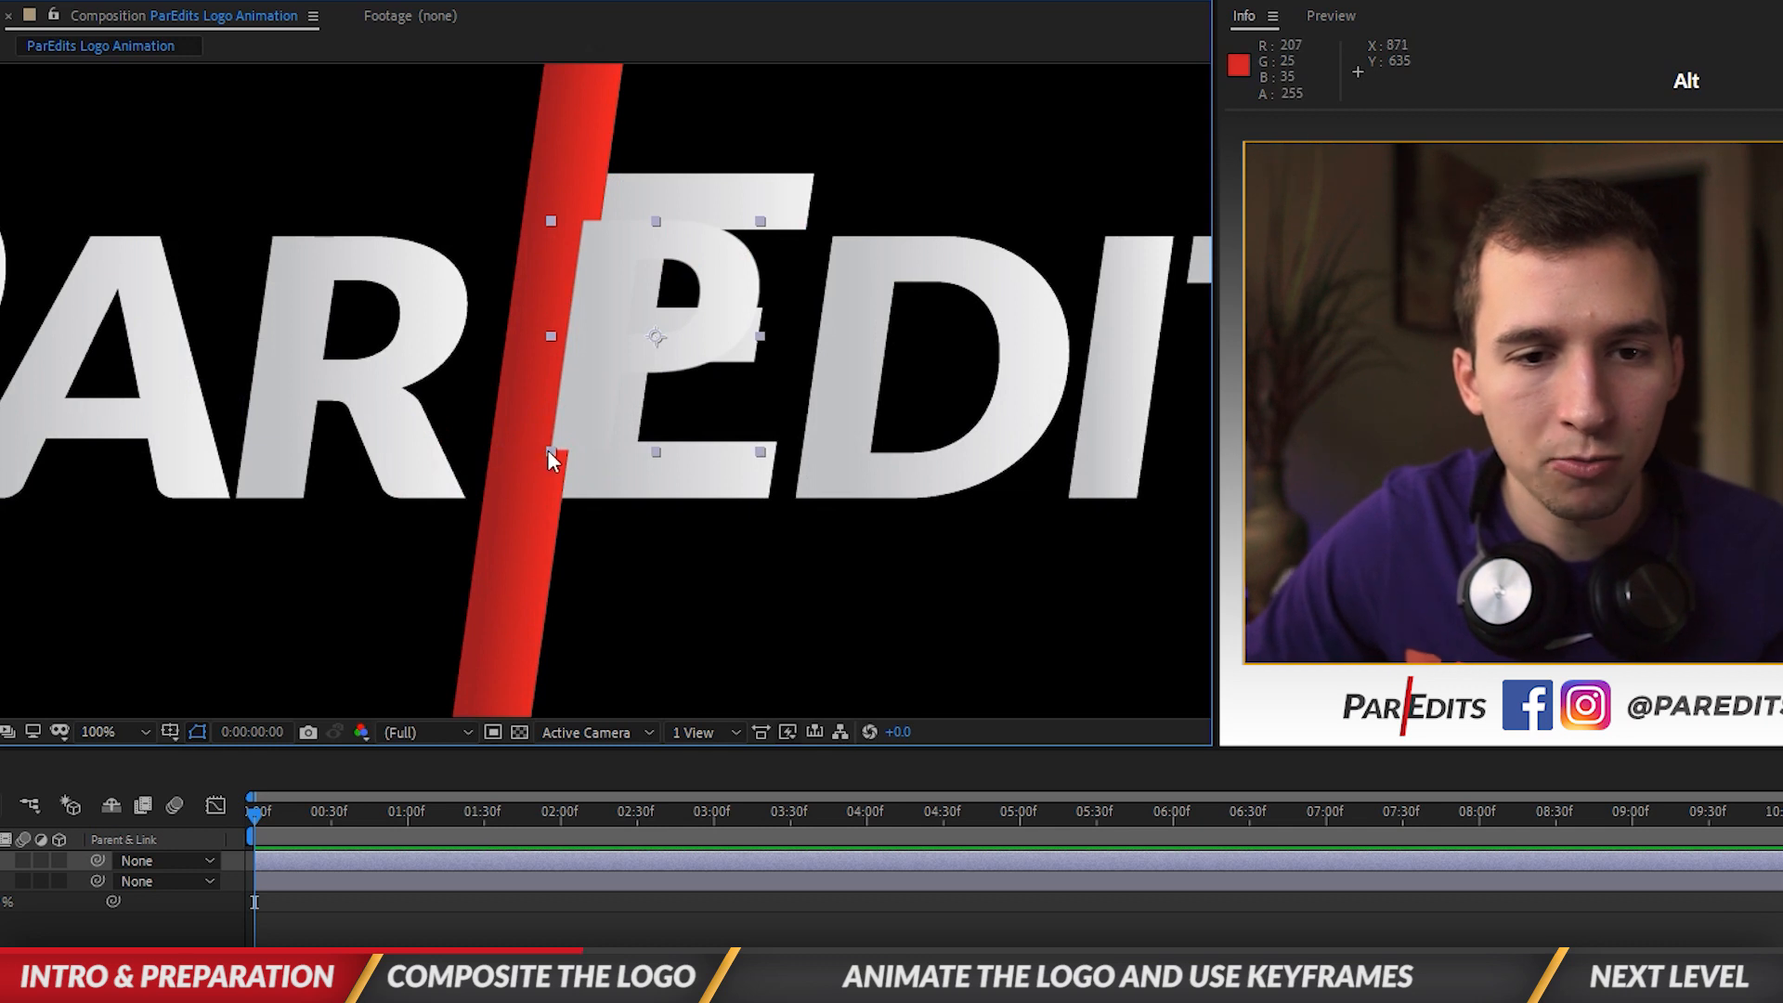
drag(550, 450, 507, 523)
key(shift)
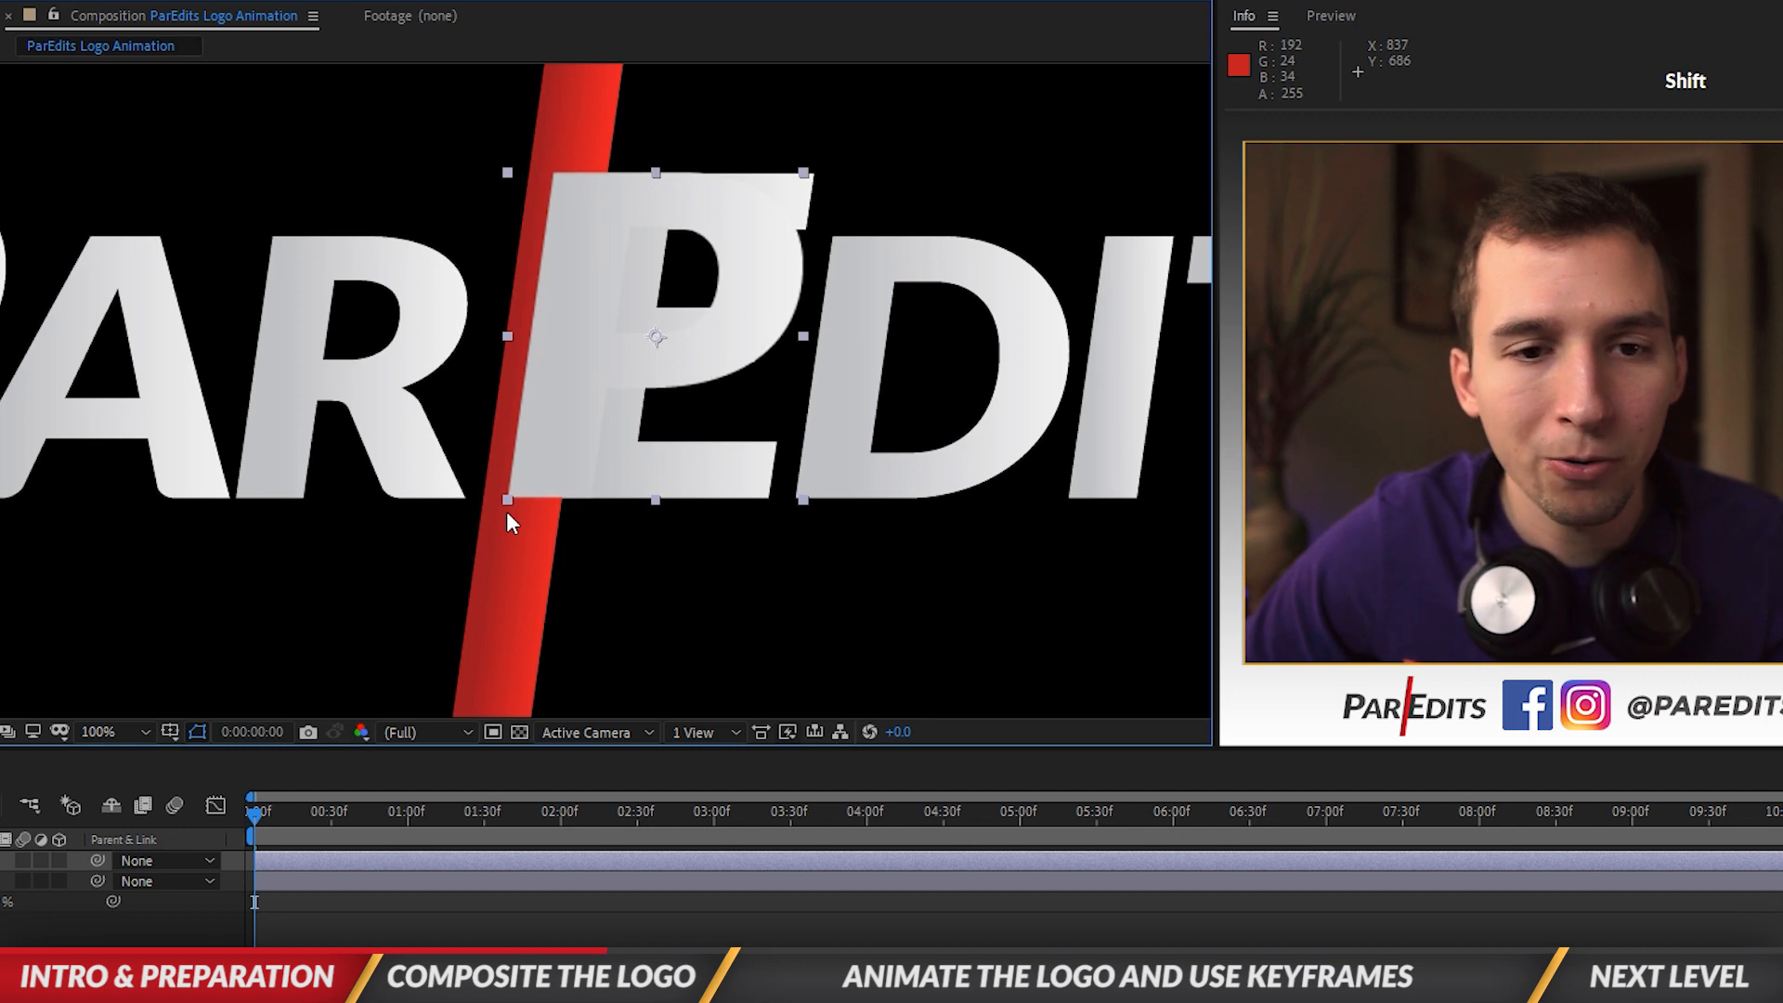
drag(507, 523, 507, 523)
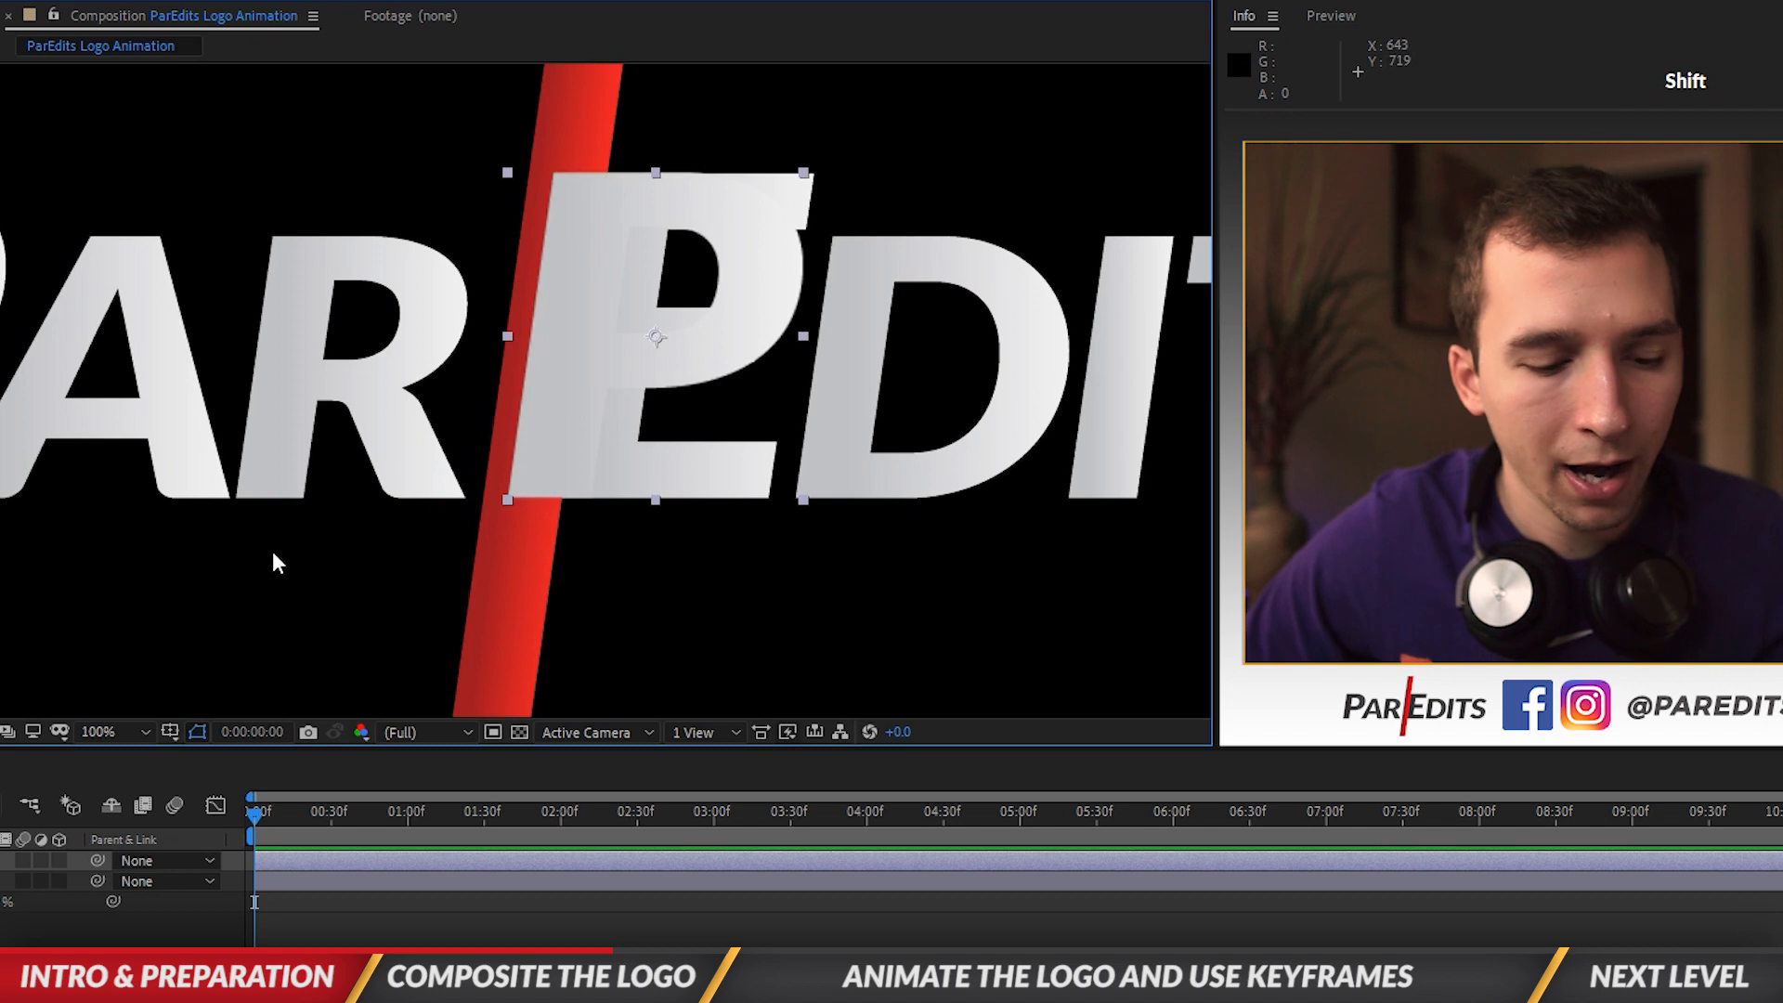
Step: Move the P layer over the reference logo's P and align their edges precisely
key(space)
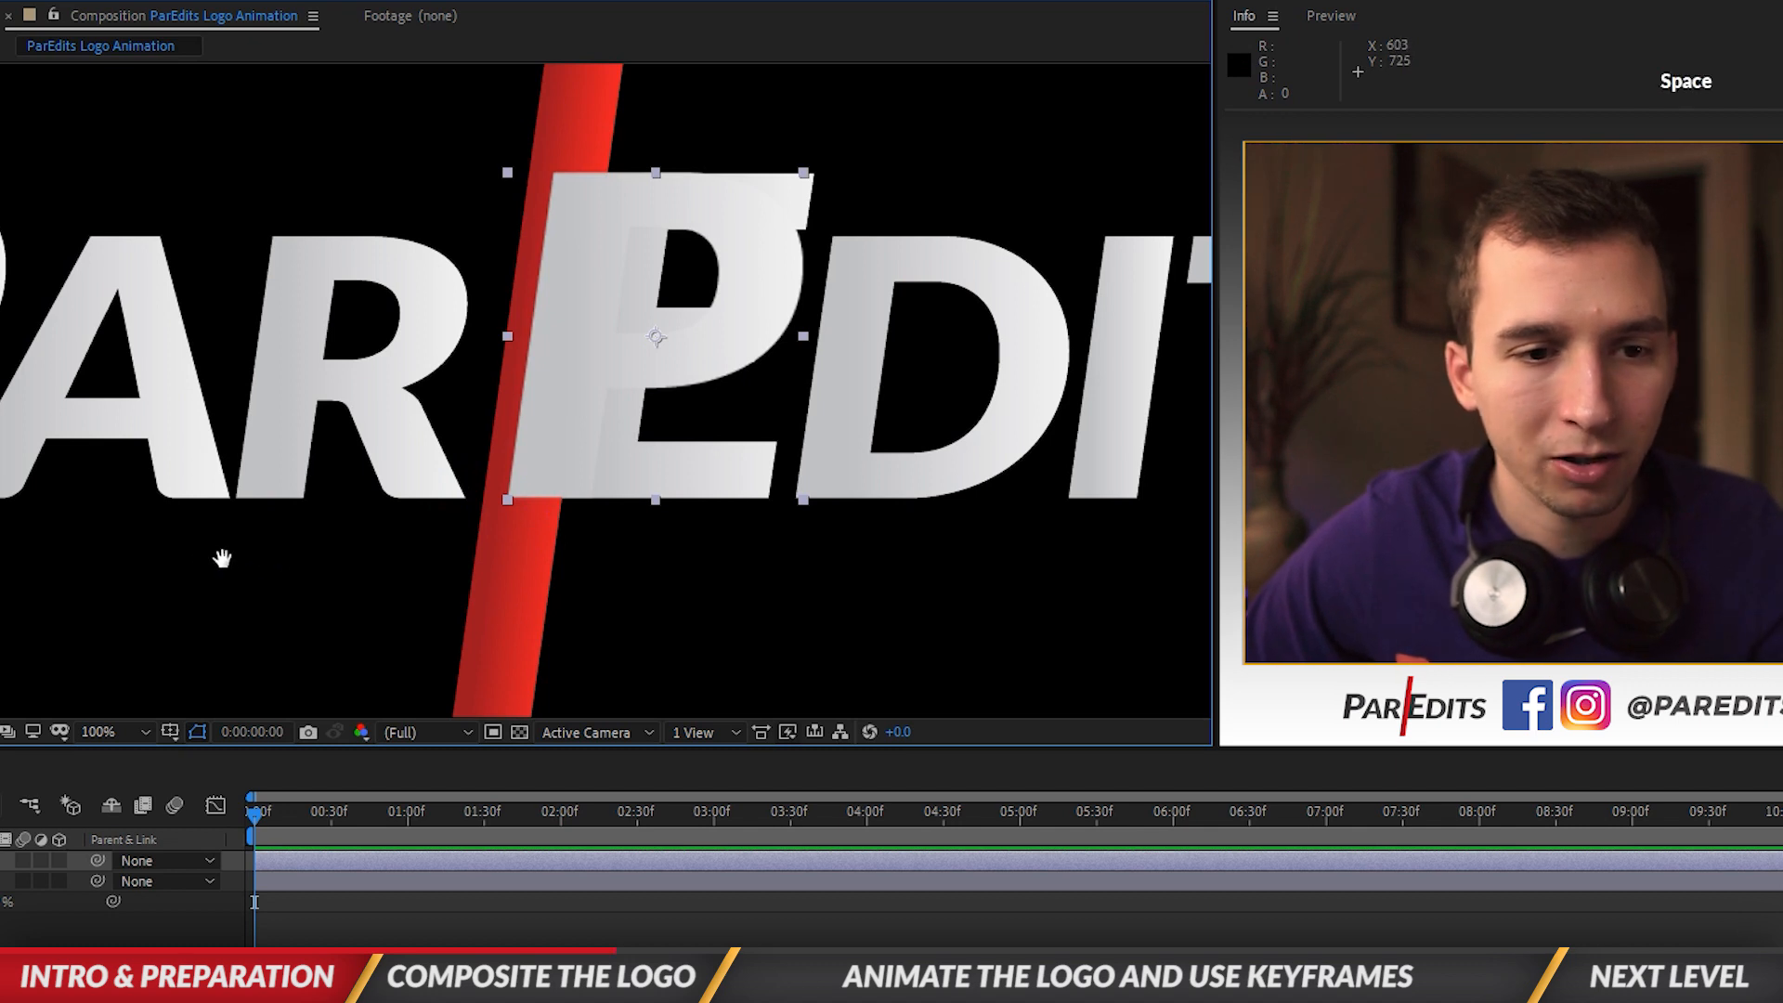
drag(194, 554, 585, 593)
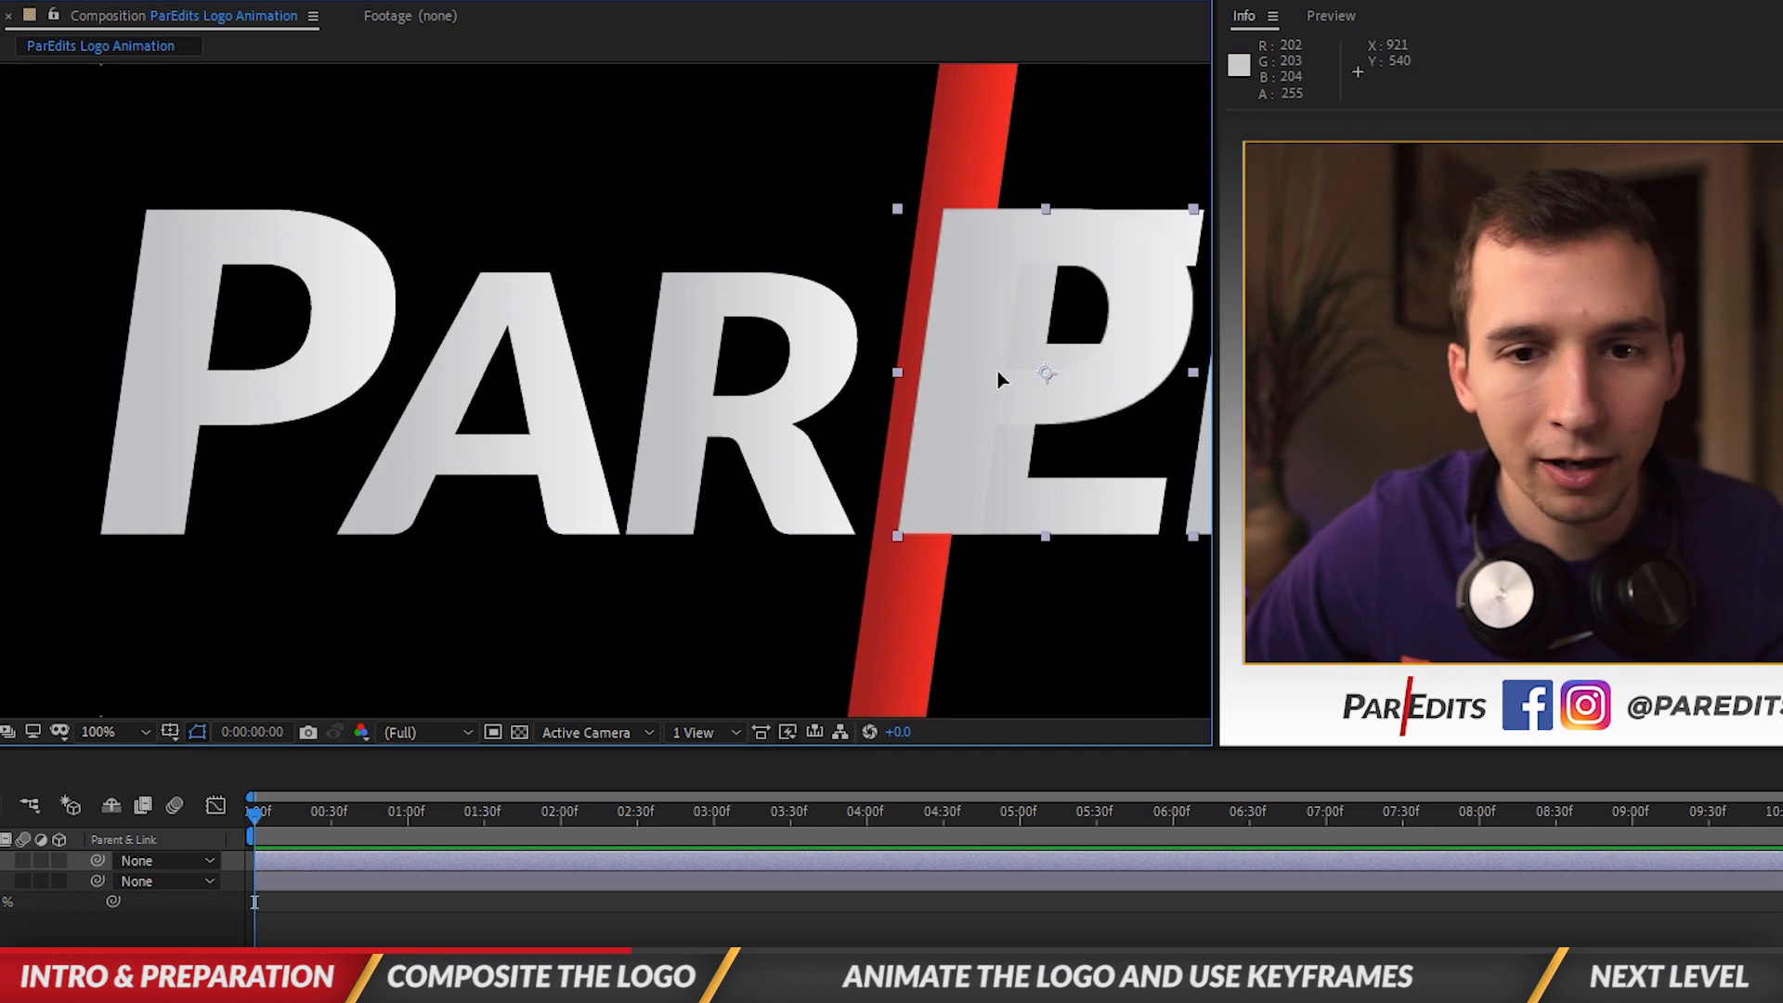
drag(1000, 371, 534, 495)
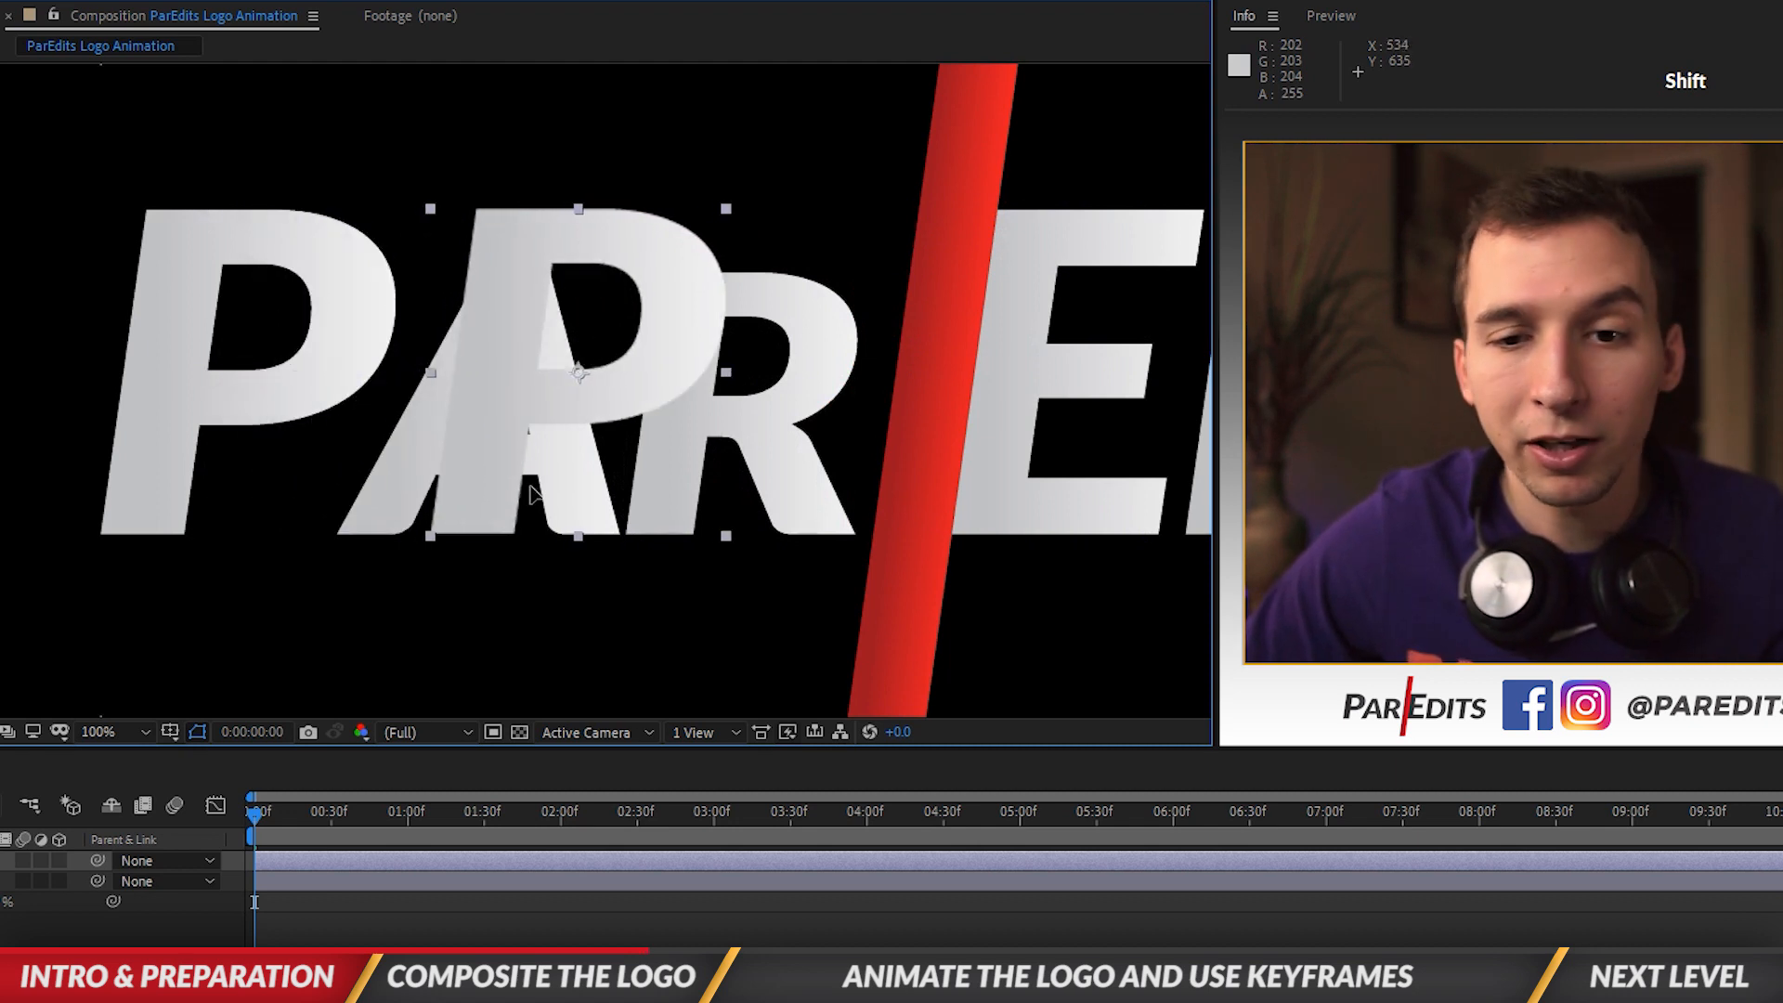
drag(532, 489, 200, 455)
scroll(128, 212, up, 4)
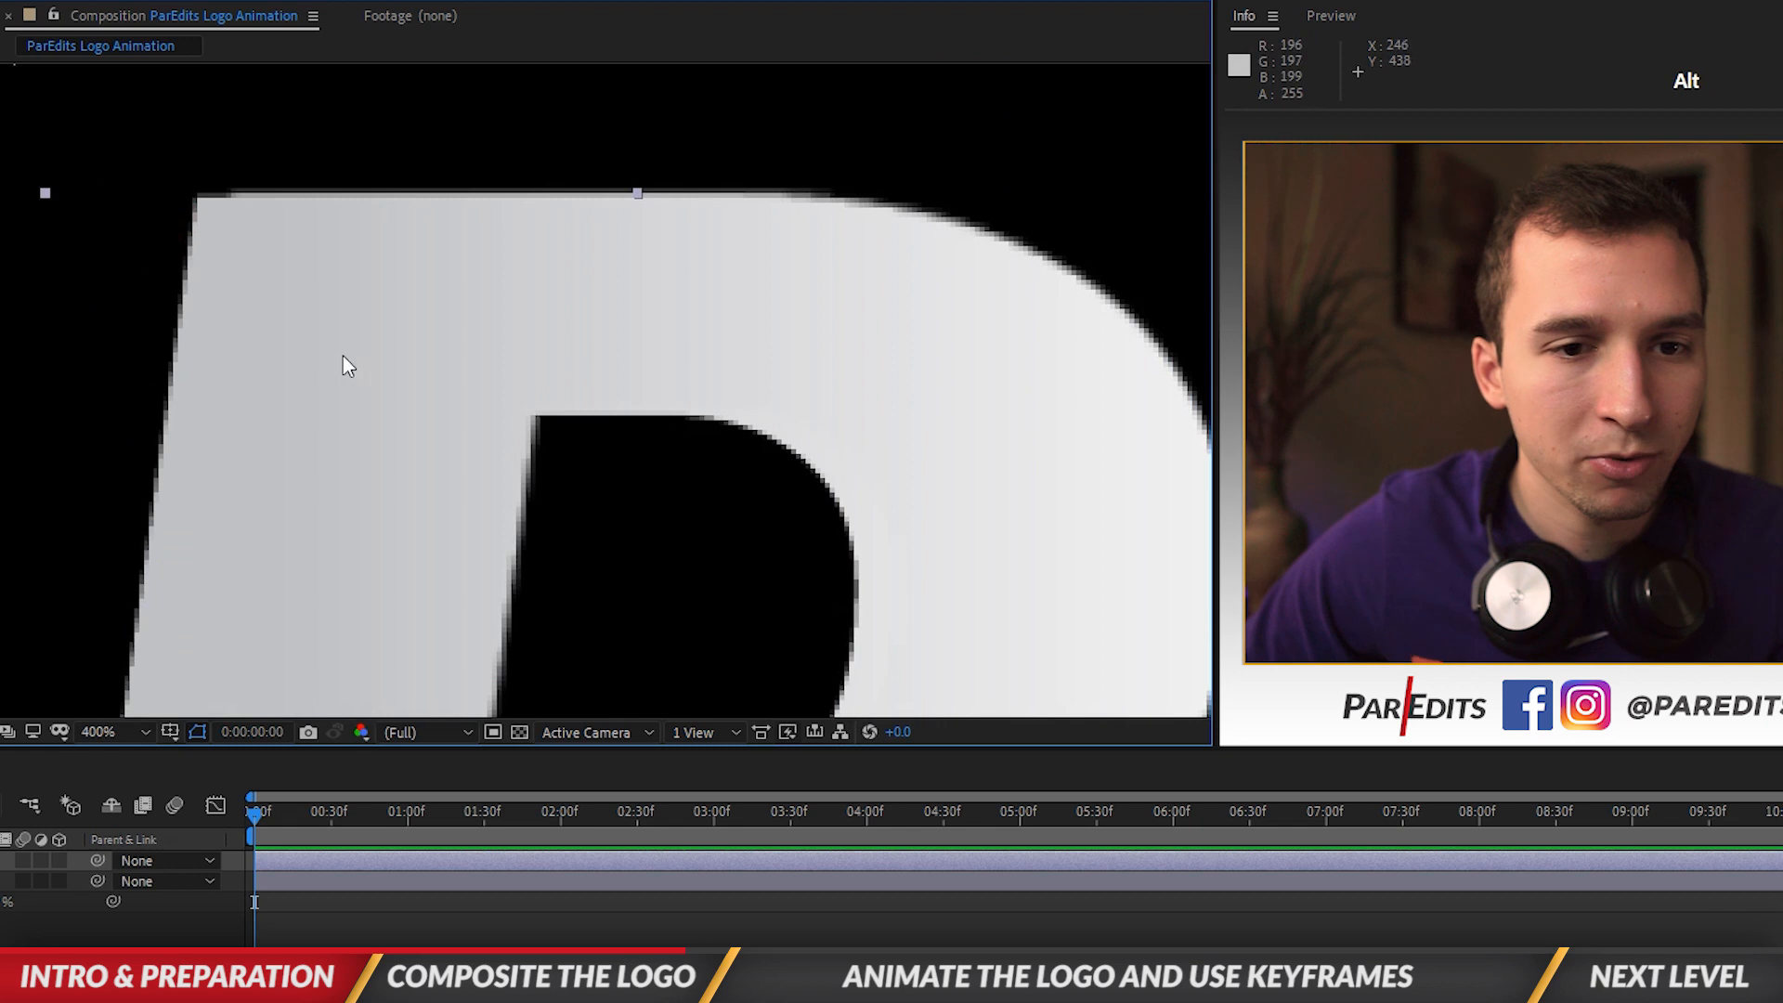
drag(367, 389, 368, 432)
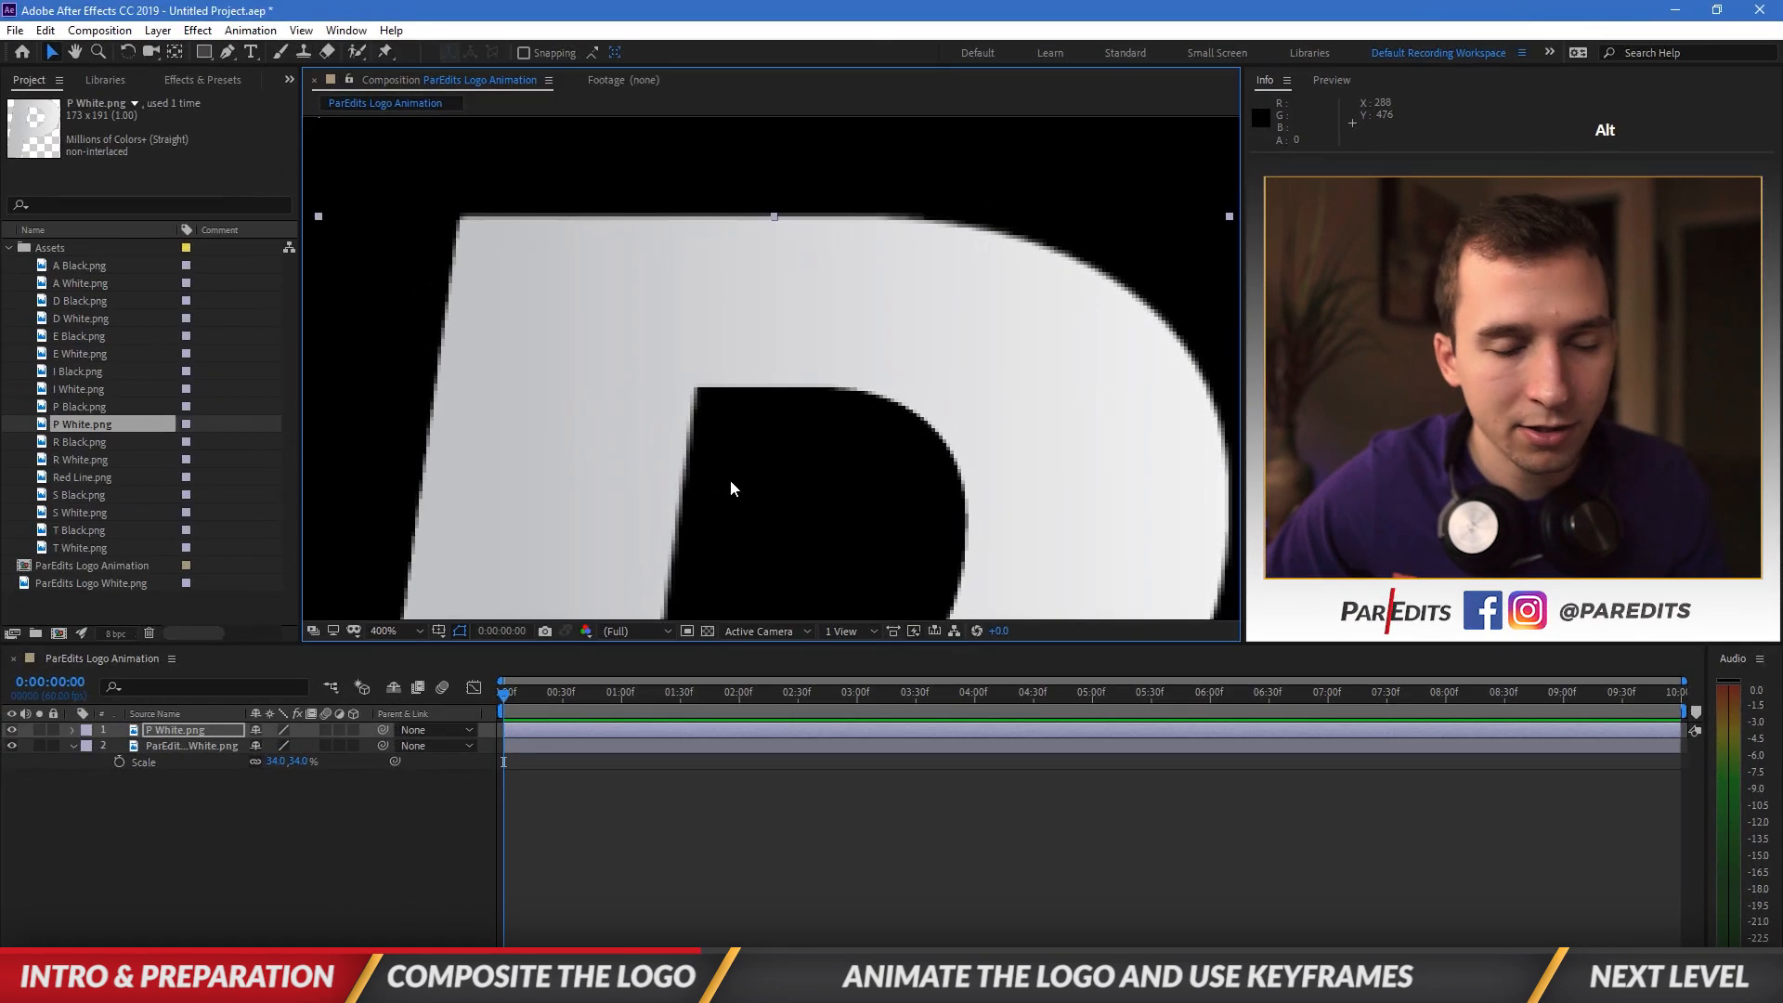
scroll(599, 521, down, 4)
drag(730, 481, 501, 298)
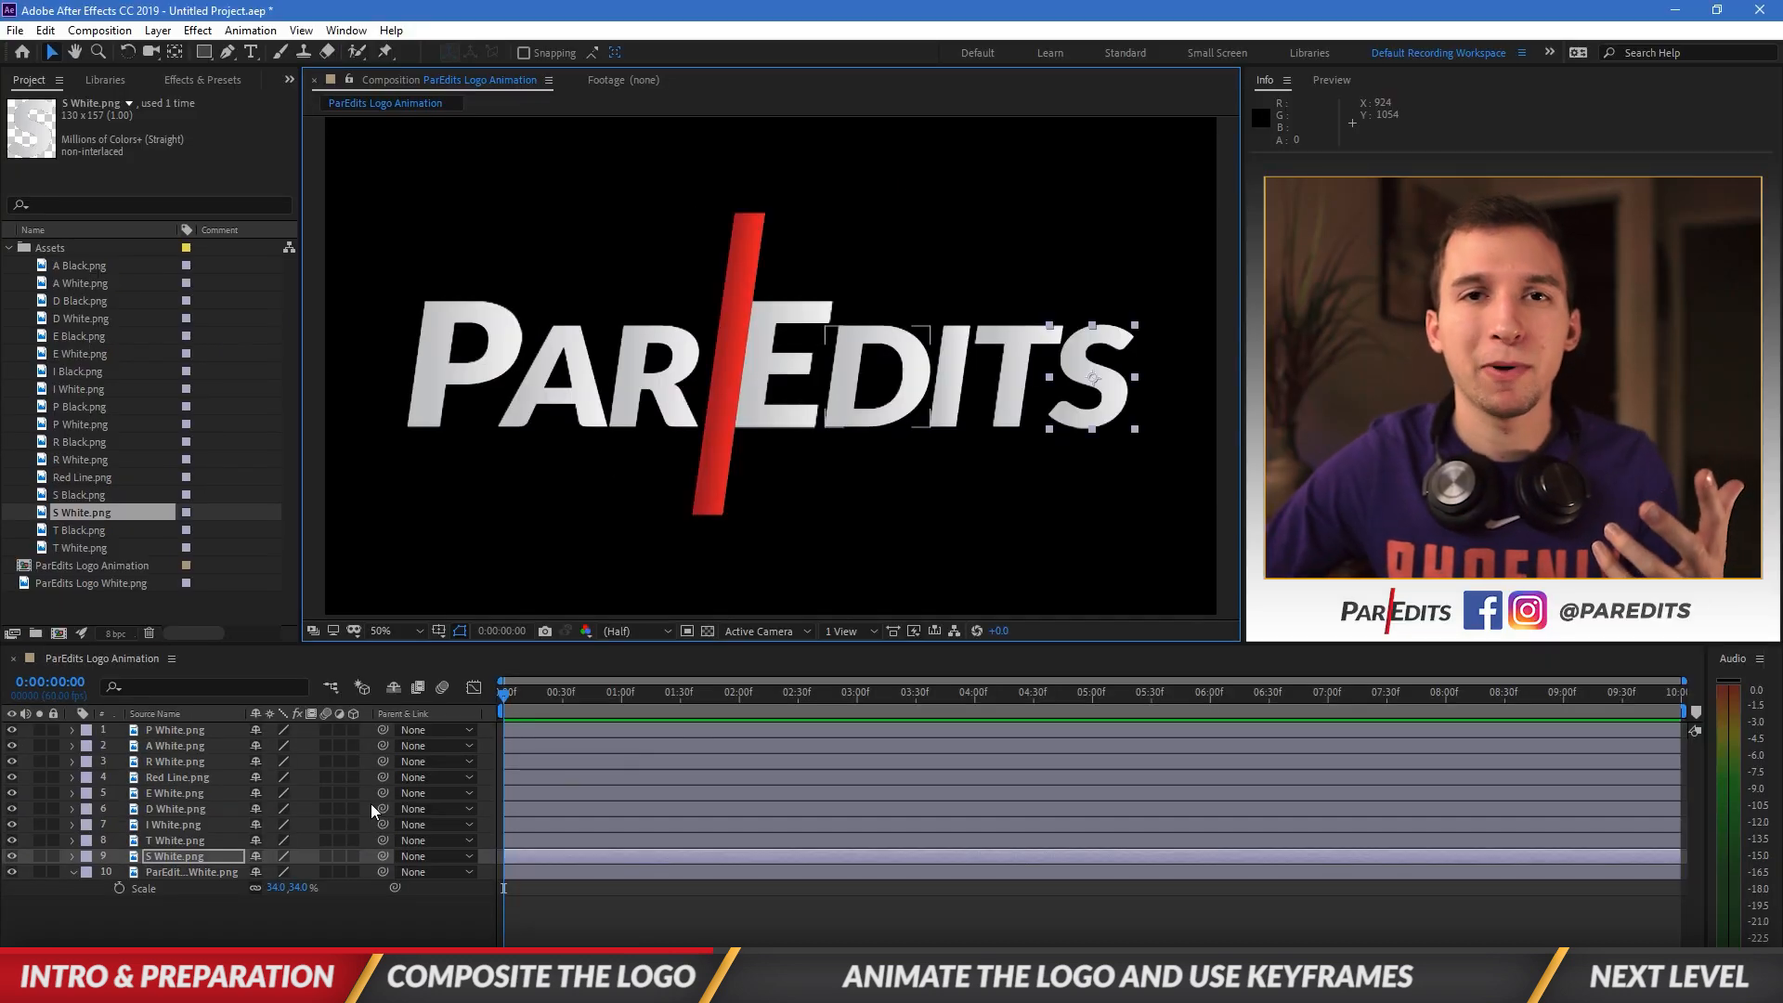
Step: Toggle the reference logo layer's visibility to compare it with the placed letters, and leave it hidden
click(11, 875)
click(11, 875)
click(12, 875)
click(11, 875)
click(11, 875)
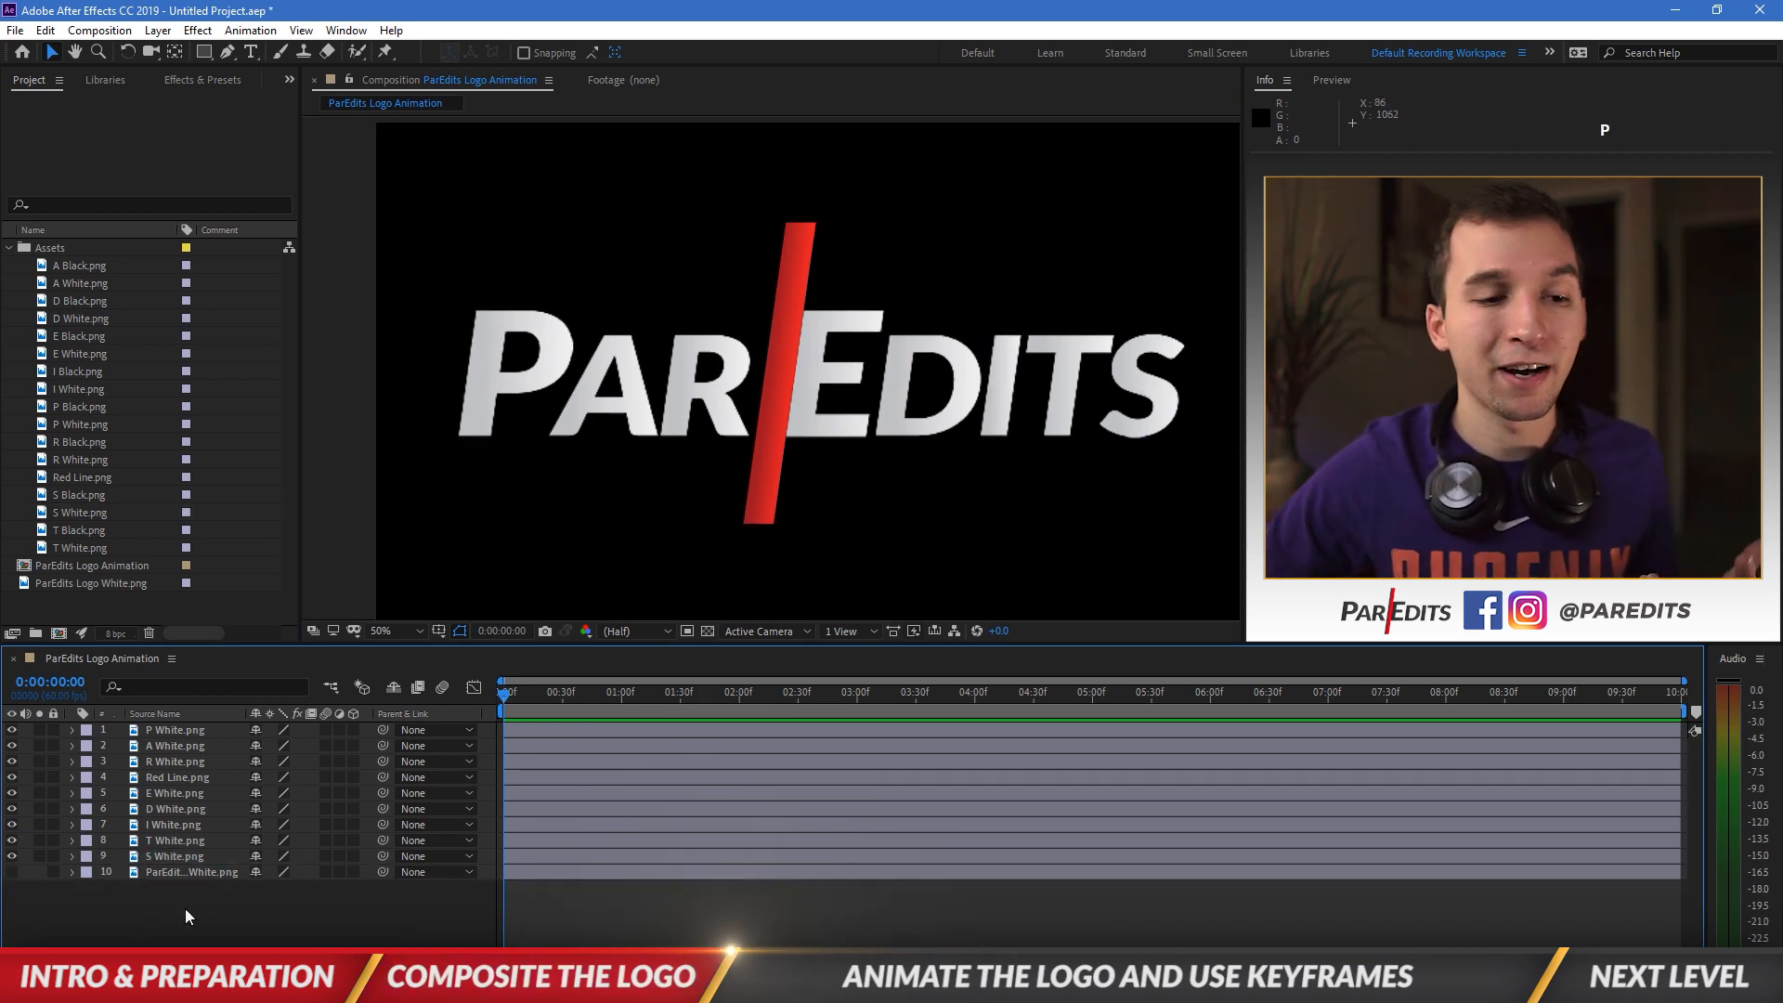
Step: Reveal the Position property of all the letter layers and the Red Line layer
click(170, 857)
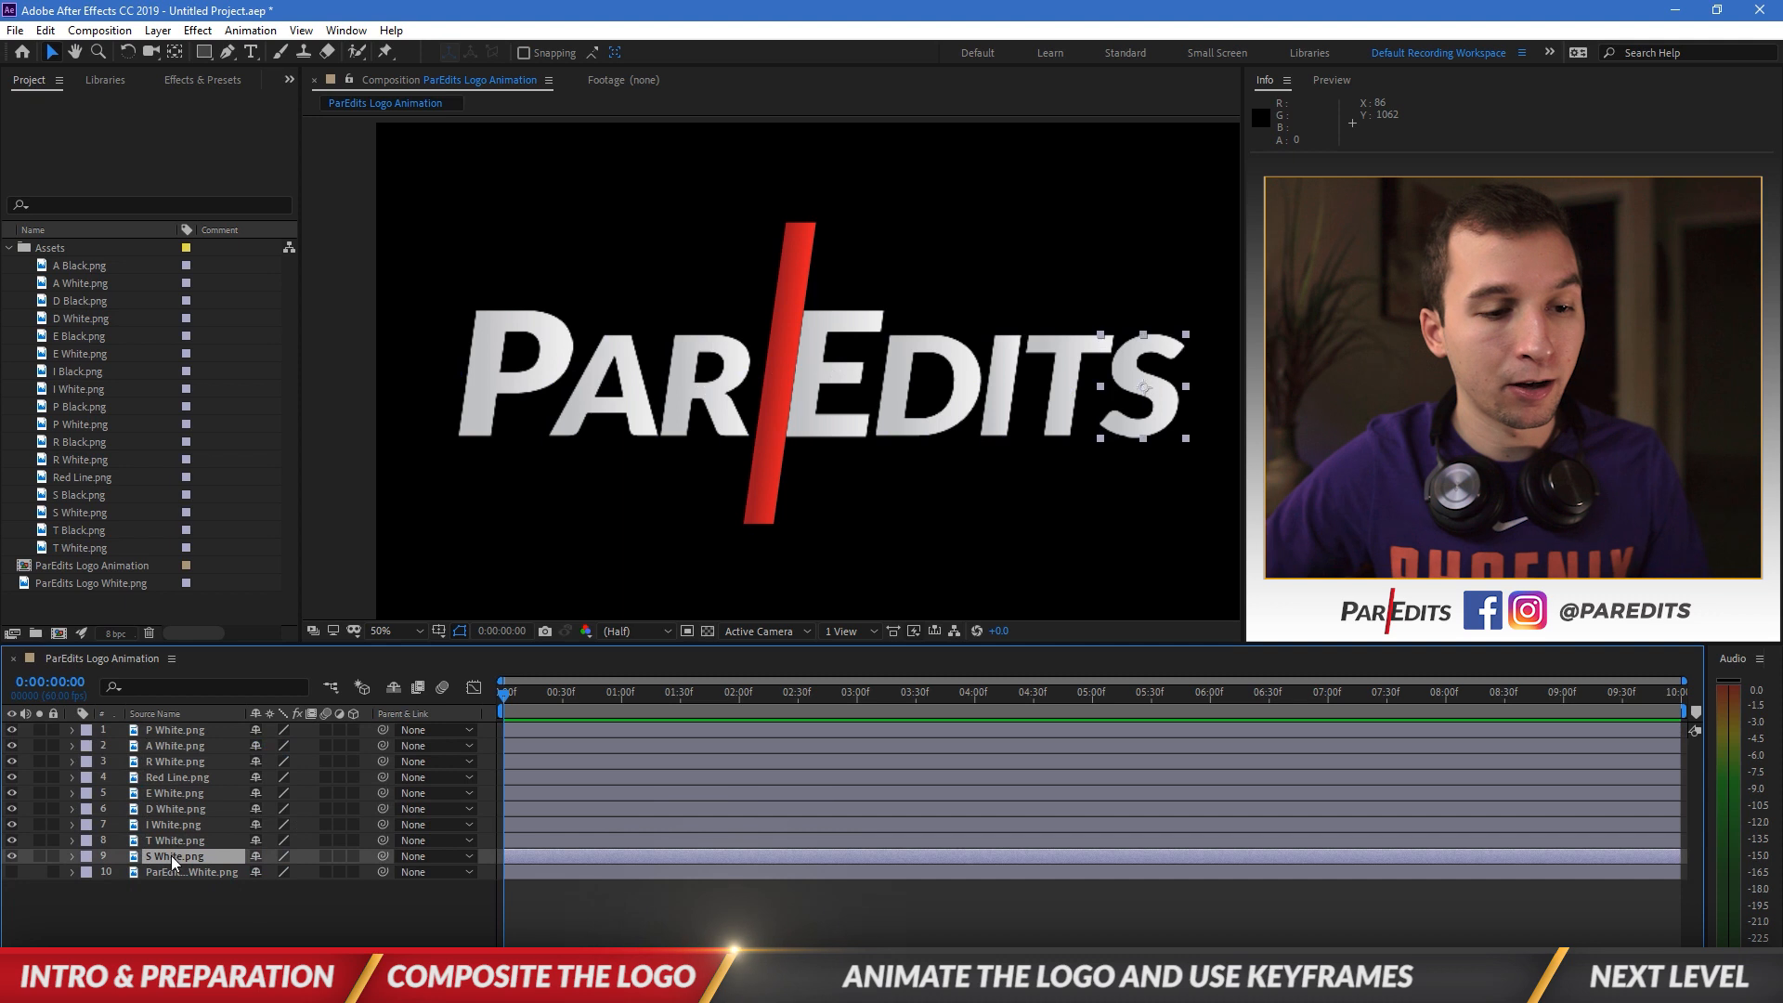
shift+click(179, 730)
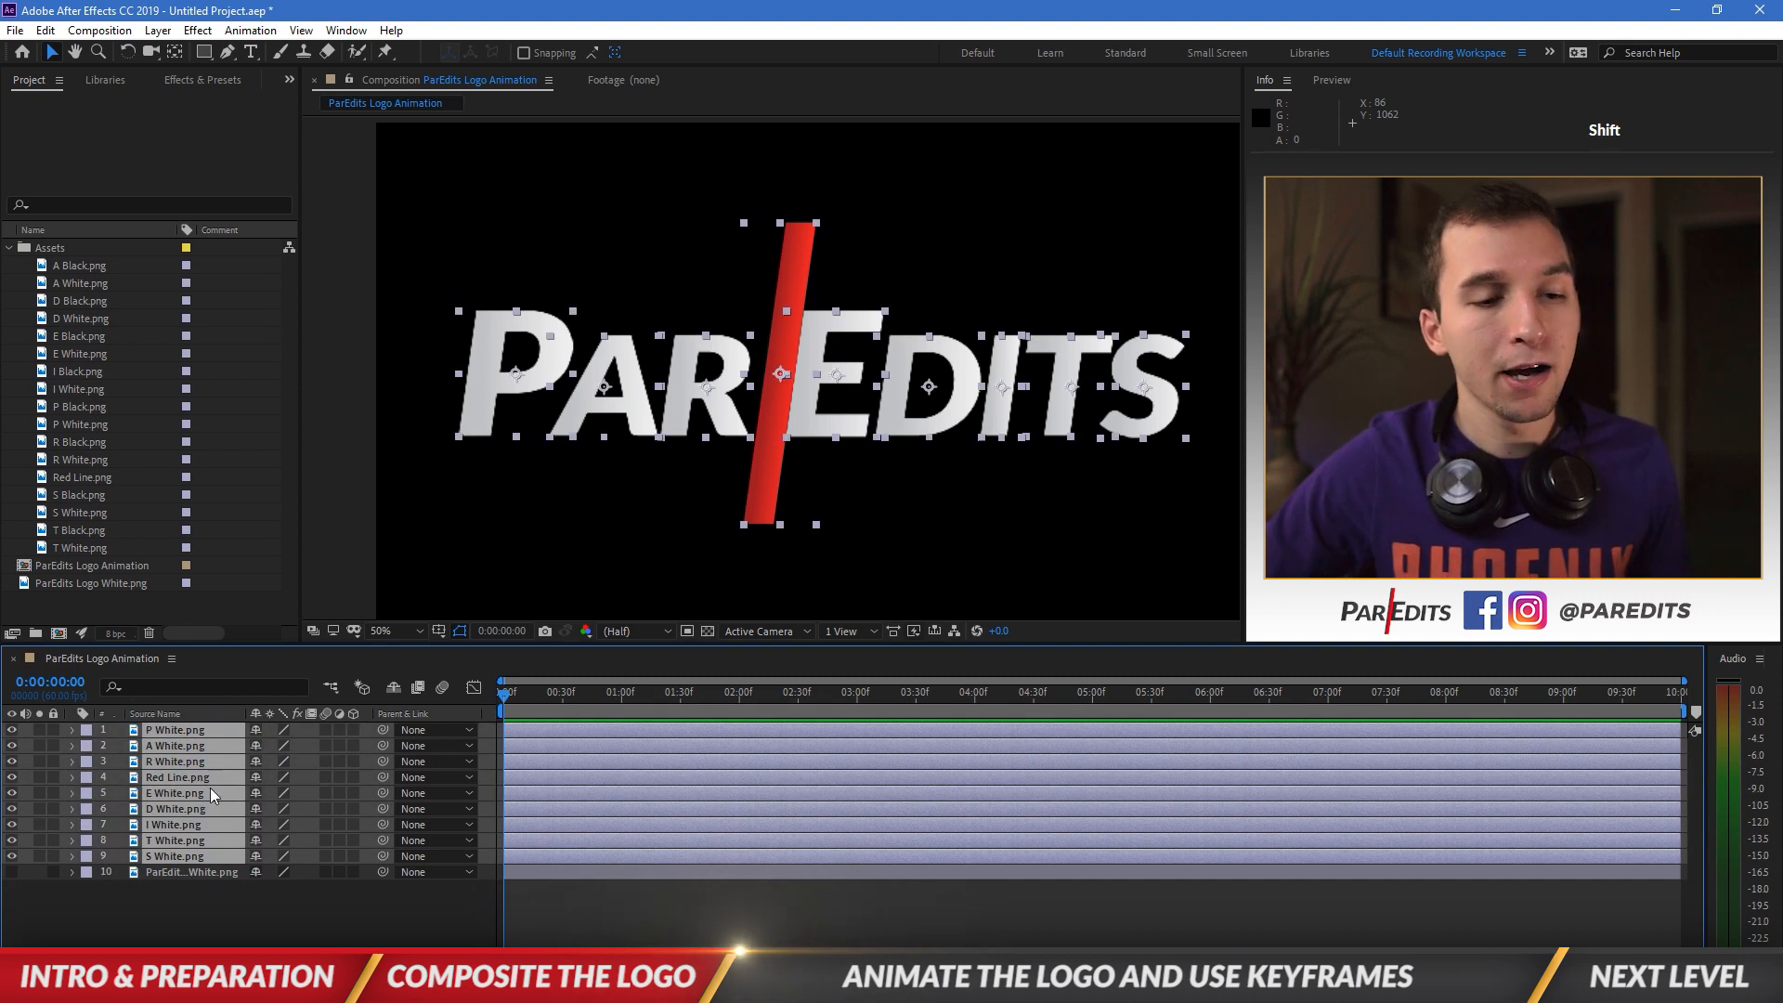
key(p)
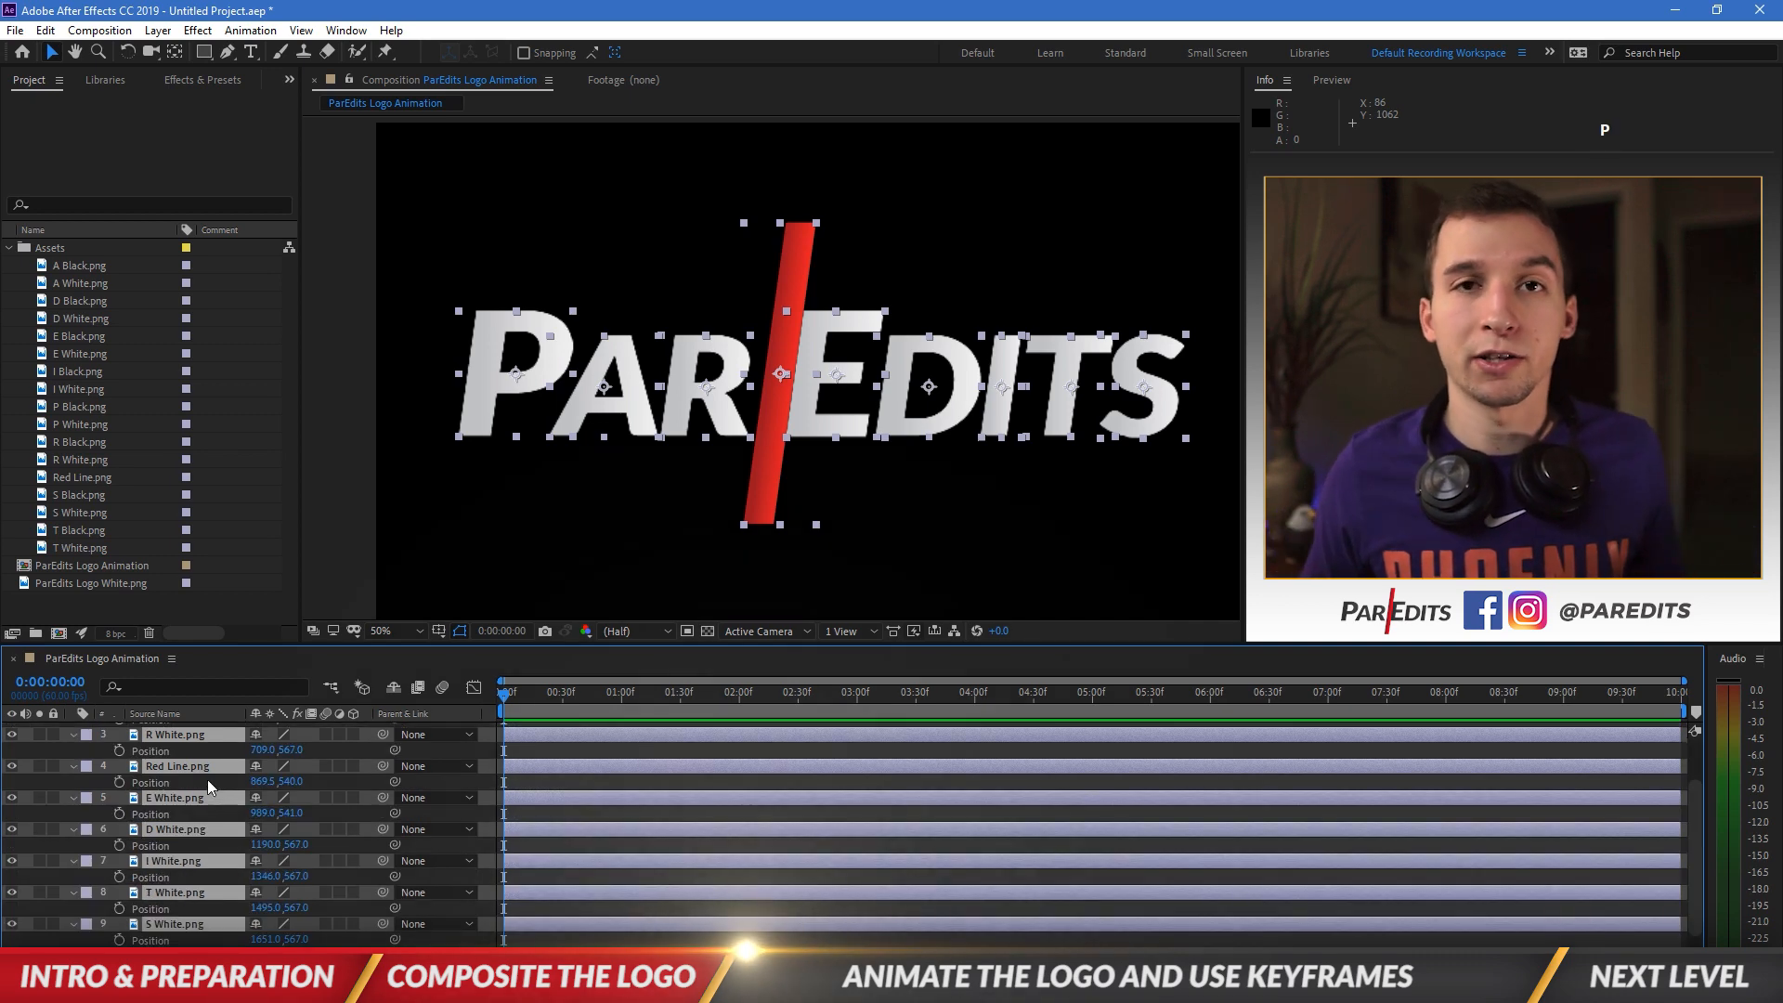
Step: Set a Position keyframe at 0:00:00:00 on every letter layer and the Red Line layer
click(196, 752)
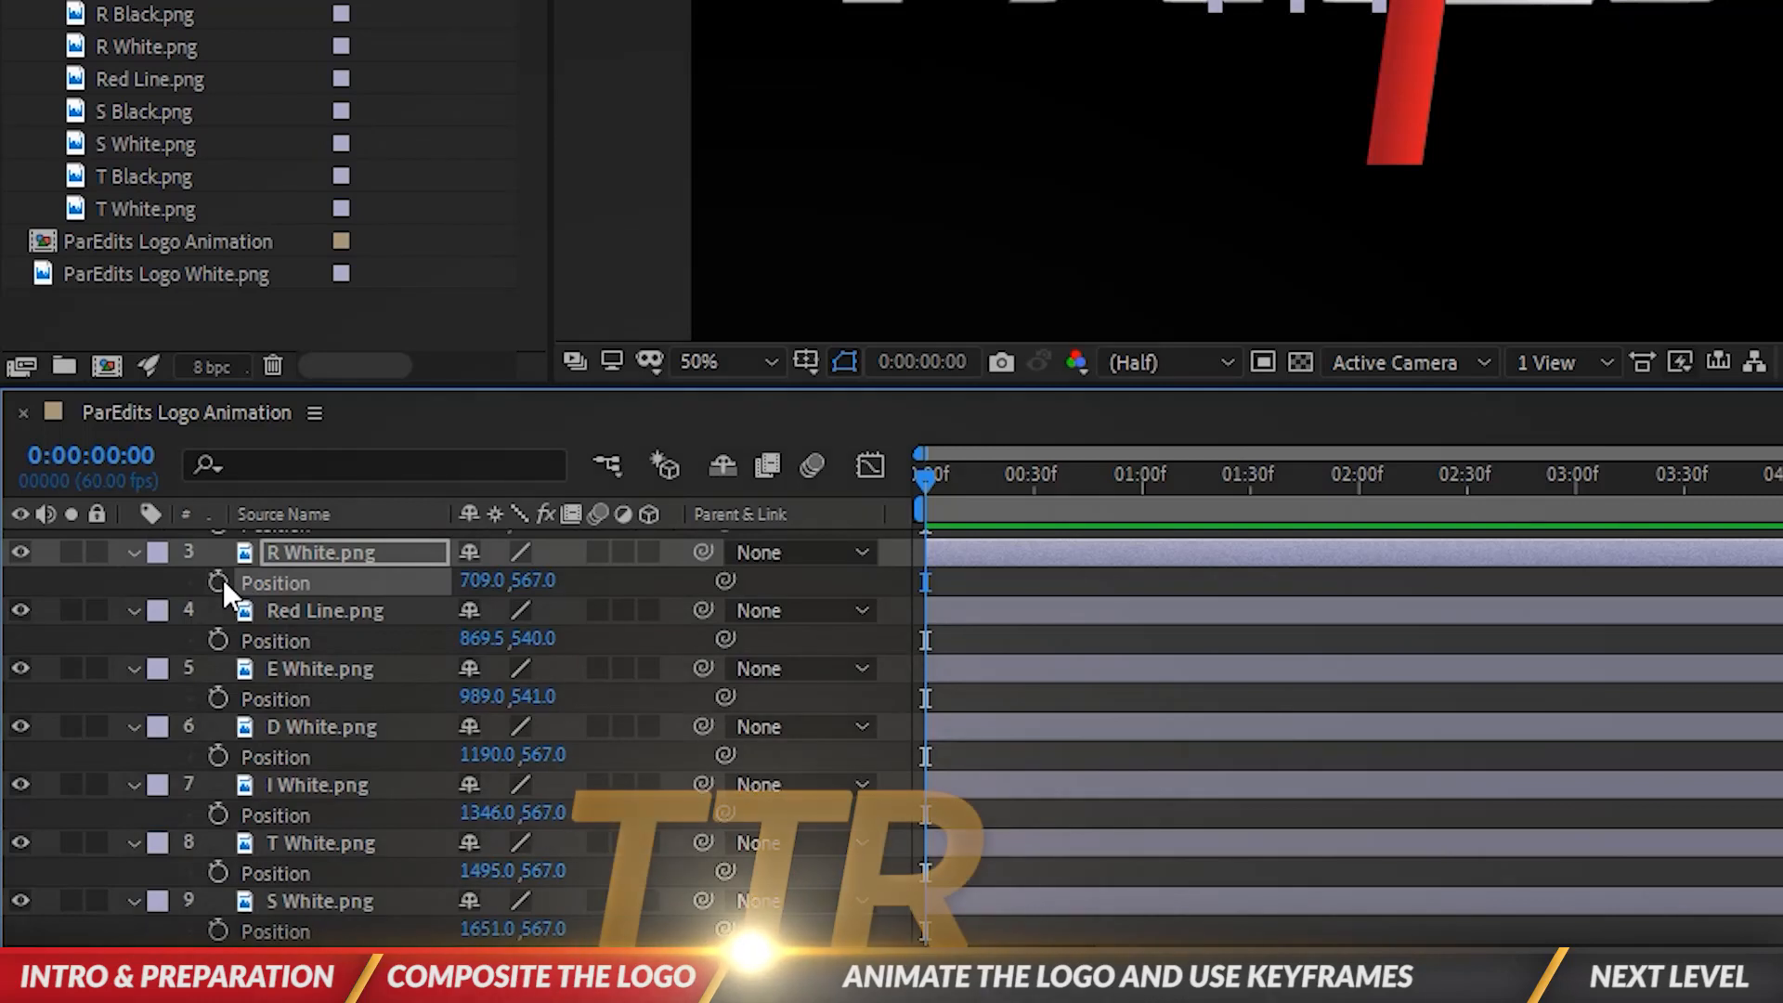
click(218, 582)
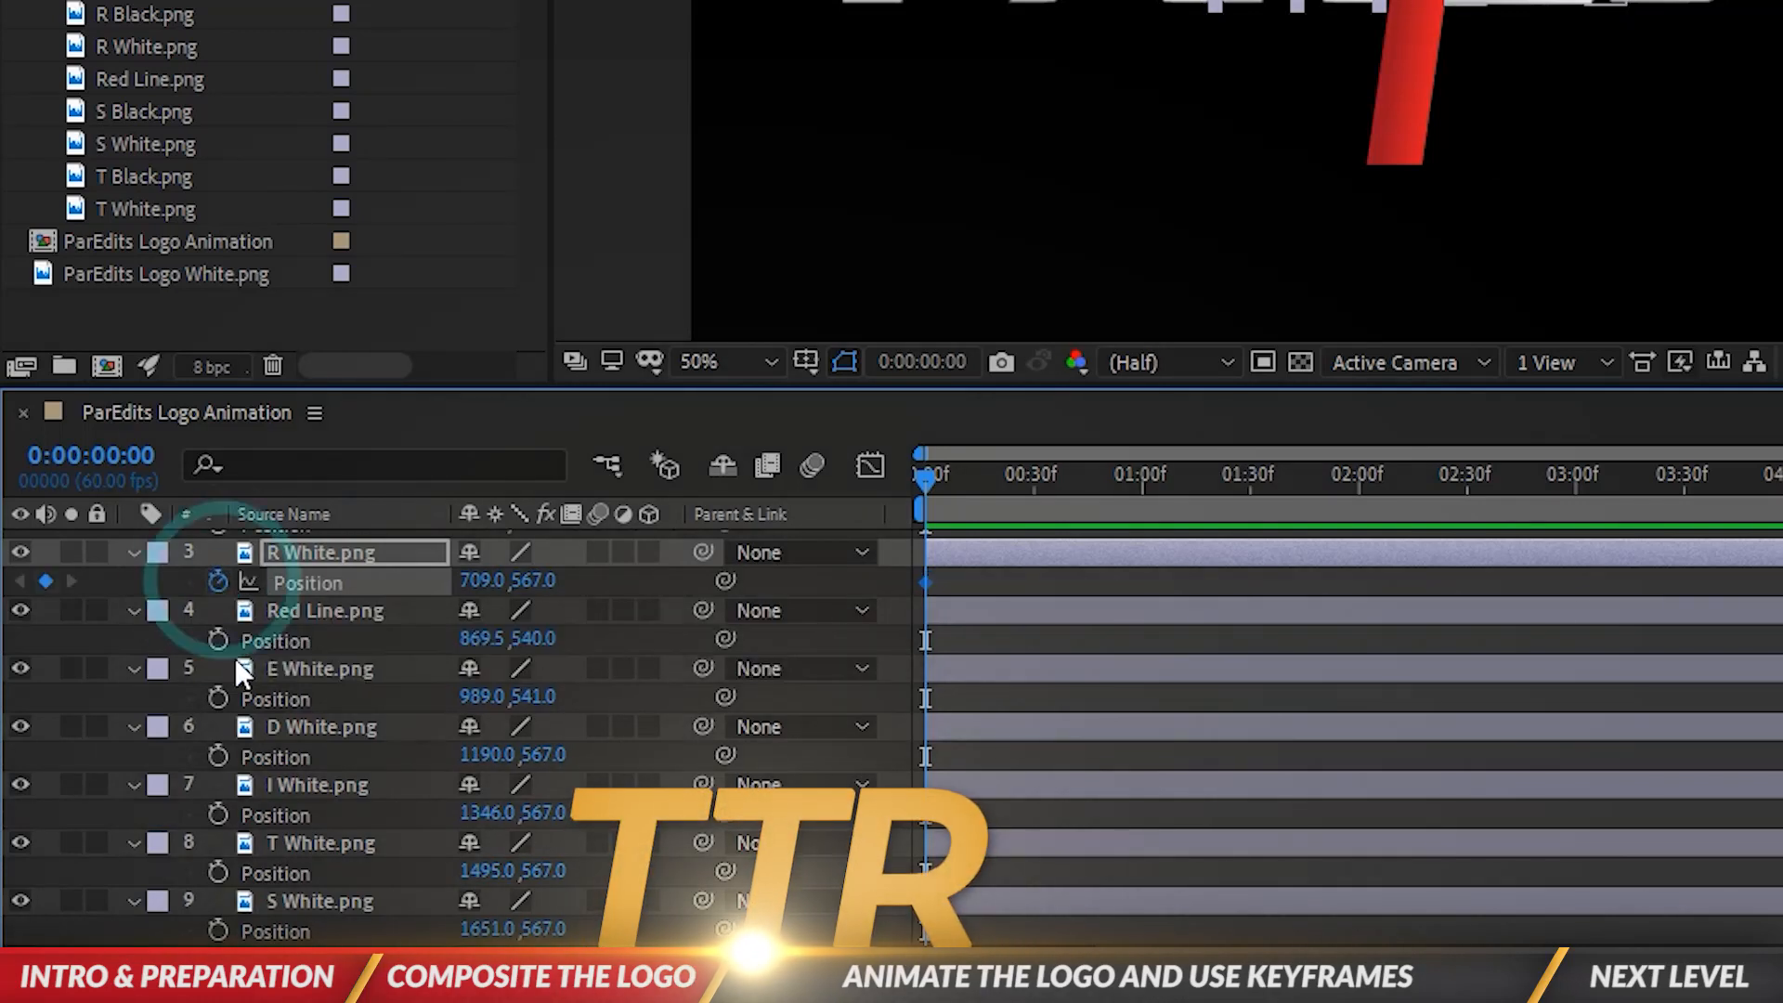
scroll(236, 659, up, 2)
click(218, 630)
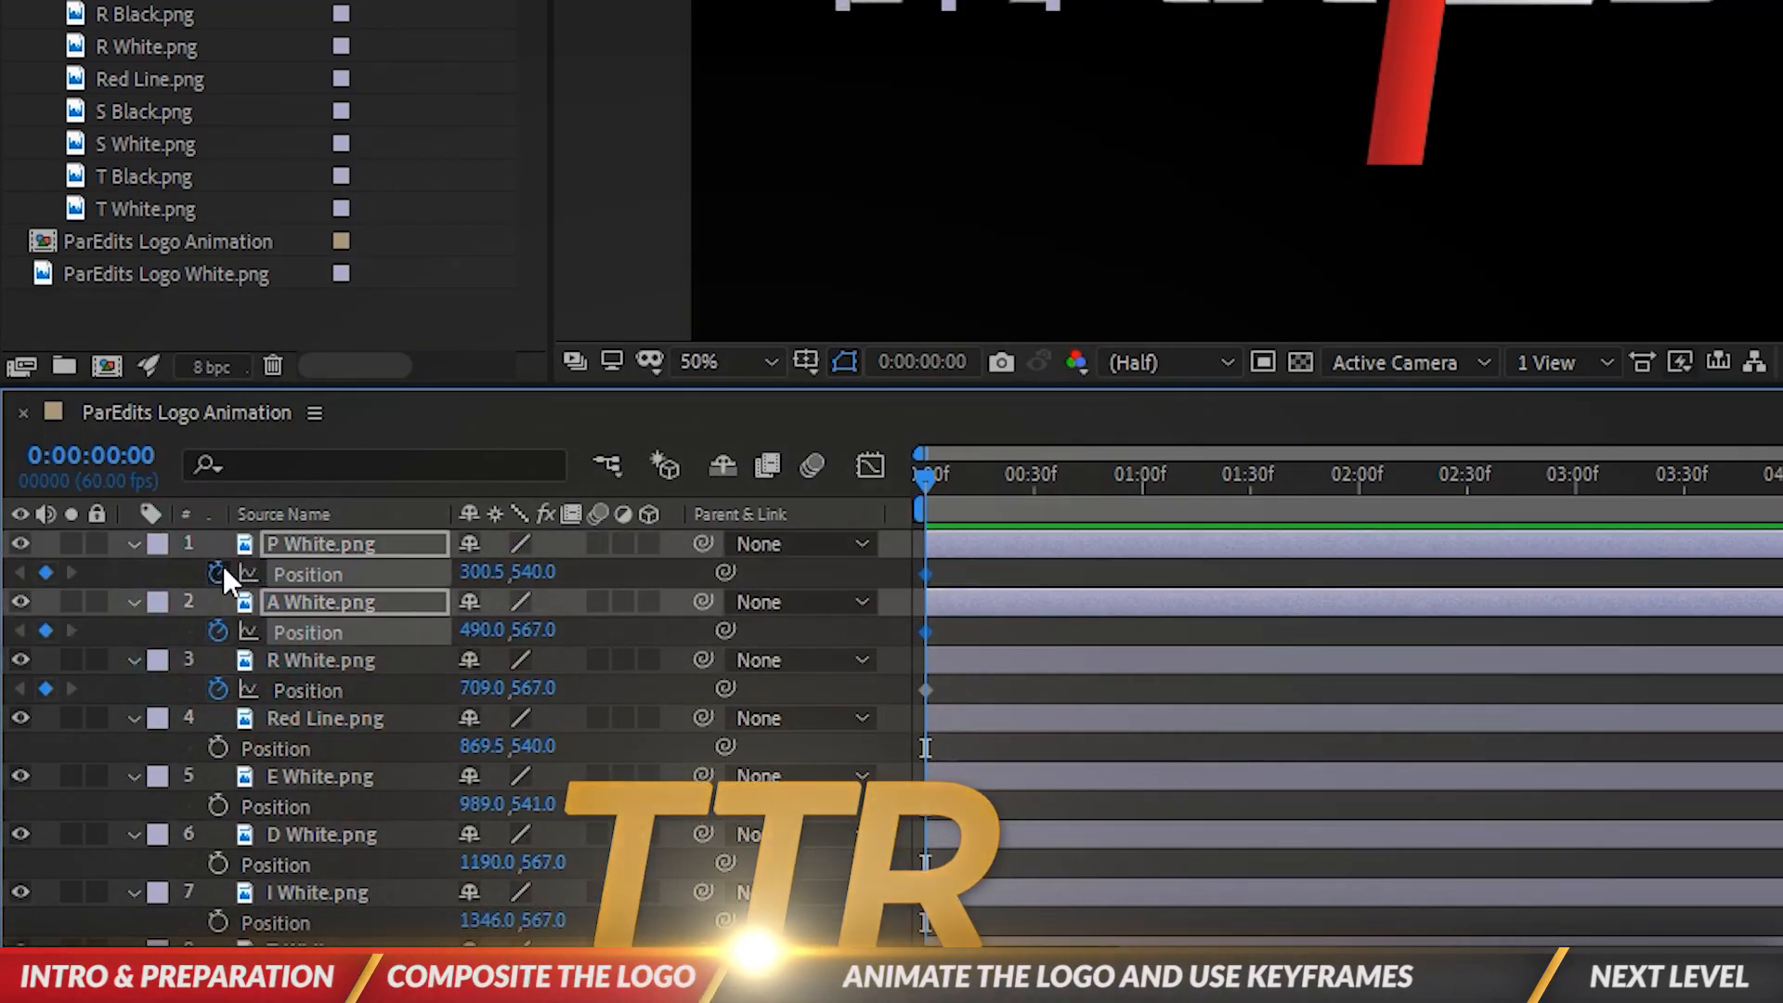
click(217, 573)
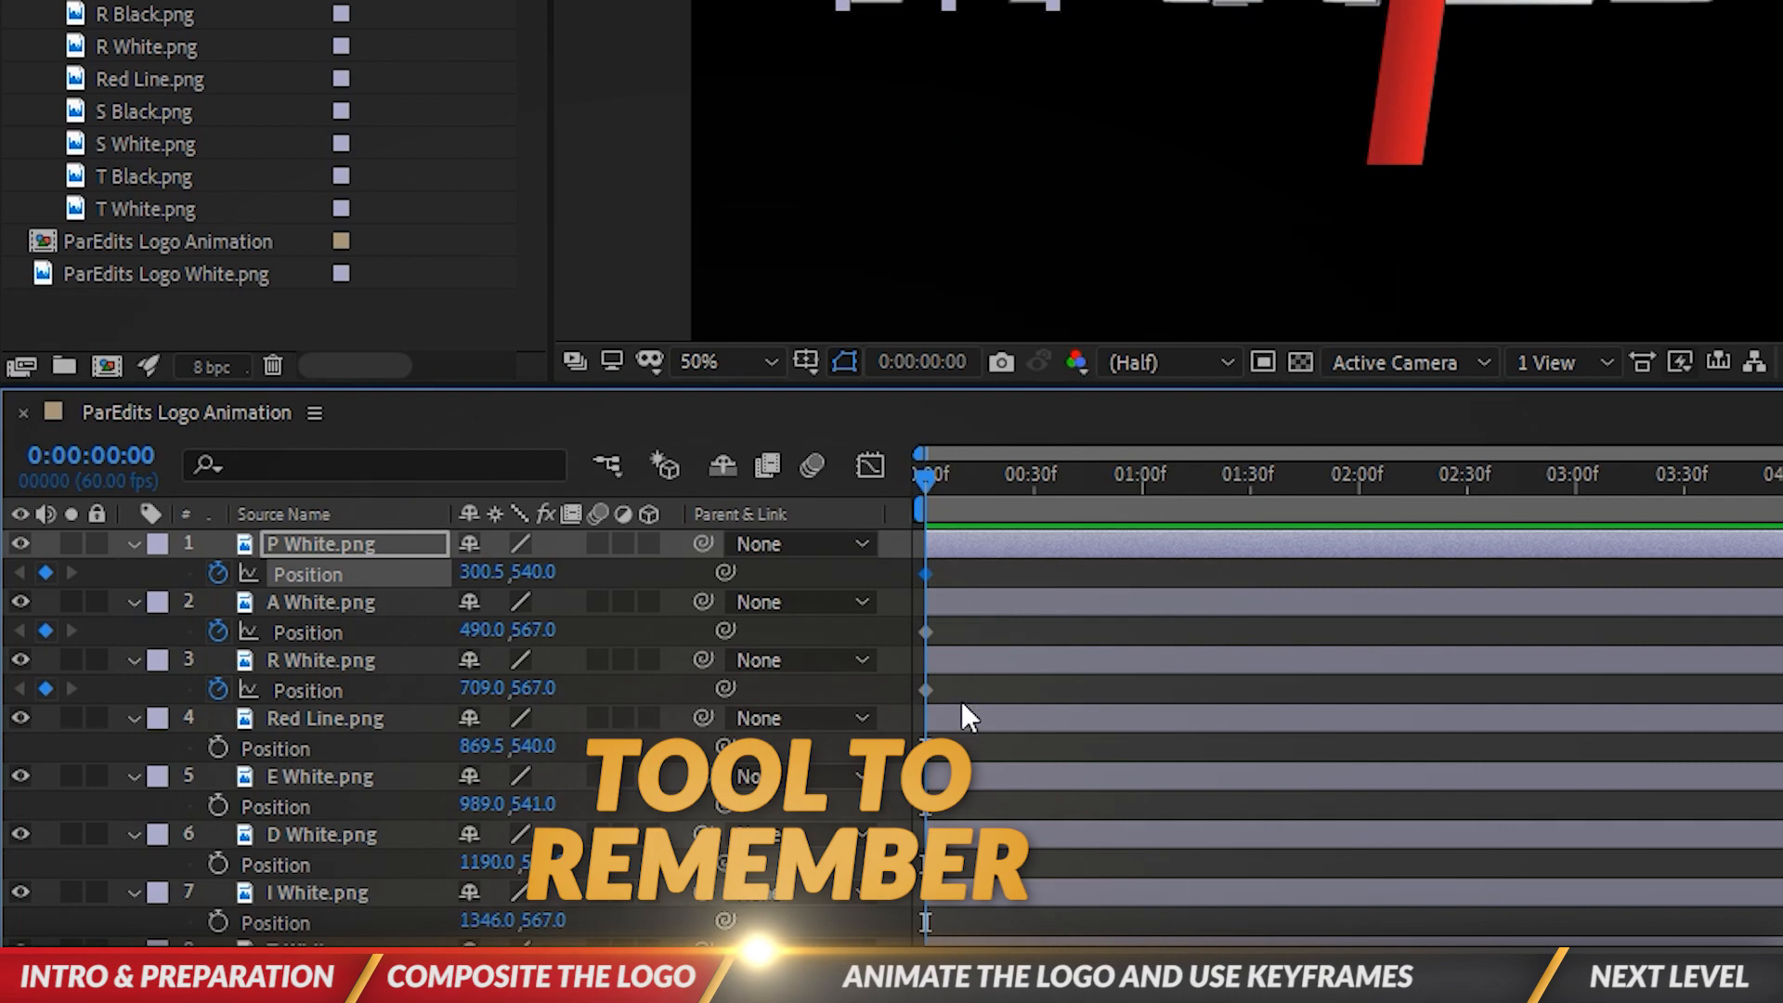
click(217, 749)
click(217, 807)
click(216, 864)
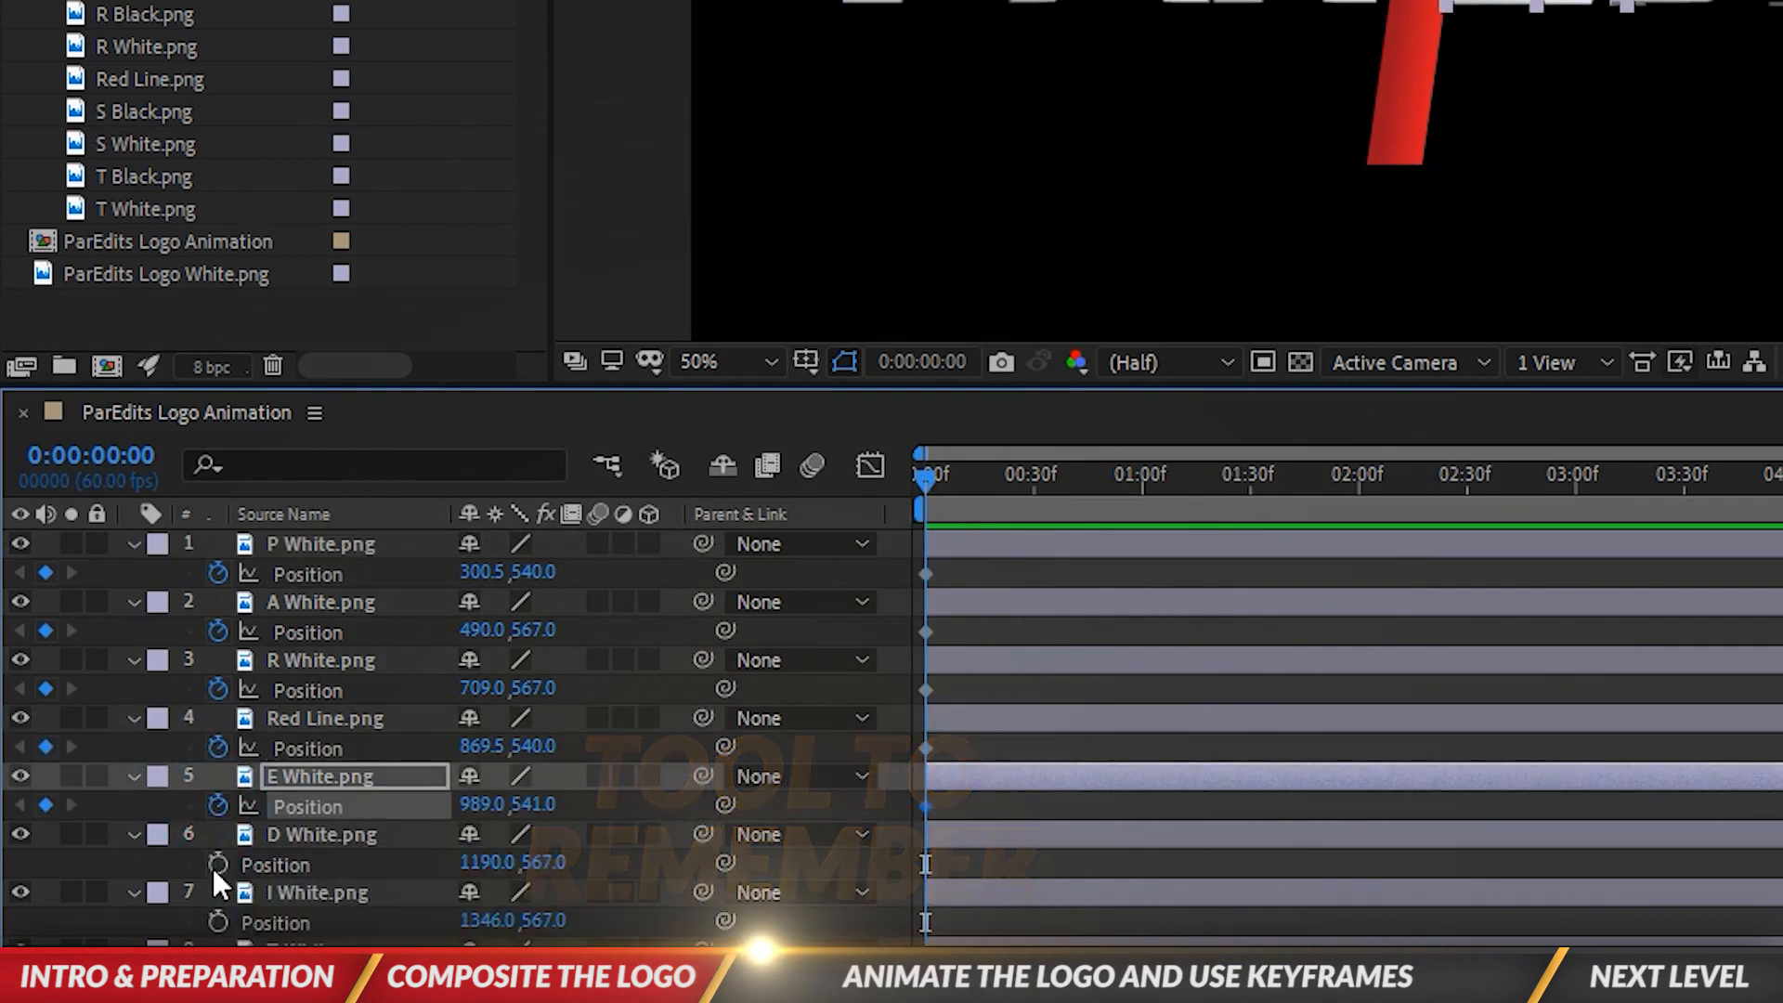
scroll(214, 868, down, 3)
click(218, 786)
click(218, 844)
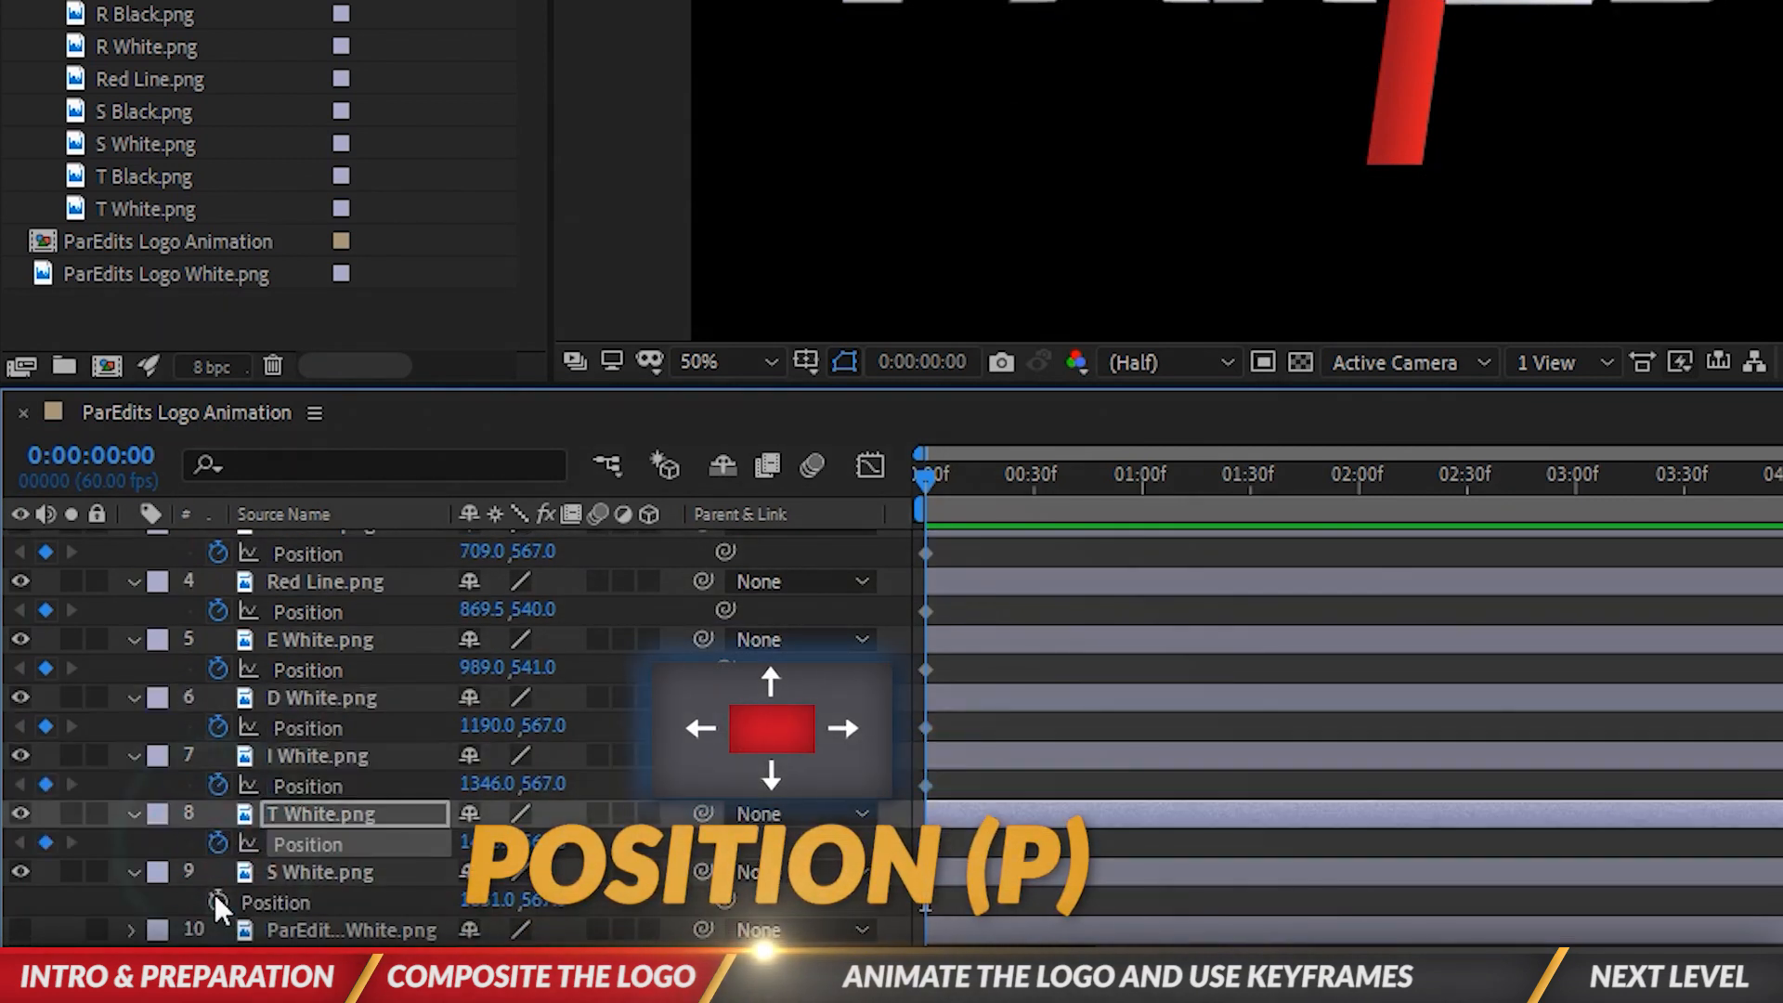
click(214, 901)
Step: Move all the layers' Position keyframes together to about 08:30f on the timeline and deselect them
drag(961, 899, 900, 427)
scroll(1063, 779, down, 2)
scroll(969, 831, up, 1)
scroll(969, 841, up, 1)
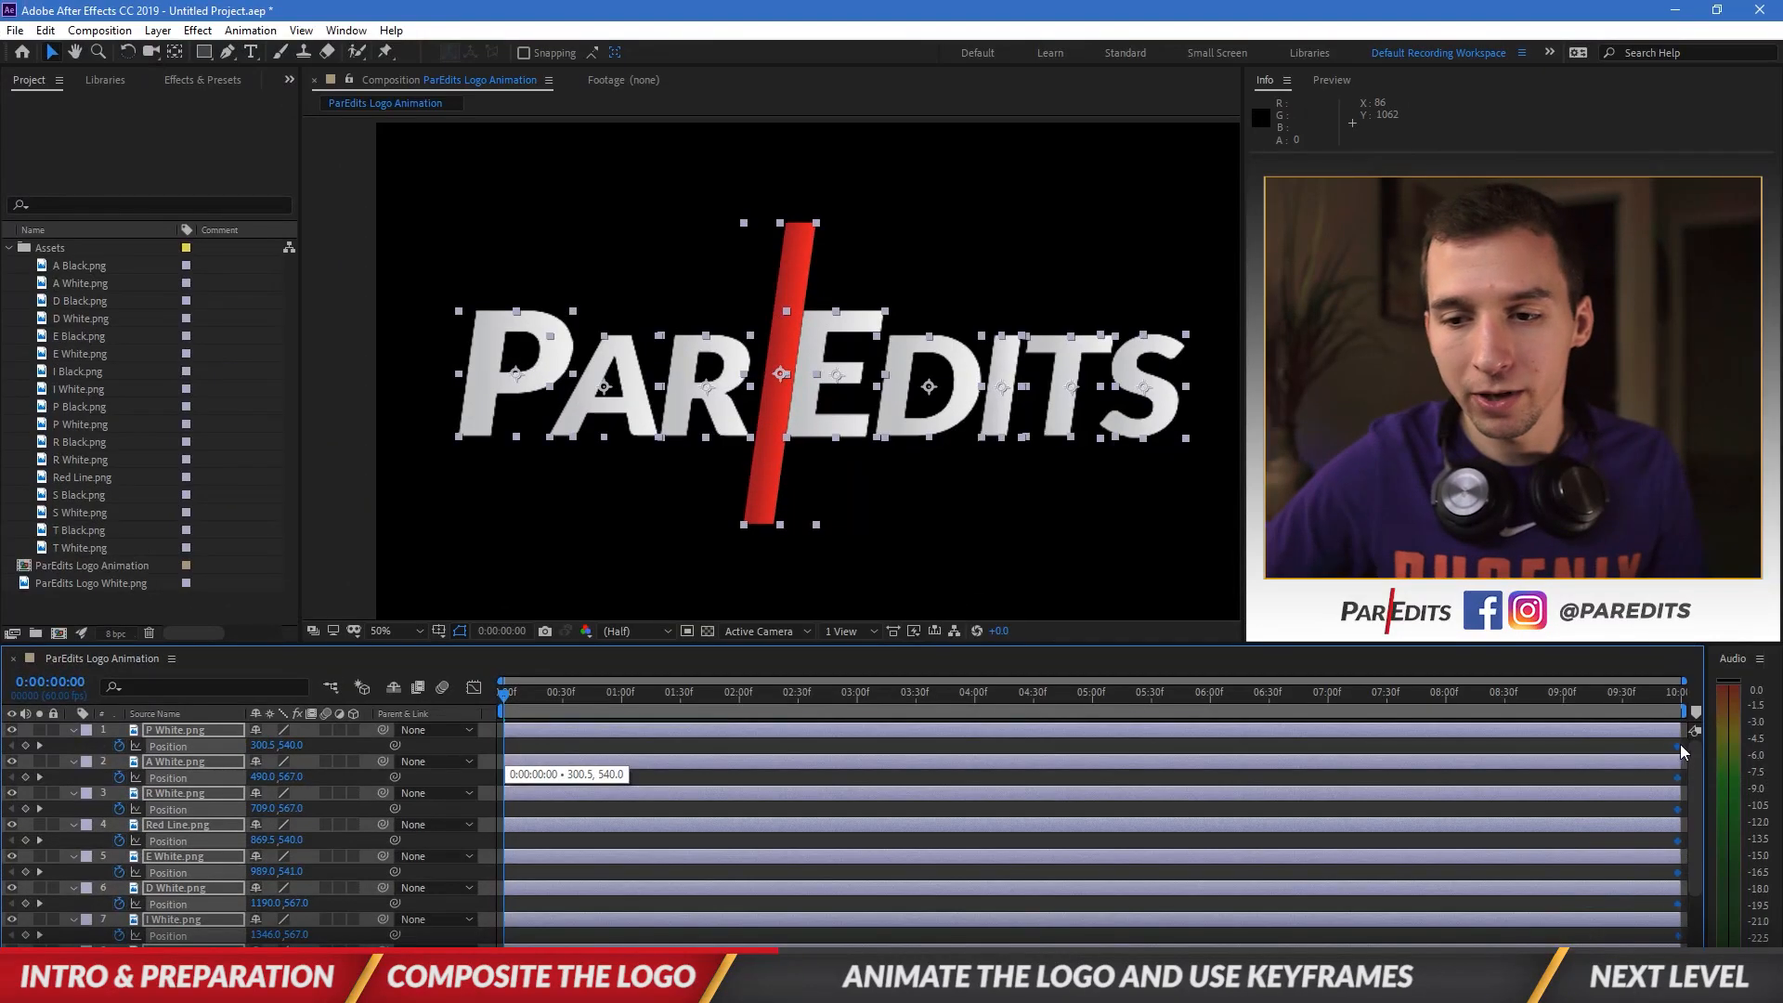
drag(1680, 746, 1499, 760)
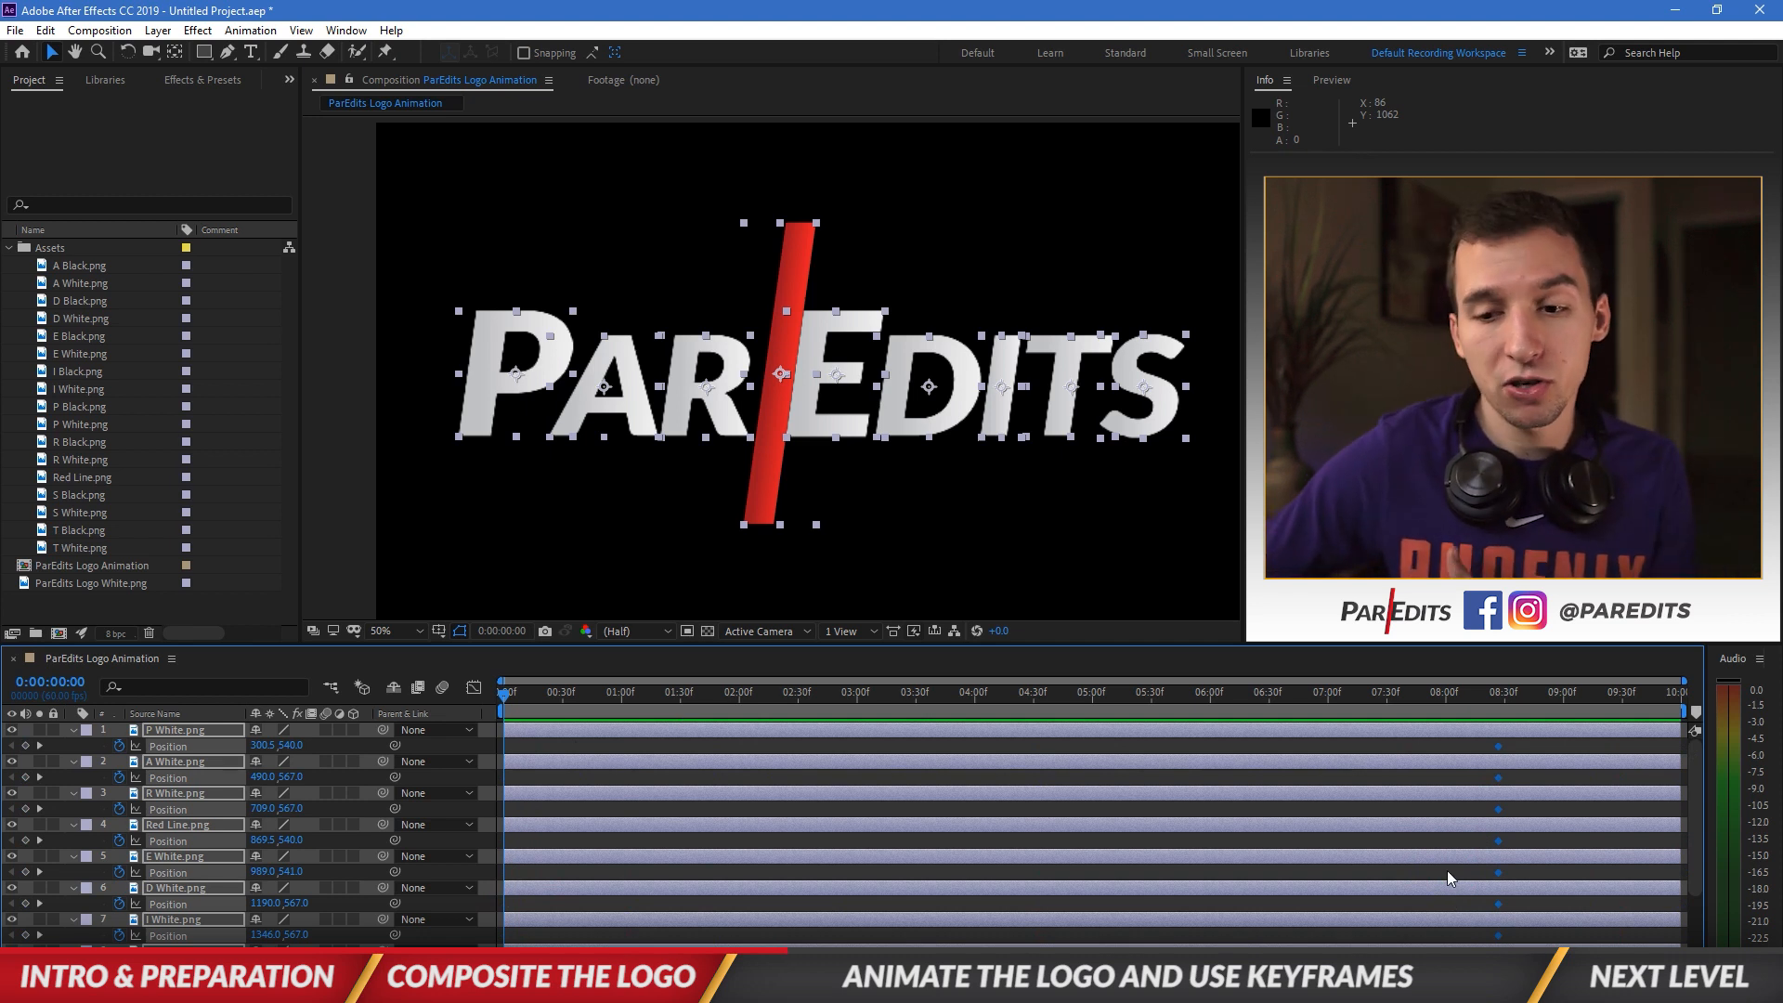
click(1412, 804)
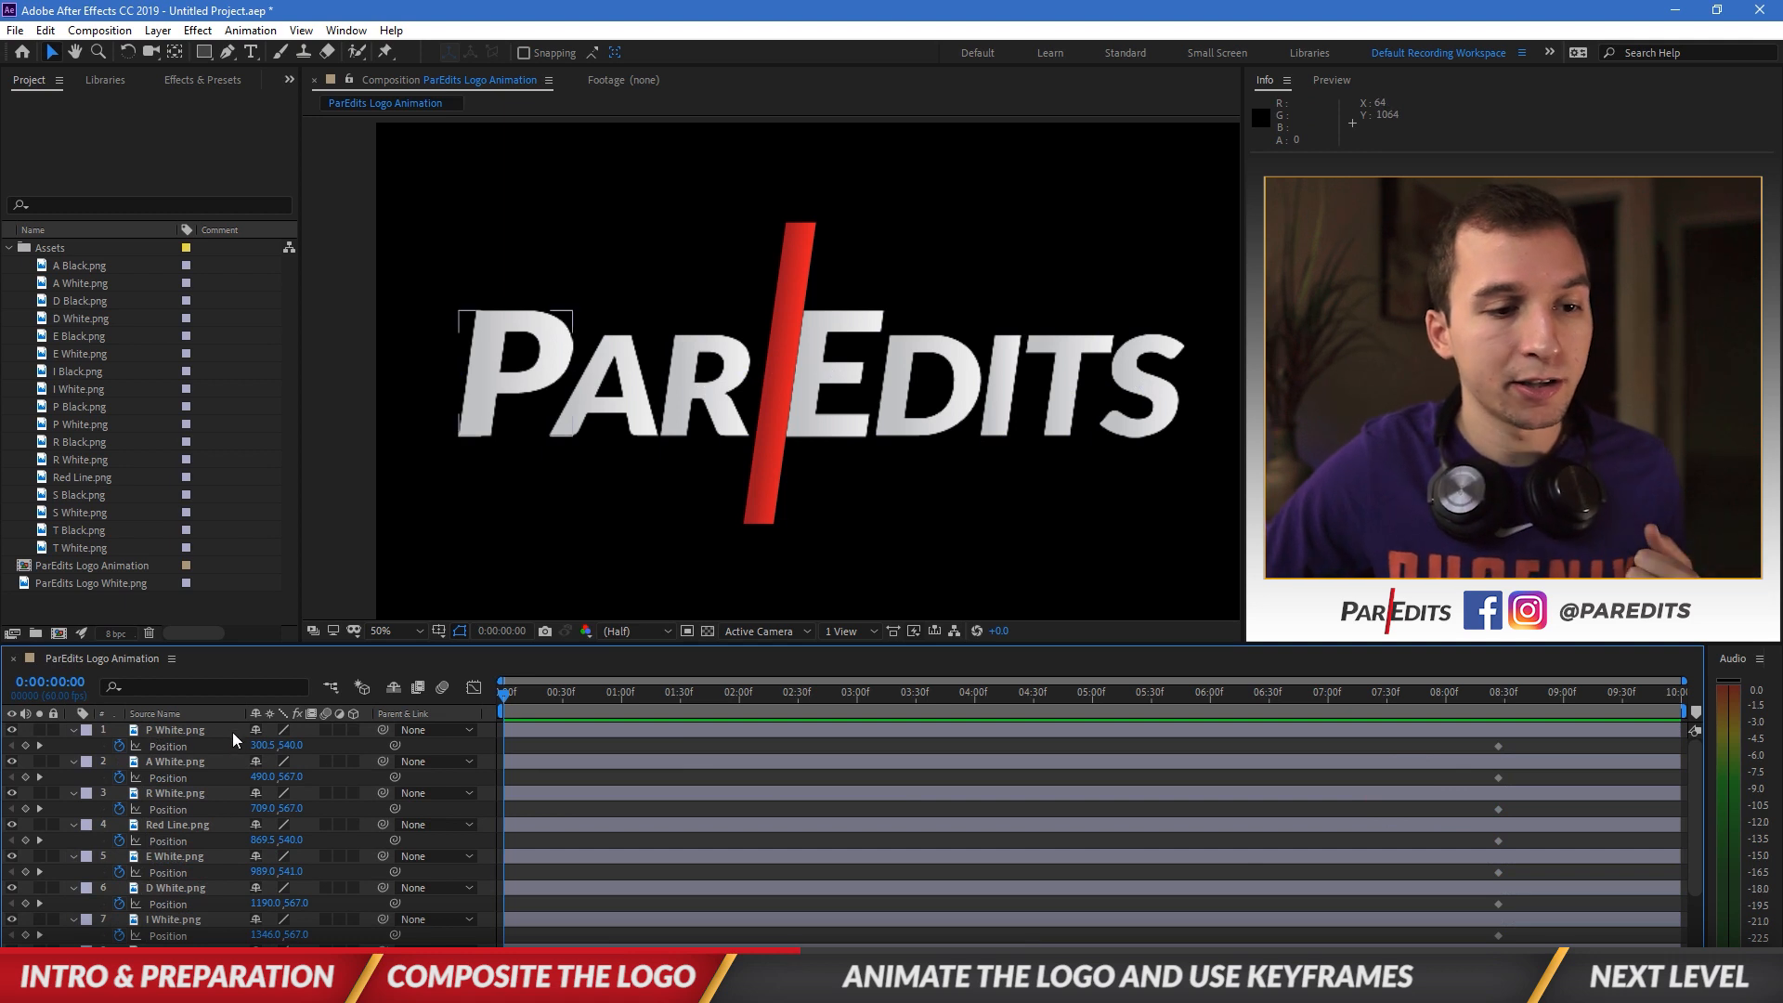
Step: Raise the first three letters at 0:00:00:00 by setting their Position Y values to 530 for R, 493 for A and 428 for P
click(180, 730)
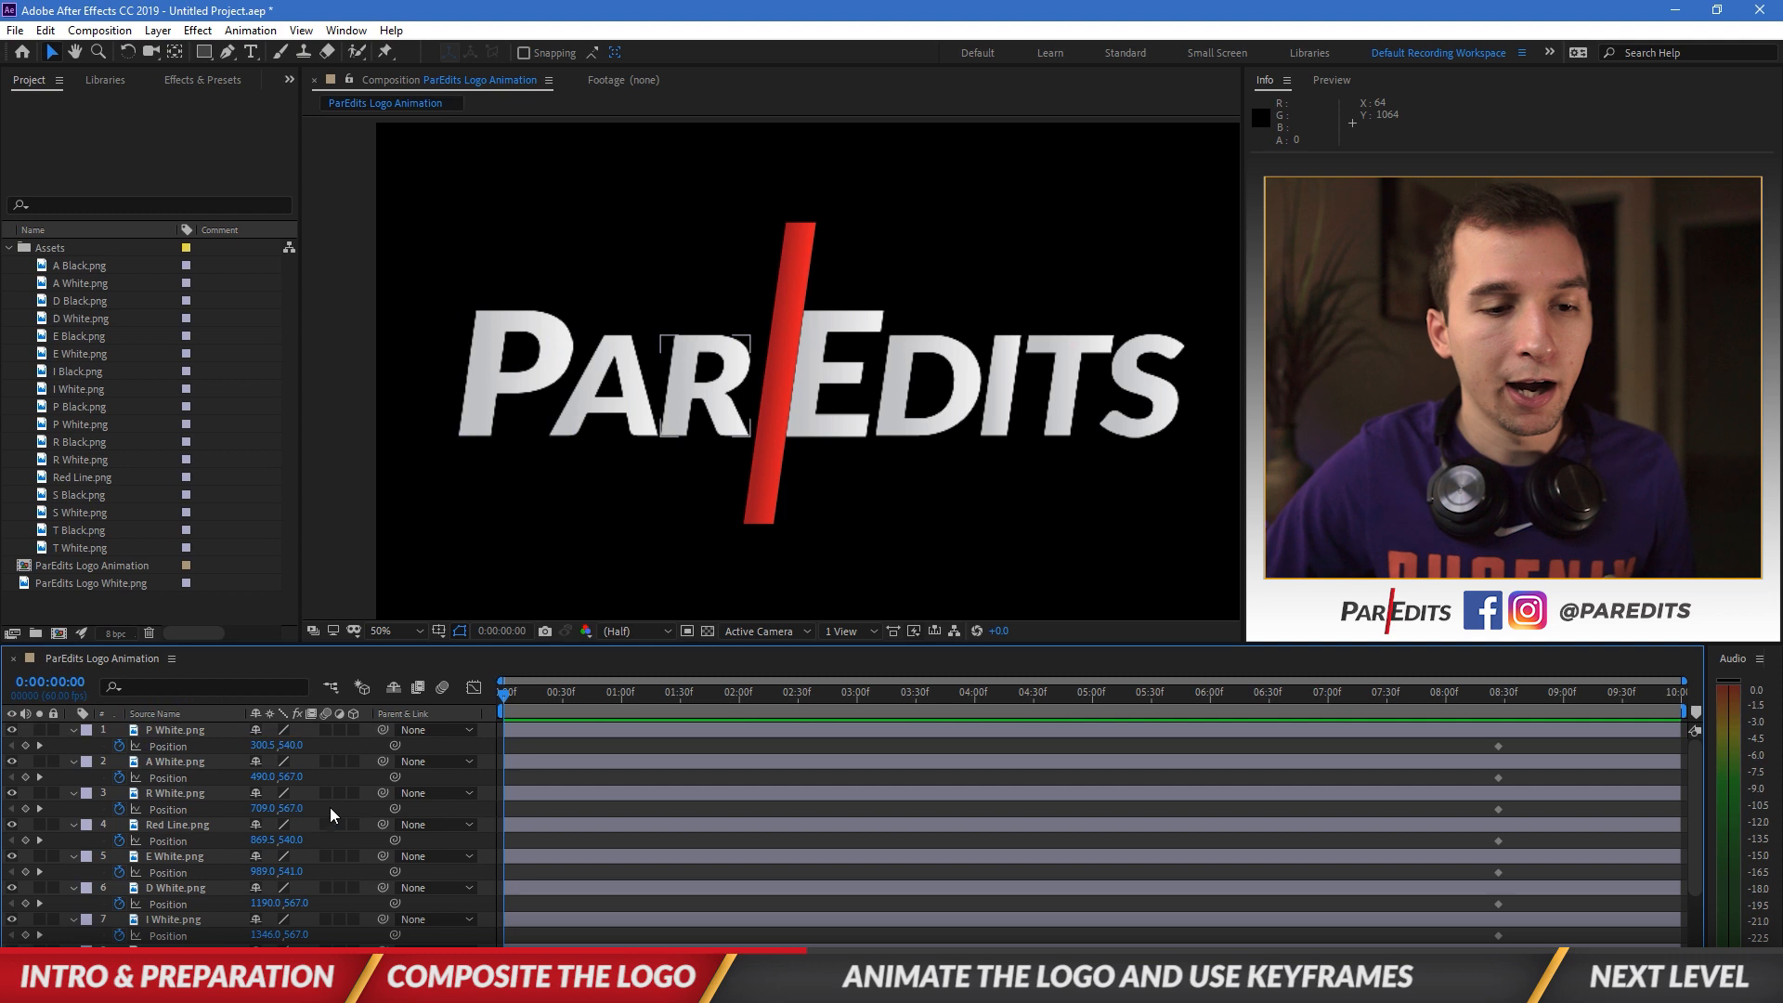
click(687, 375)
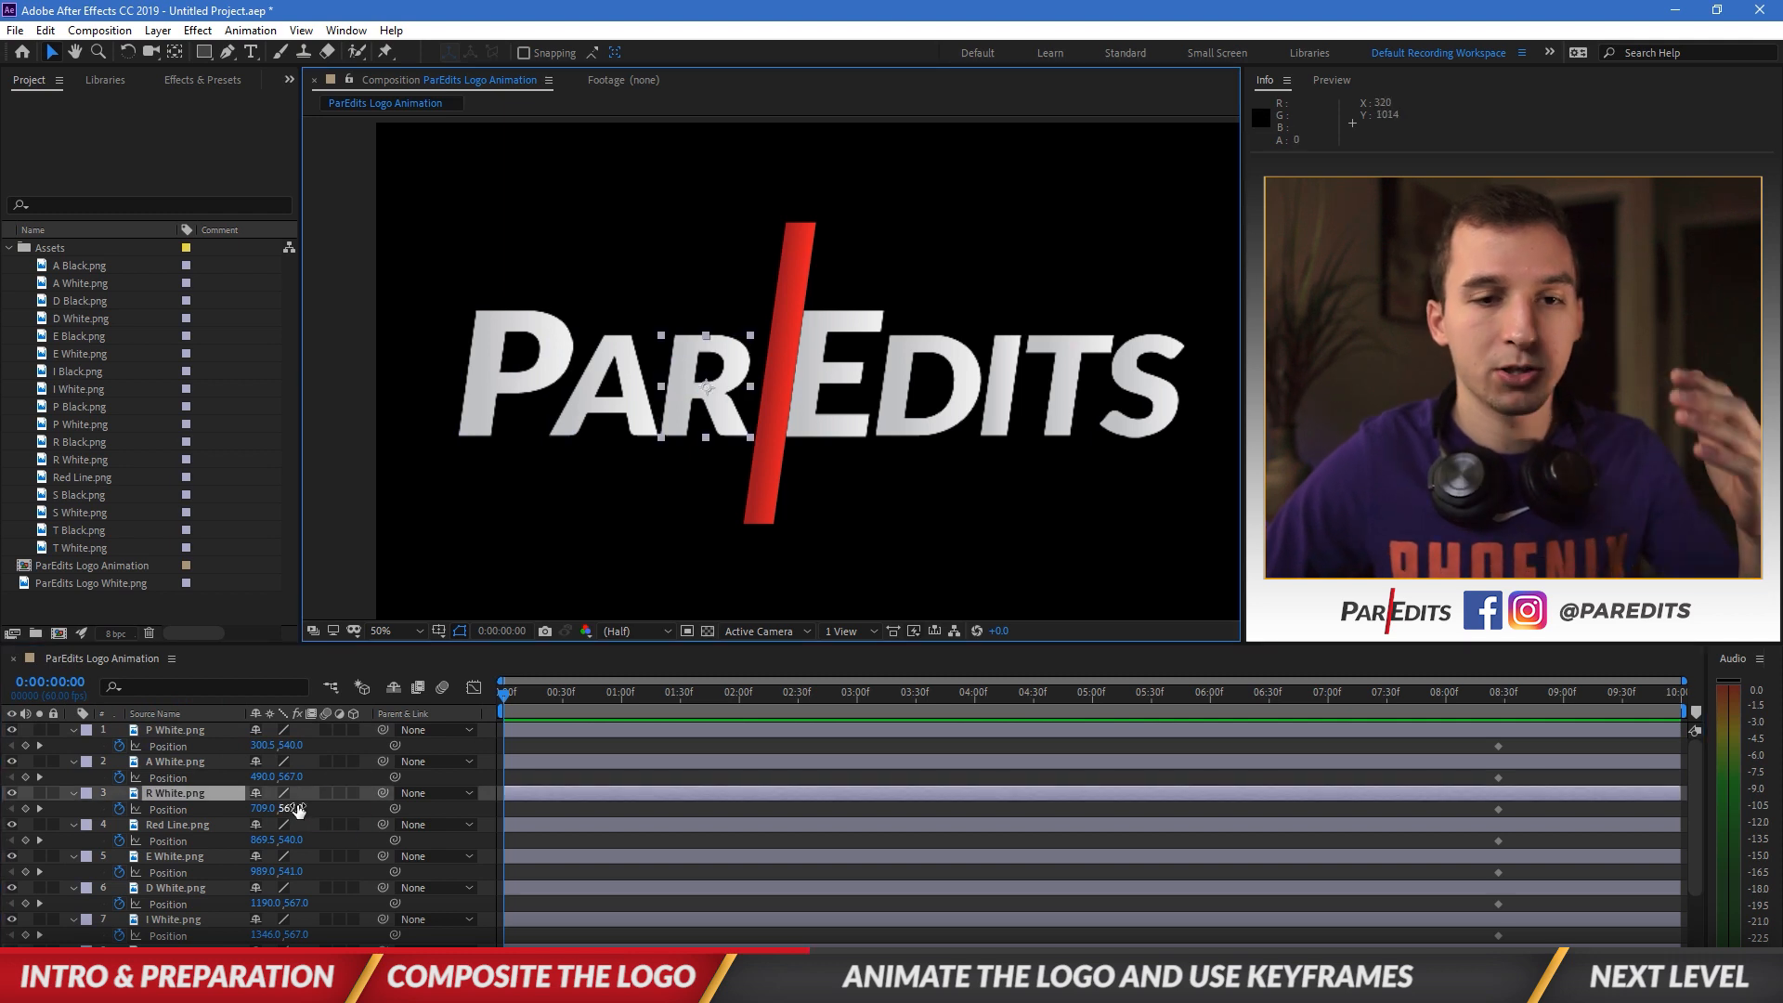
drag(297, 810, 198, 801)
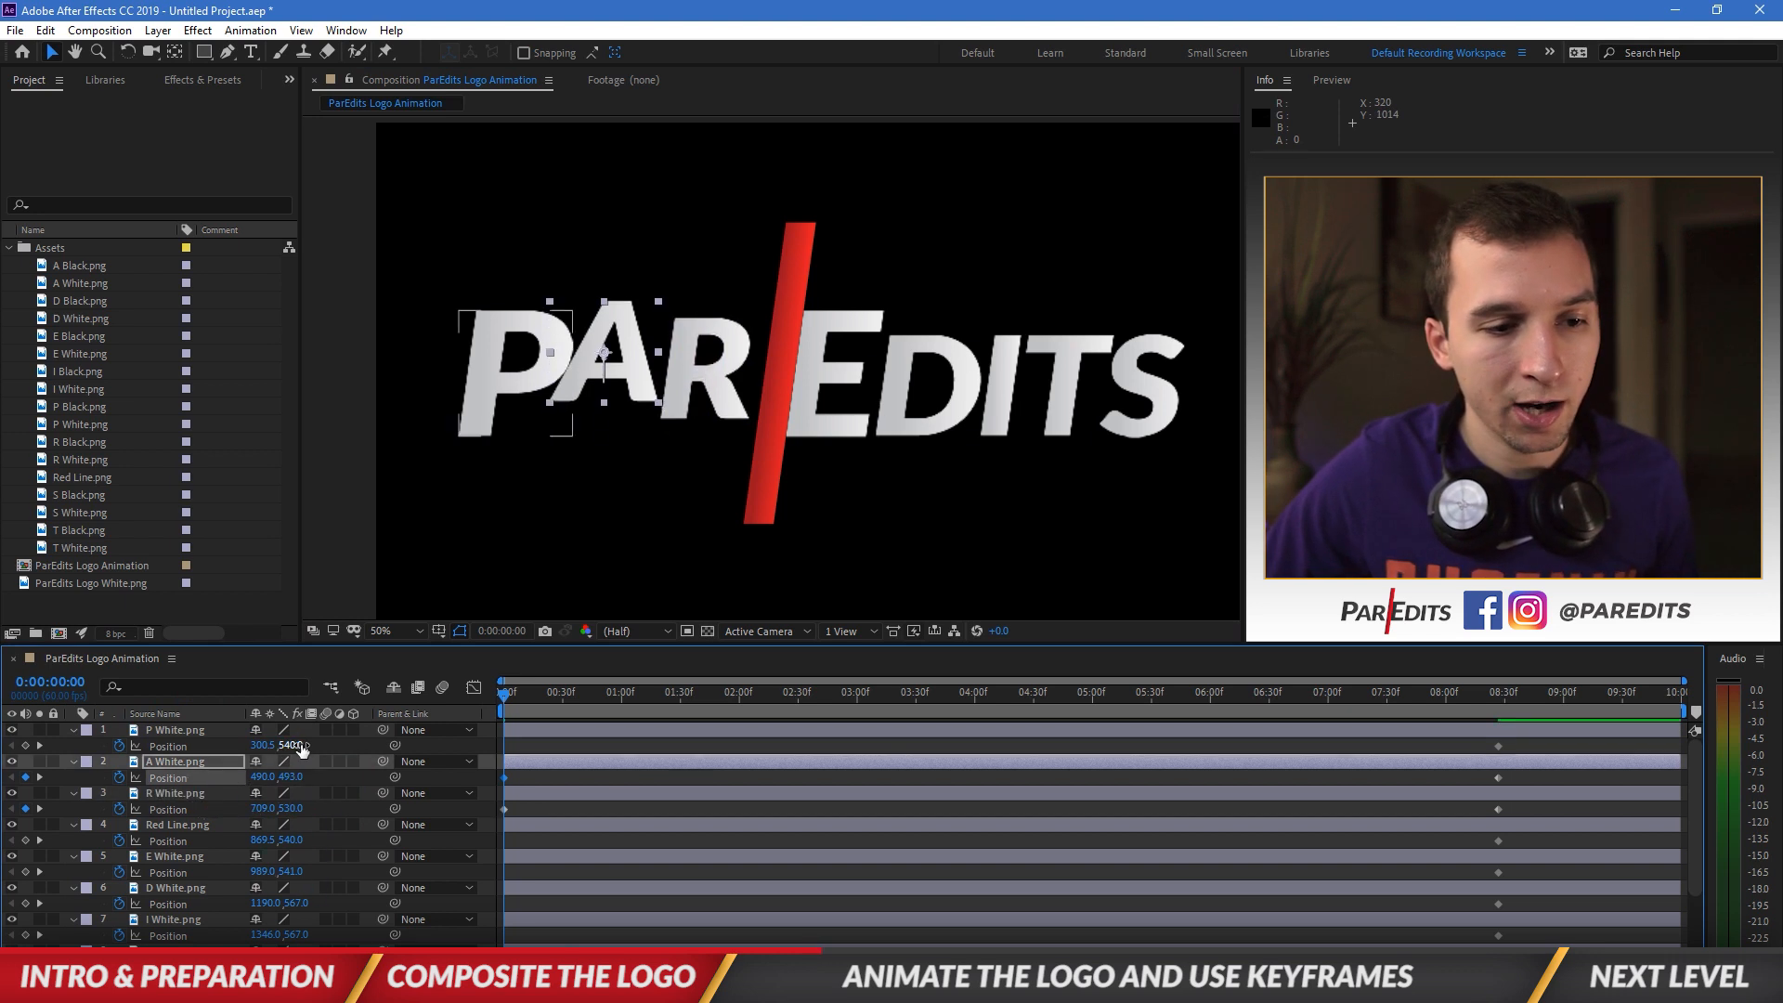
drag(290, 746, 156, 780)
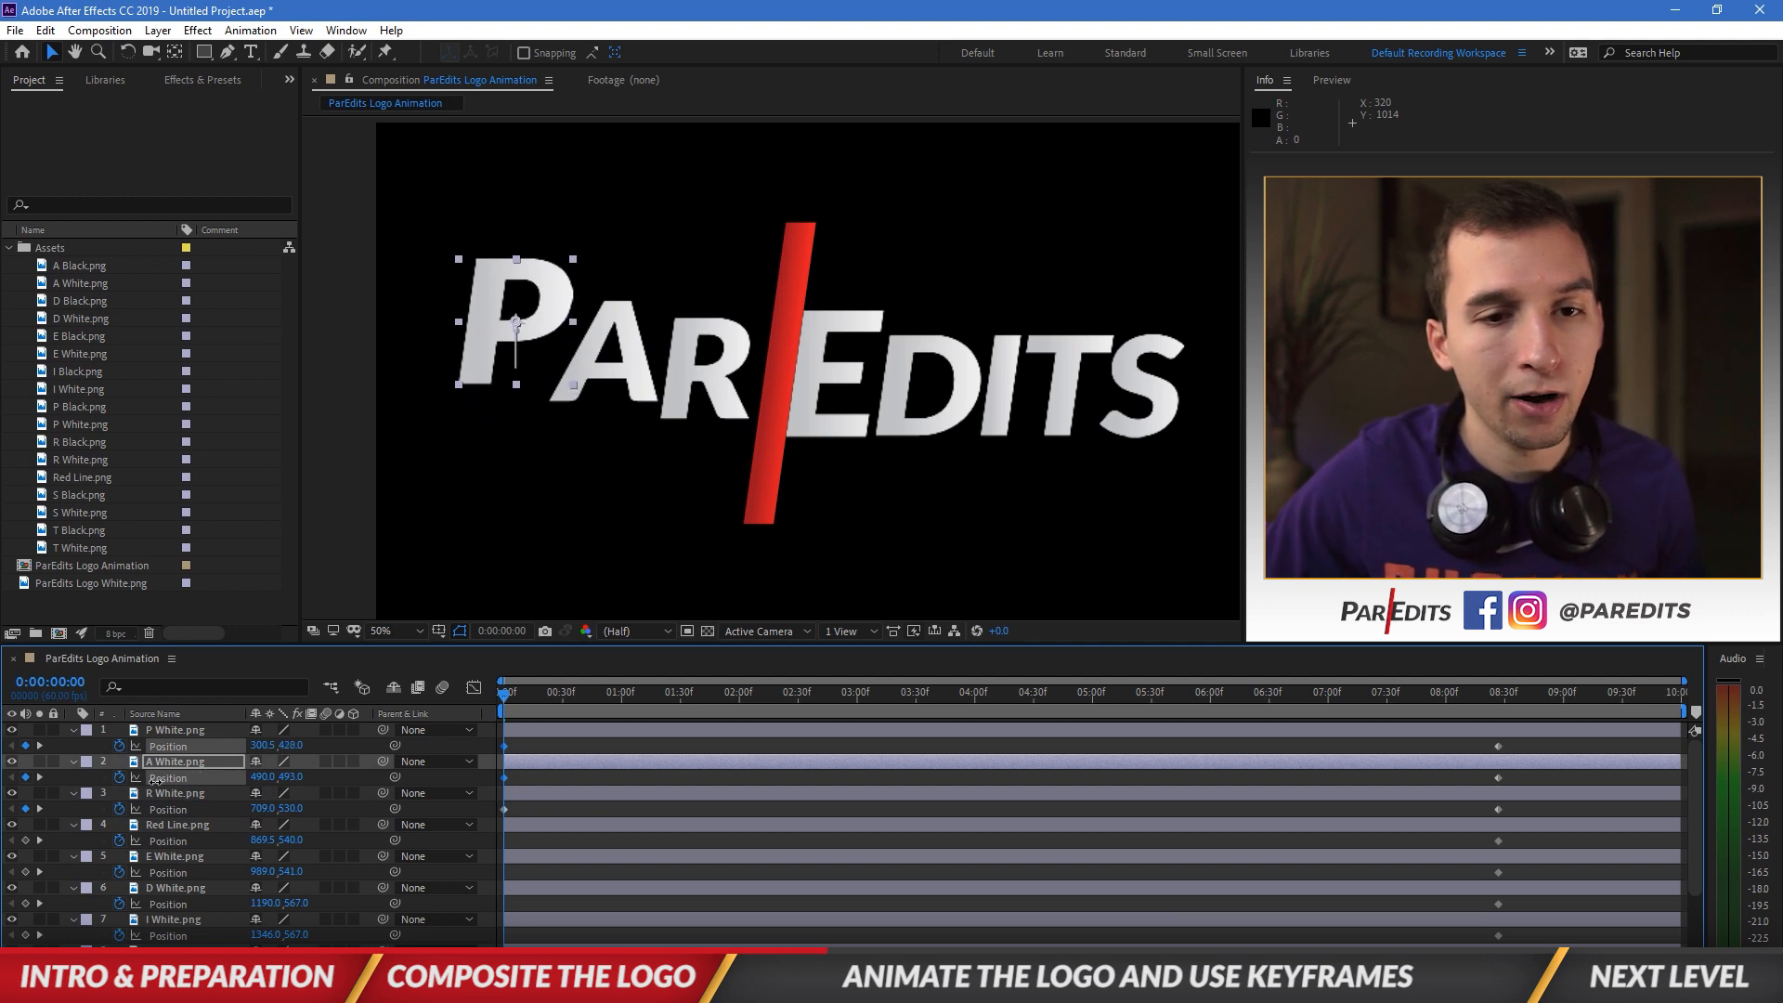
drag(156, 780, 155, 780)
Step: Lower the last five letters at 0:00:00:00 with Position Y values of E 714, D 662, I 644, T 621 and S 599
scroll(238, 861, down, 2)
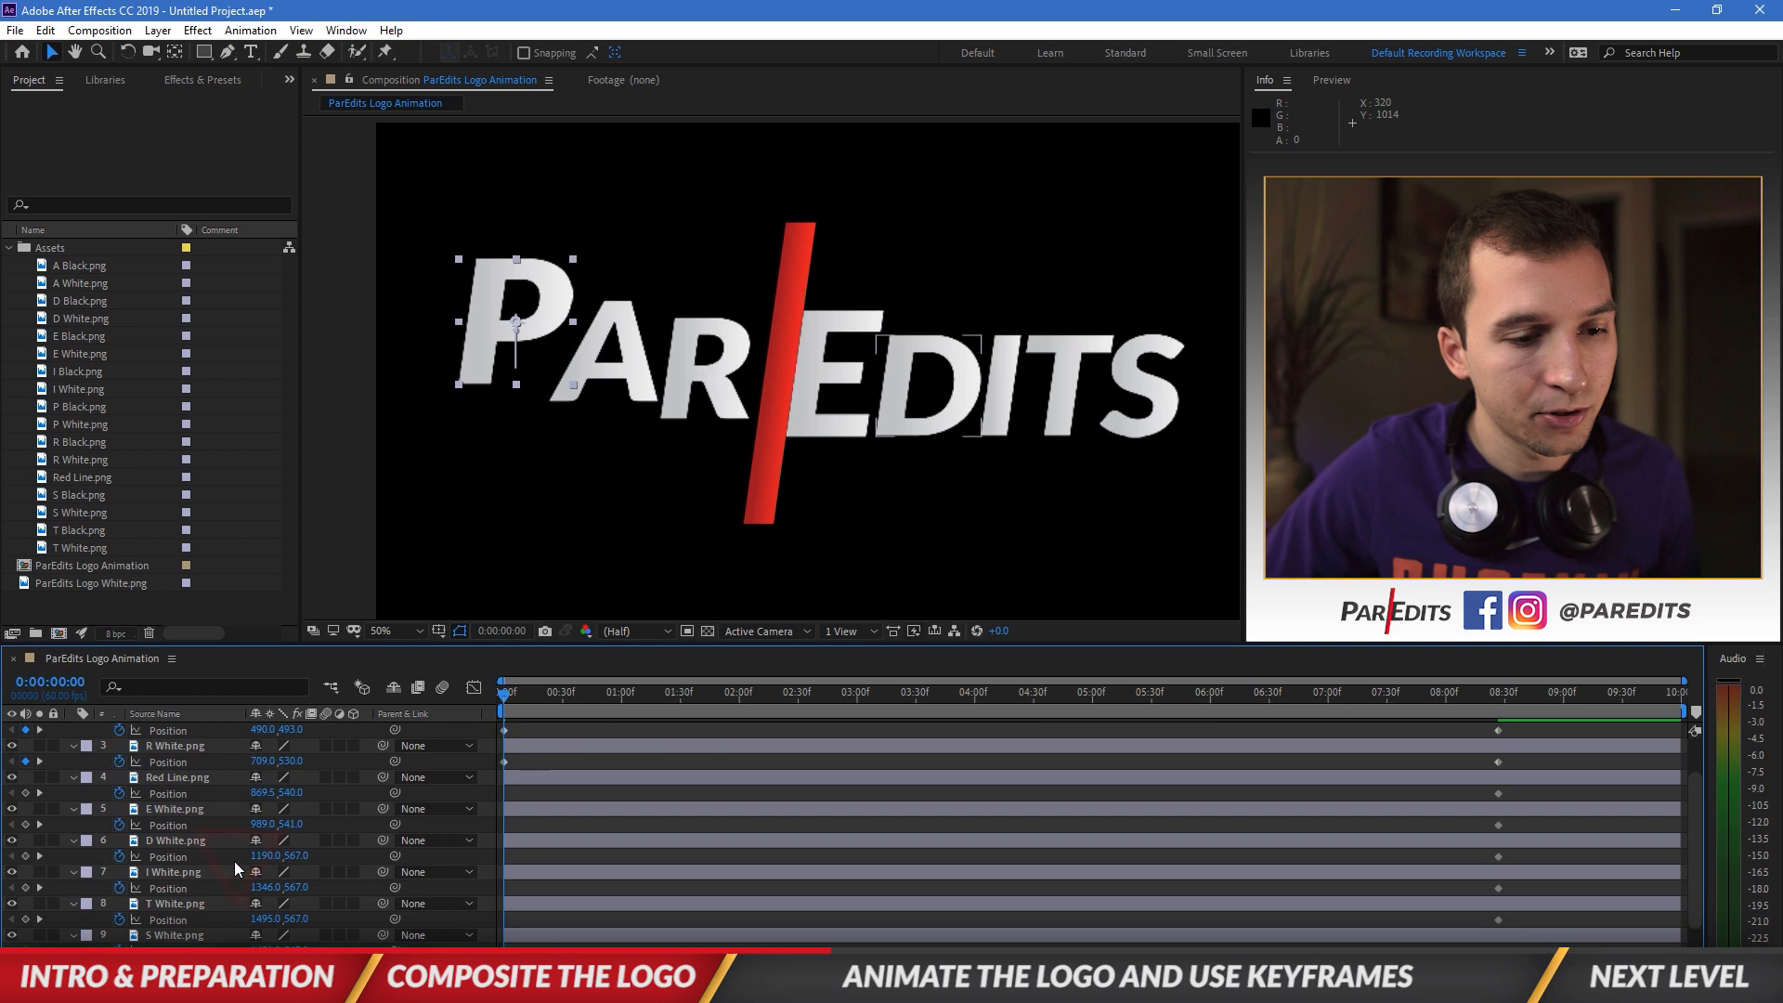
scroll(235, 862, down, 1)
drag(291, 797, 369, 790)
drag(299, 891, 464, 889)
drag(374, 846, 485, 849)
drag(369, 808, 474, 810)
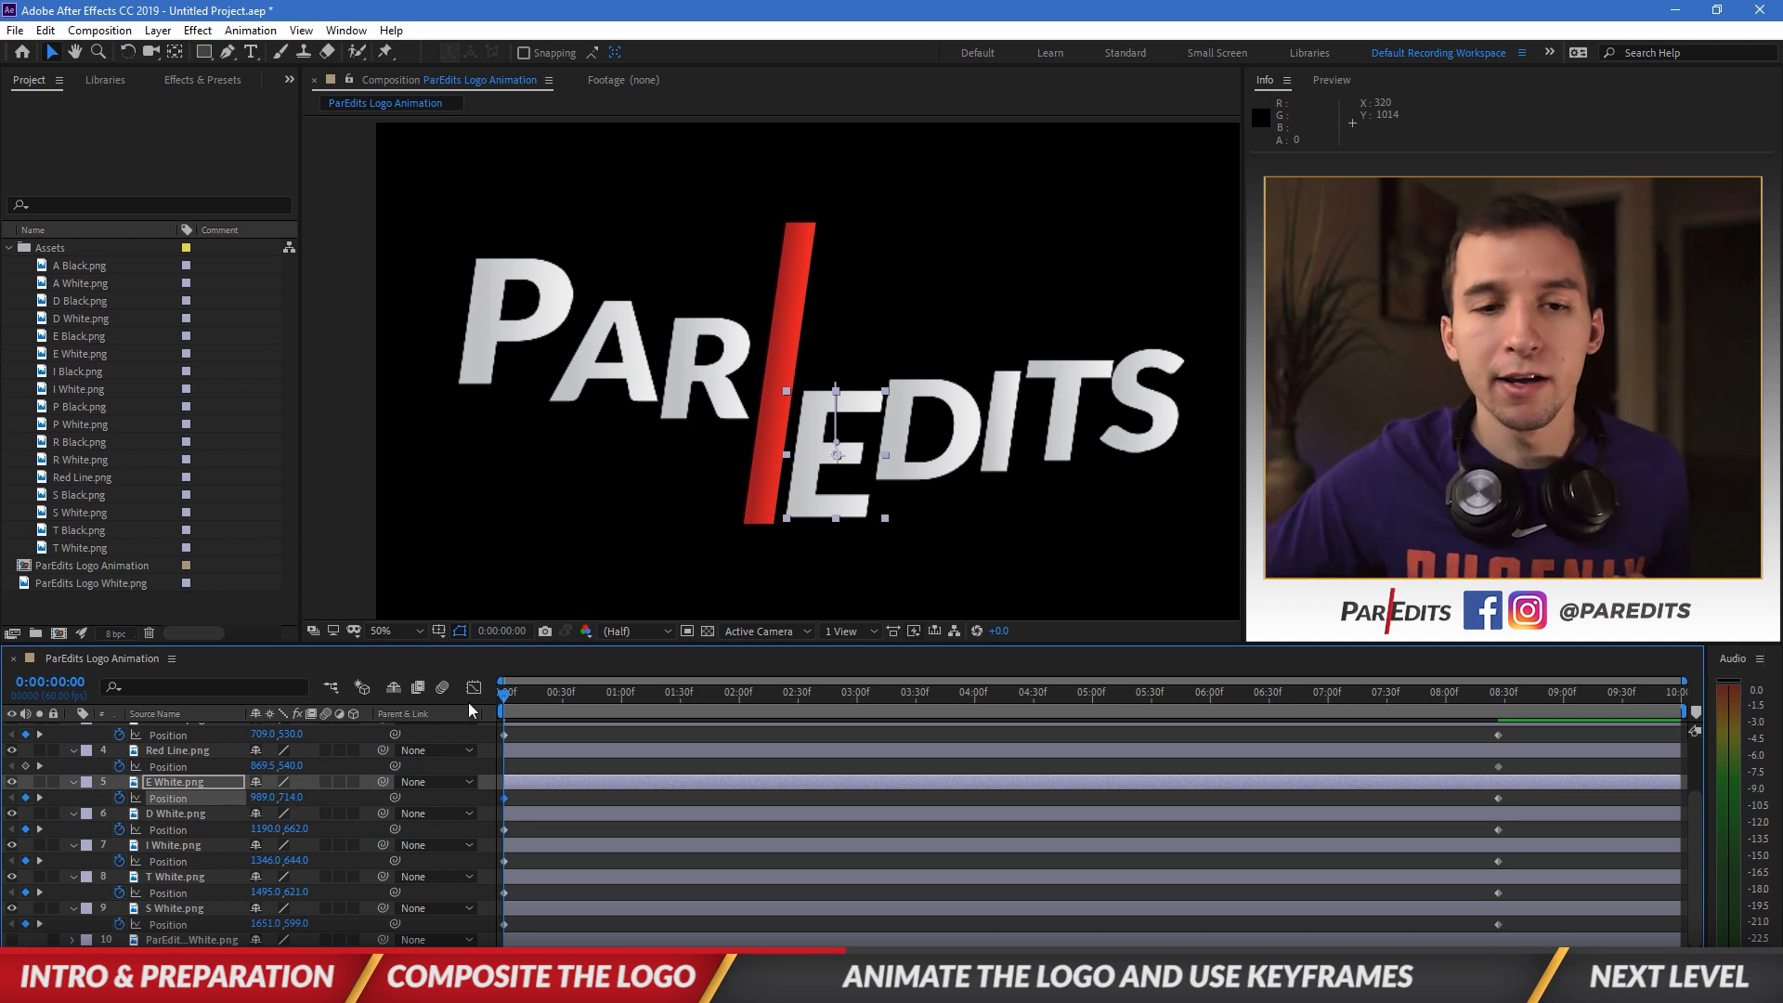
Step: Align the lowered E with the edge of the red line by setting its Position X to 964 at 0:00:00:00
click(827, 348)
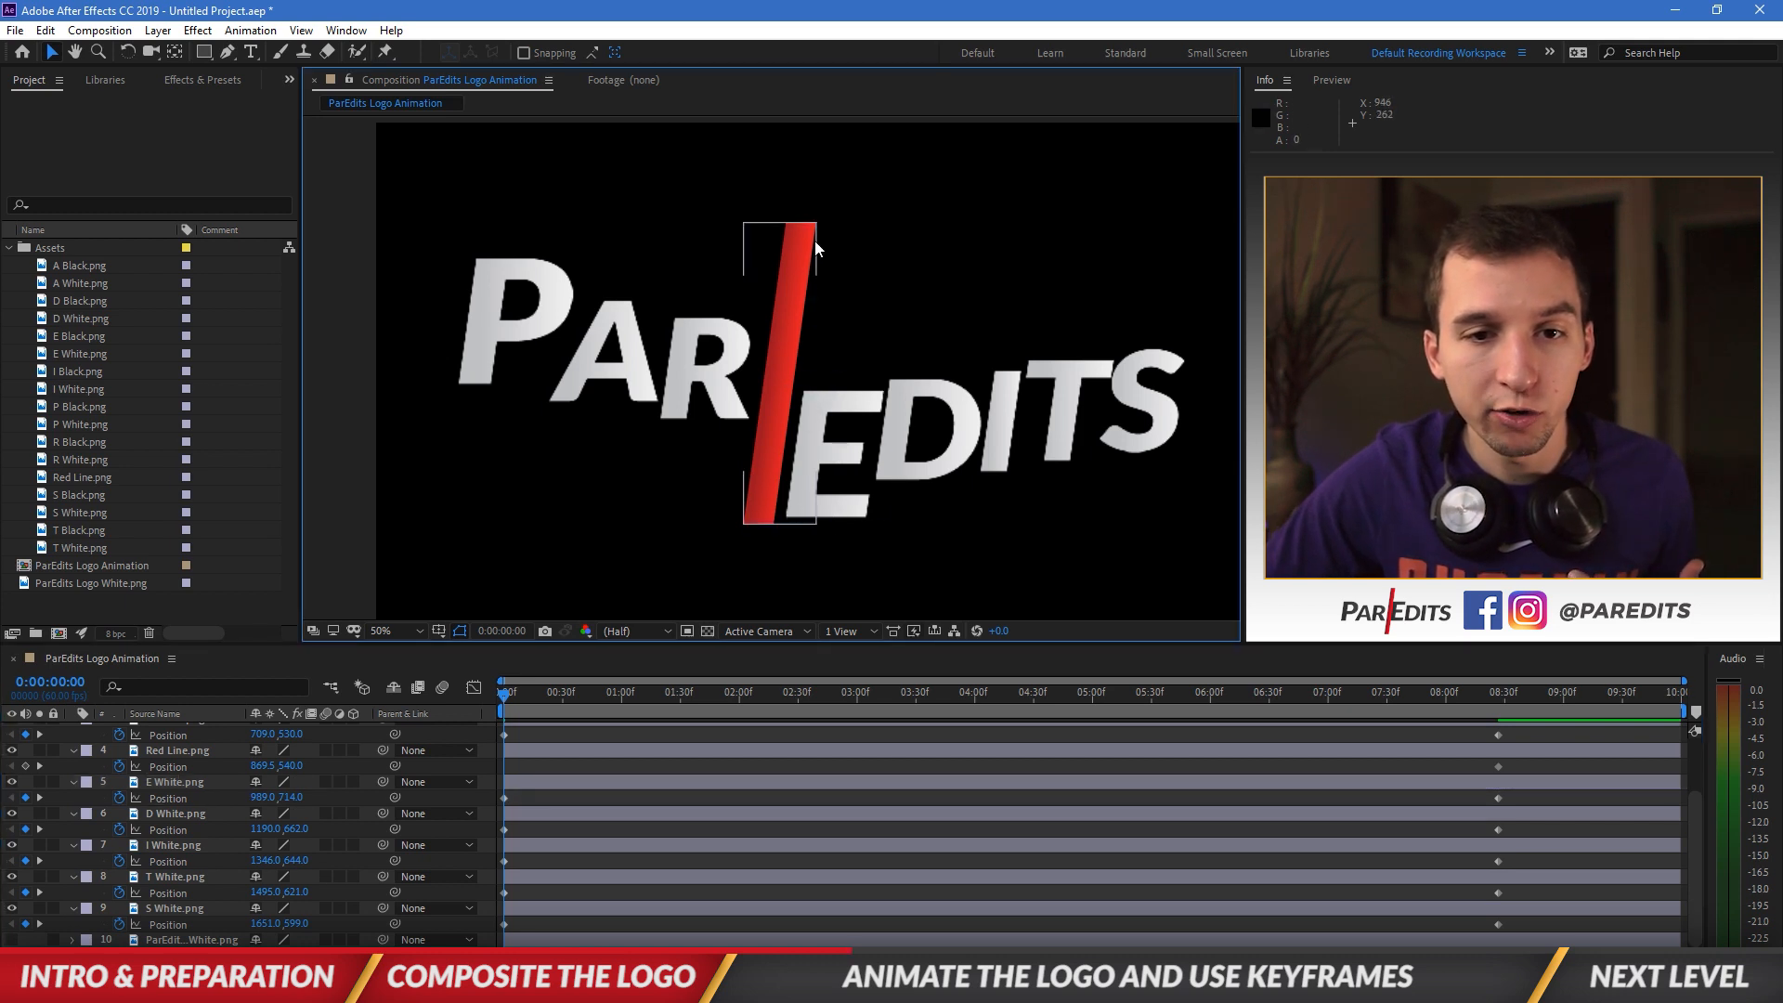
click(832, 448)
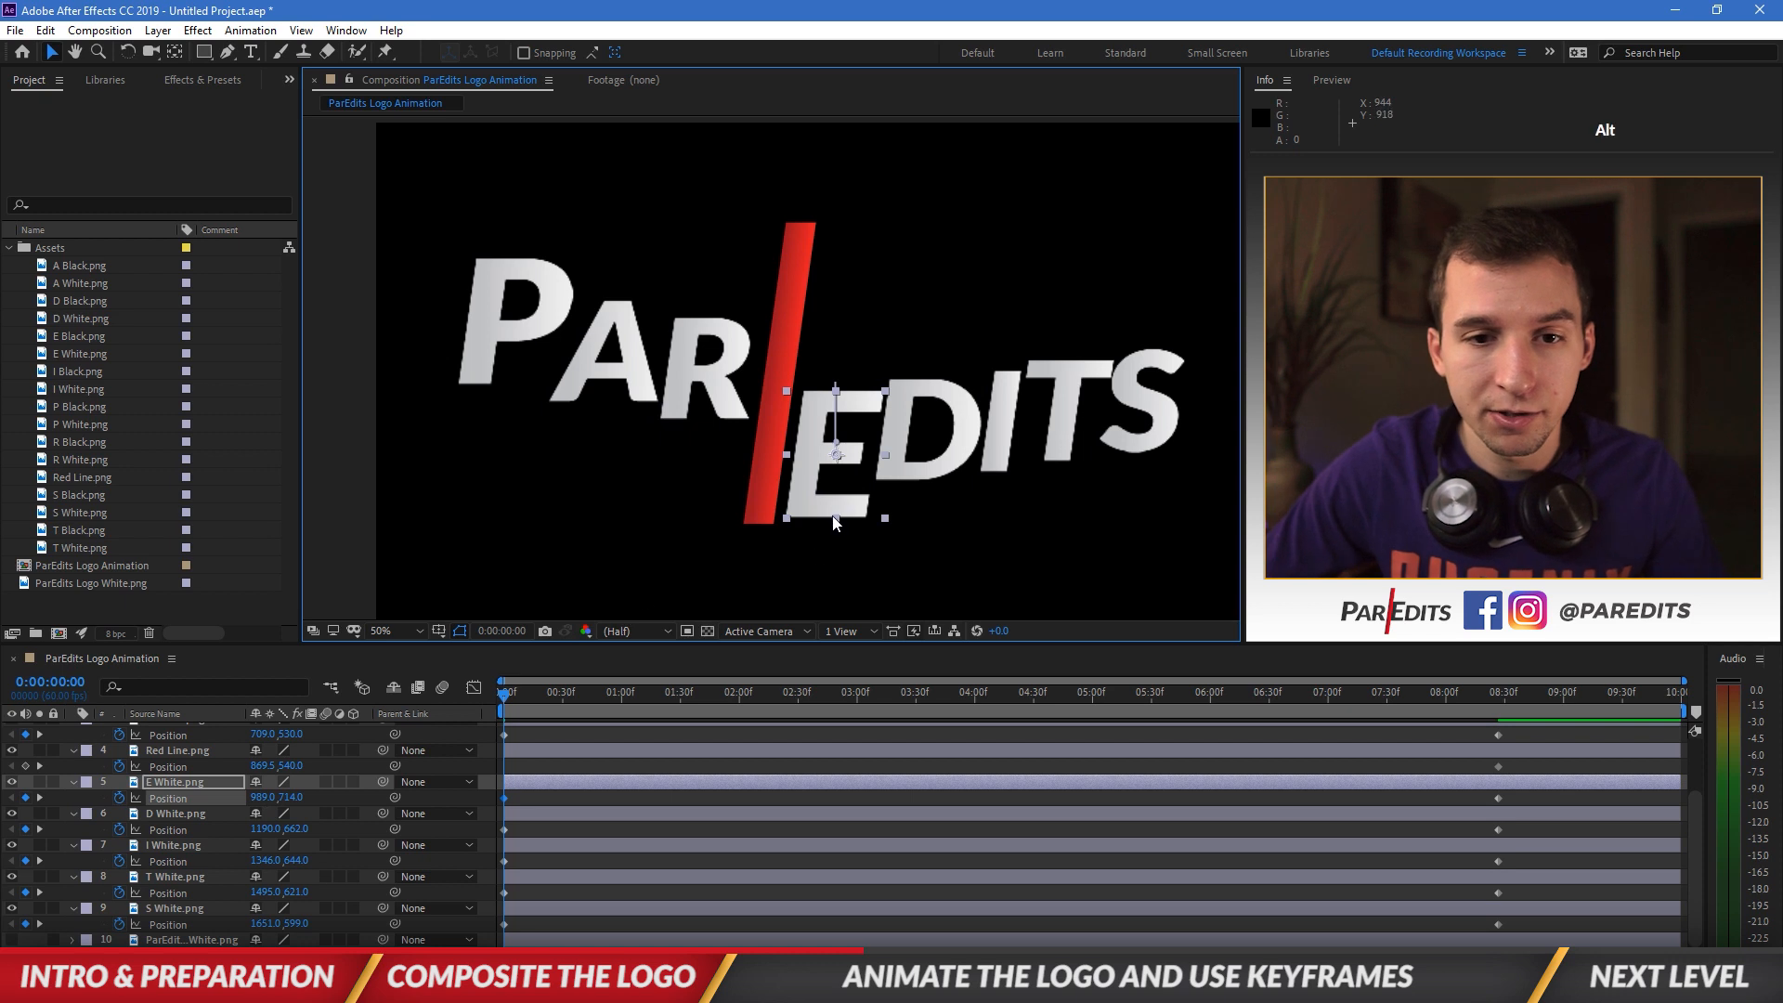
scroll(827, 515, up, 3)
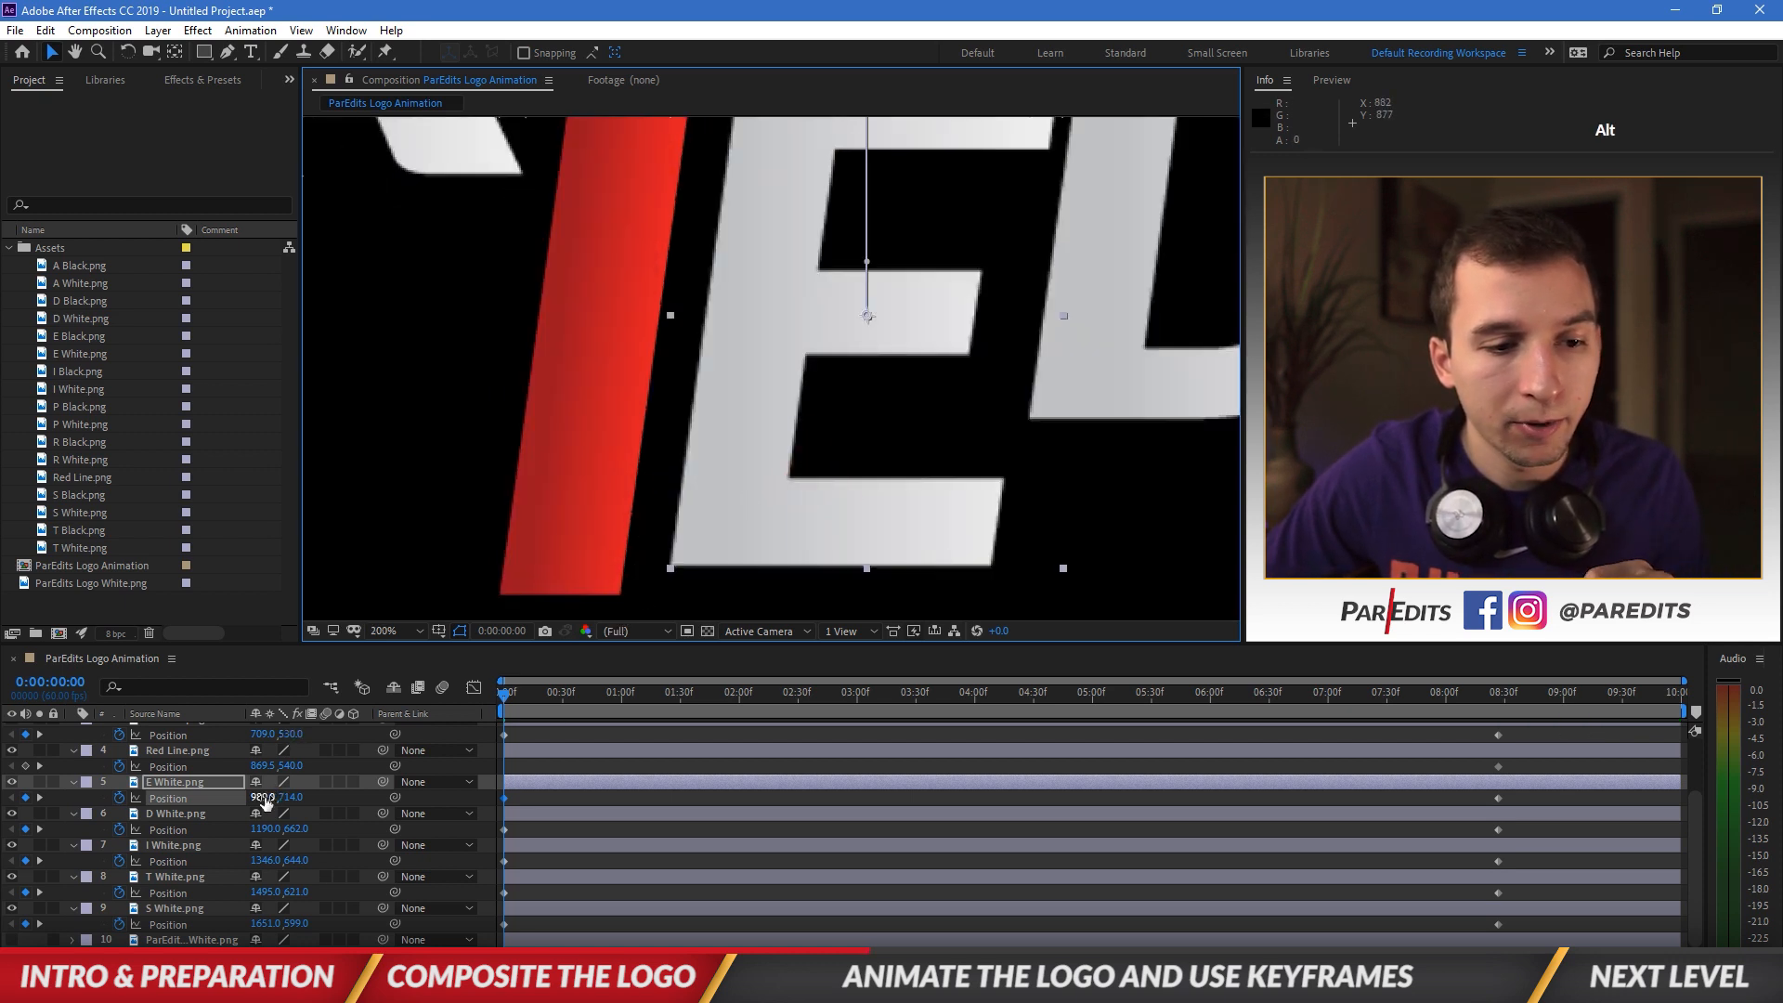
drag(265, 799, 251, 797)
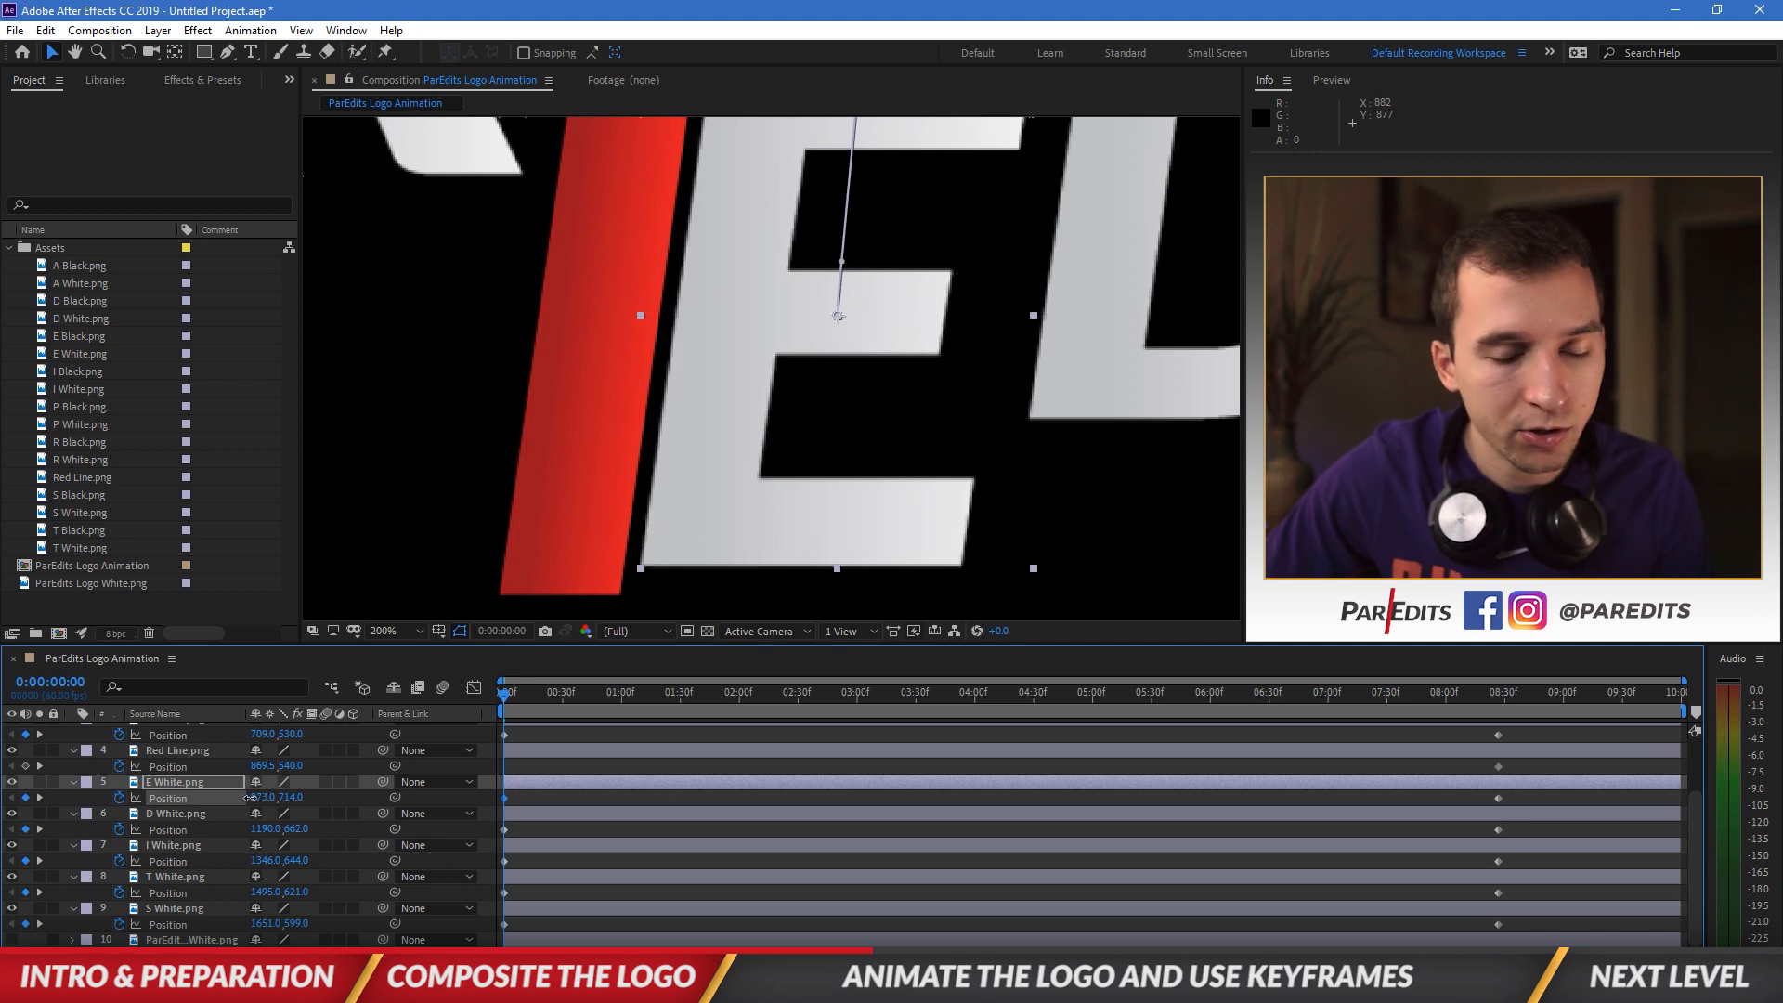
scroll(632, 495, up, 1)
mouse_move(271, 798)
mouse_down()
mouse_move(244, 798)
mouse_move(261, 797)
mouse_up()
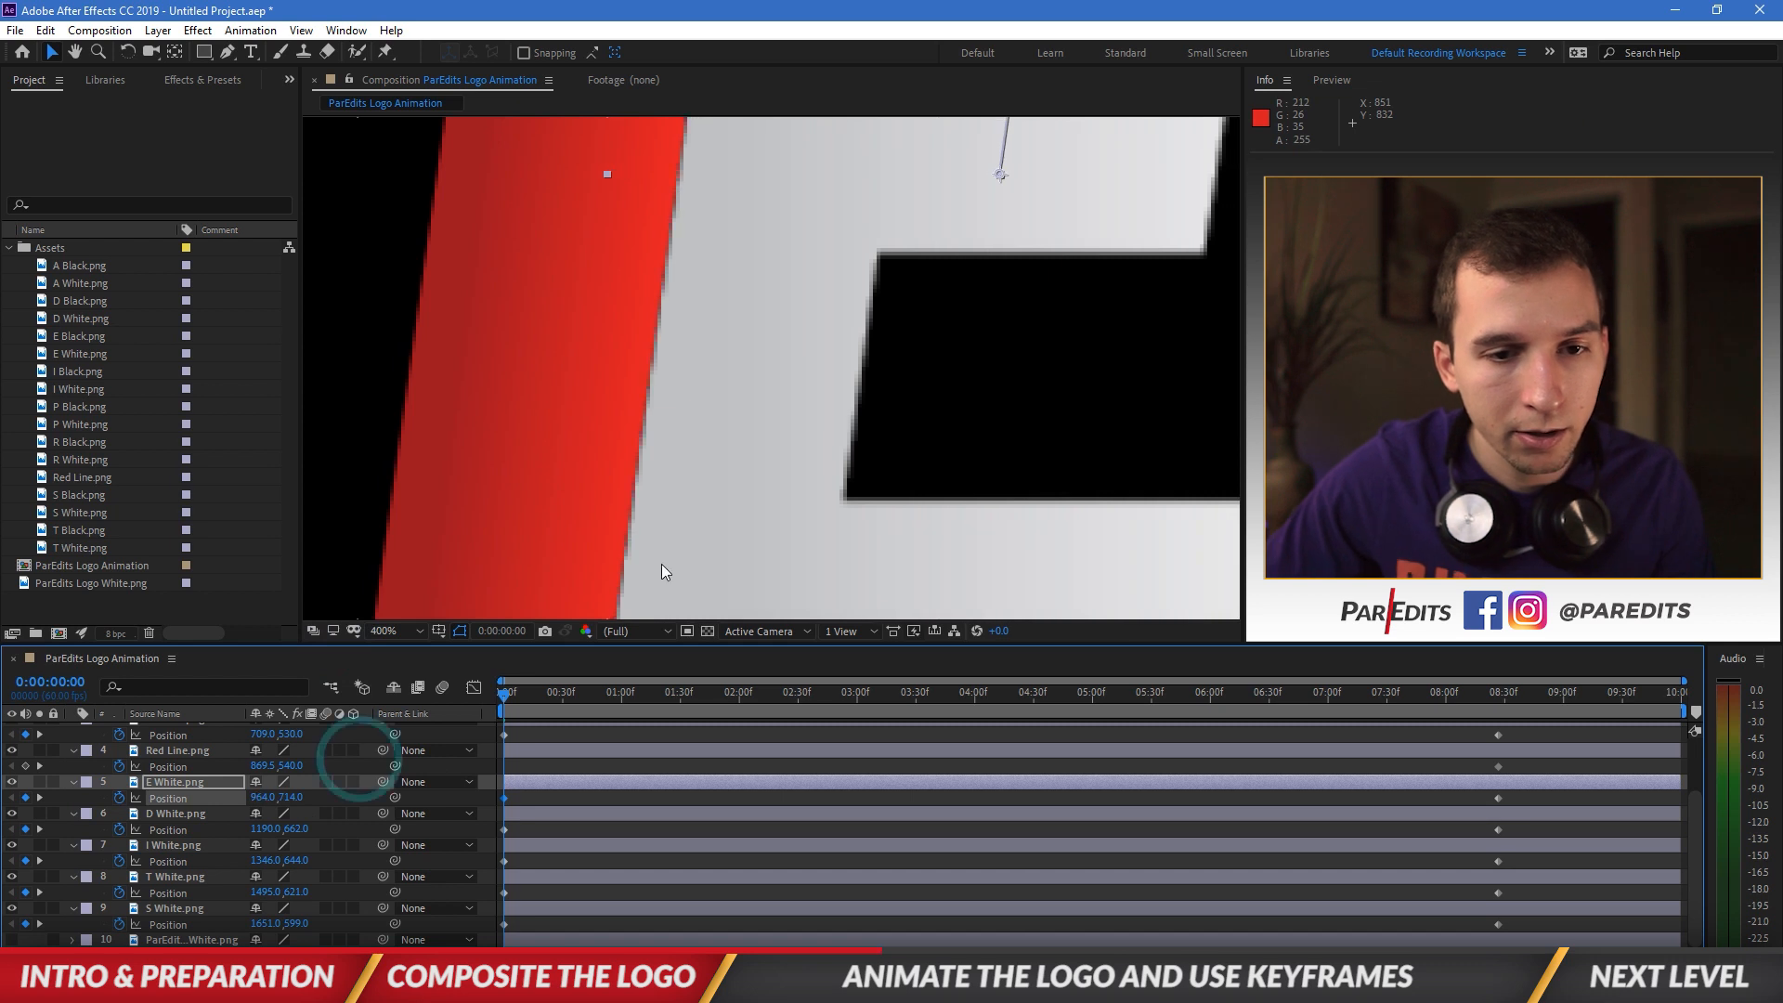
scroll(665, 563, down, 3)
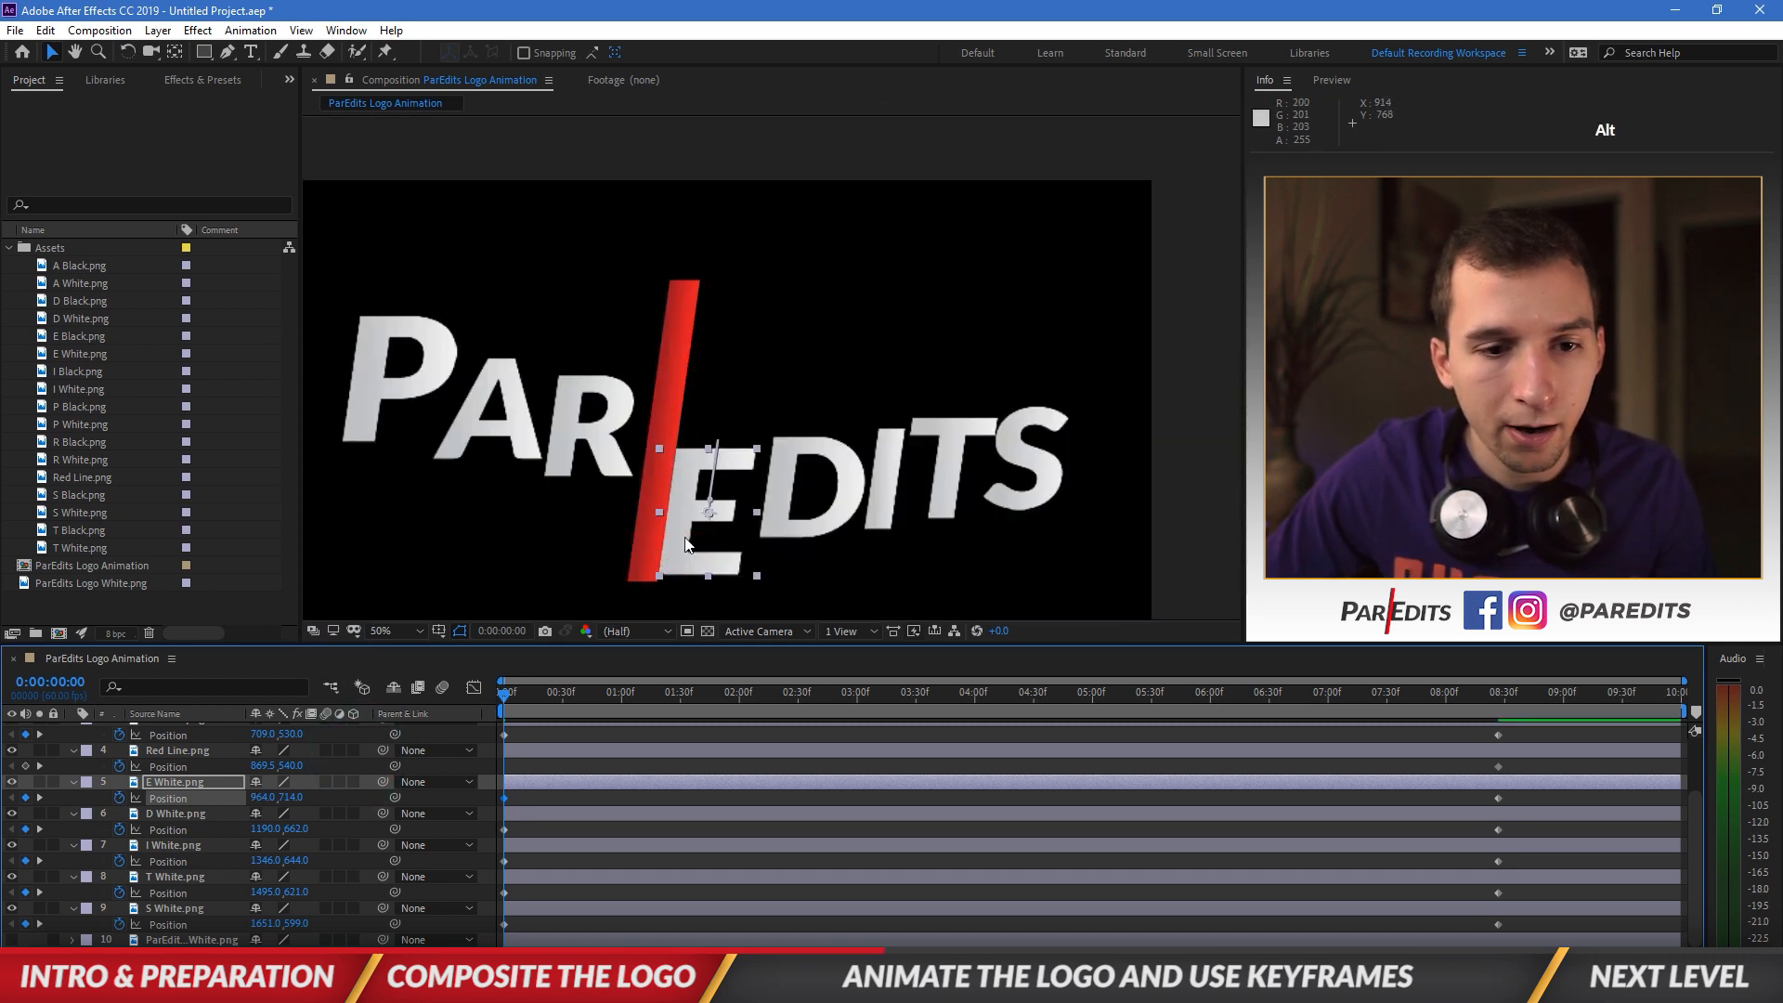
drag(504, 695, 390, 677)
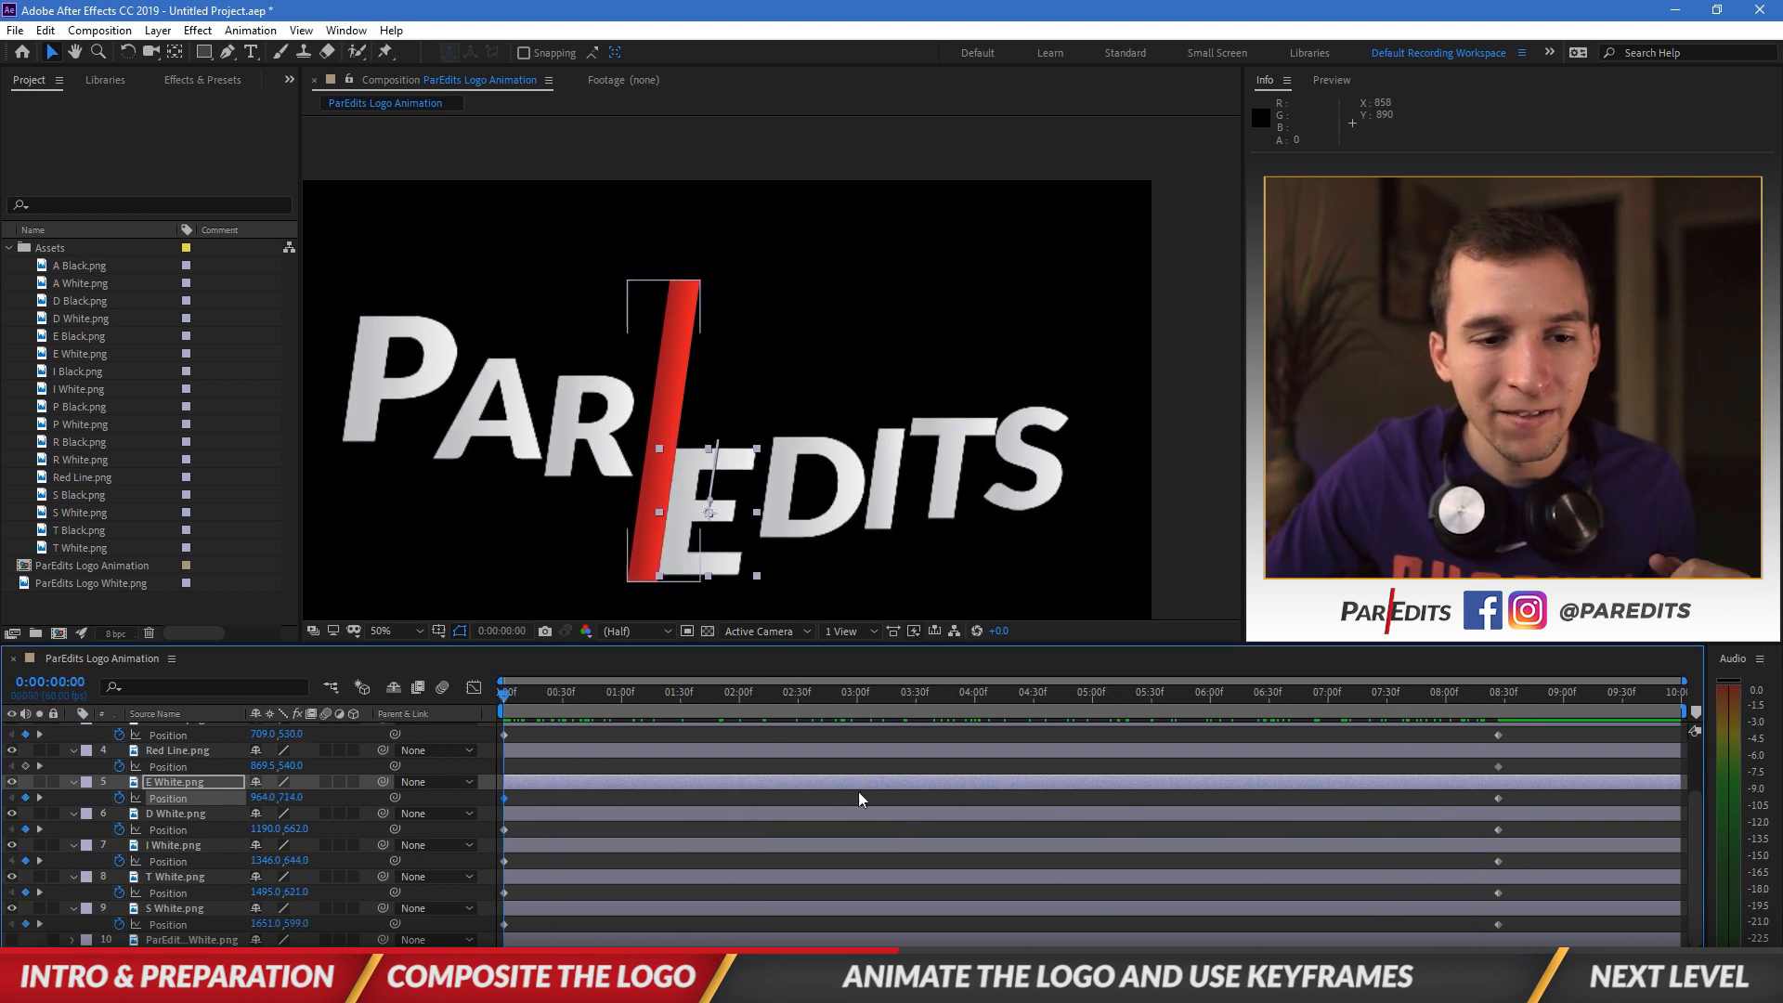
Step: Delete the Red Line layer's Position keyframe, and give the layer a Red label colour
click(566, 762)
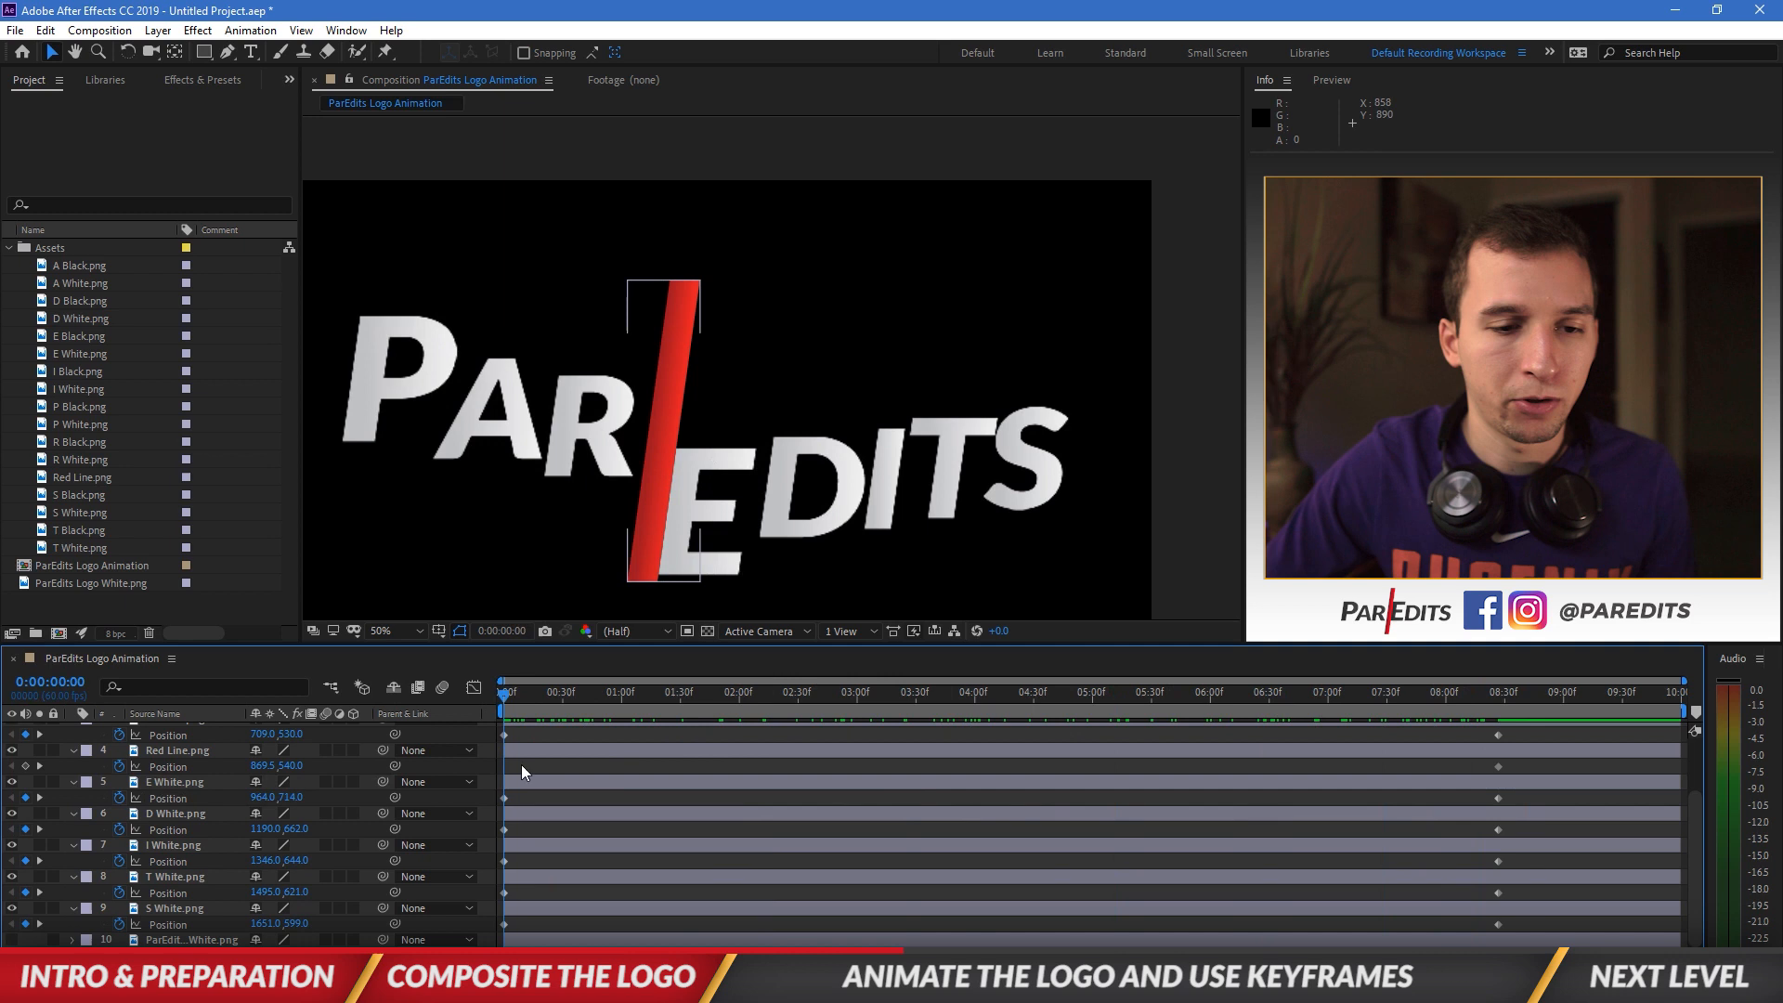
click(1498, 767)
key(Delete)
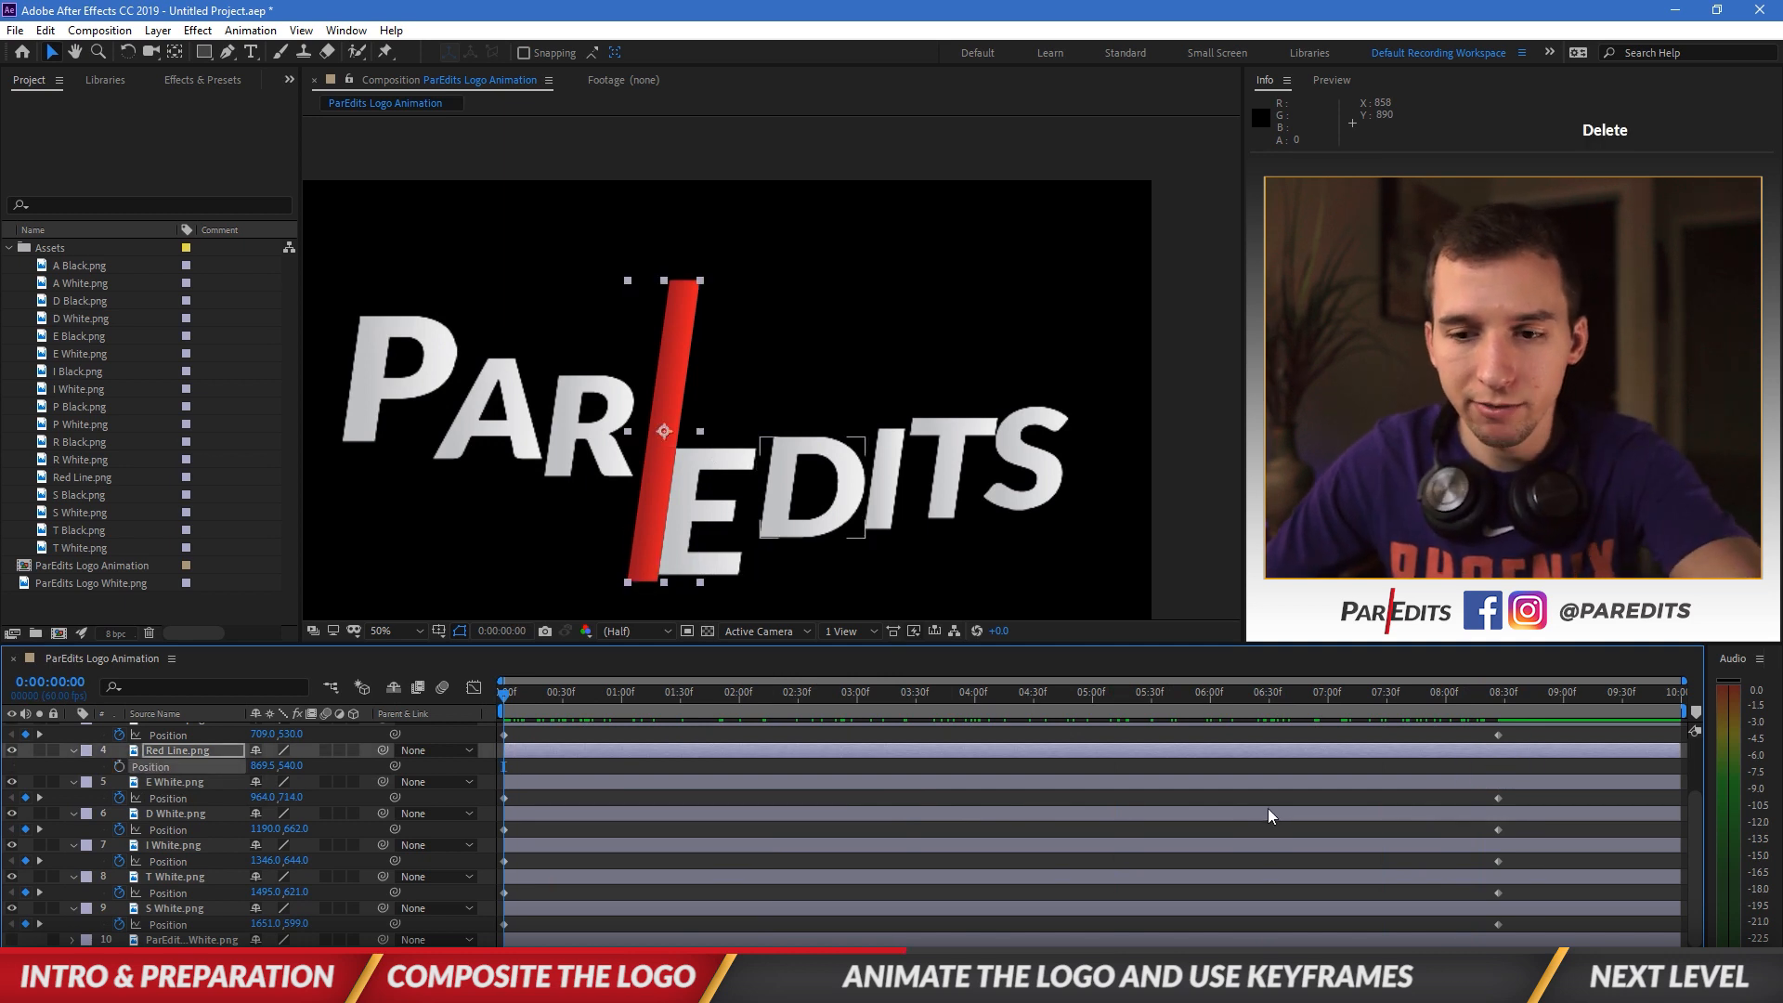
click(715, 777)
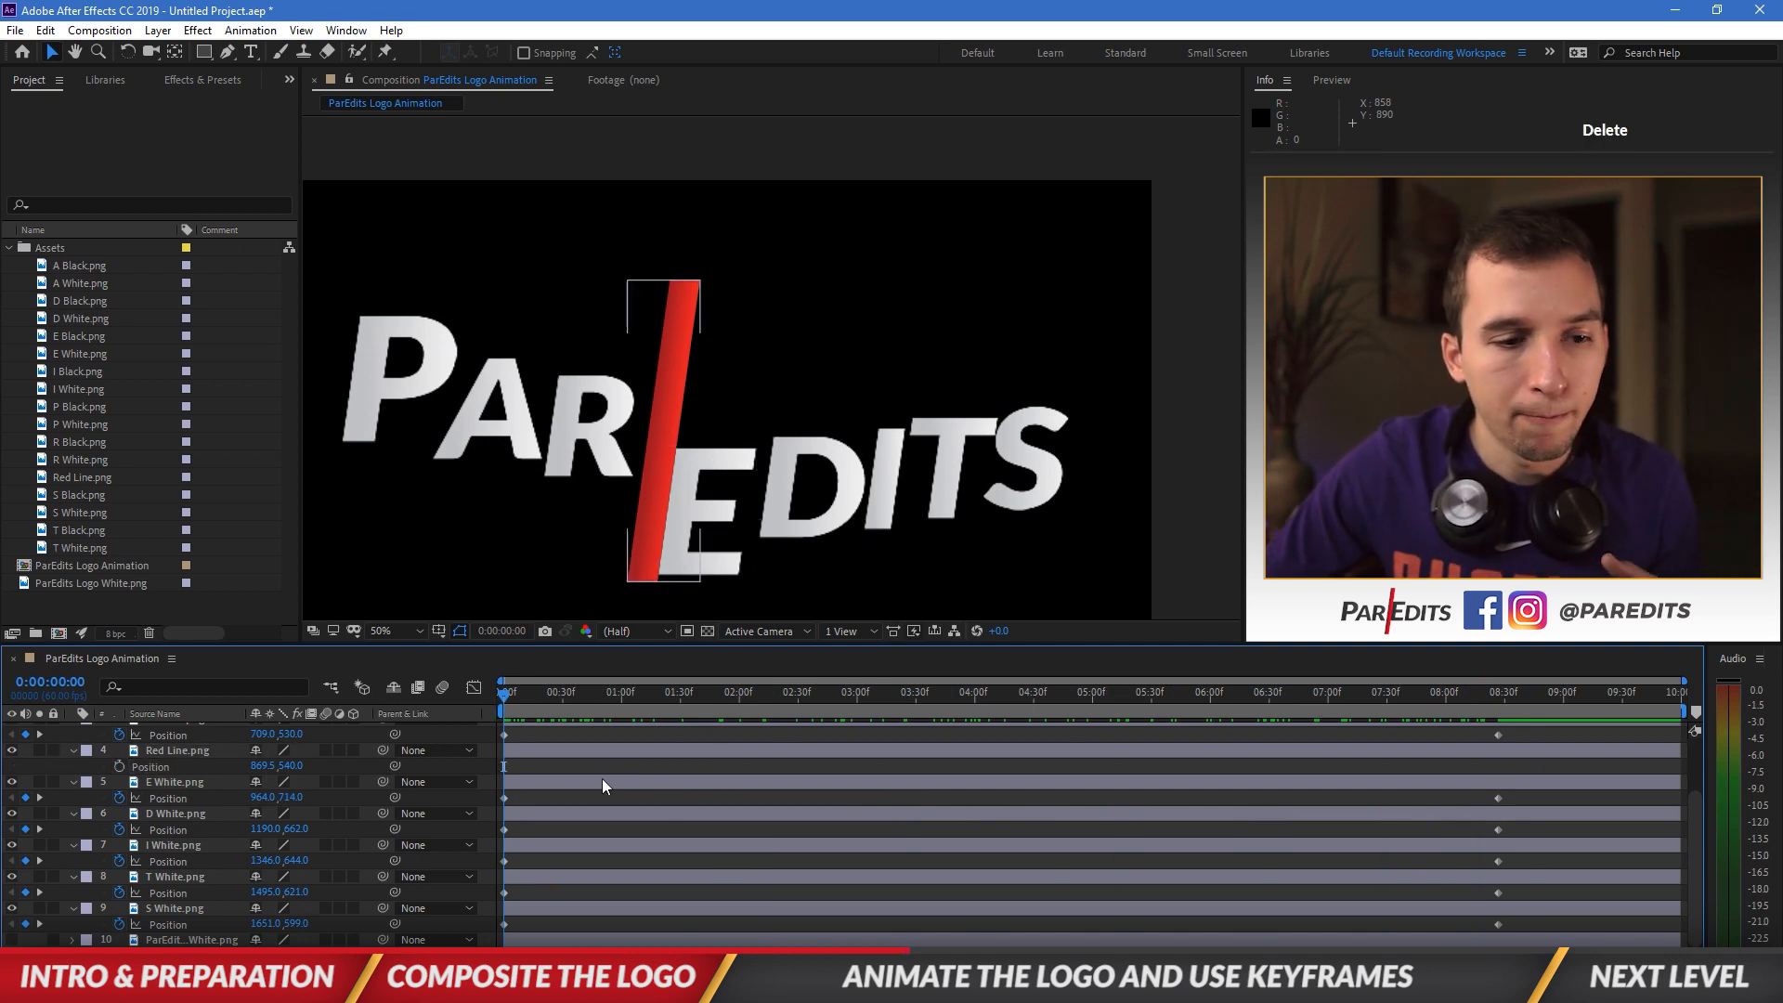
click(86, 751)
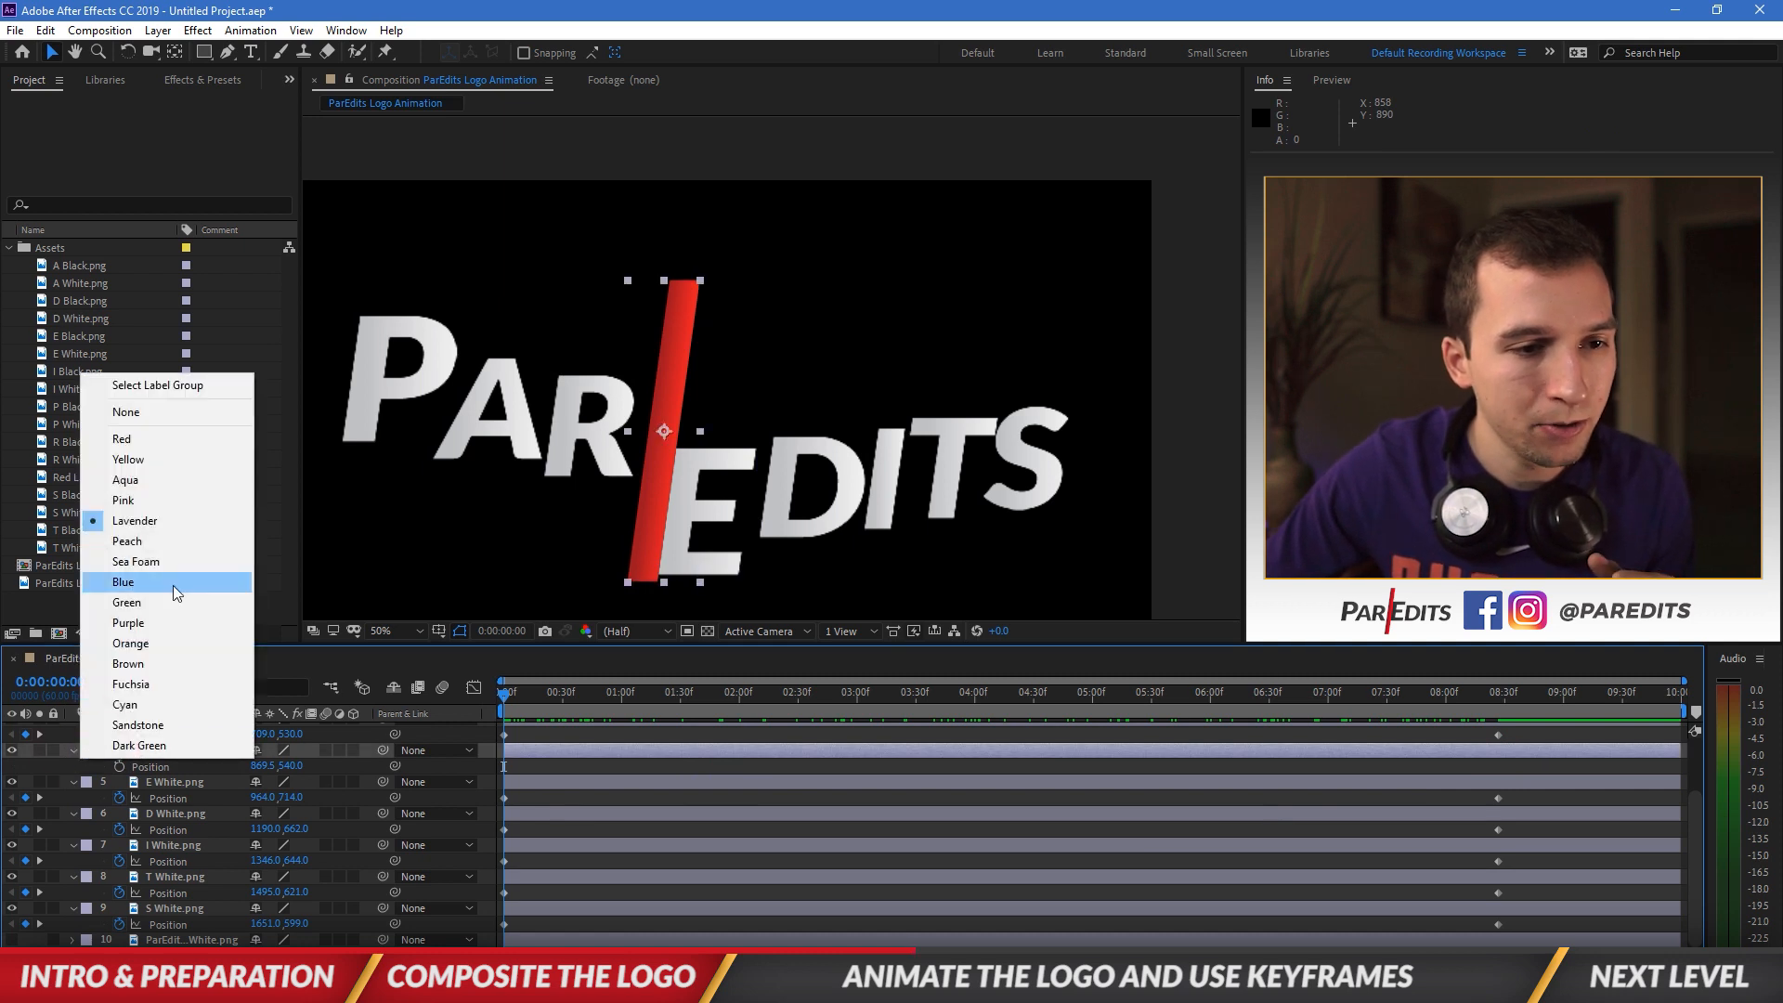
click(152, 442)
scroll(669, 778, up, 3)
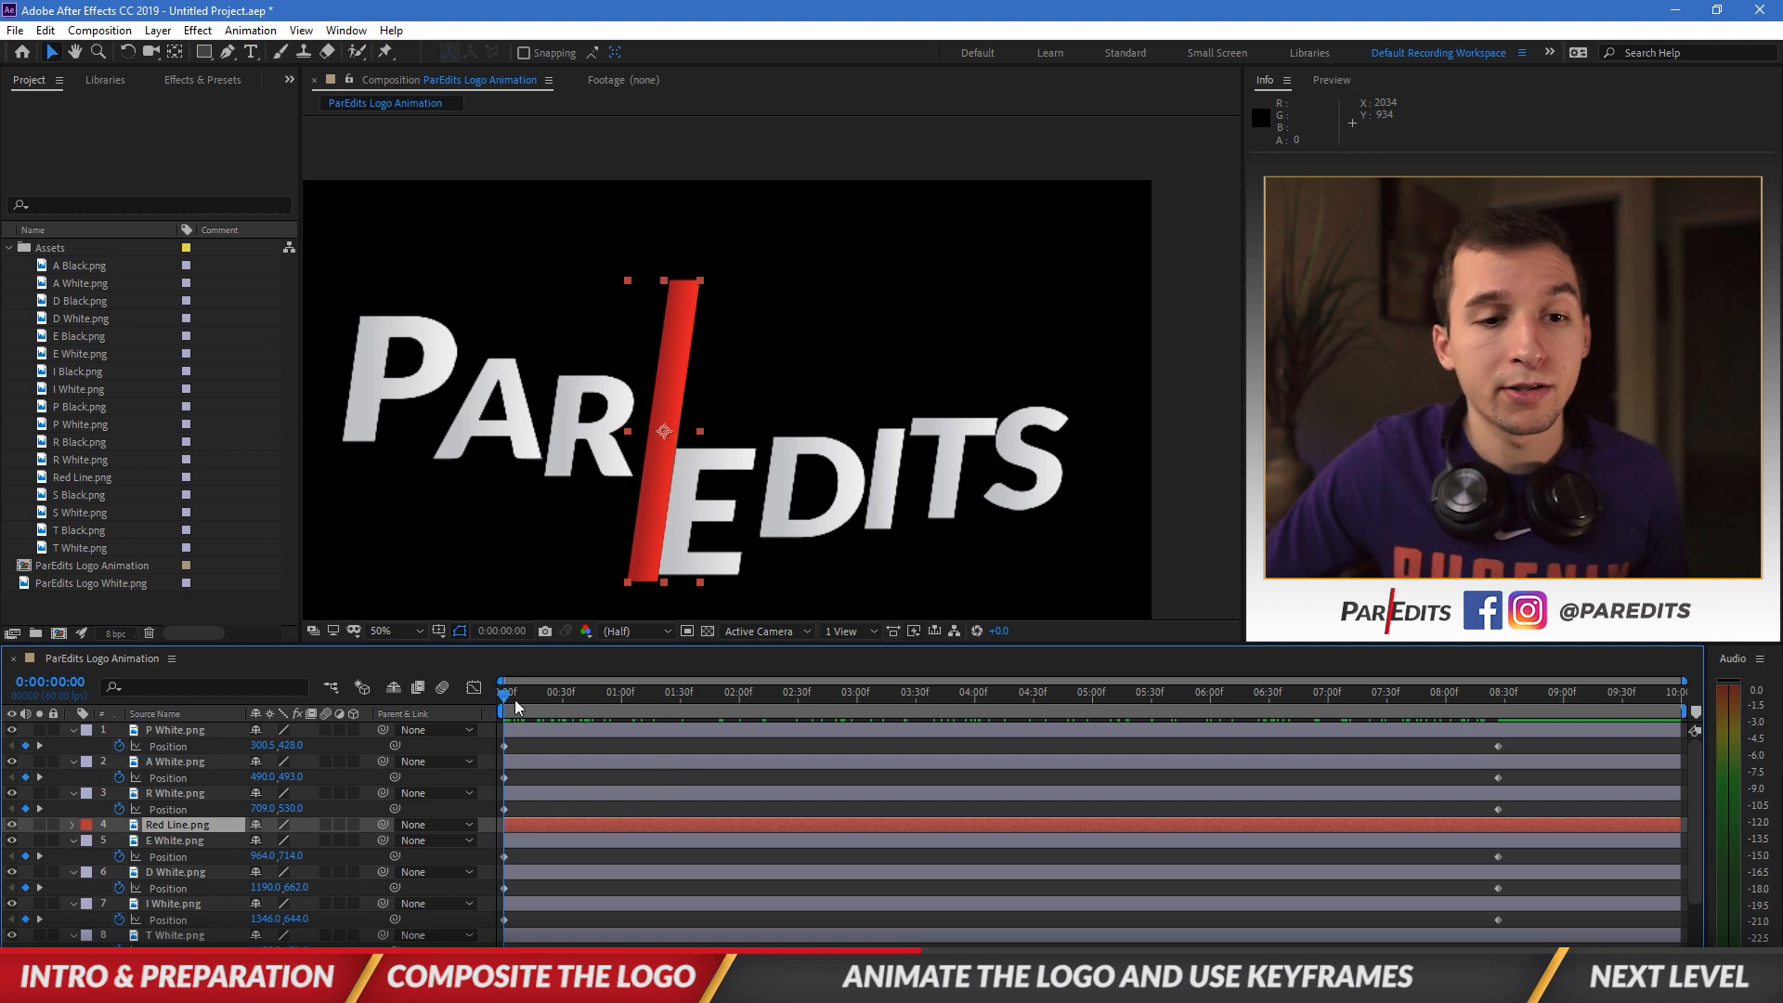
Step: Preview the letter animation, and move the R layer's end Position keyframe earlier to about 01:14f
key(space)
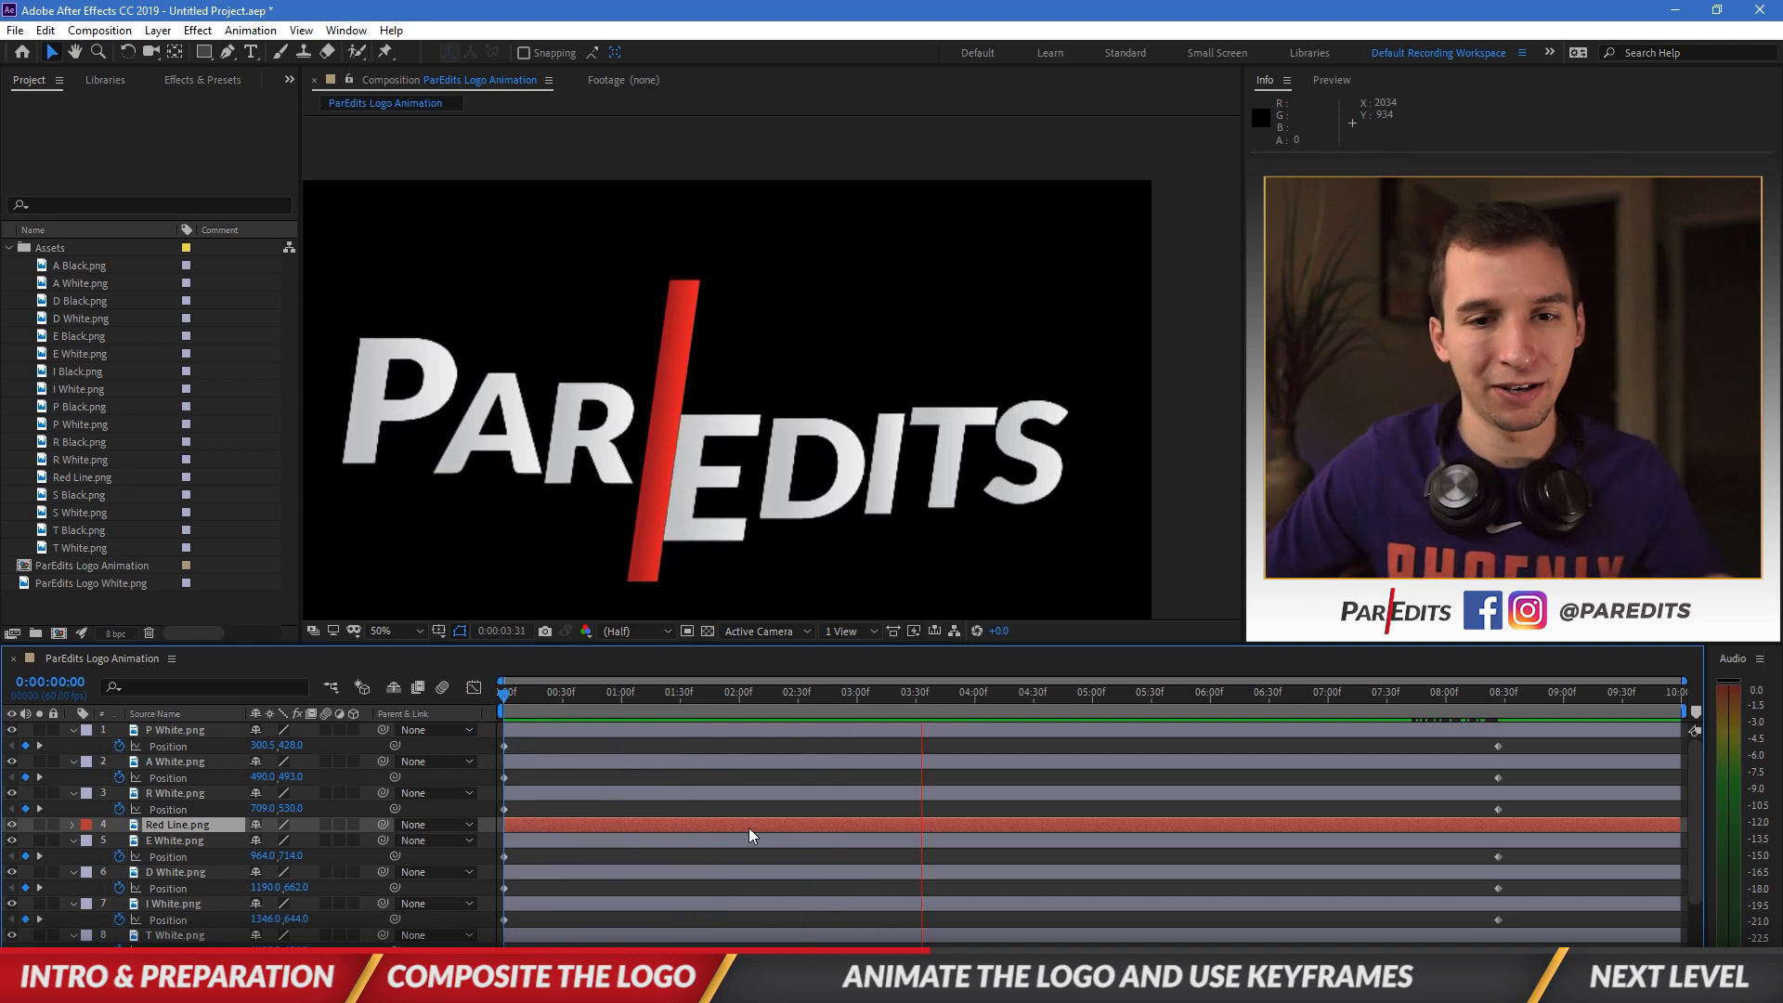
key(space)
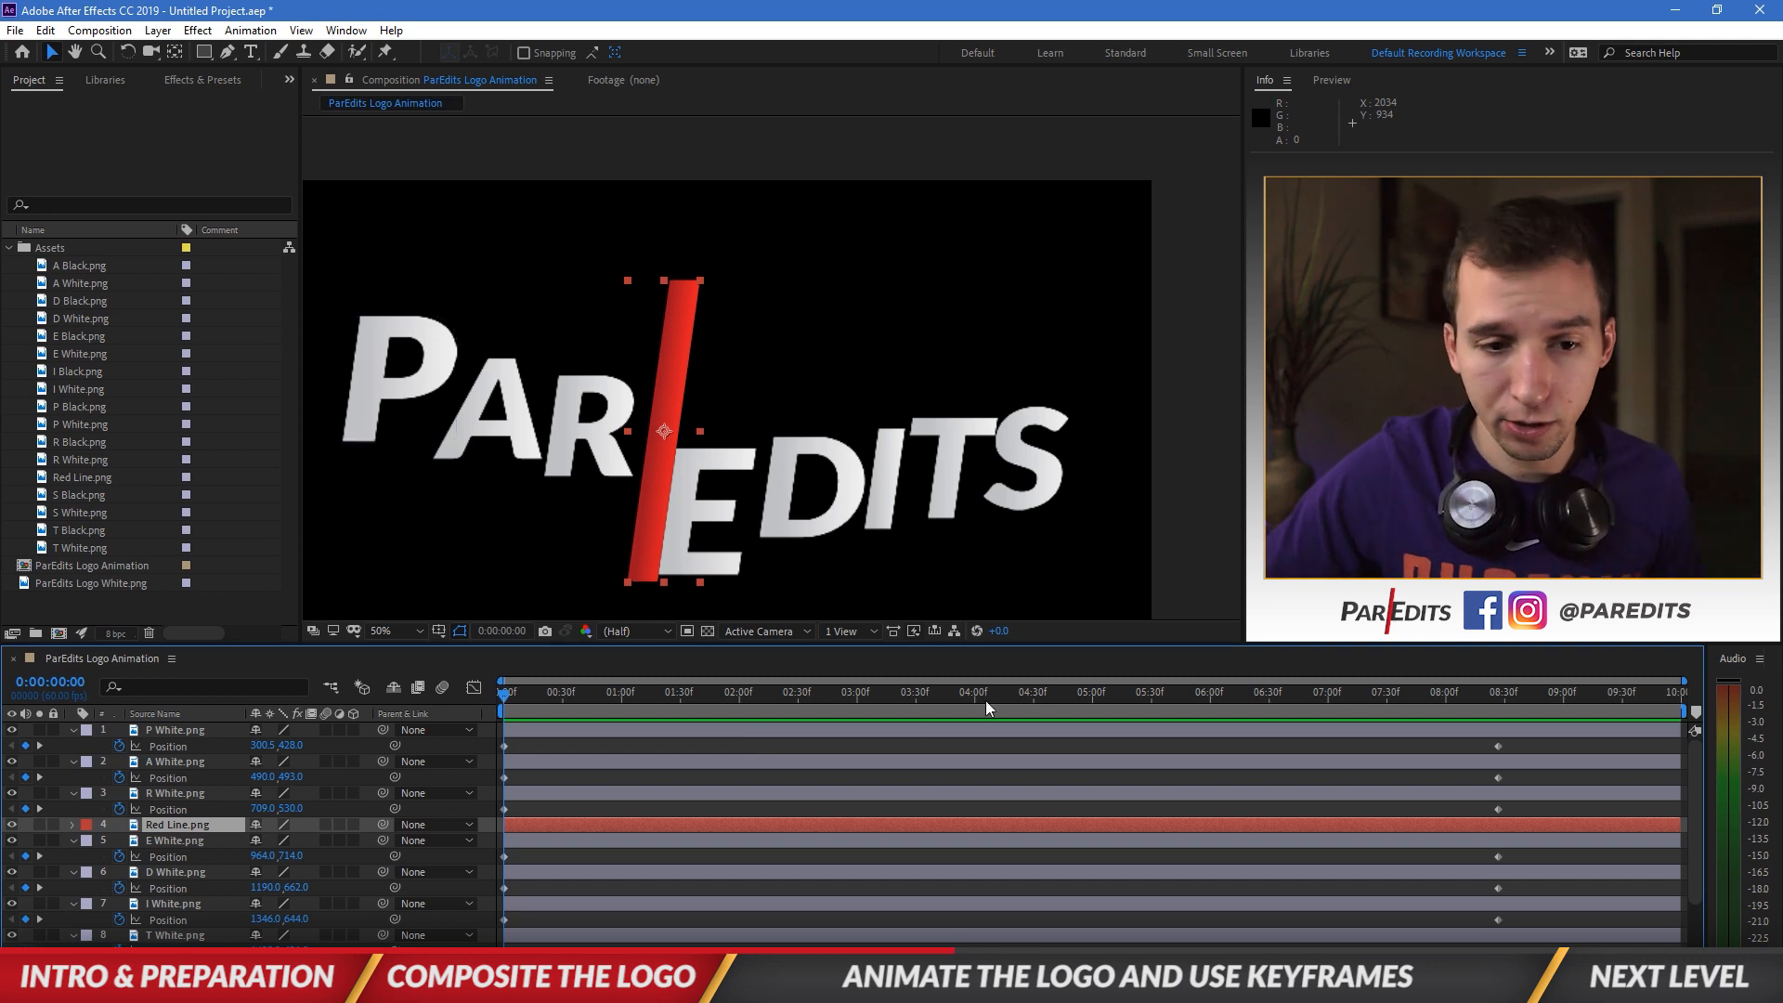
click(566, 795)
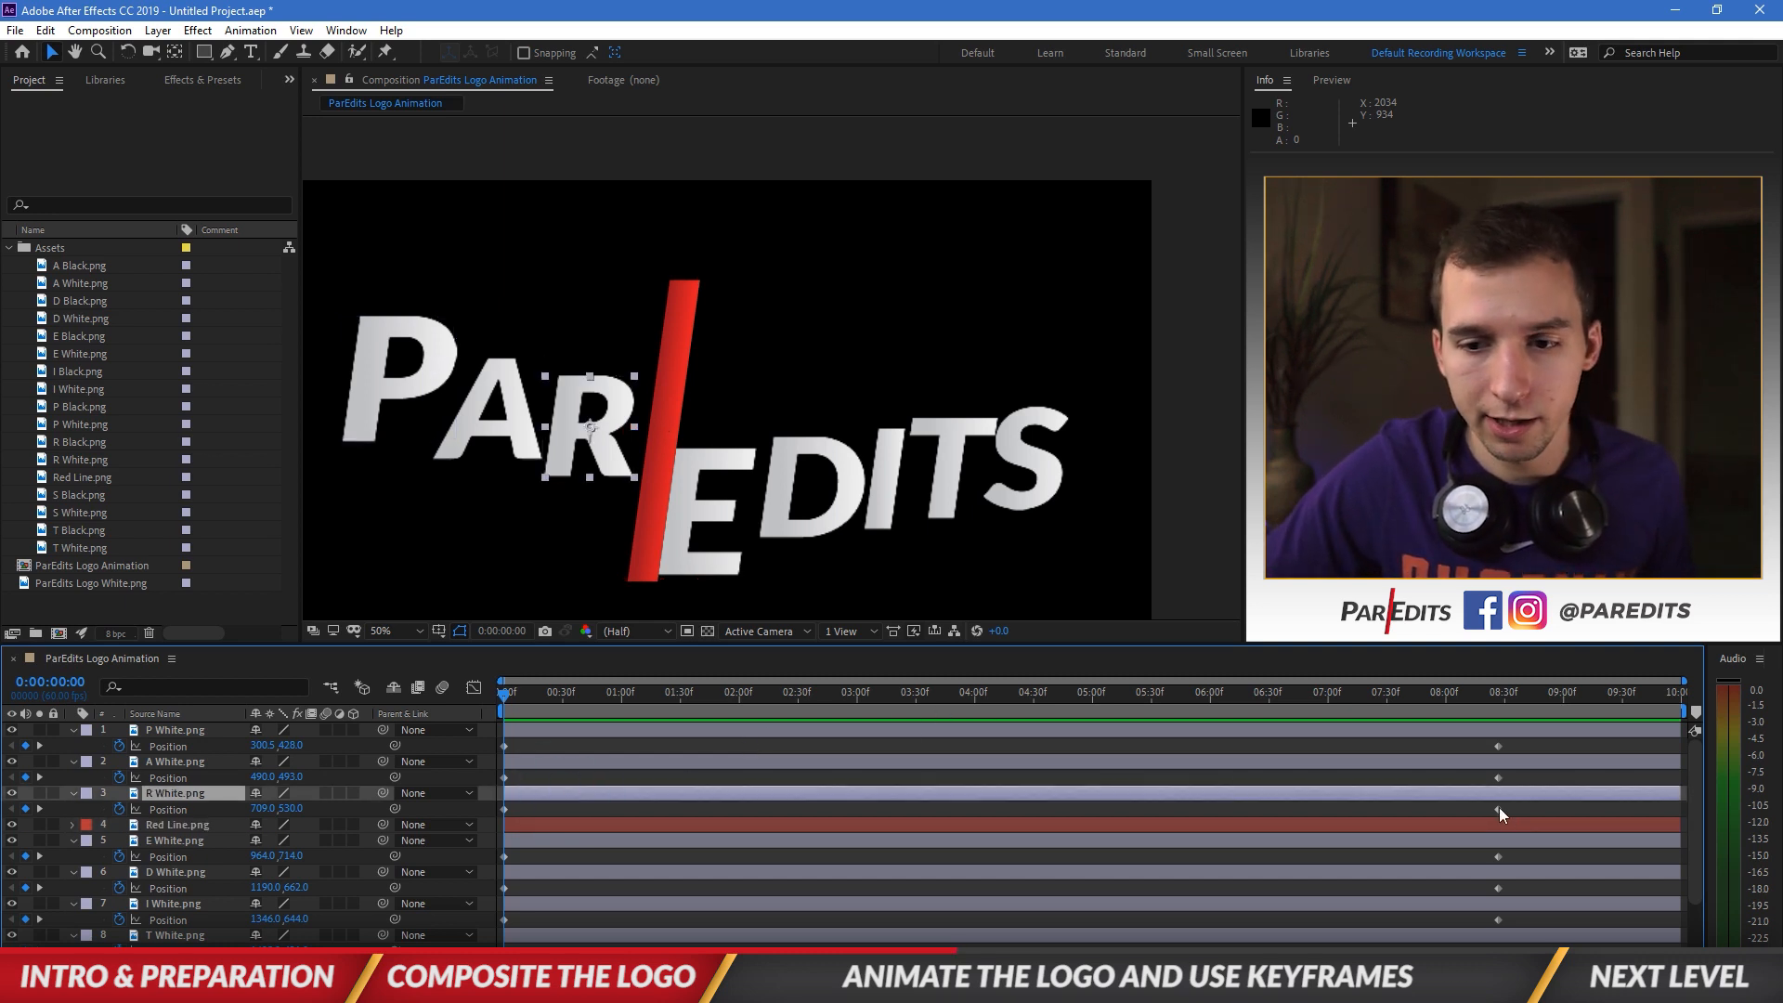
drag(1497, 810, 650, 809)
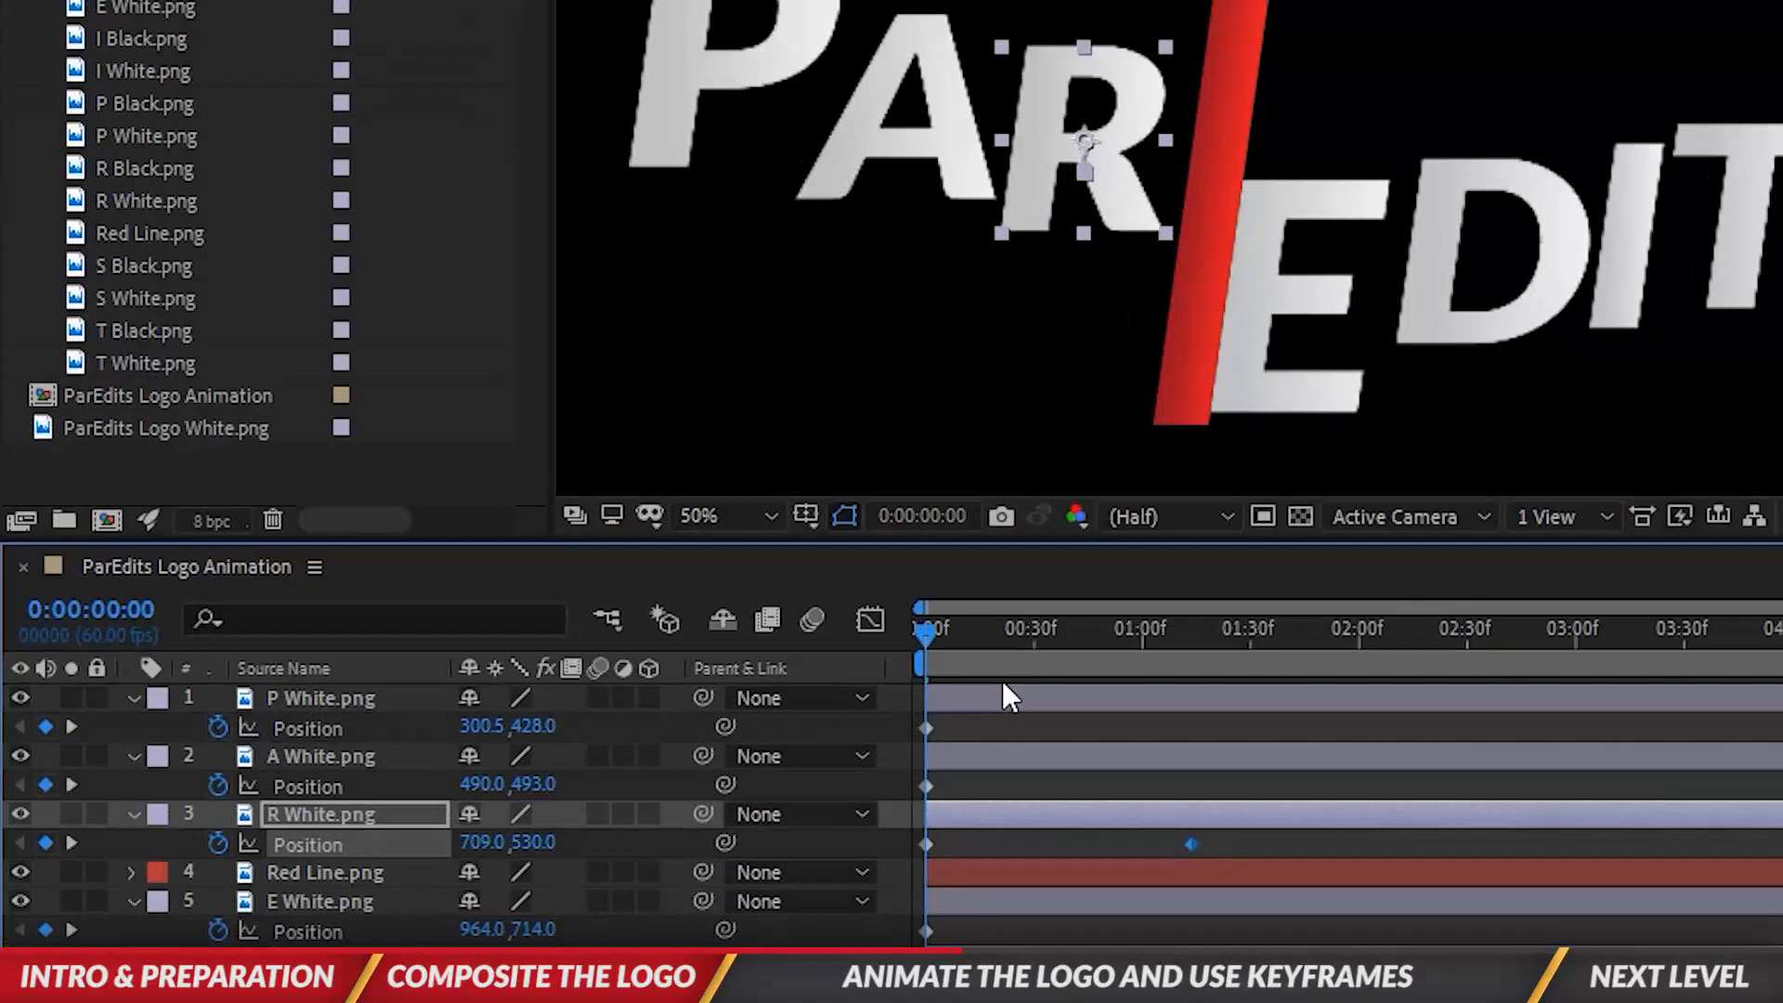
key(space)
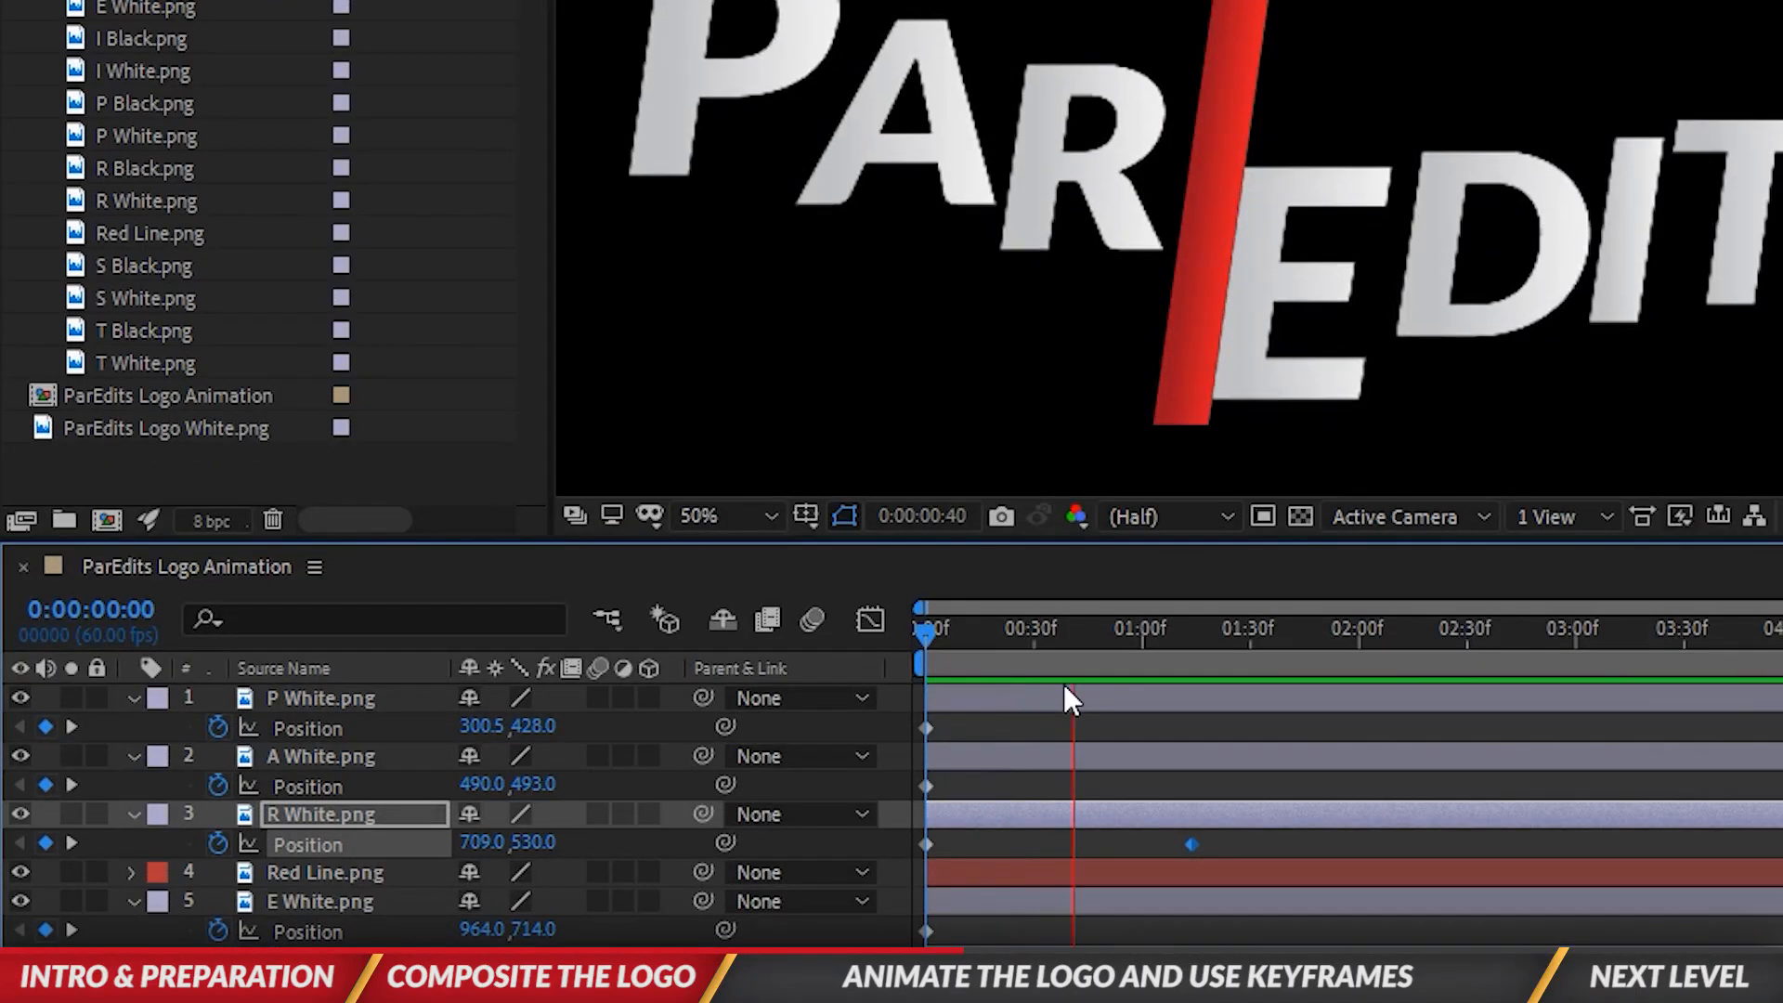
Step: Move the R layer's end Position keyframe to 0:00:00:30 and play the animation from the start
drag(1193, 840, 1045, 846)
click(1033, 643)
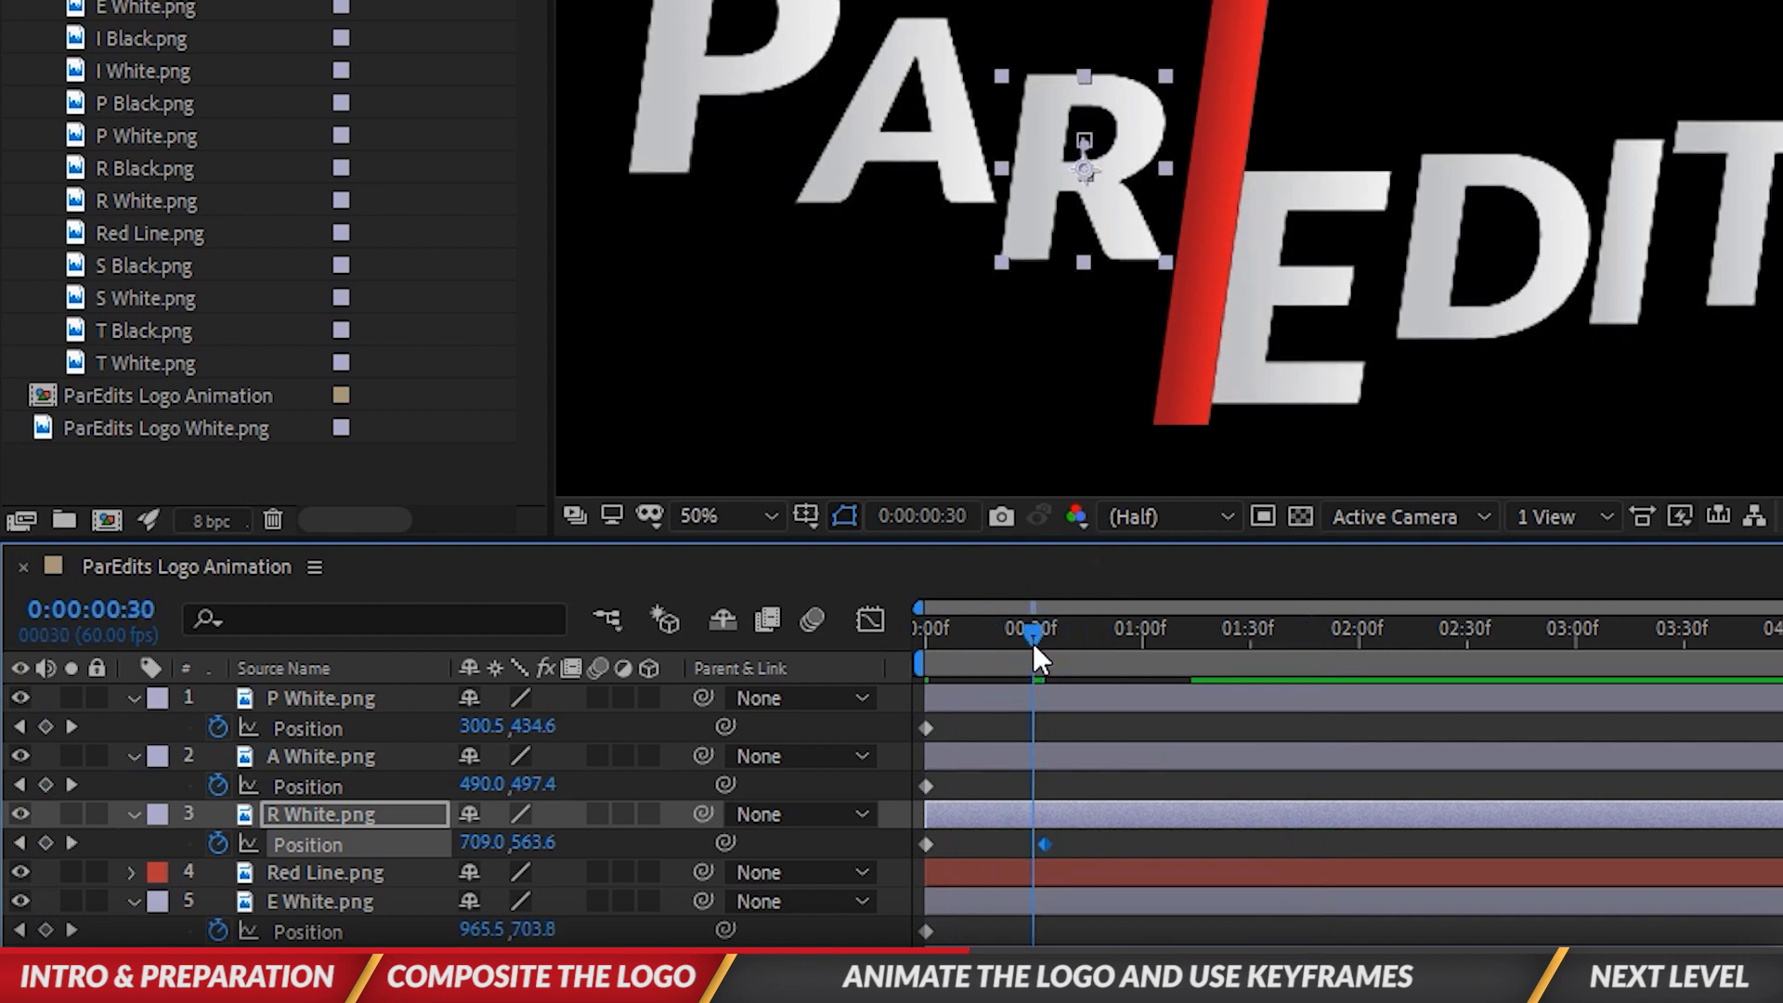
drag(1045, 845, 1028, 849)
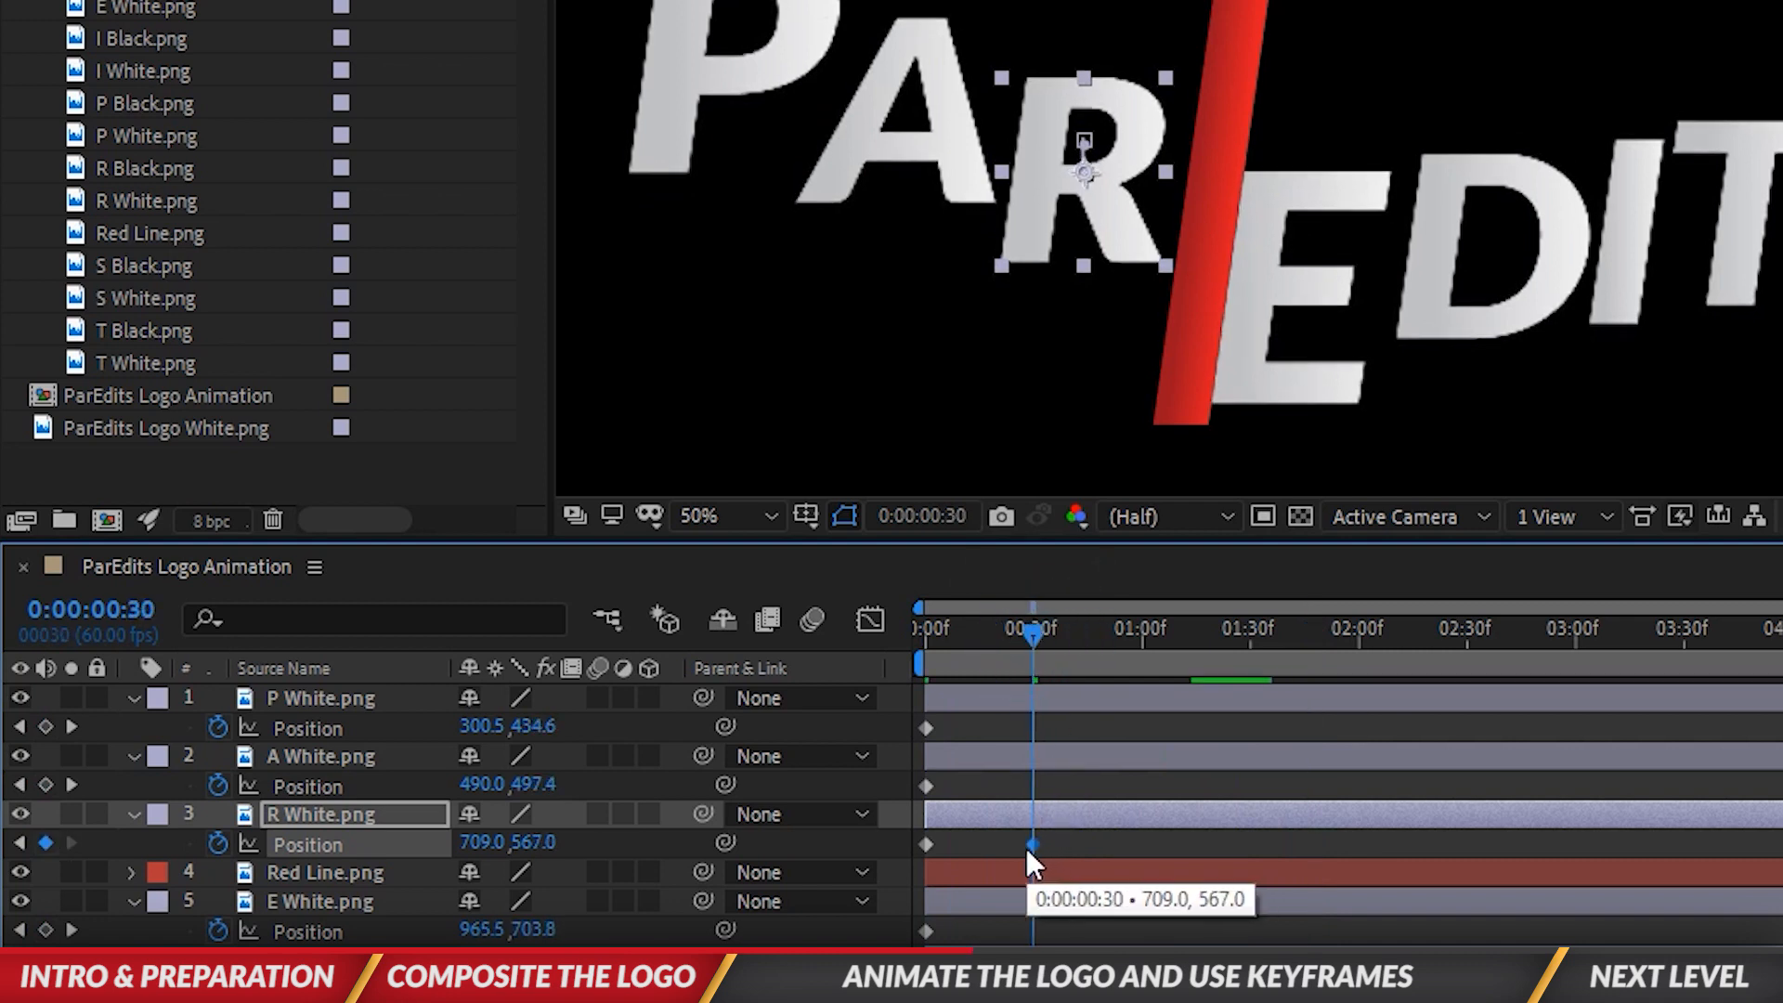
drag(1002, 632, 638, 637)
key(space)
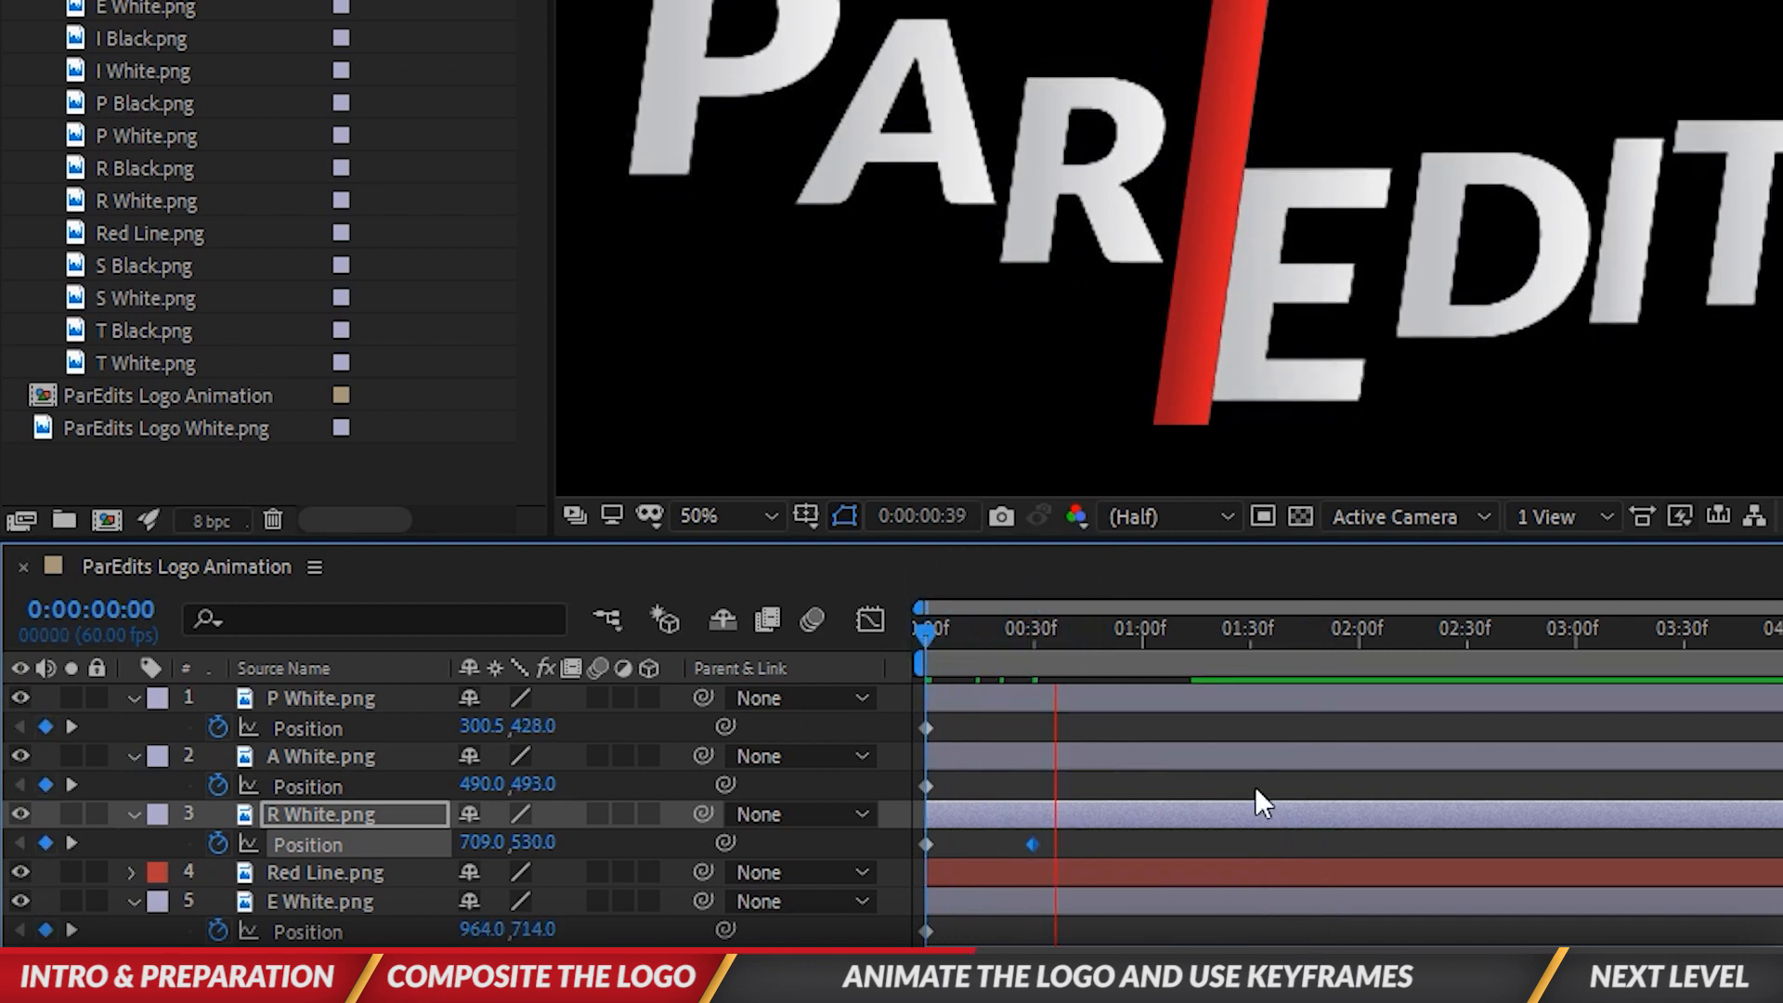
key(space)
Step: Place the R layer's end Position keyframe exactly at 0:00:00:15 and preview the faster movement from the start
drag(1037, 845, 981, 847)
click(984, 682)
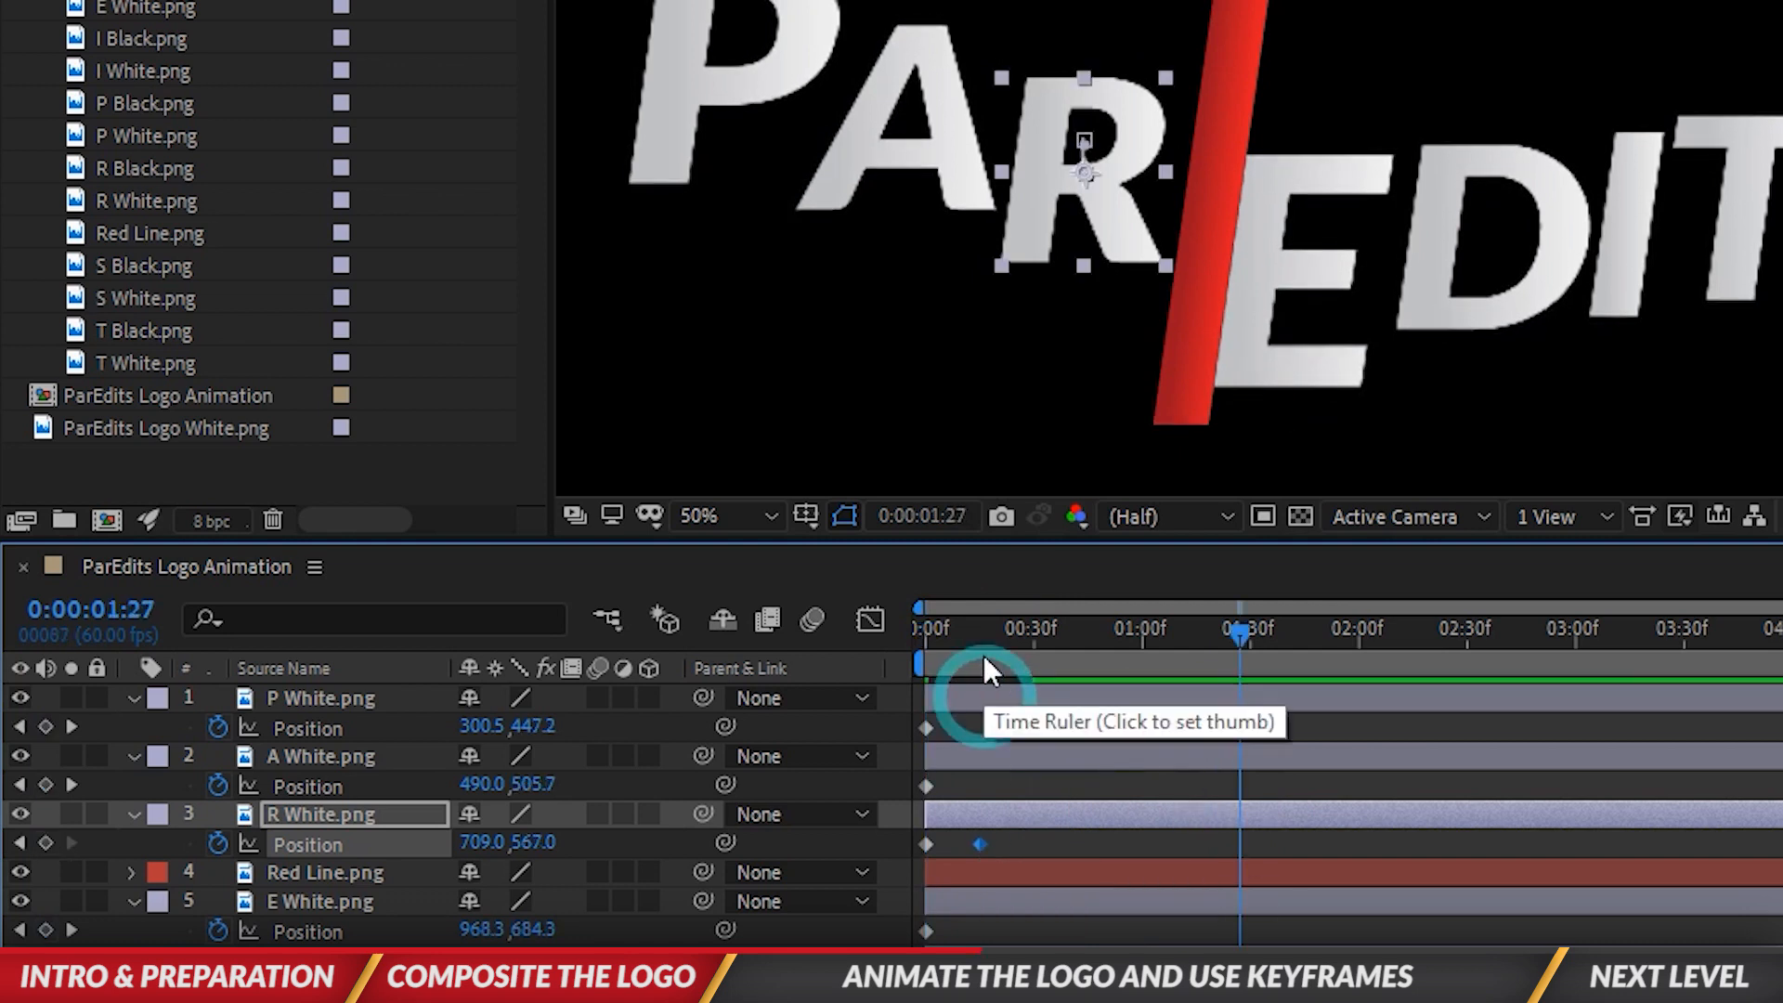
click(984, 641)
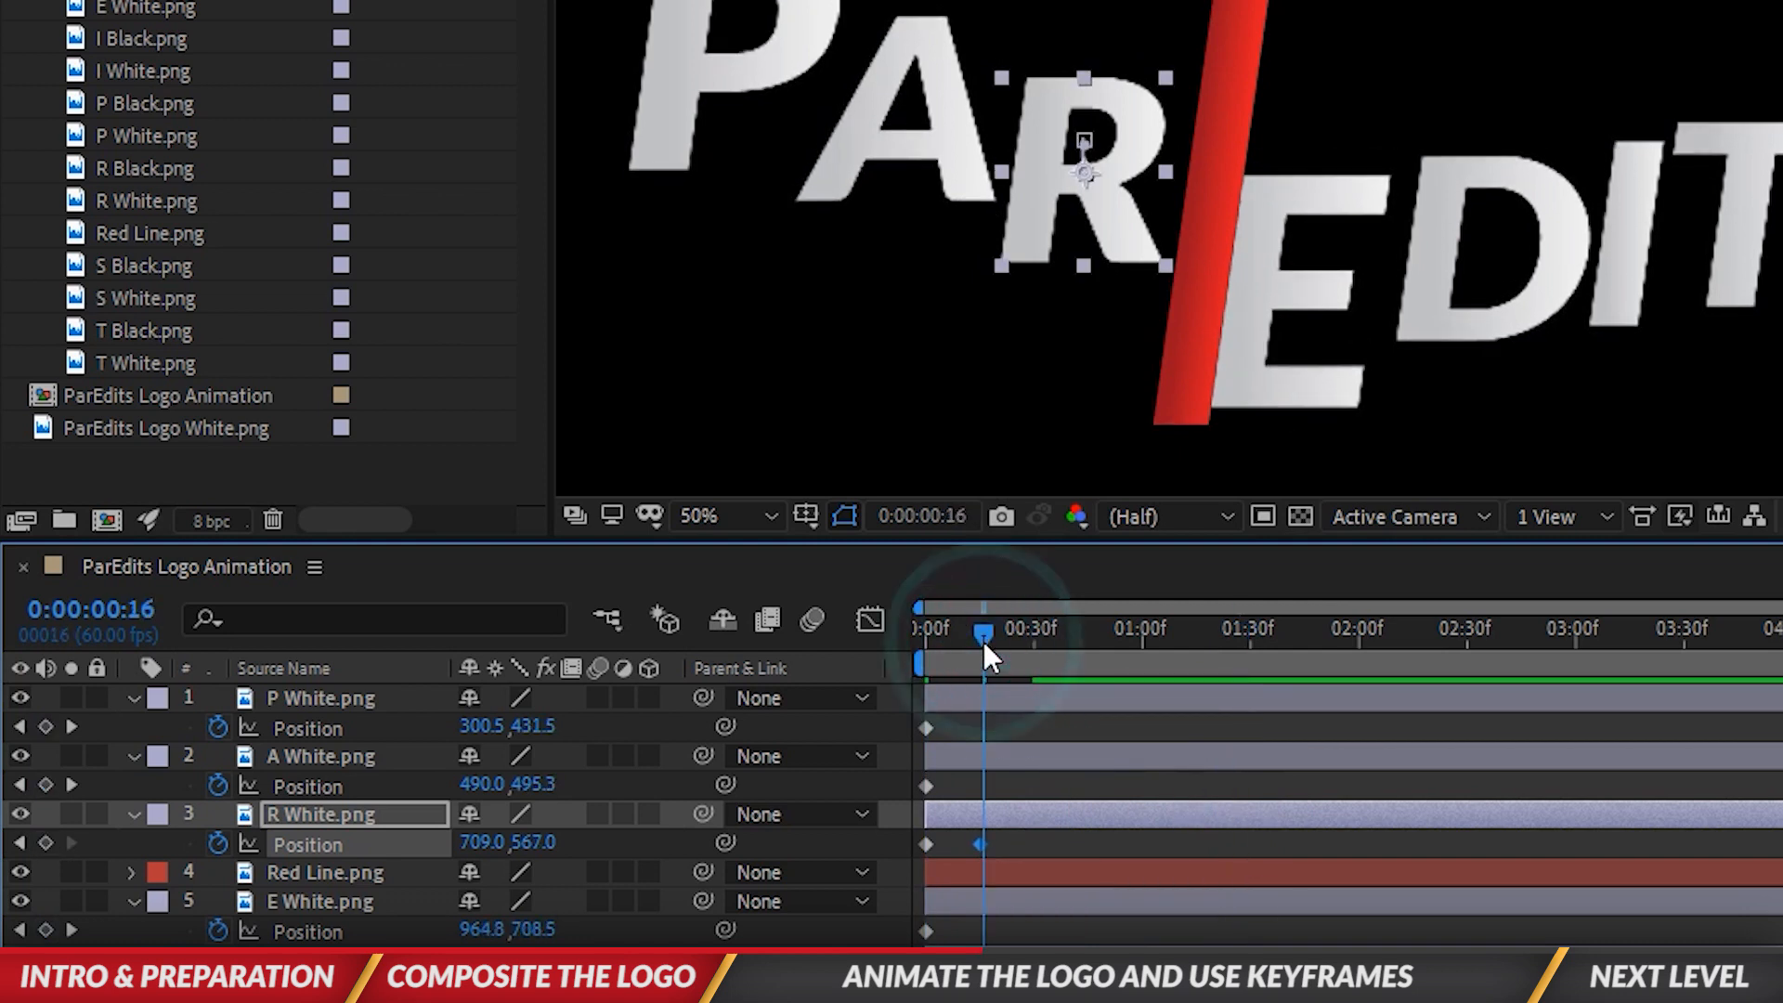
click(156, 621)
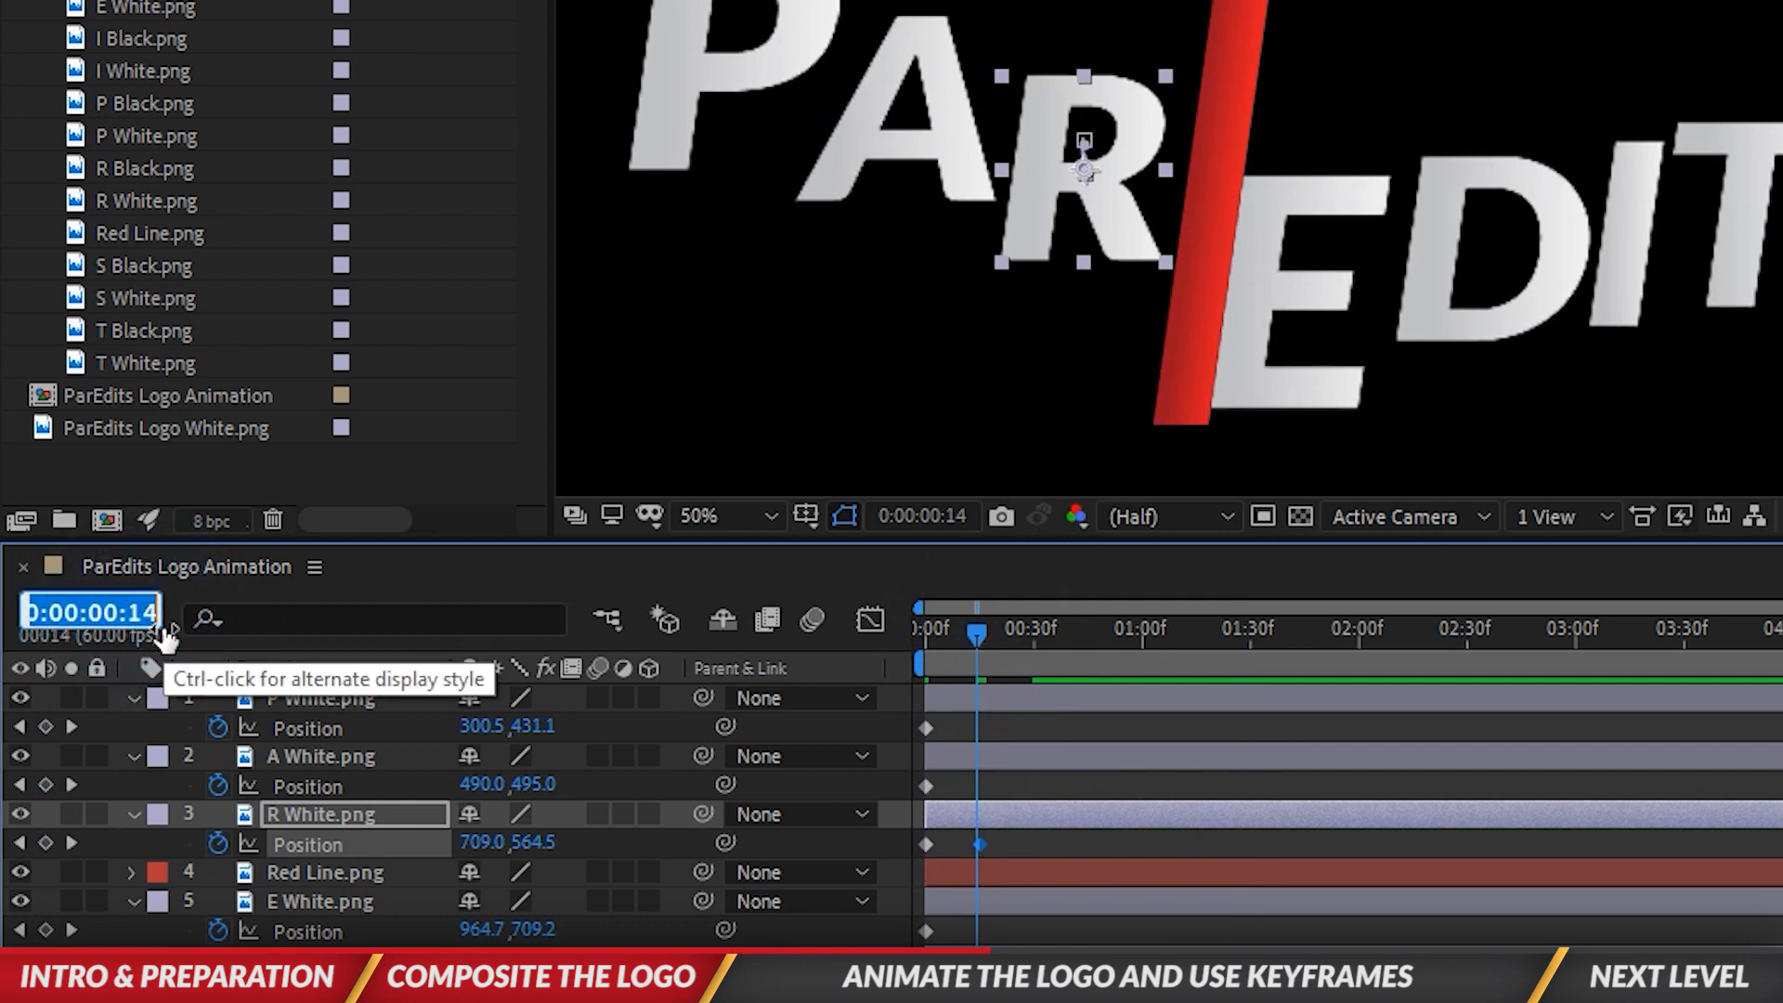
text(15)
key(Return)
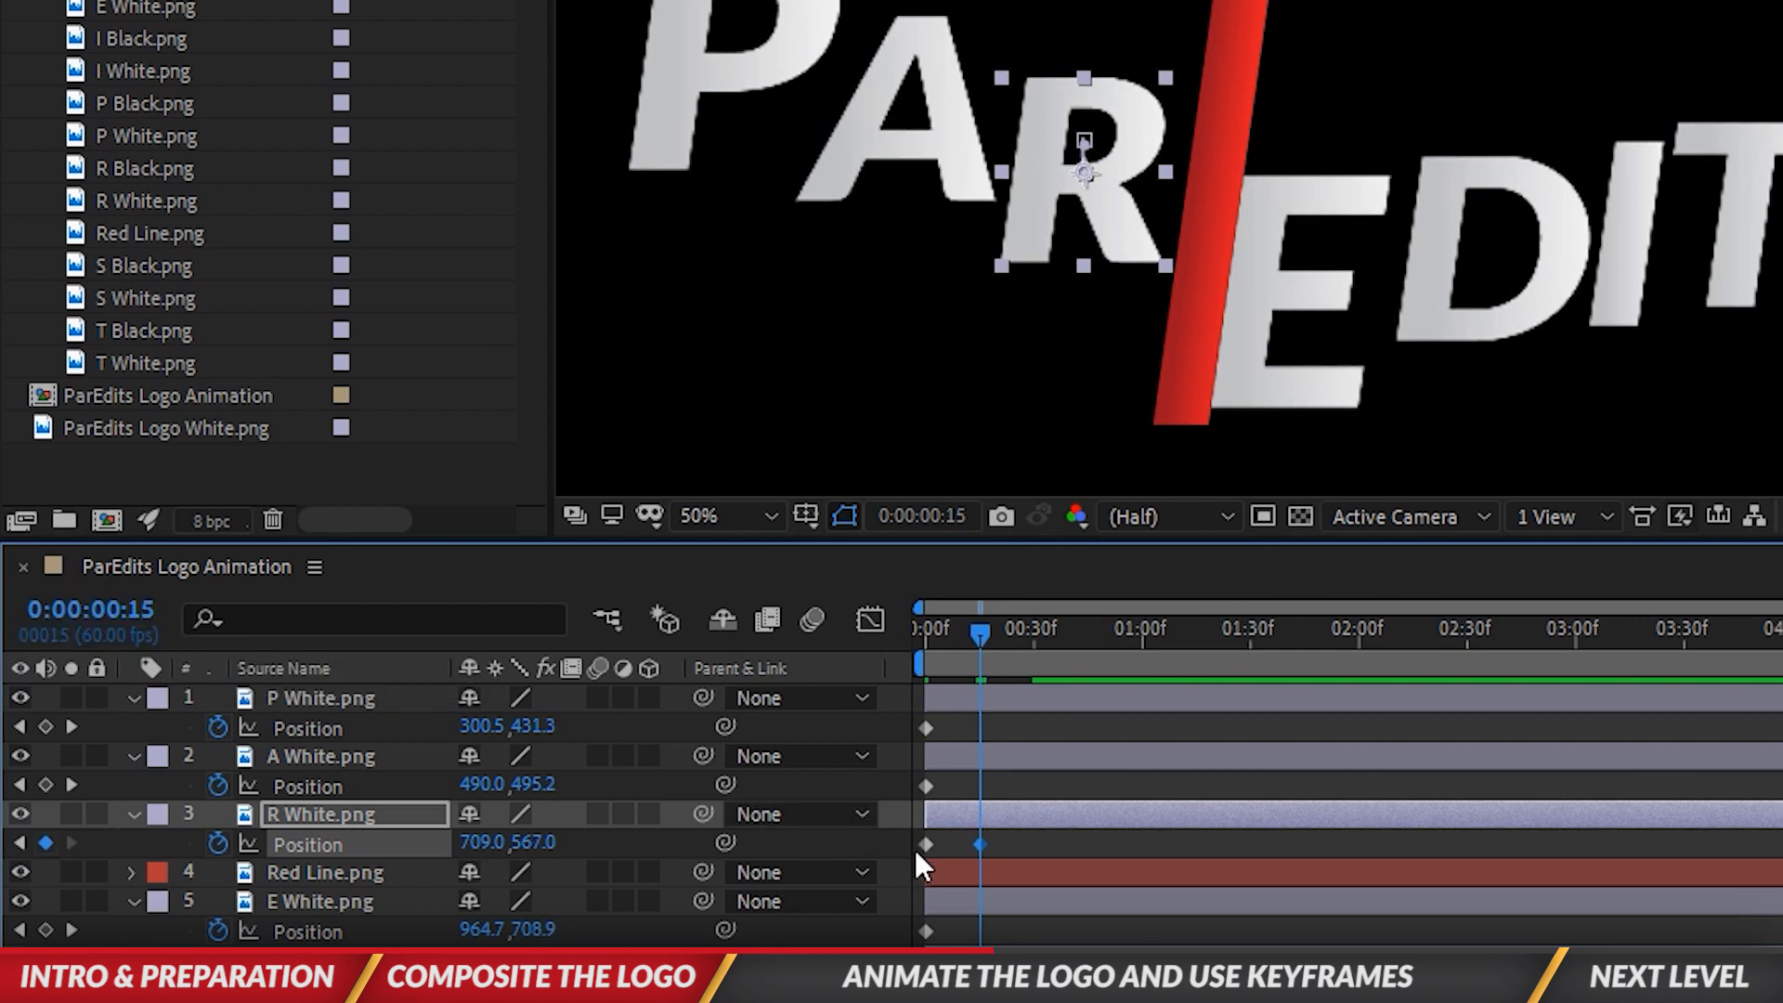
mouse_move(982, 844)
mouse_down()
mouse_move(1052, 851)
mouse_move(994, 851)
mouse_up()
click(978, 851)
drag(971, 643, 927, 637)
key(space)
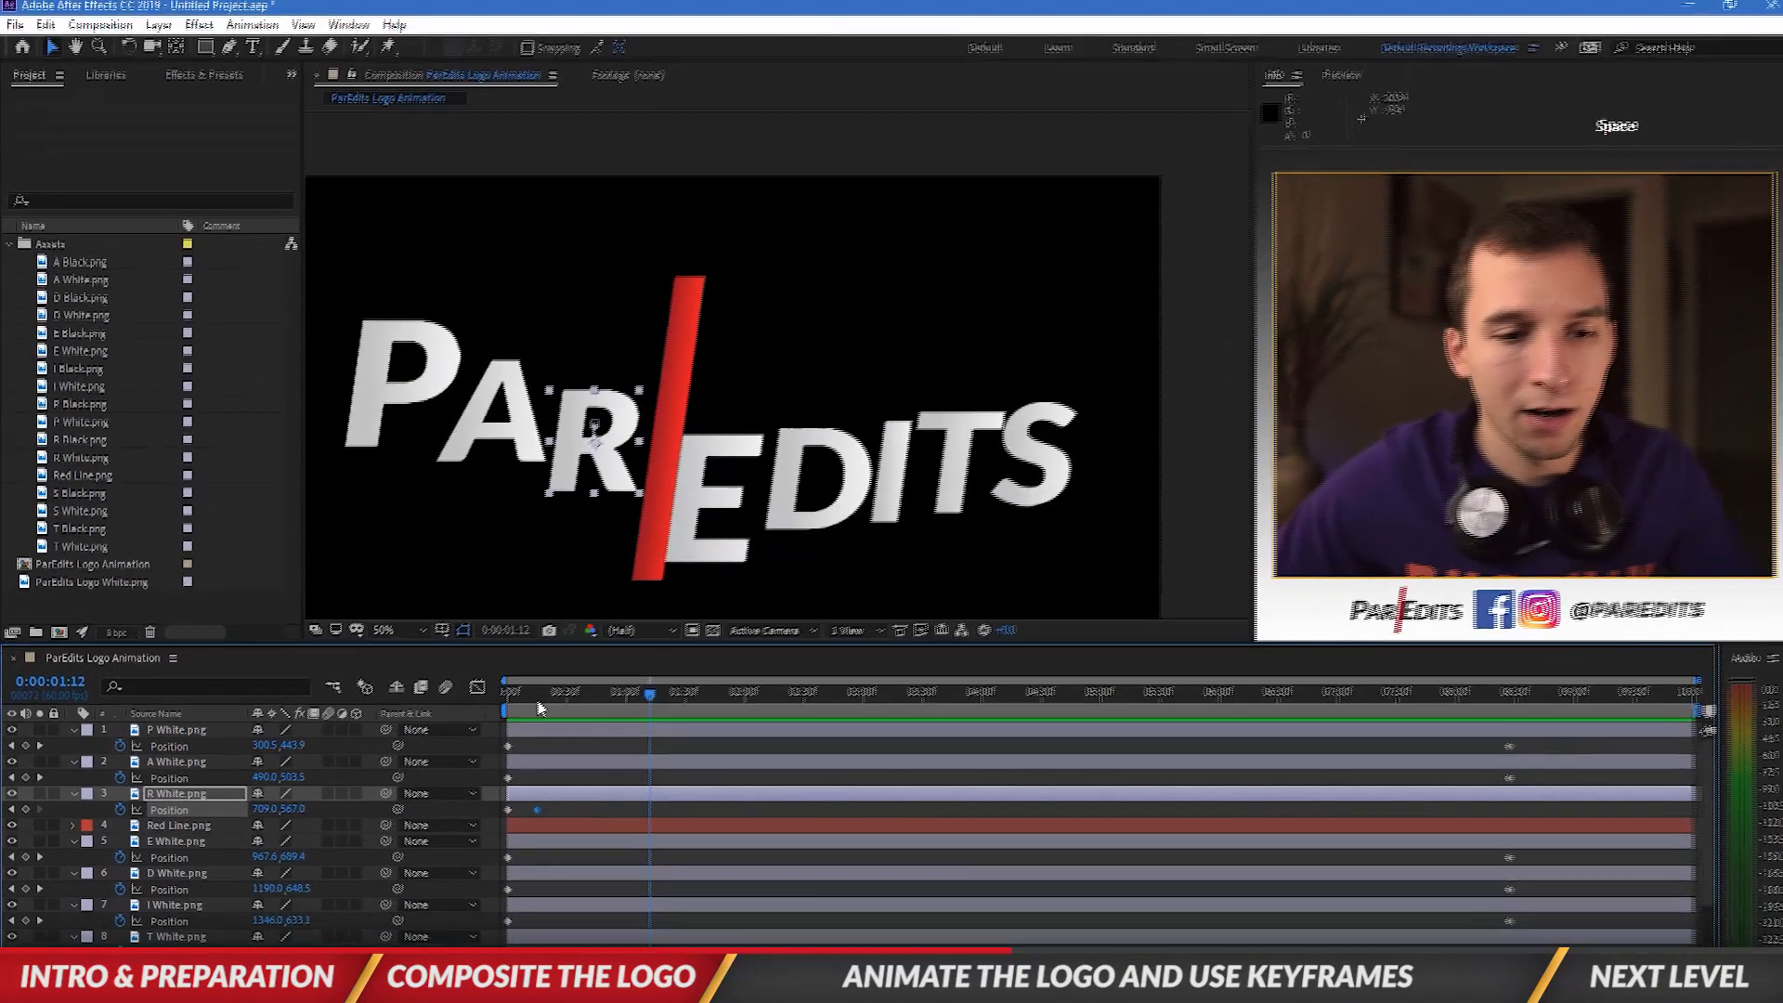
Step: Move the A layer's end Position keyframe to 0:00:00:30
drag(648, 683, 533, 697)
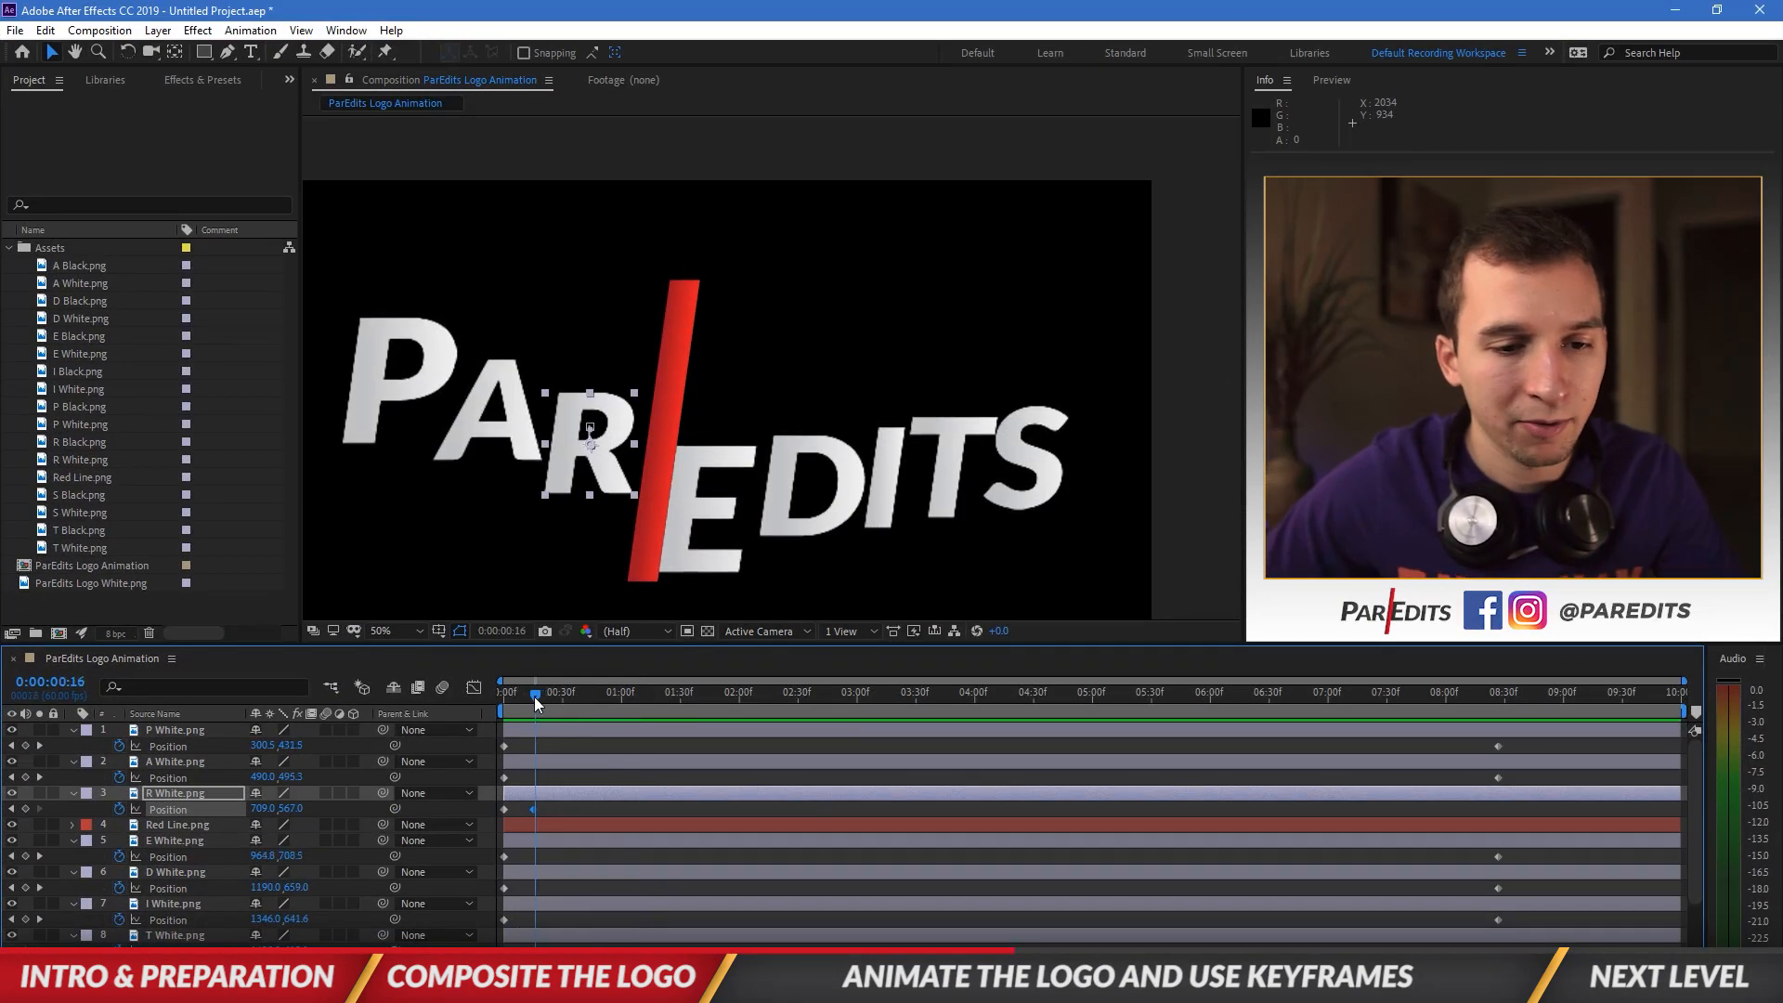
click(86, 684)
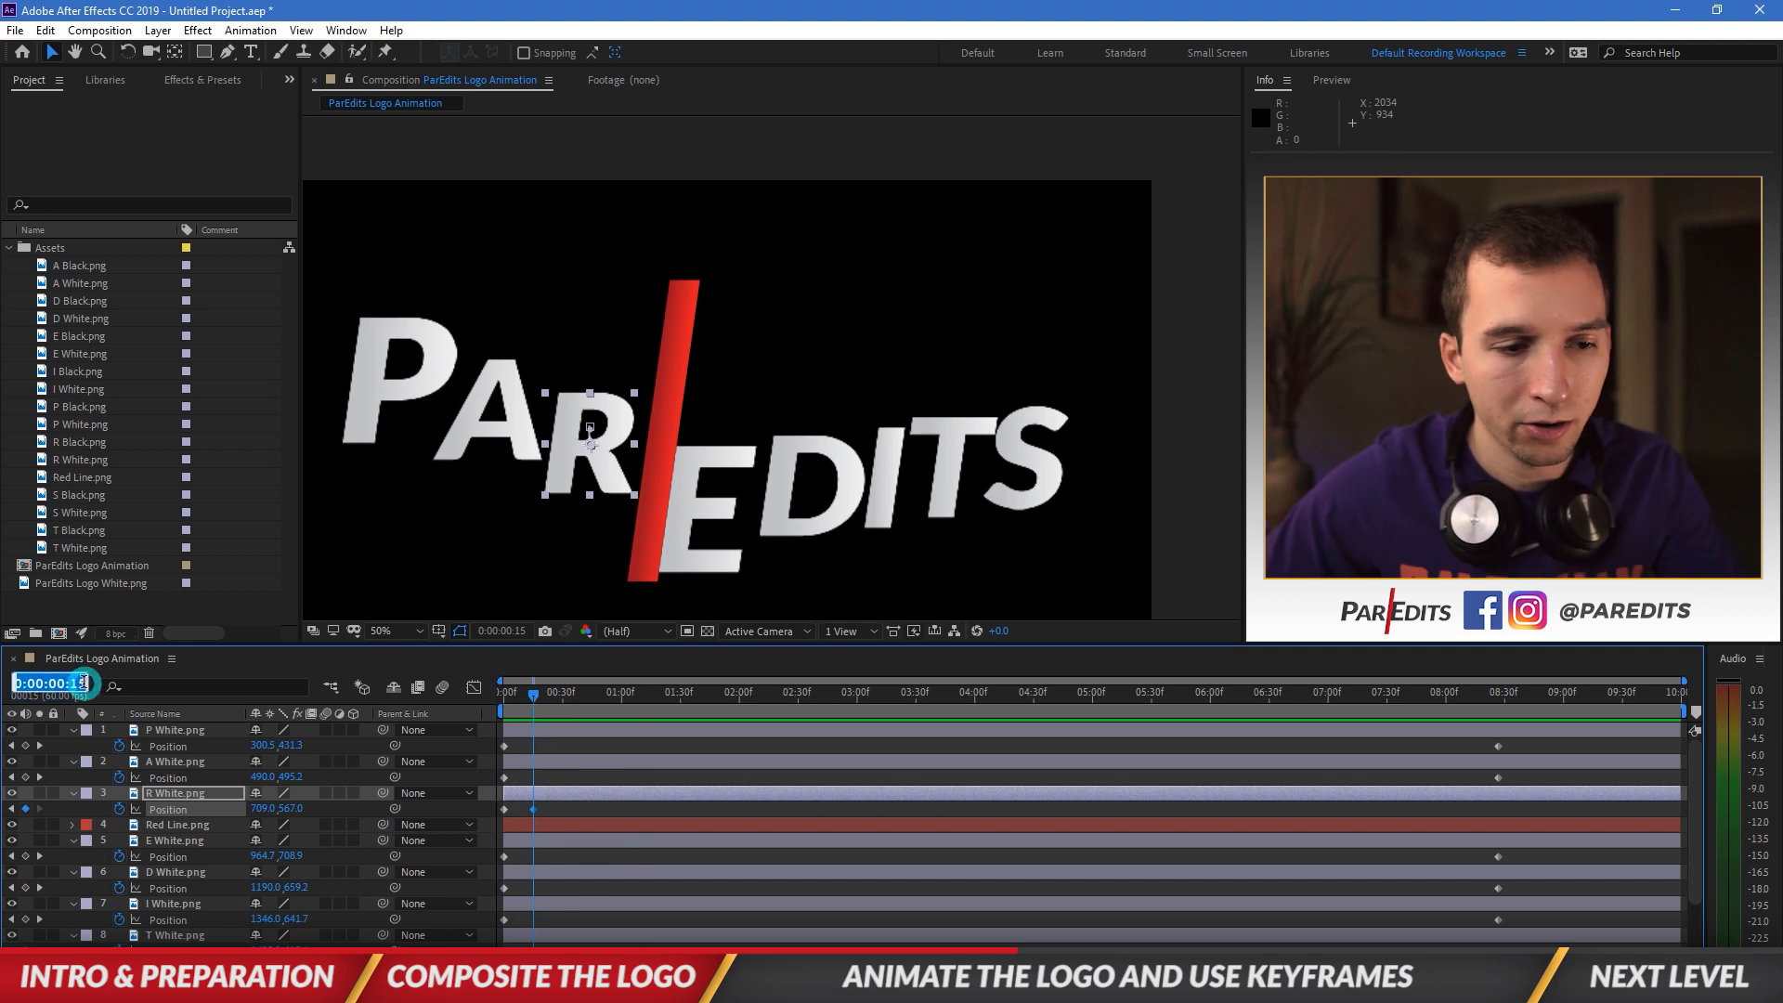
text(30)
key(Return)
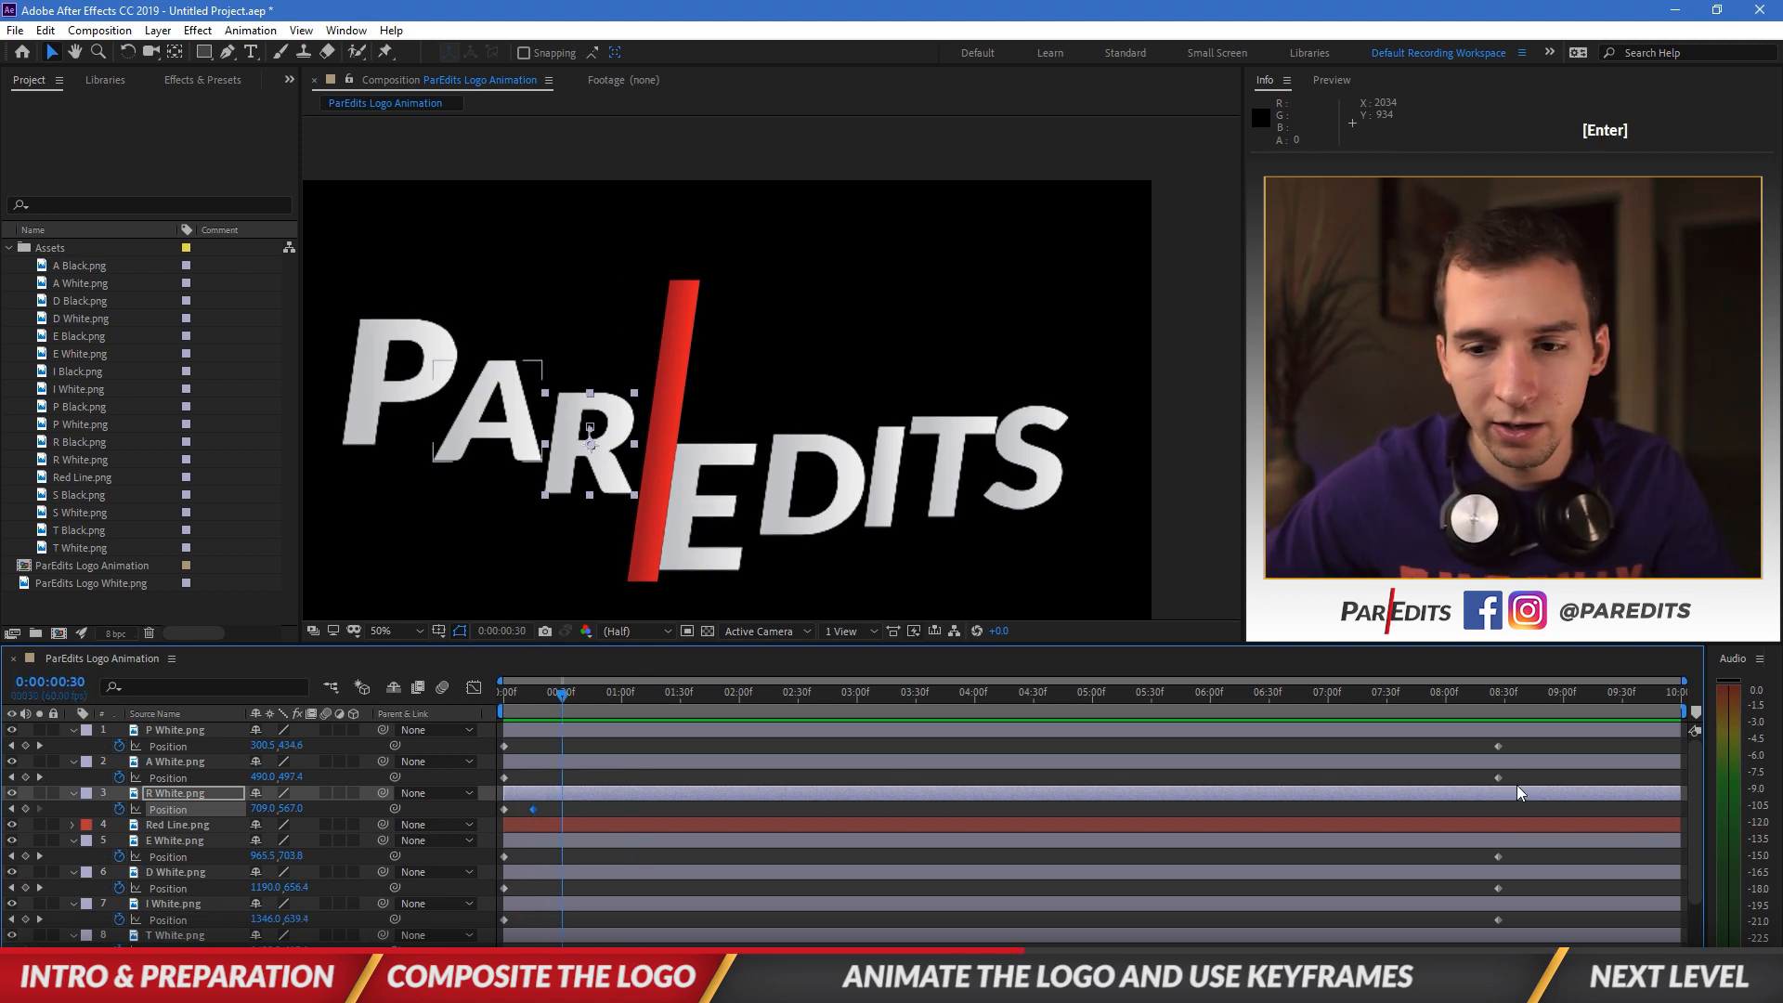
drag(1498, 777, 565, 783)
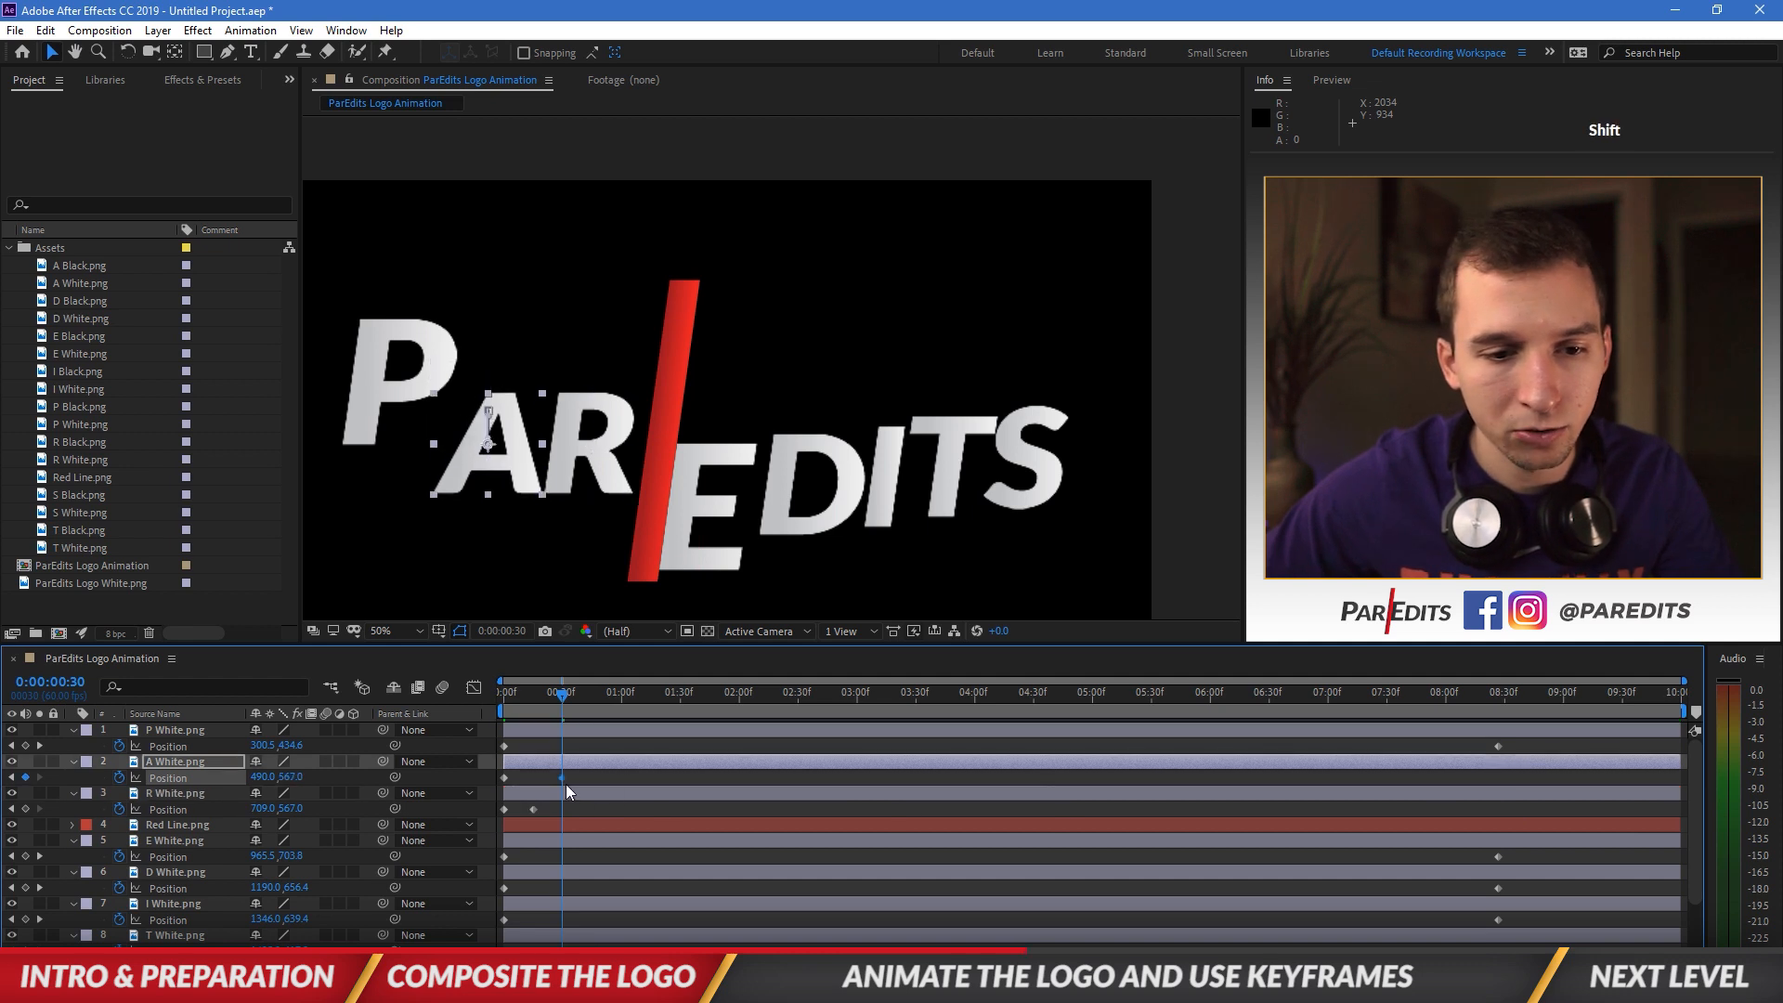
Step: Move the P layer's end Position keyframe to 0:00:00:45 and preview the result from the start
click(77, 681)
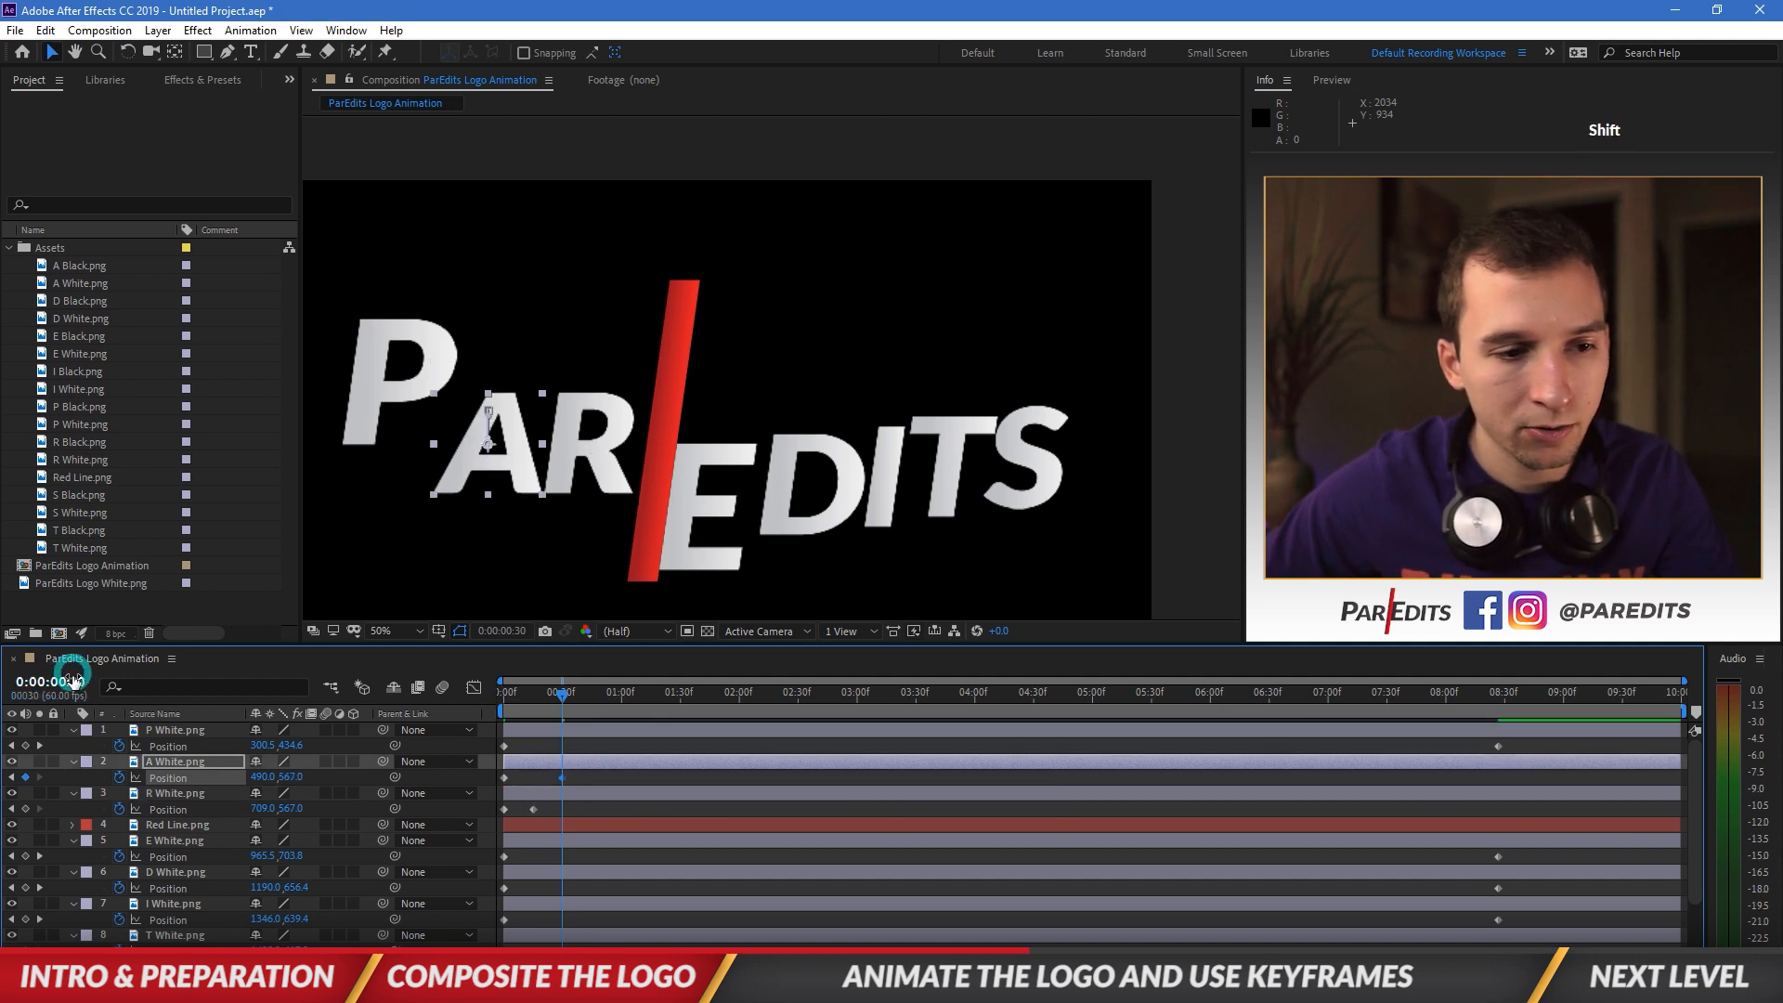
text(45)
key(Return)
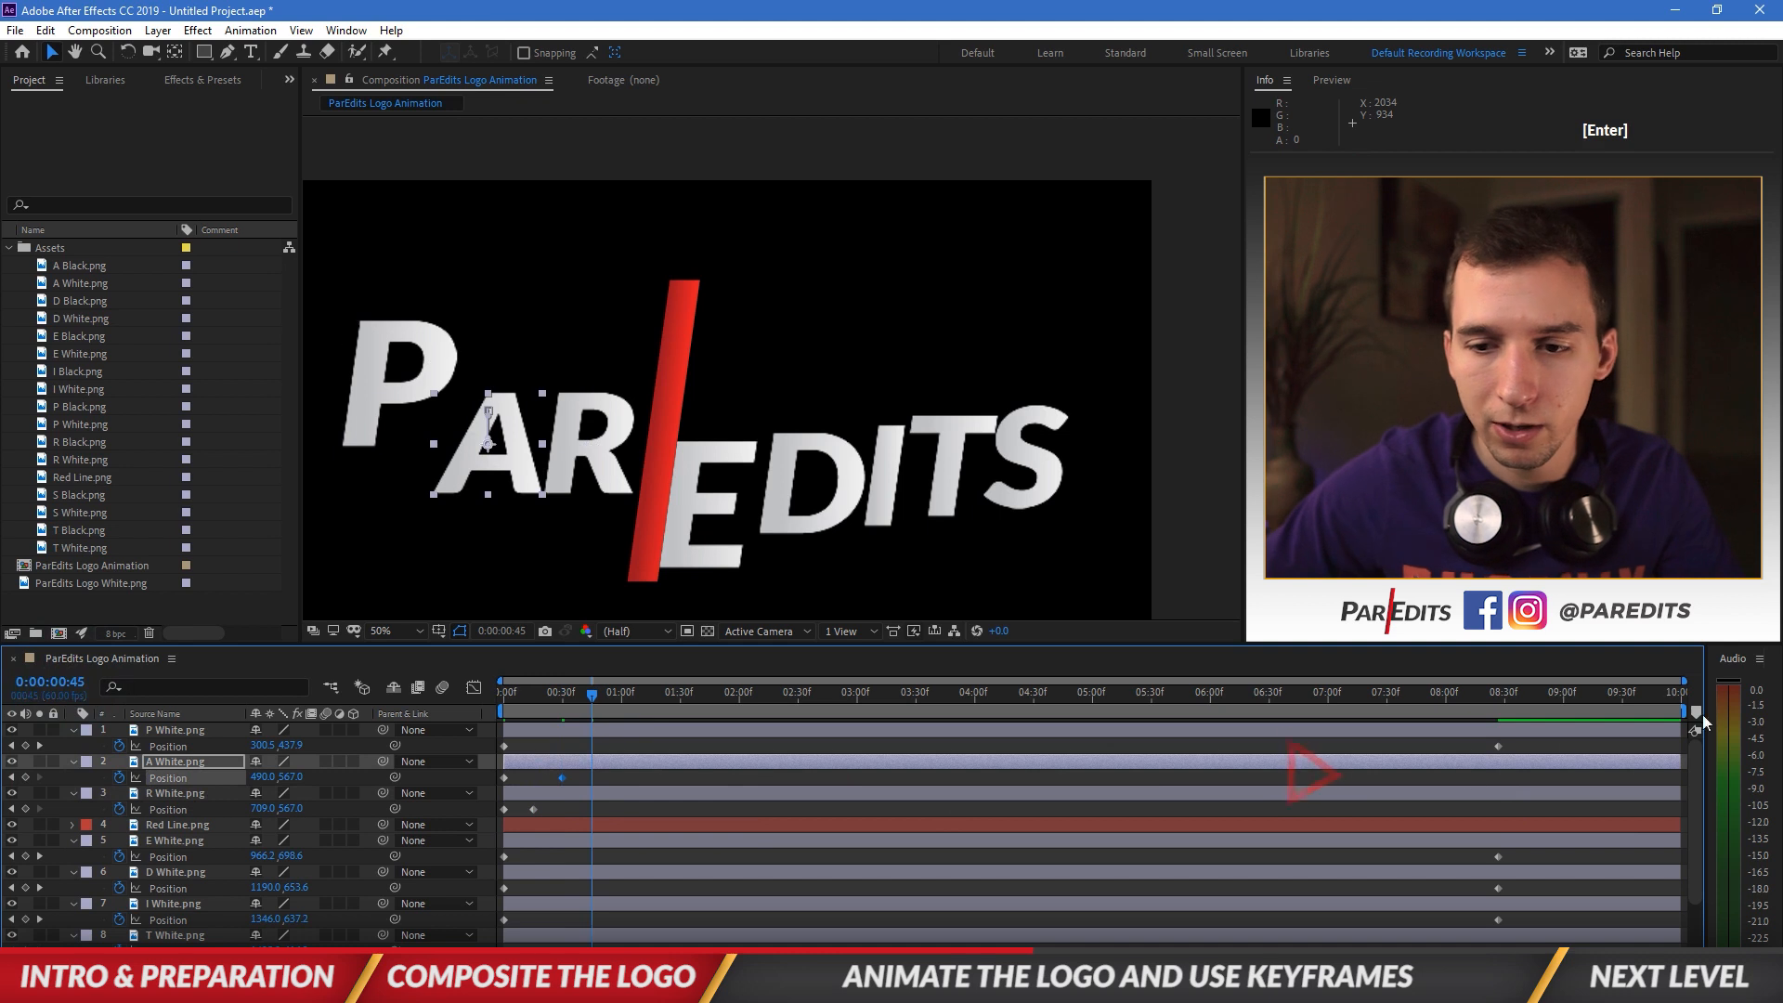
drag(1500, 745, 605, 740)
key(space)
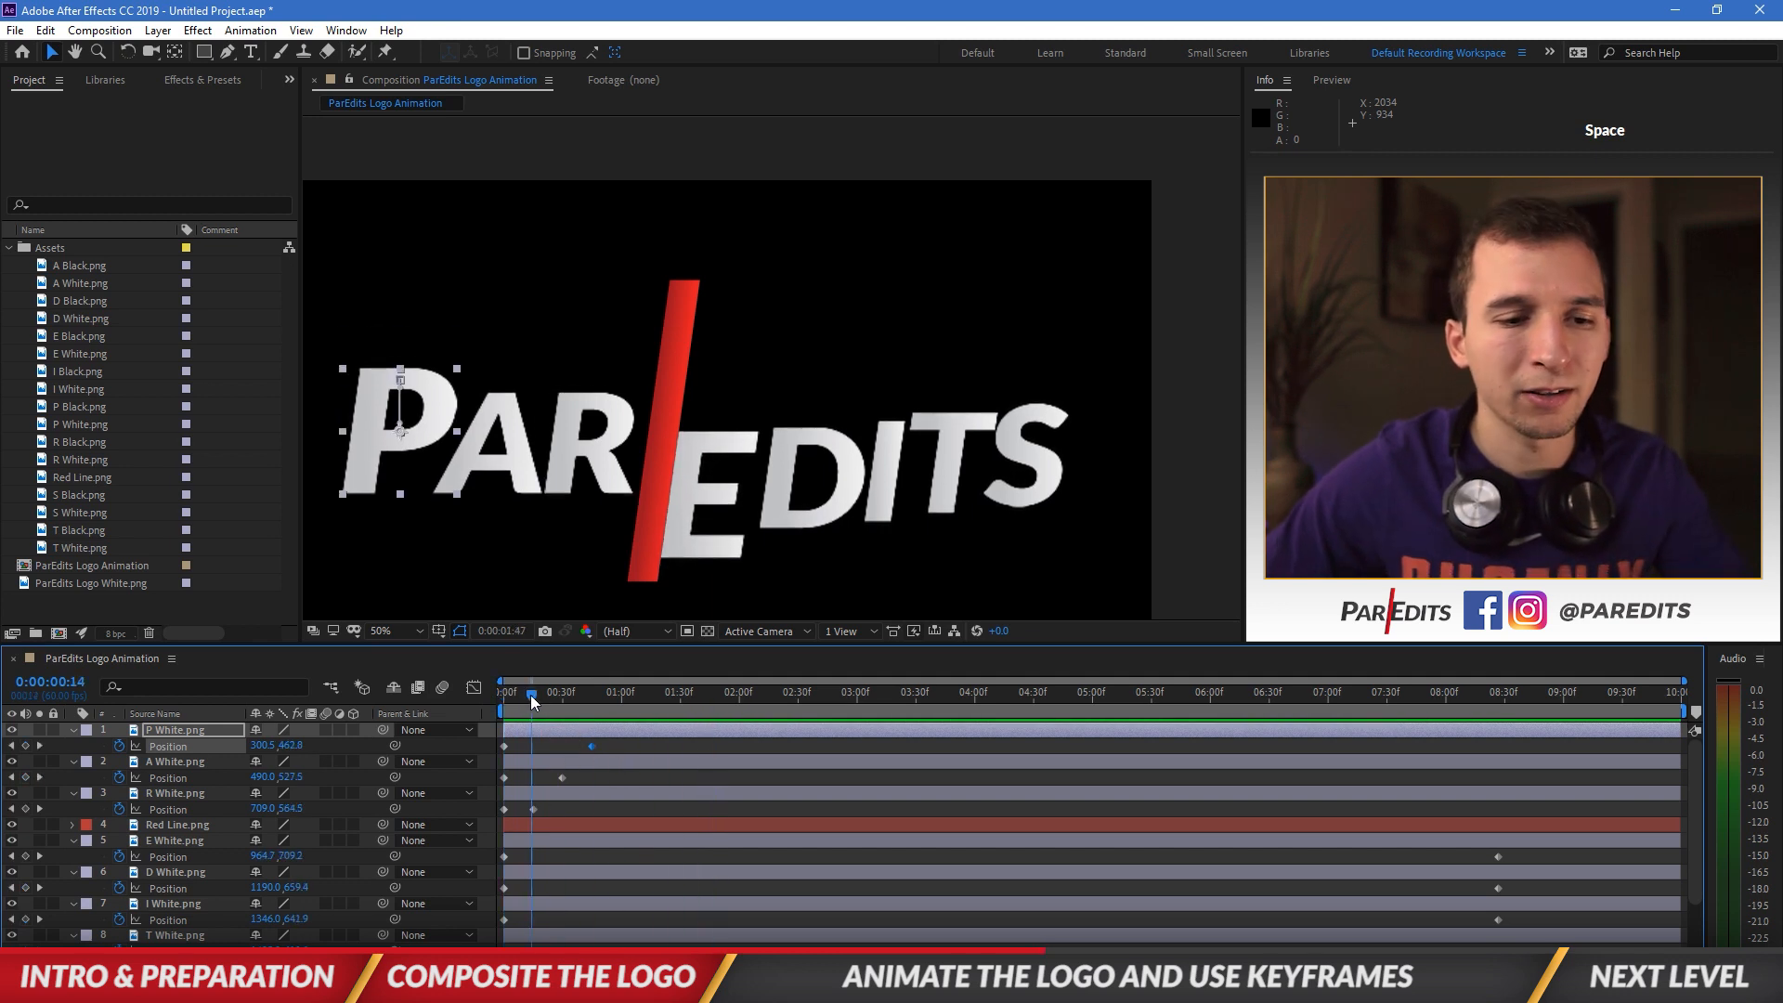
click(499, 697)
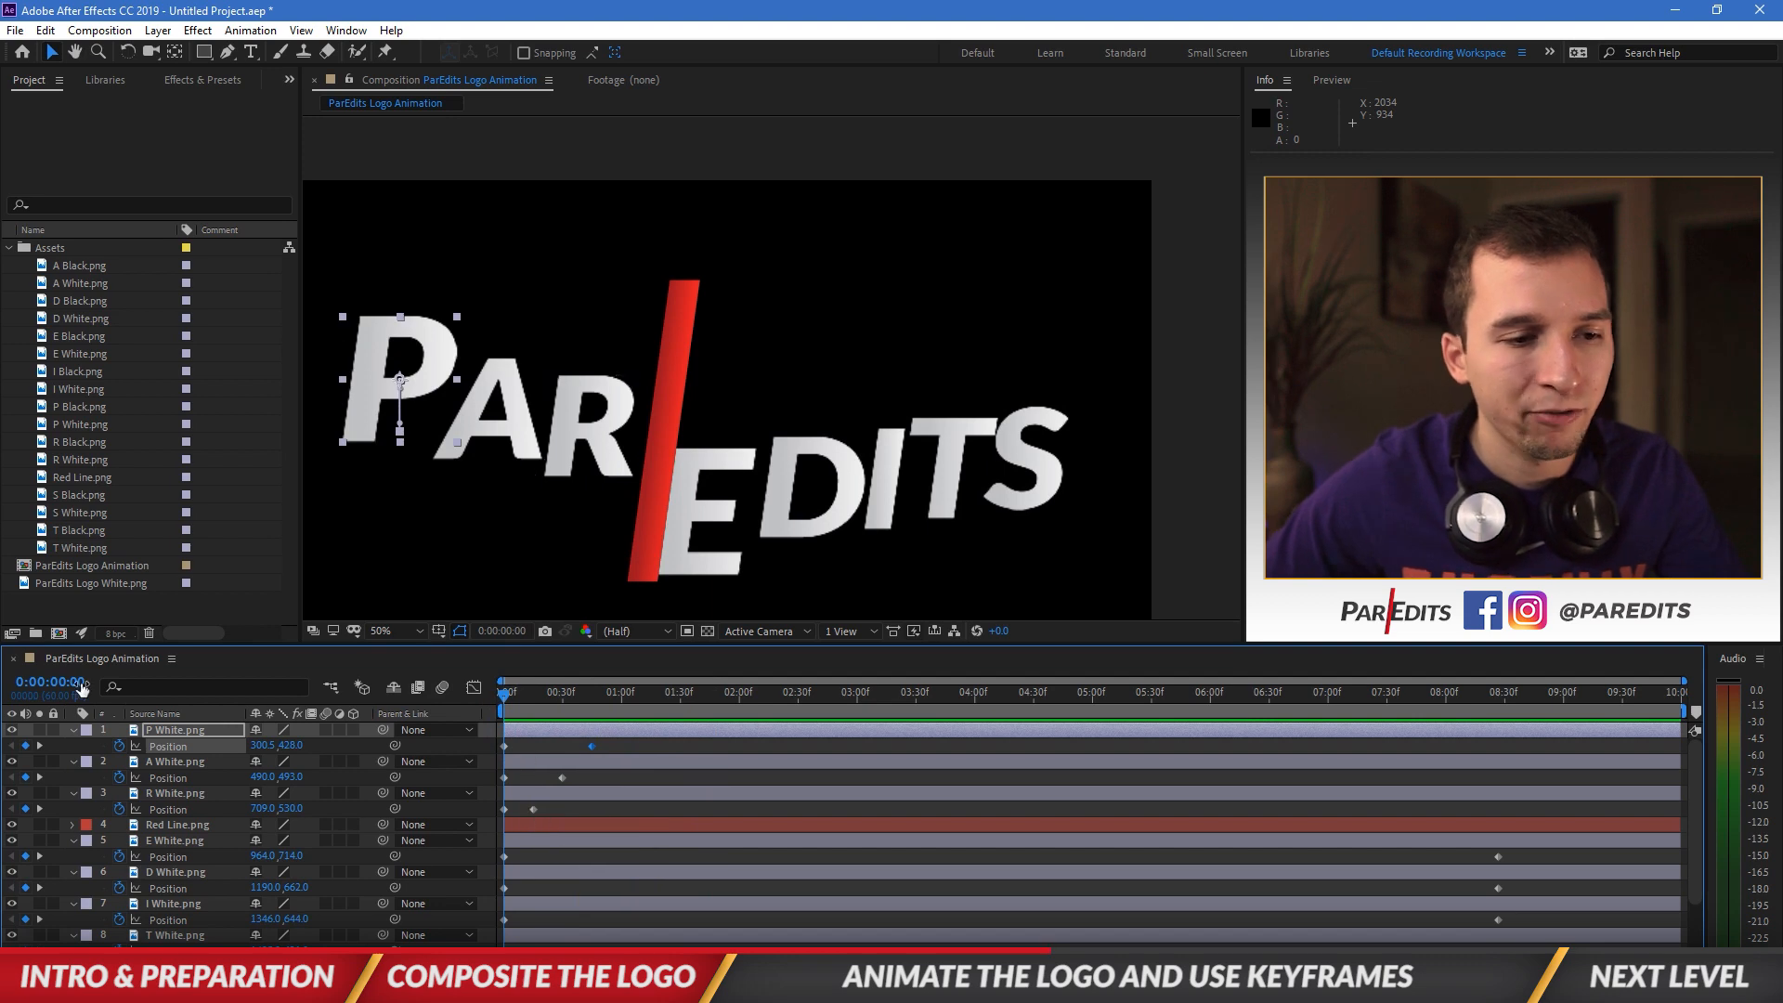
Step: Move the R layer's end Position keyframe to 0:00:00:10 and the A layer's end Position keyframe to 0:00:00:20
click(53, 684)
text(10)
key(Return)
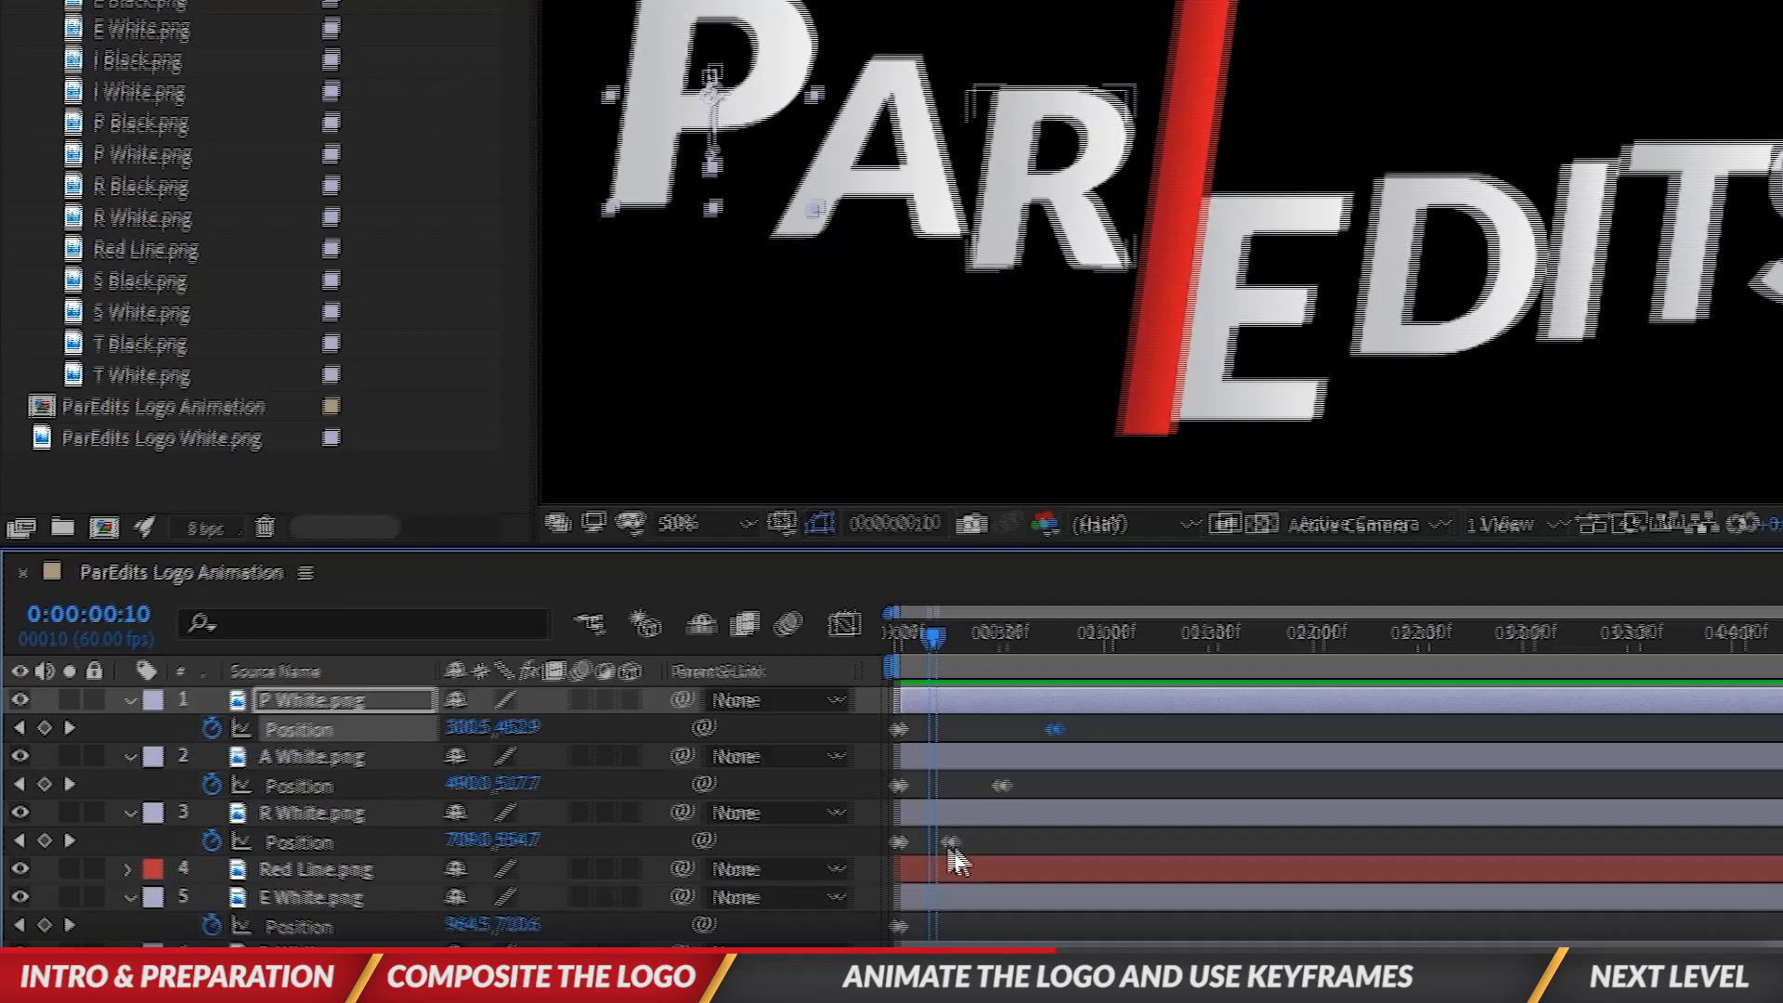
drag(538, 810, 530, 811)
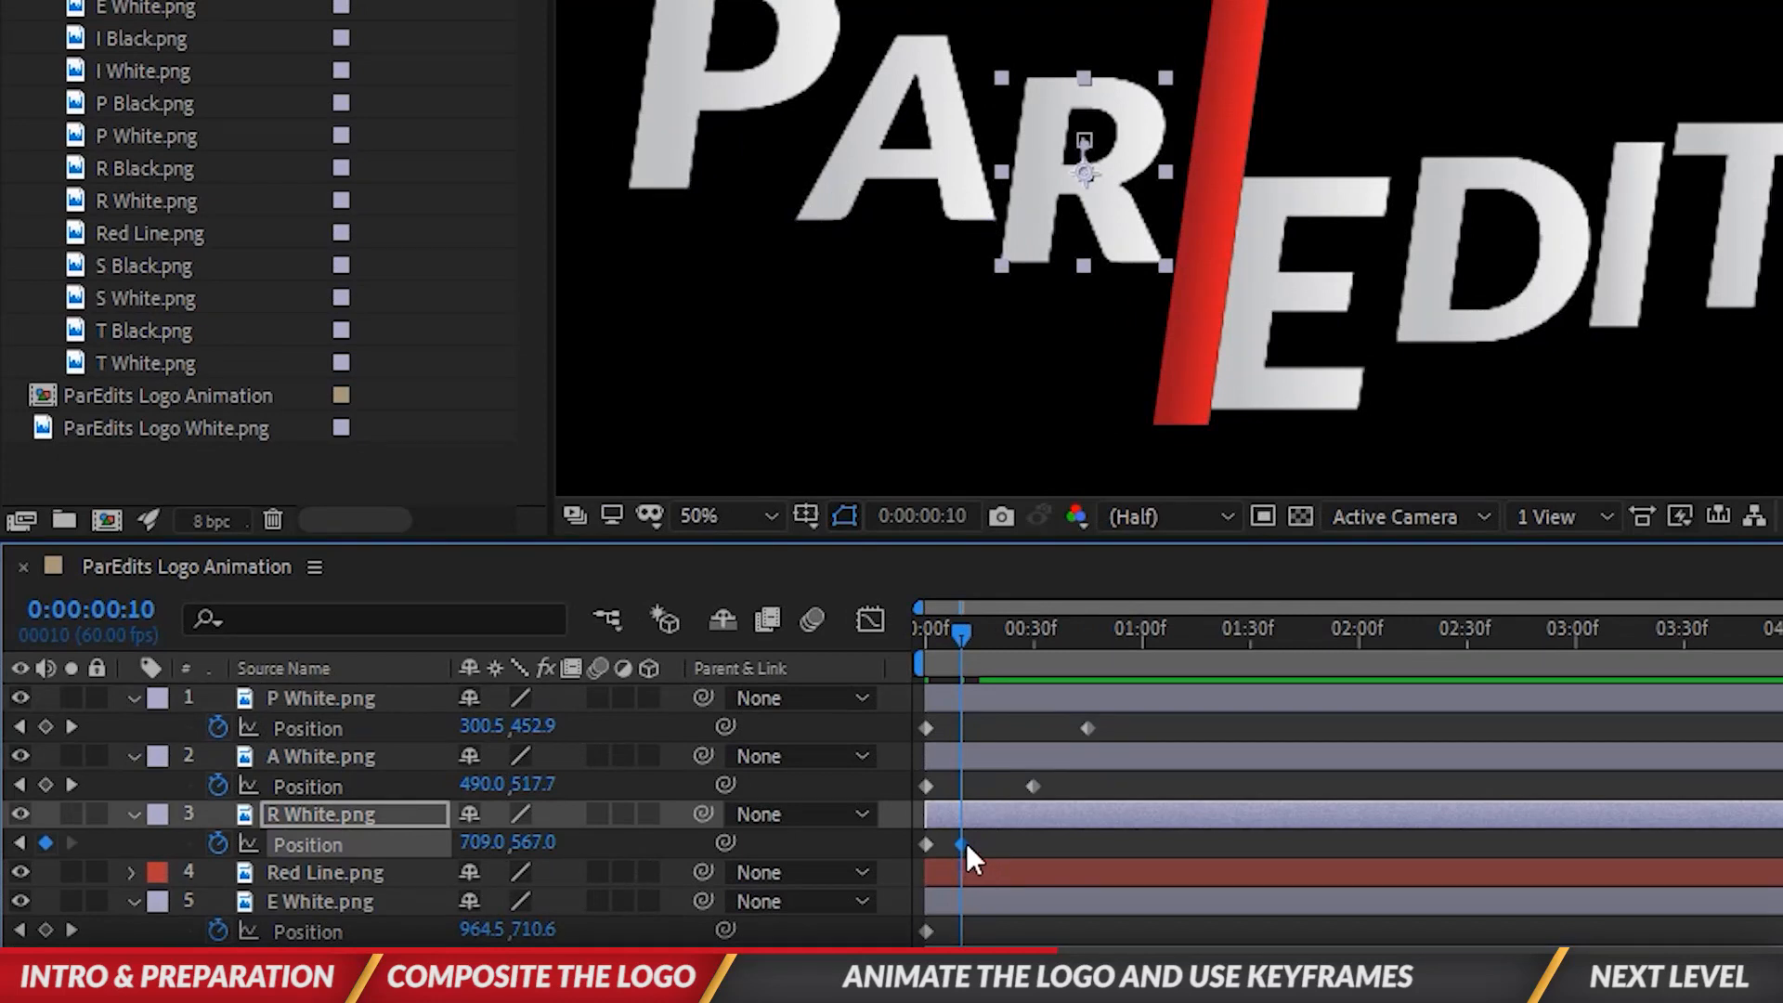
click(130, 641)
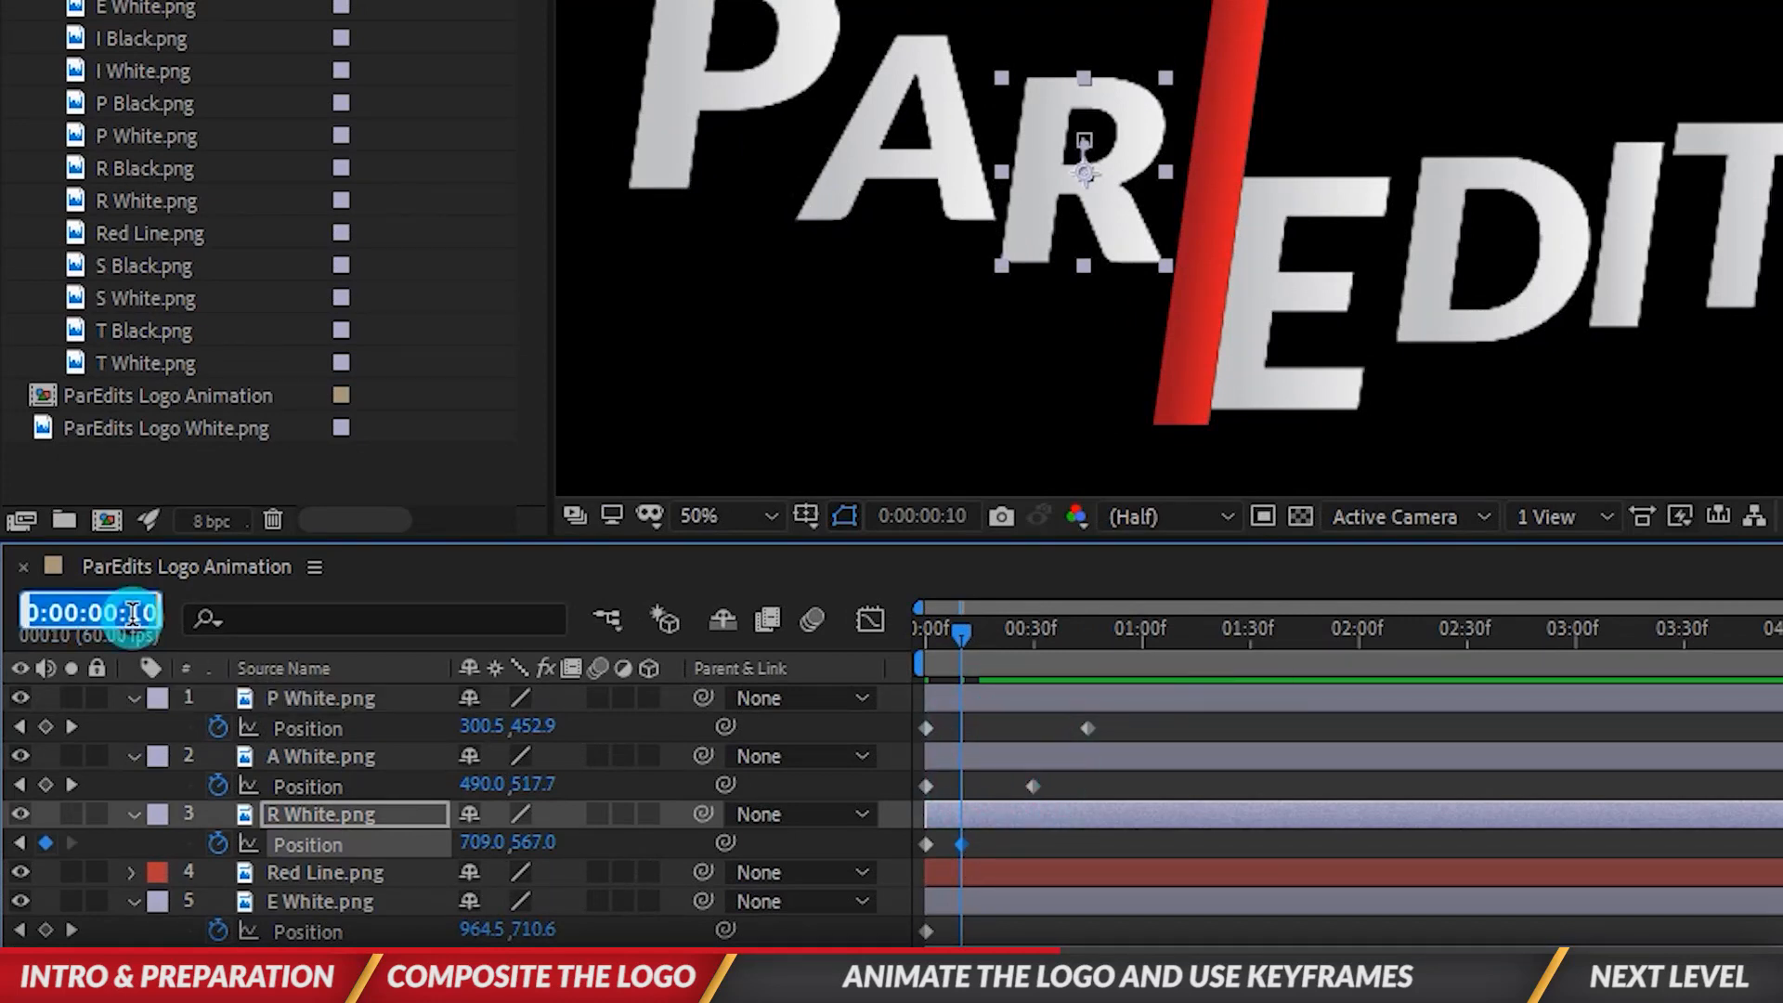
text(20)
key(Return)
drag(1031, 786, 999, 786)
Step: Move the P layer's end Position keyframe to 0:00:00:30 and play the animation from the start
click(91, 610)
text(30)
key(Return)
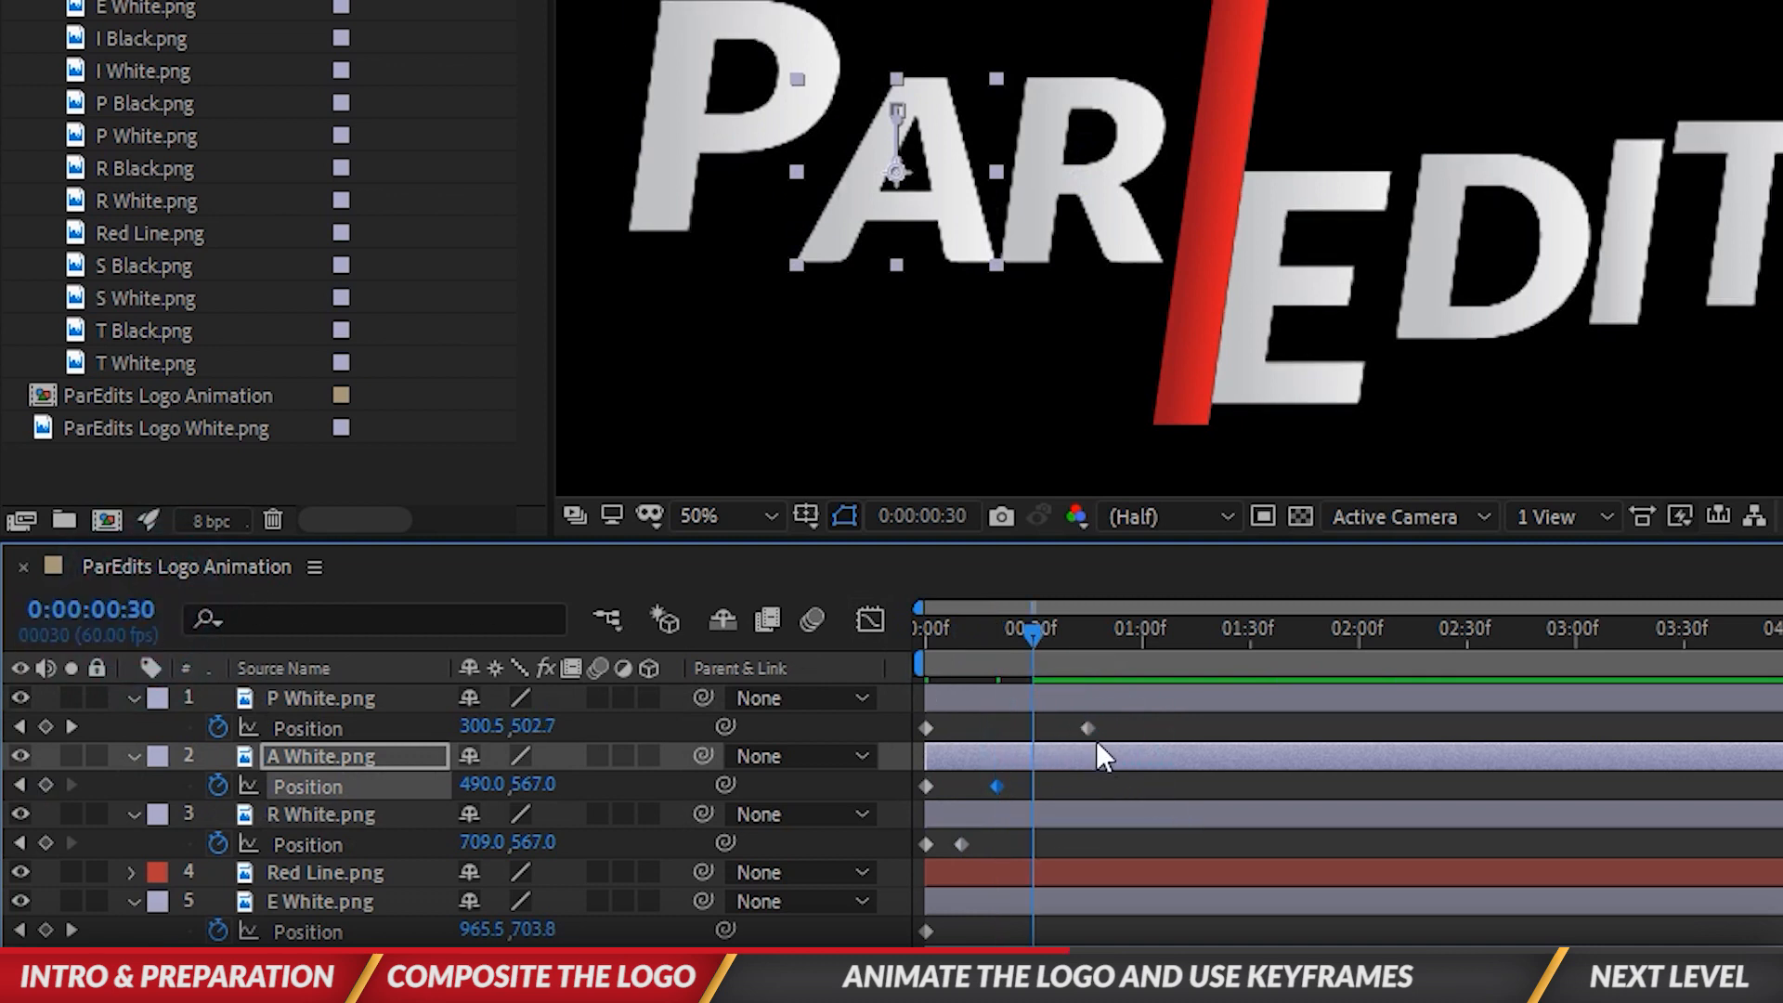
drag(1088, 730, 1032, 730)
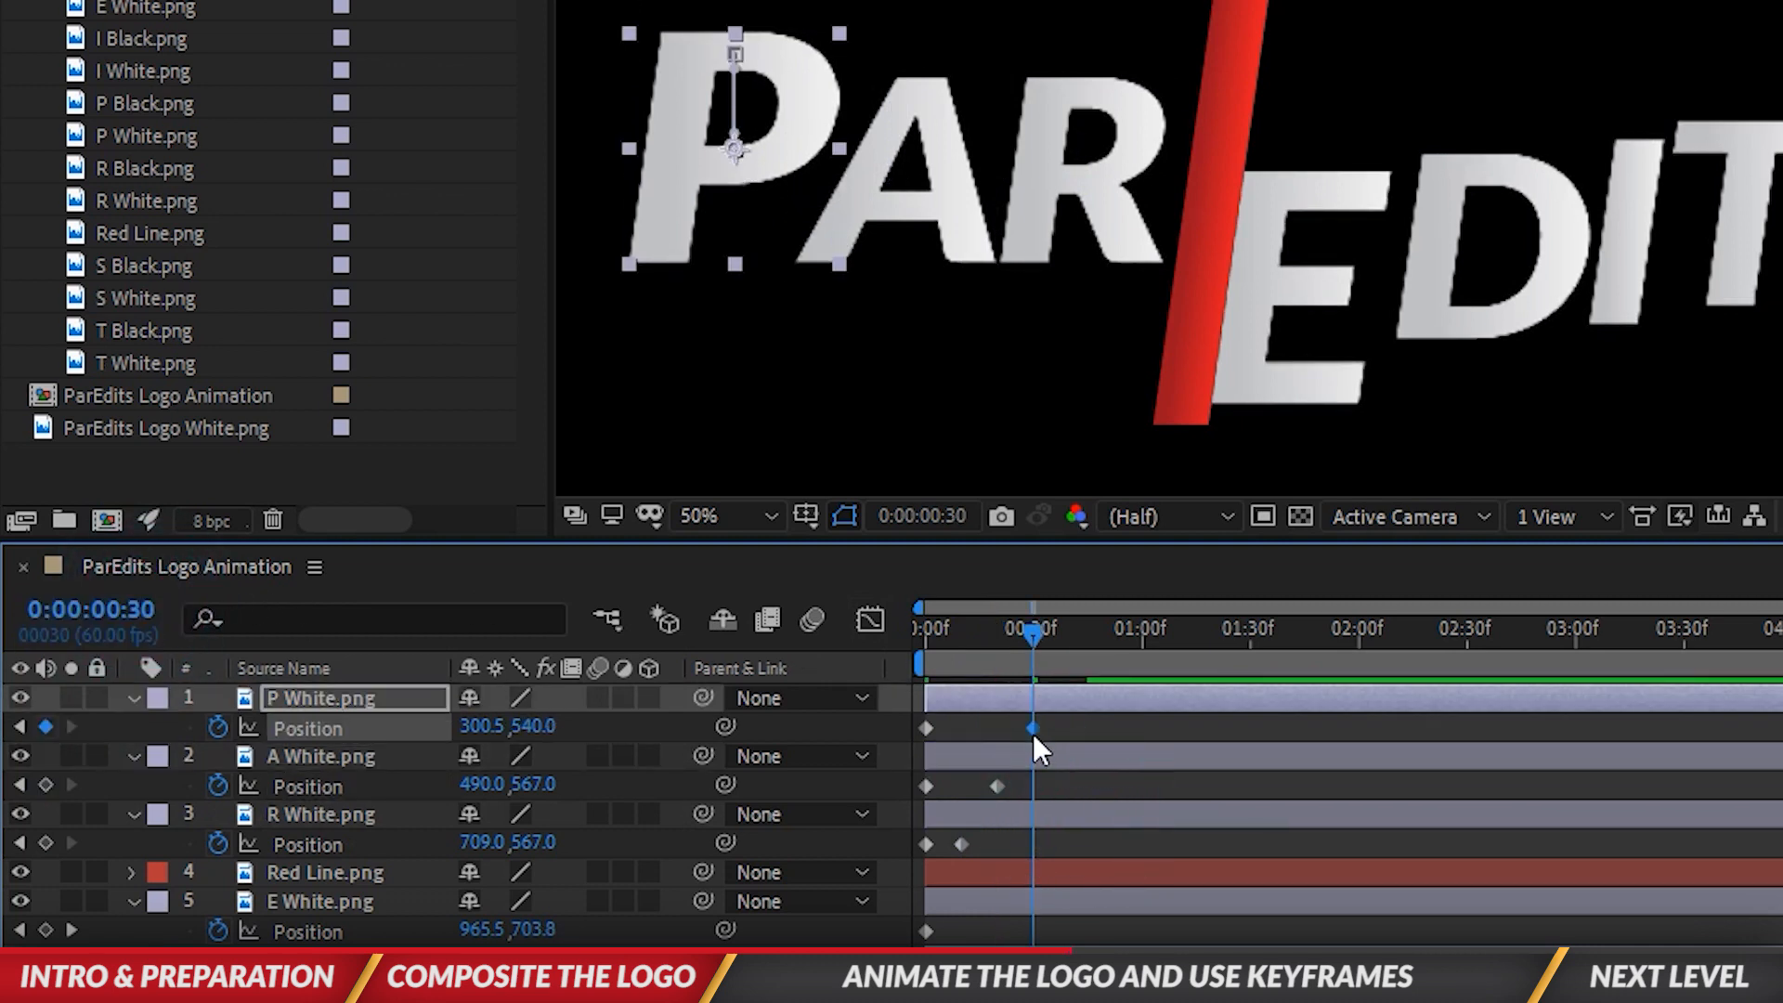
drag(1033, 634, 821, 639)
key(space)
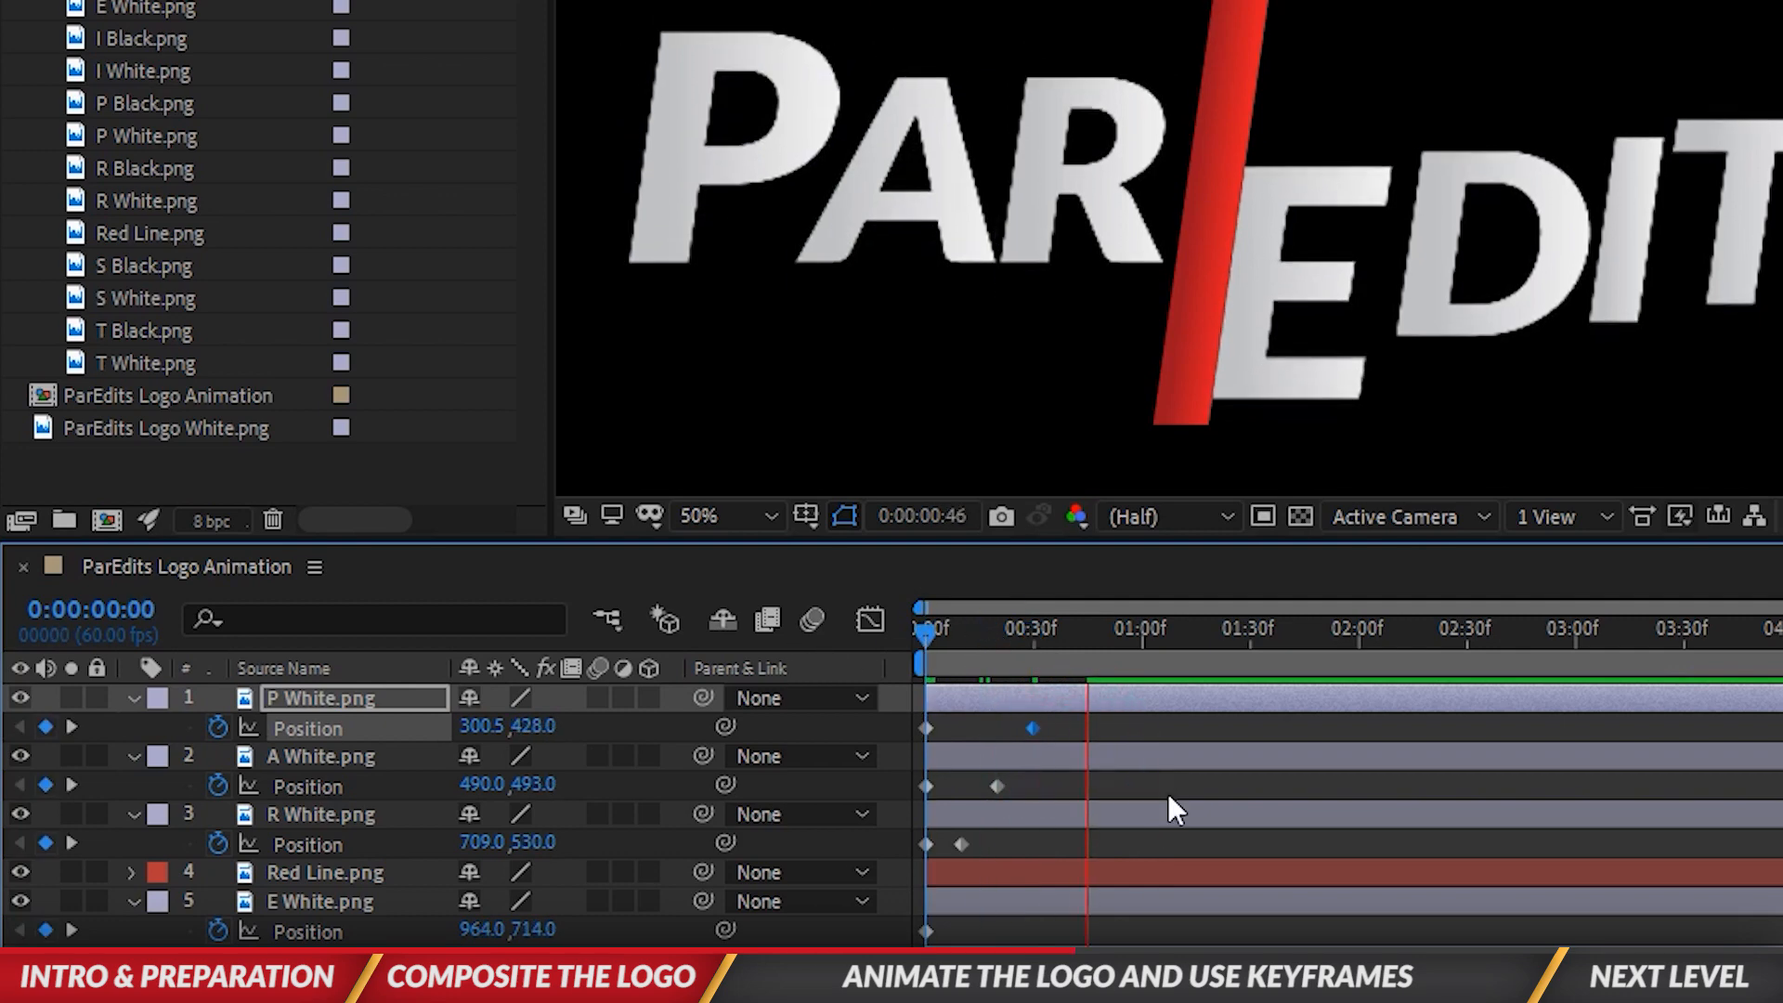
key(space)
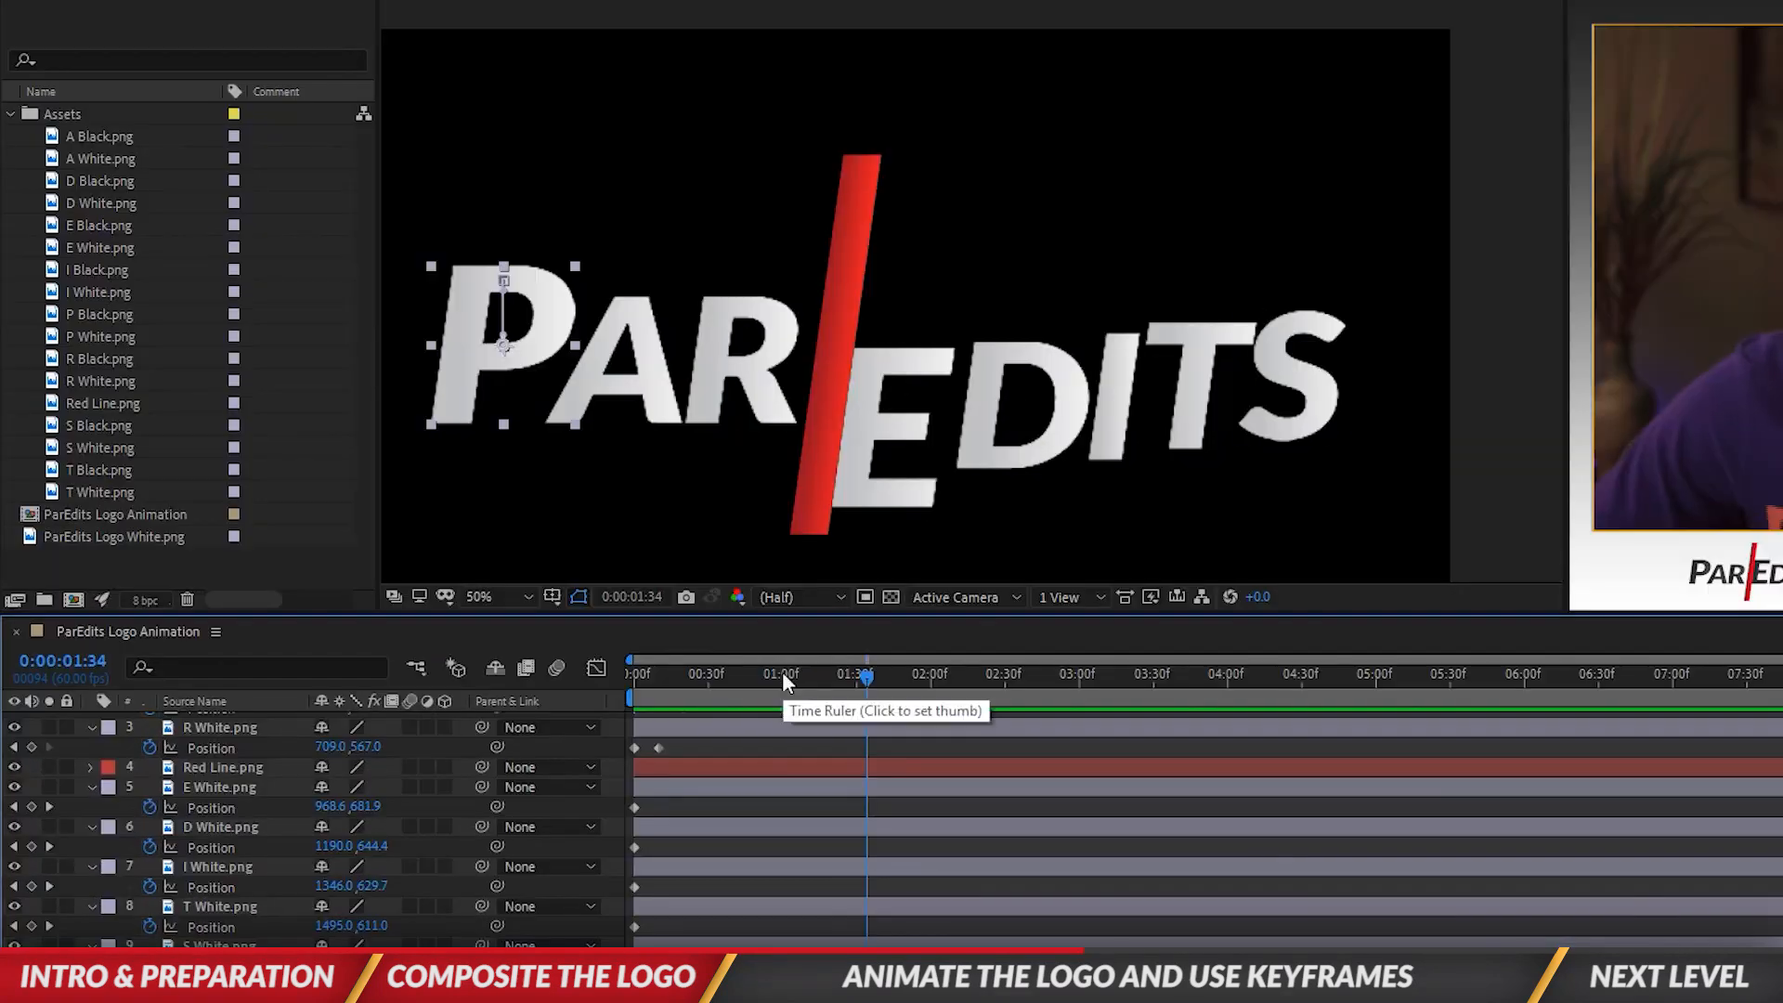
Step: Stagger the end Position keyframes of S, T, I, D and E every ten frames from 0:00:00:40 to 0:00:01:20, and preview the animation
click(686, 681)
drag(1707, 908, 692, 903)
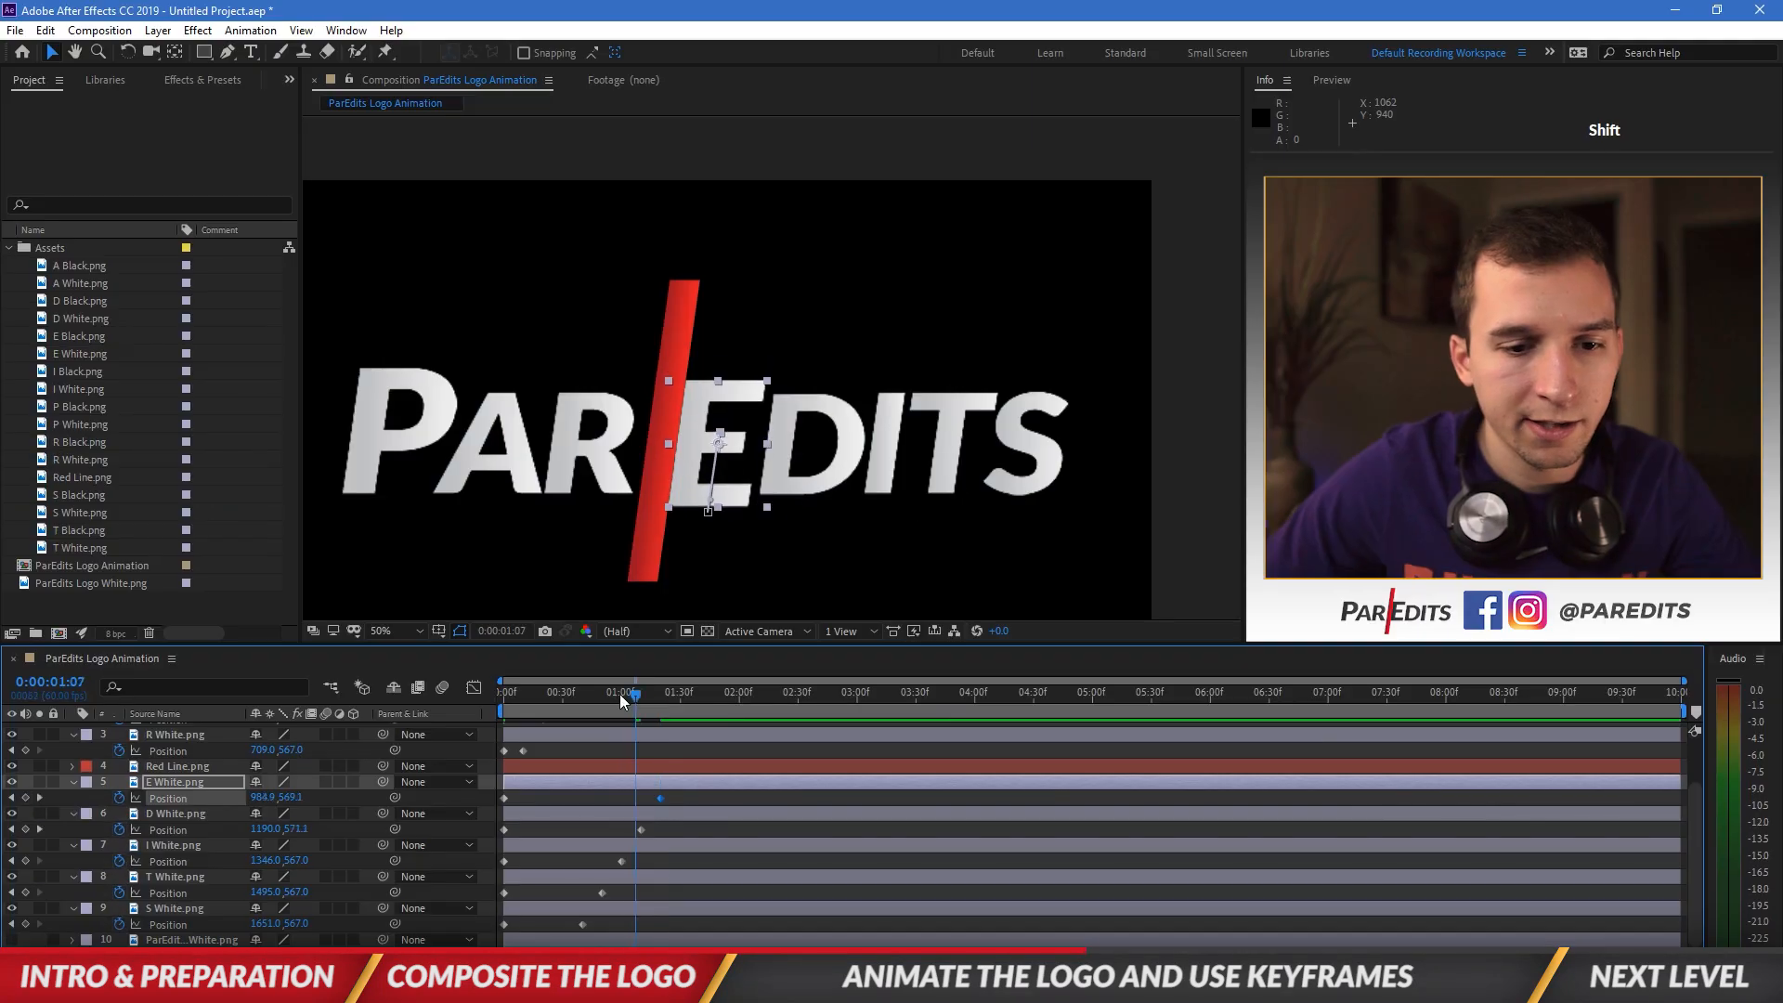
drag(781, 677, 617, 700)
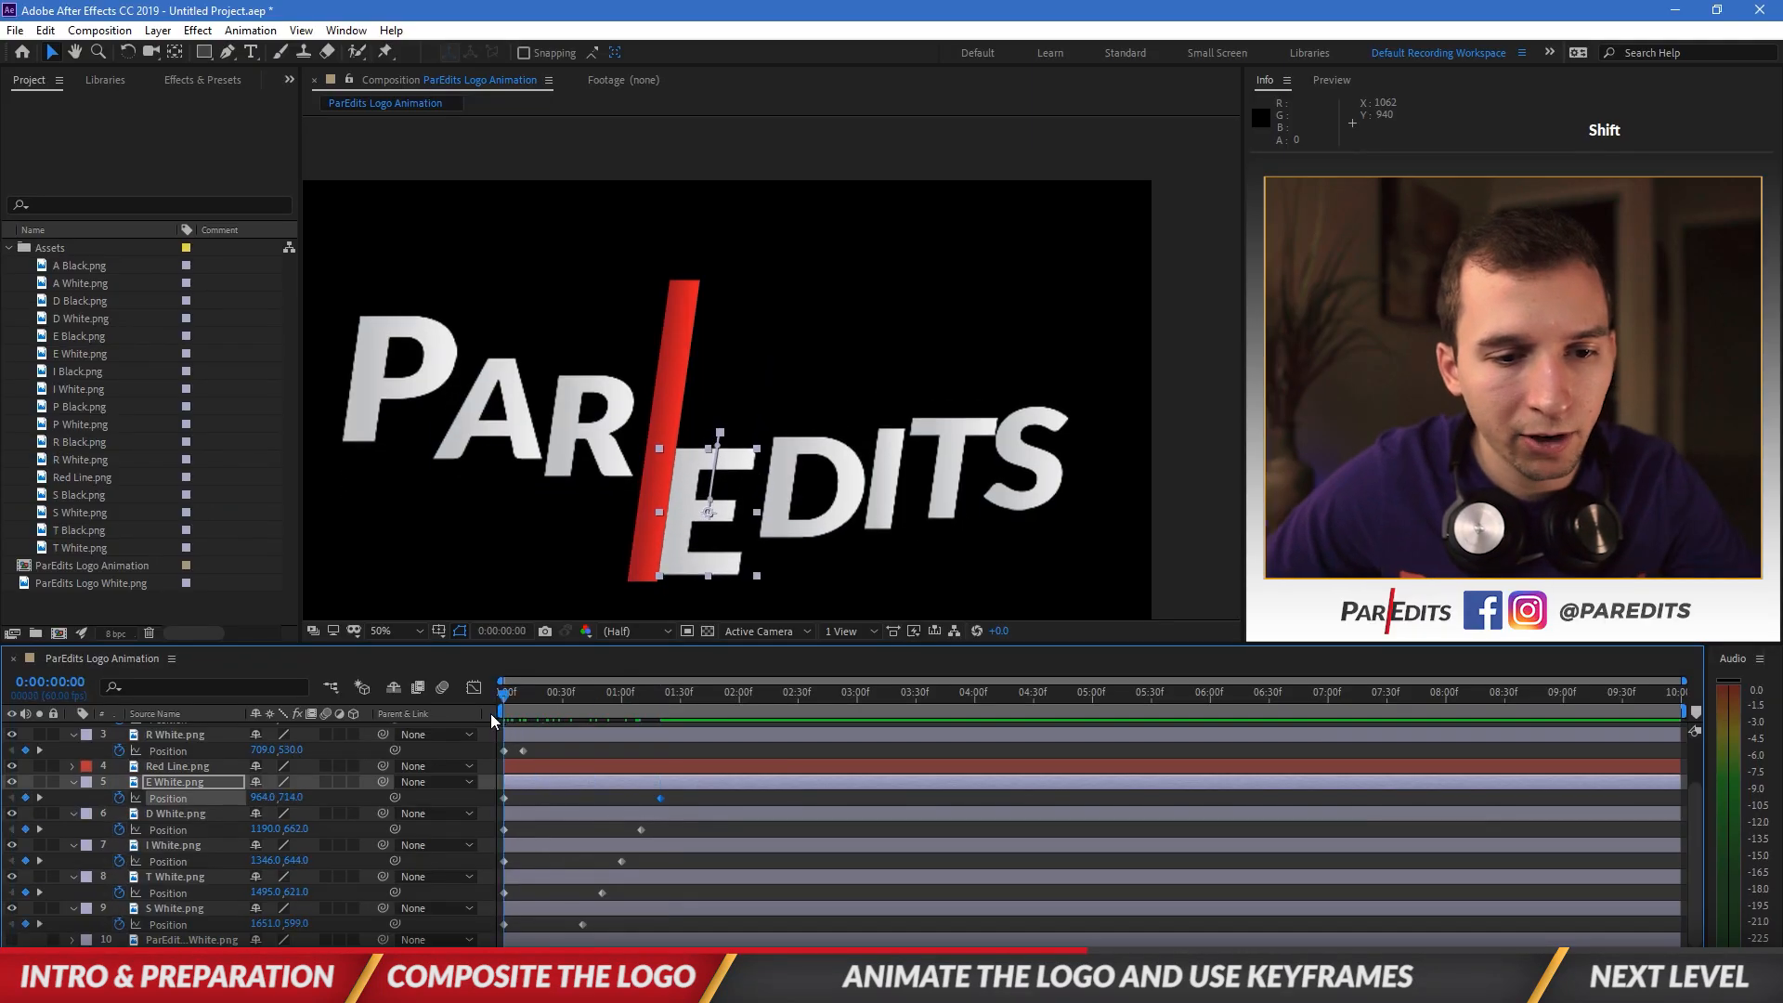
key(space)
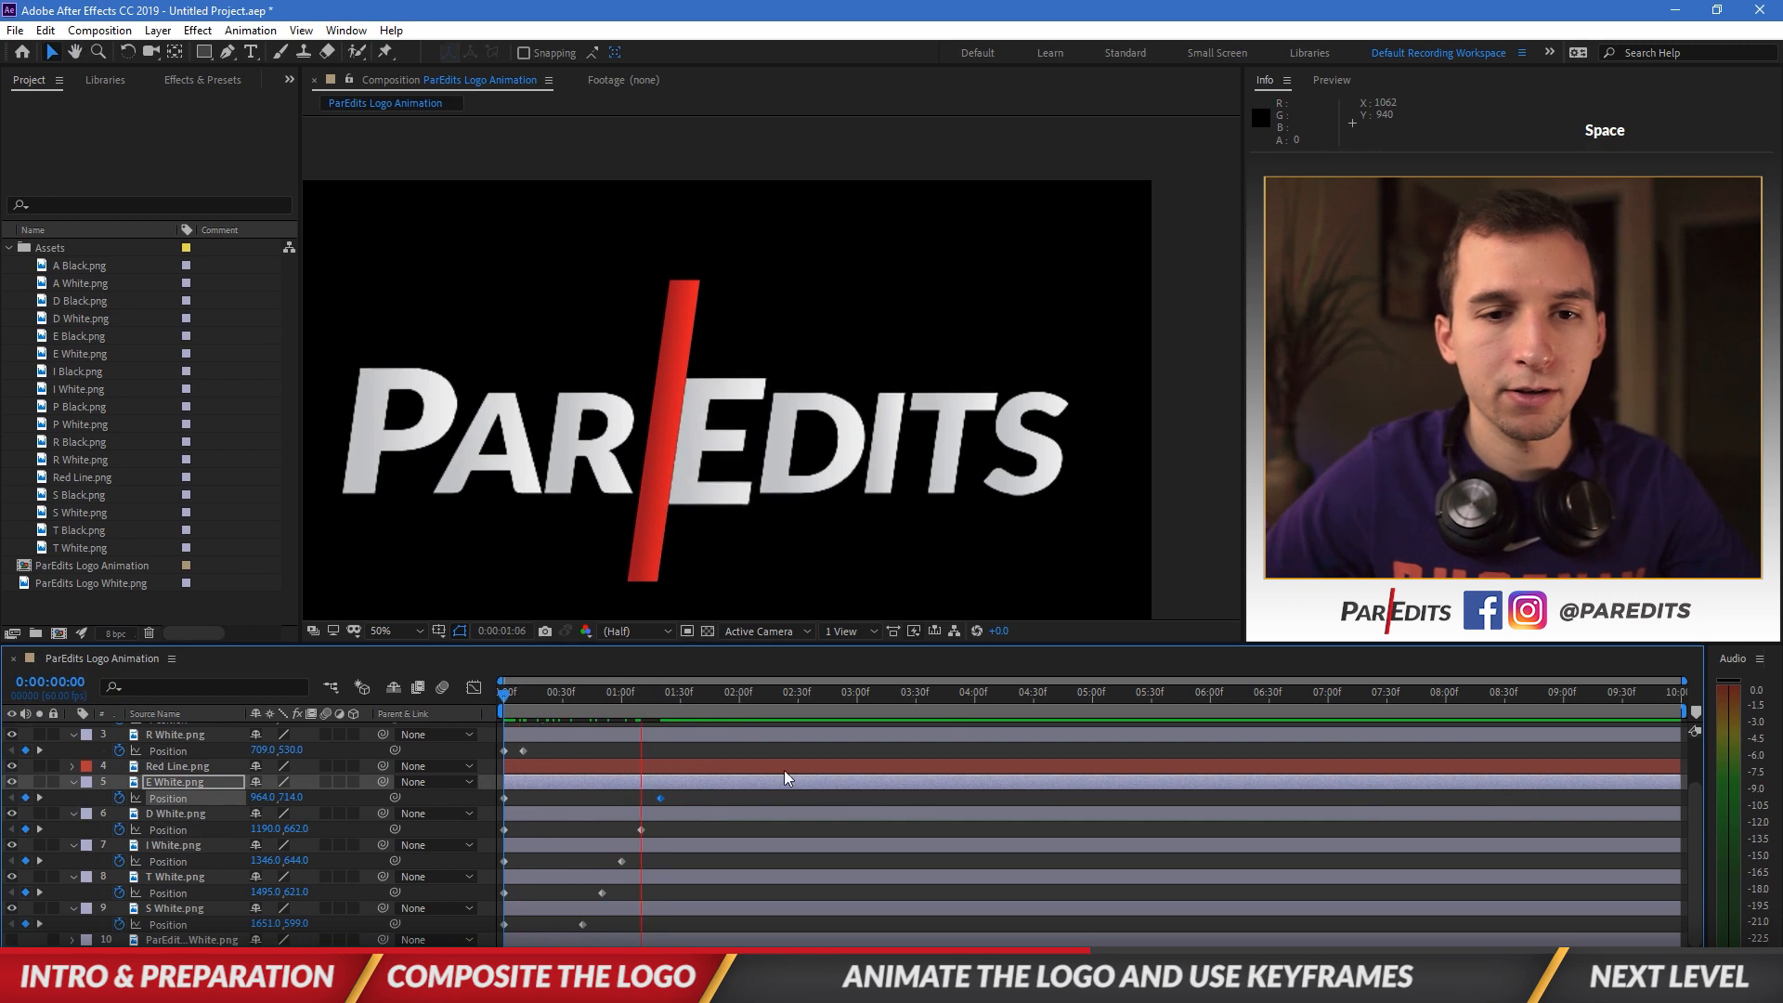
key(space)
Step: Move the E layer's start Position keyframe to 0:00:00:50 and the D layer's start keyframe to about 0:00:00:55
scroll(577, 833, up, 1)
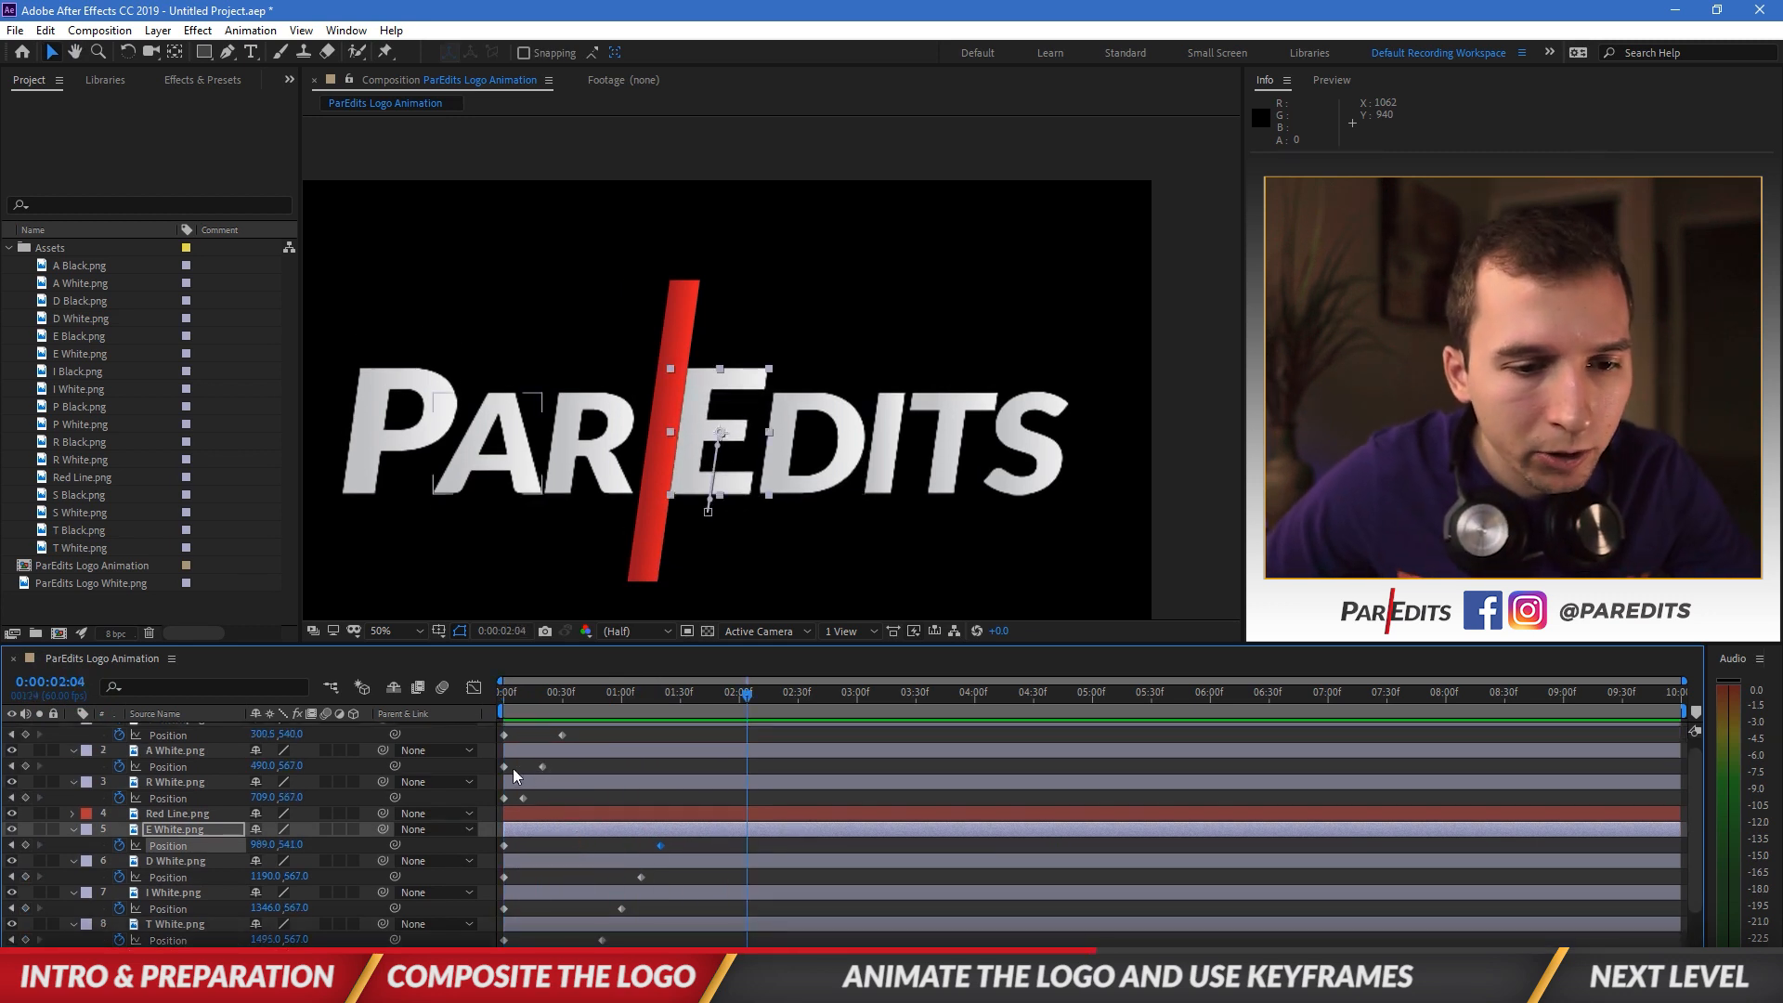
click(558, 701)
mouse_move(559, 700)
mouse_down()
mouse_move(515, 699)
mouse_move(565, 701)
mouse_up()
scroll(576, 739, down, 3)
click(610, 879)
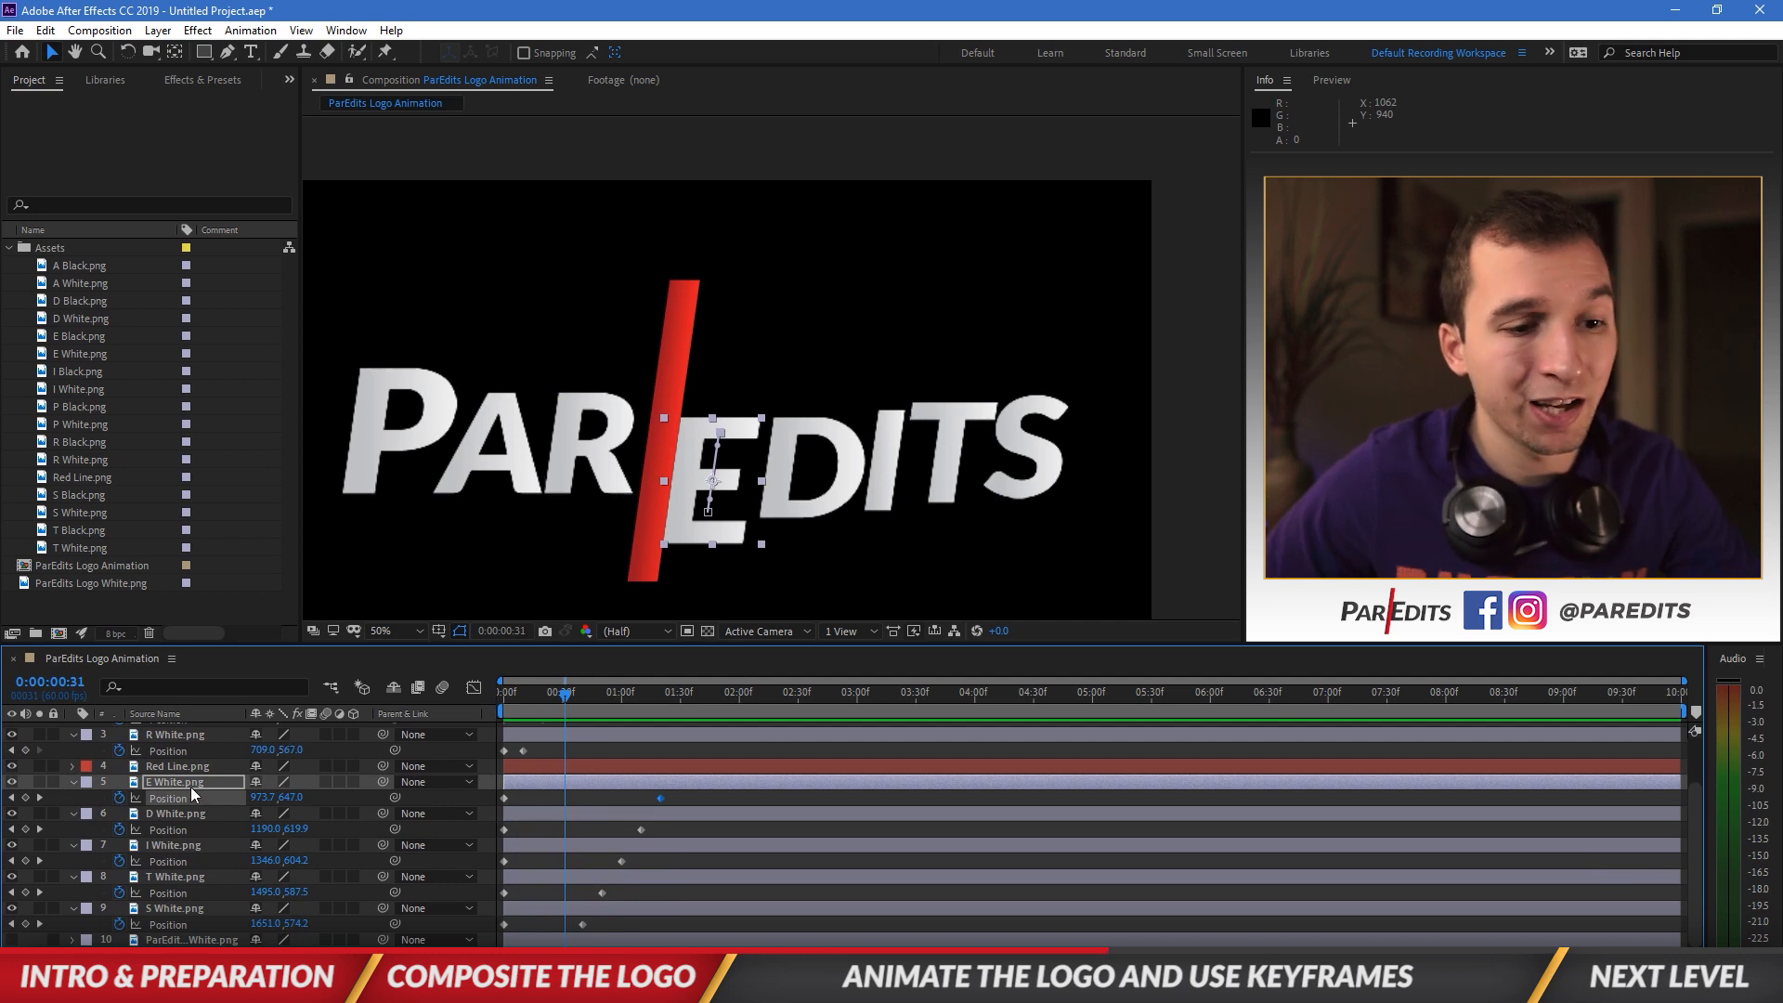
shift+click(665, 700)
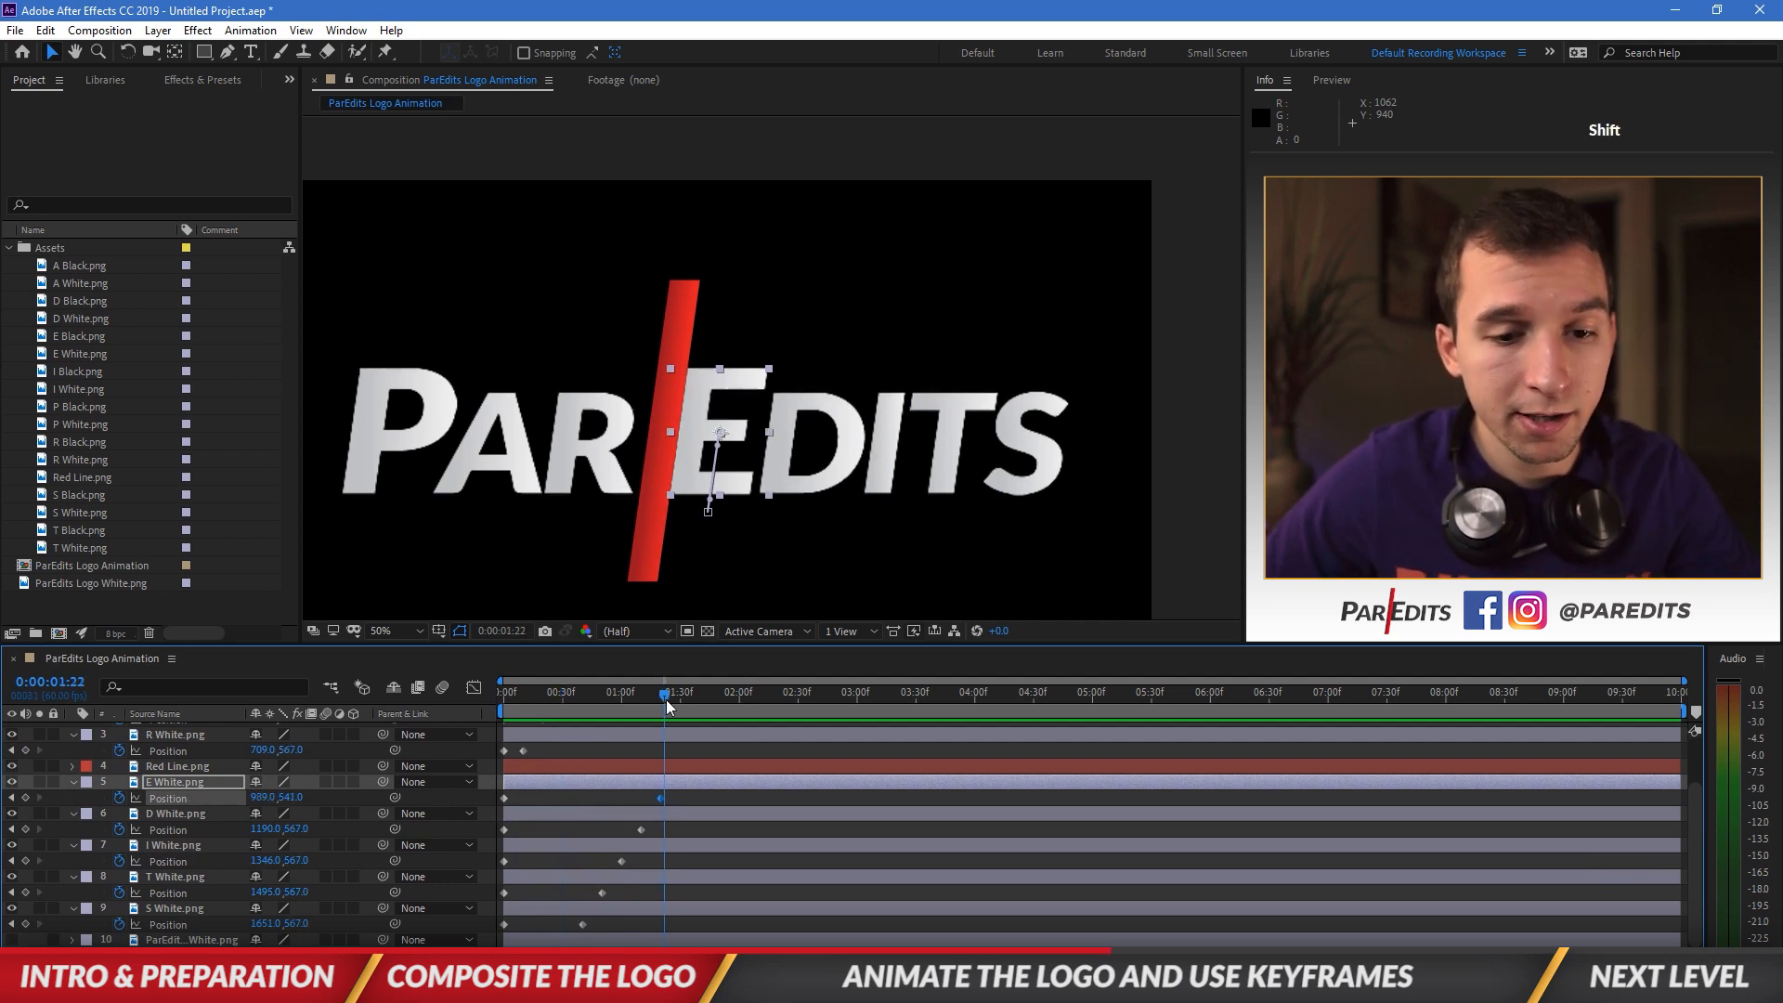
click(82, 683)
text(50)
key(Return)
drag(503, 800, 600, 806)
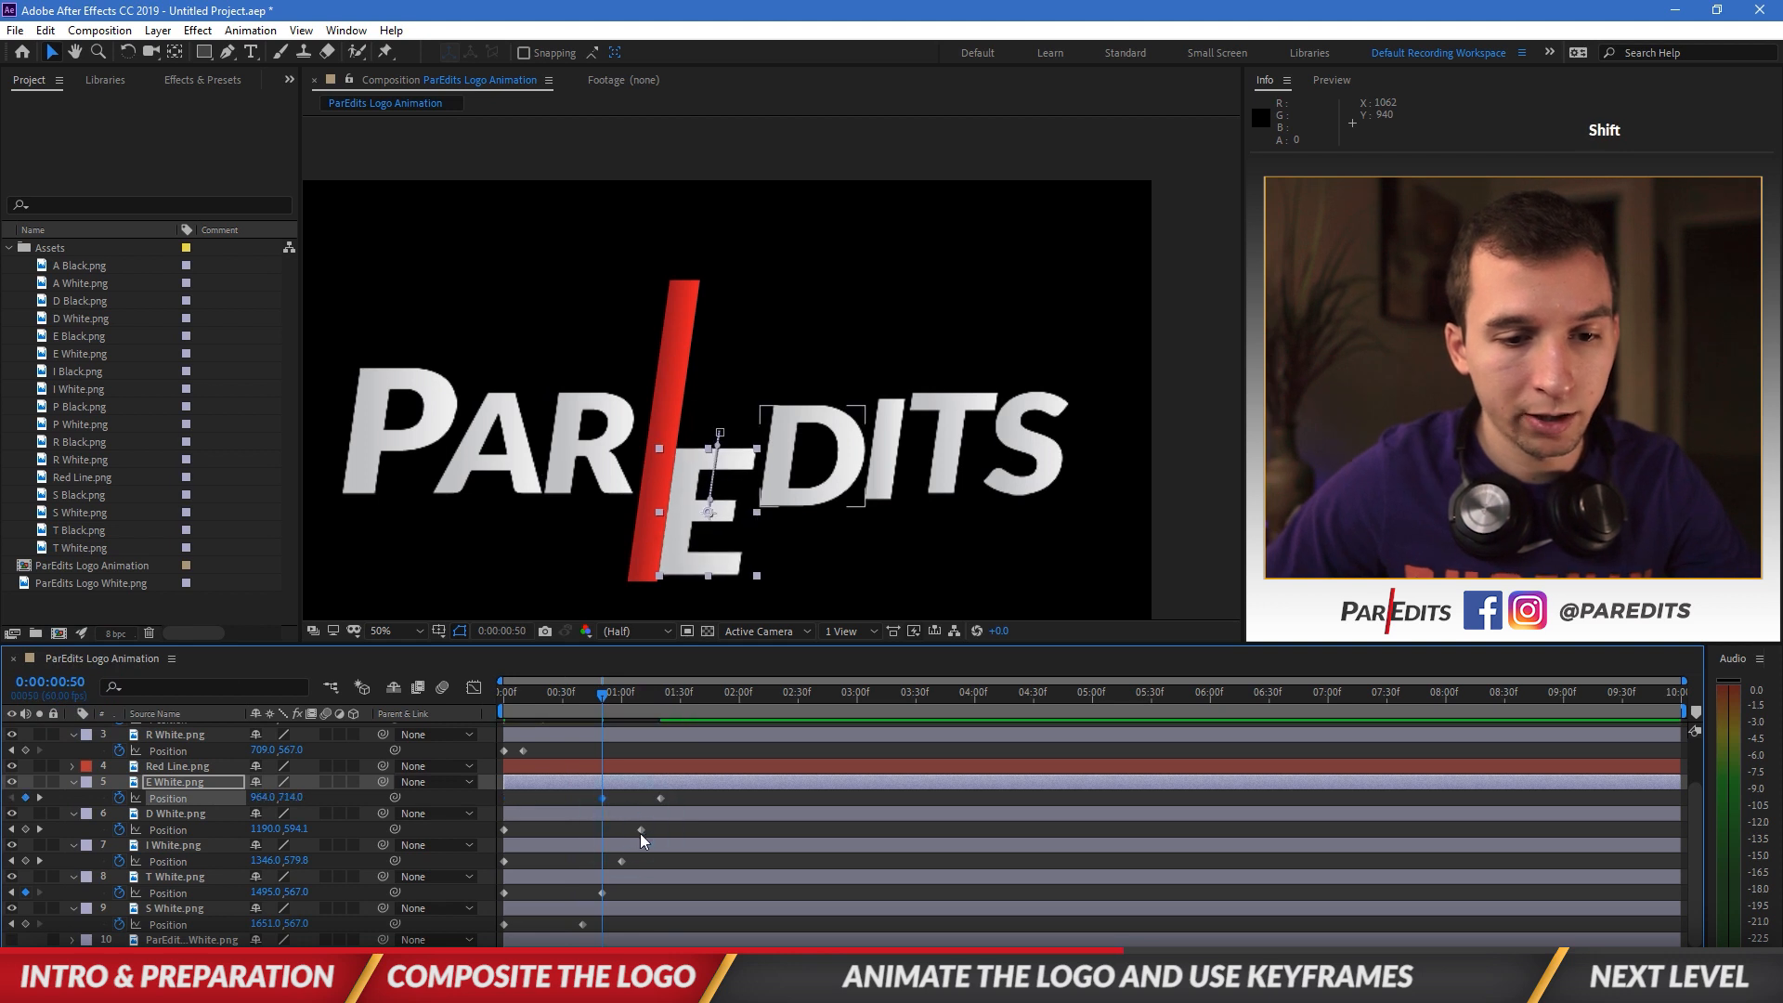
click(641, 831)
Step: Move the S layer's start Position keyframe to 0:00:00:30, ten frames before its end keyframe
click(598, 693)
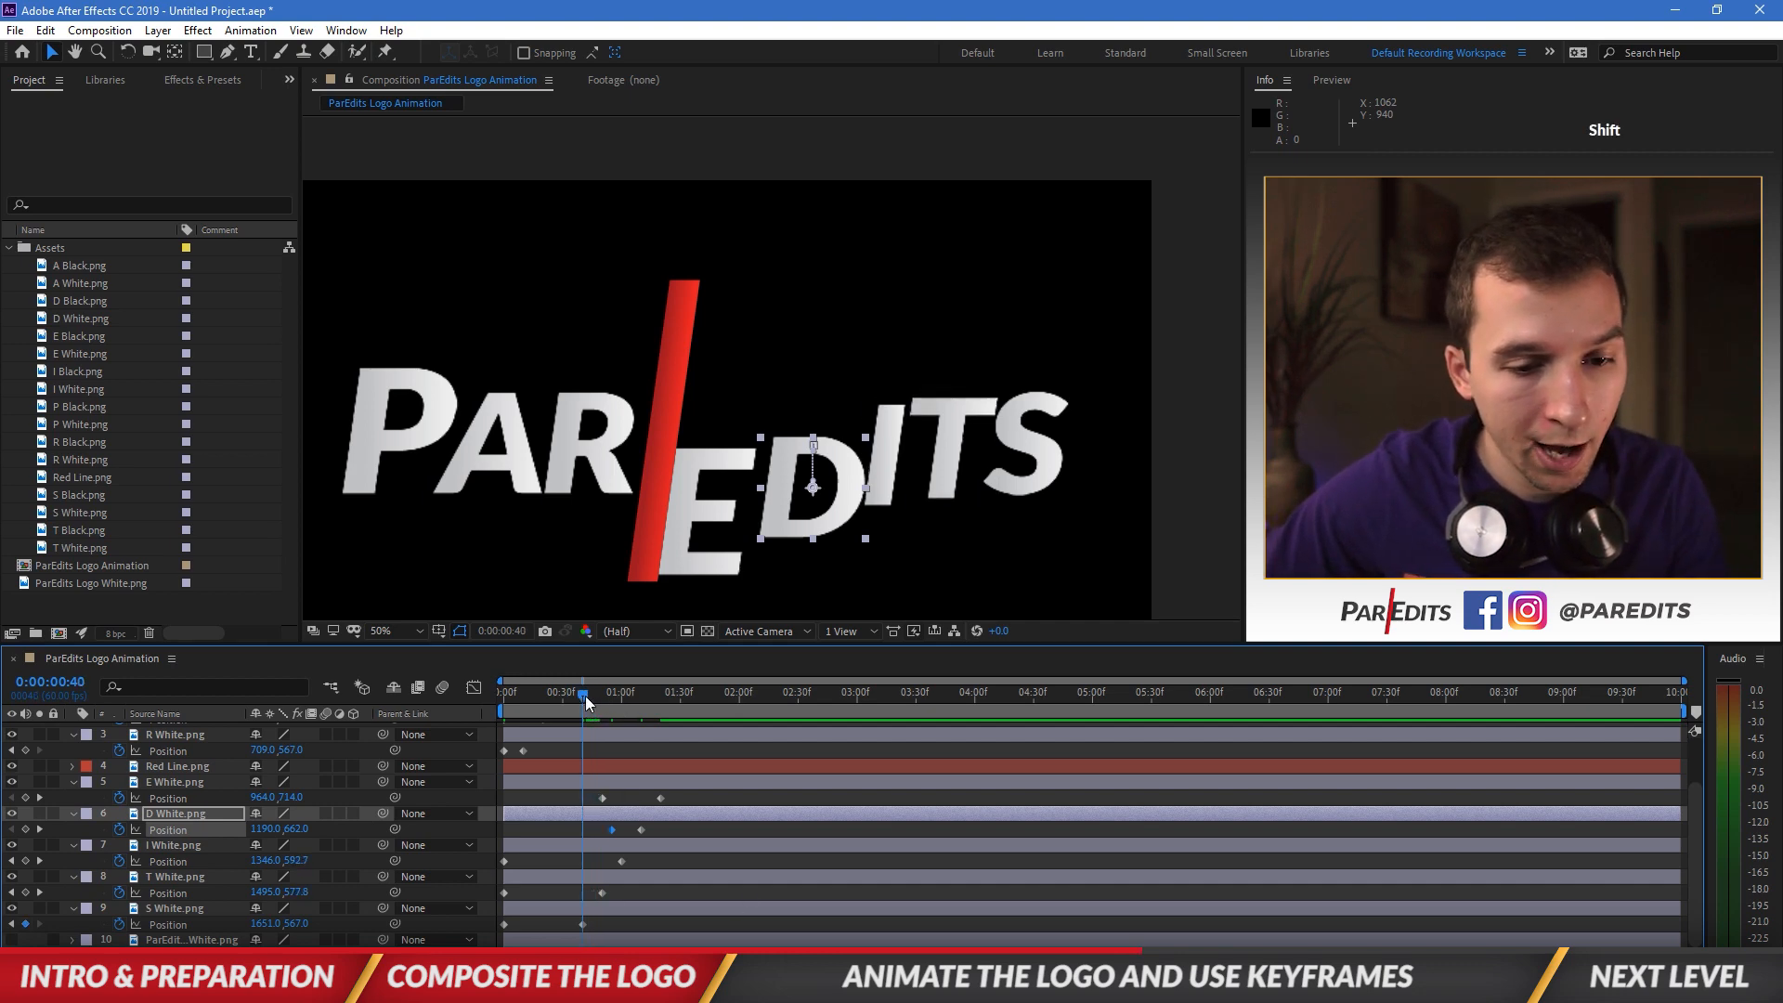
click(582, 924)
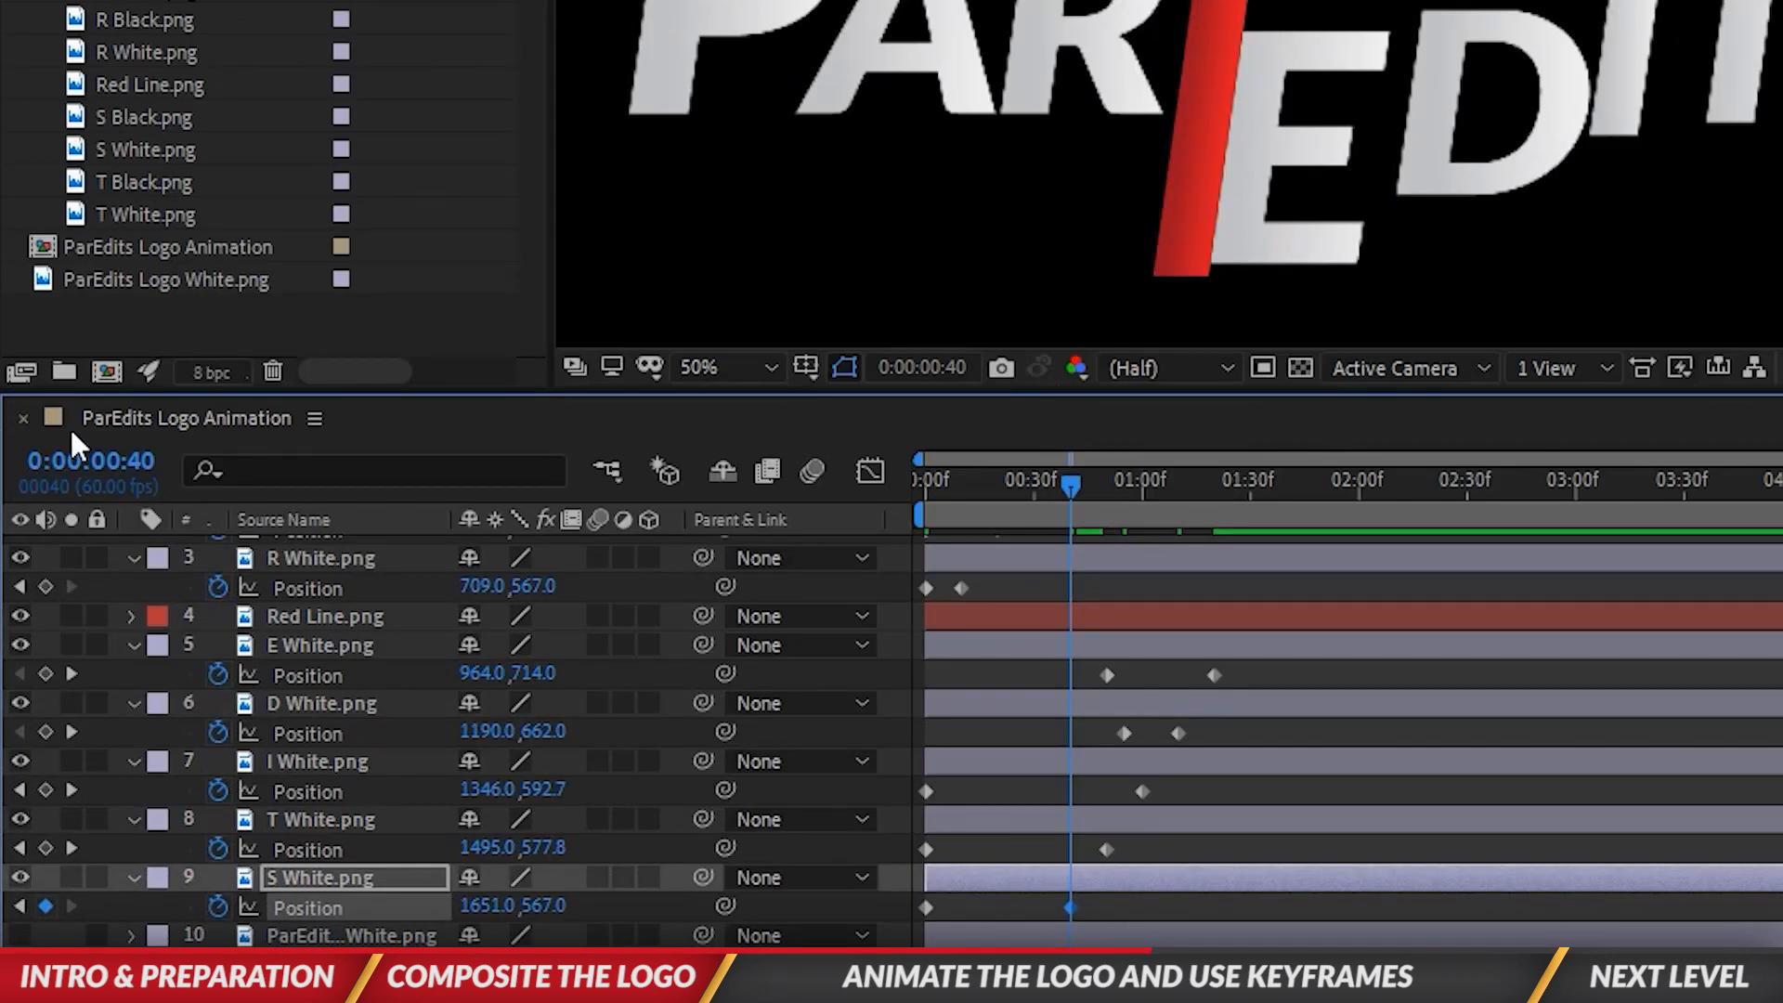
click(70, 455)
text(30)
key(Return)
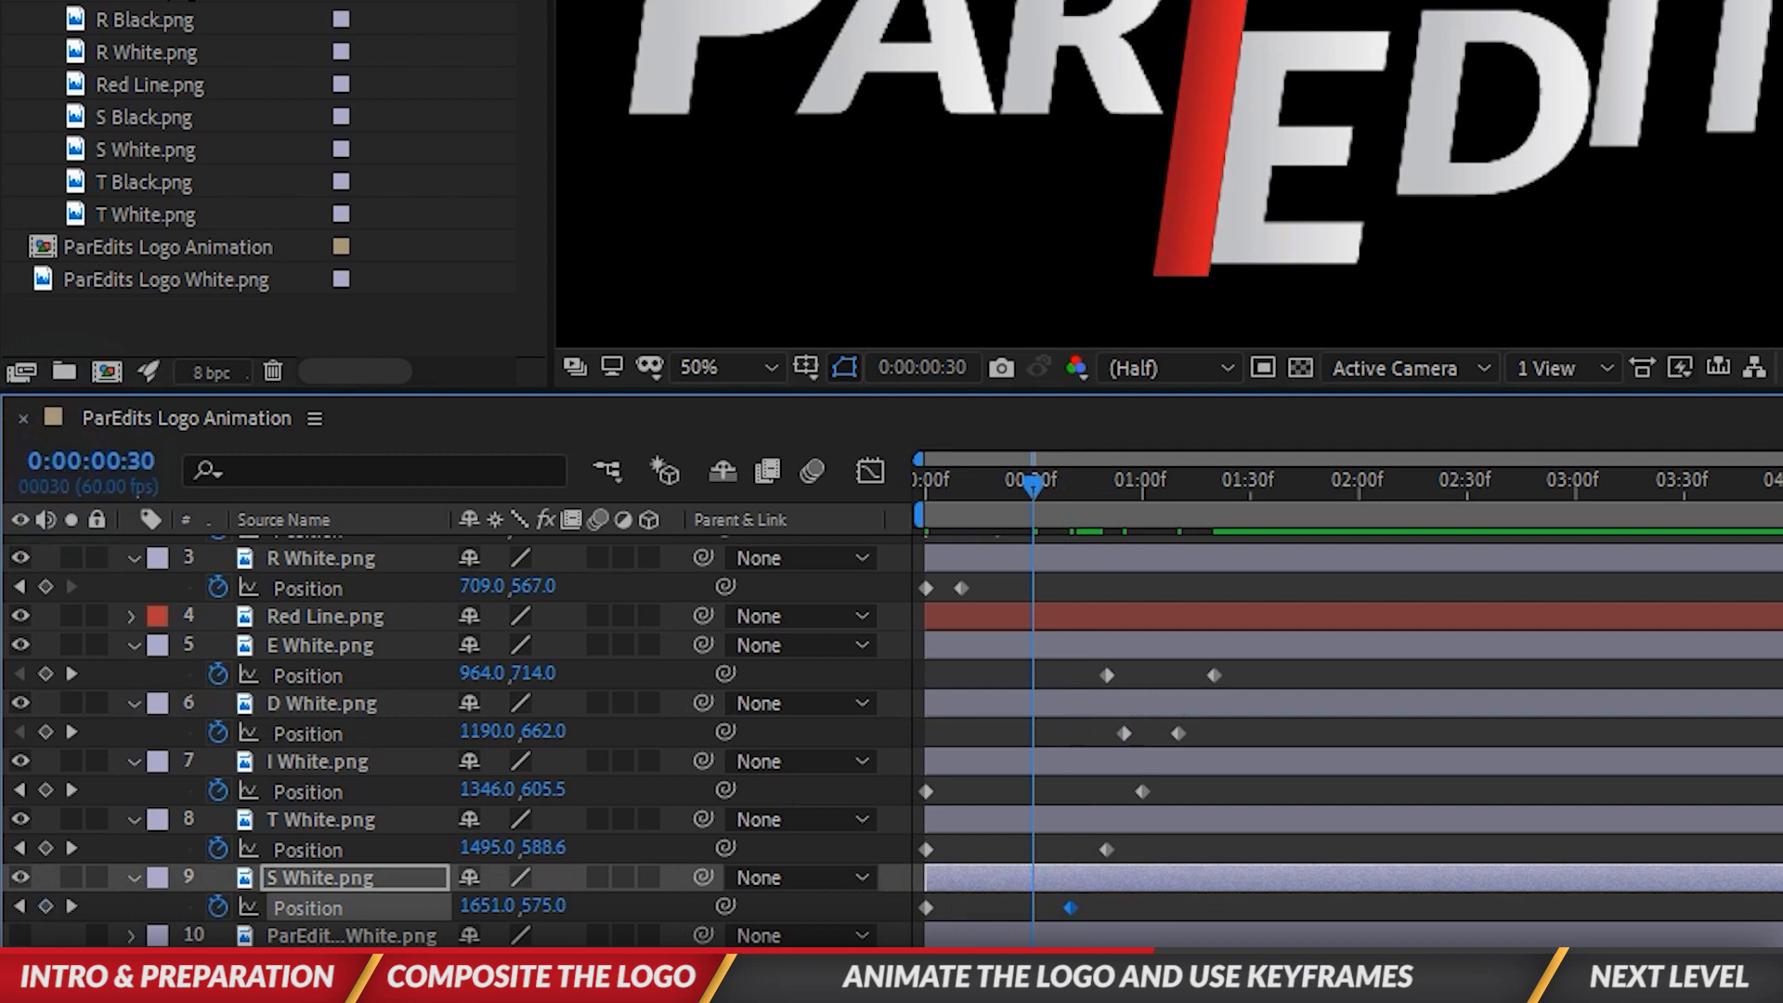
drag(927, 907, 1033, 907)
Step: Move the T layer's start Position keyframe to 0:00:00:35
click(1106, 849)
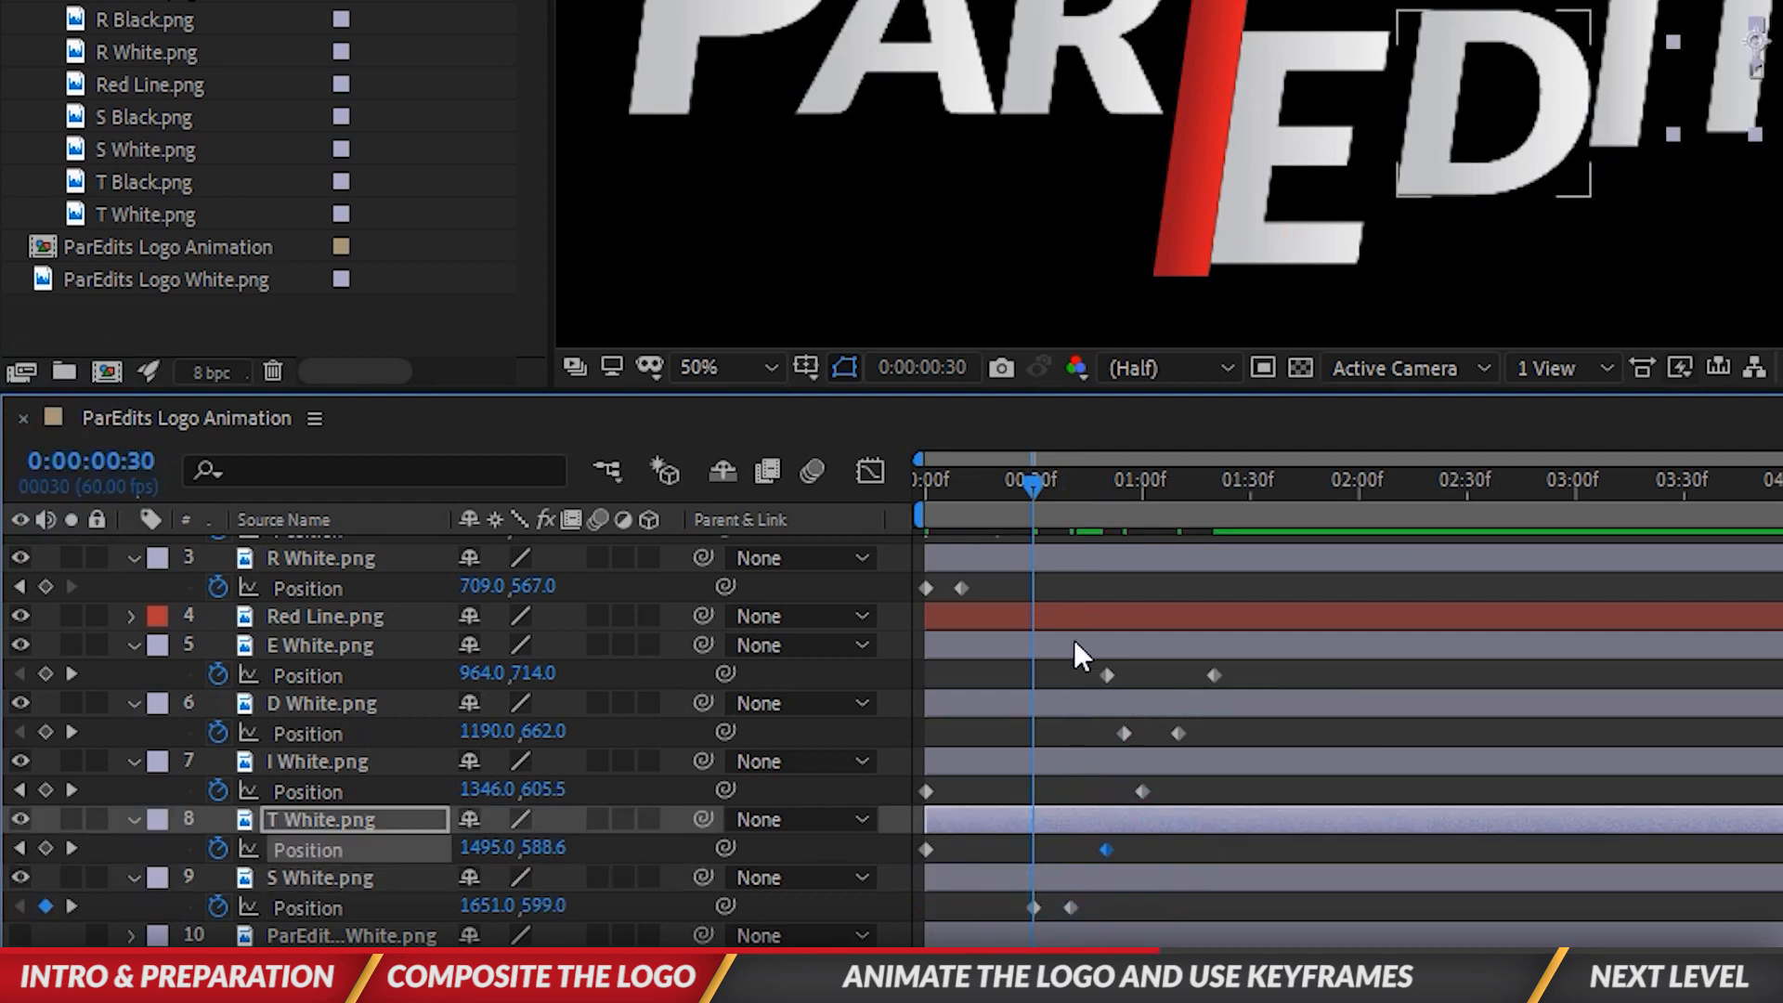
drag(1044, 489, 1116, 490)
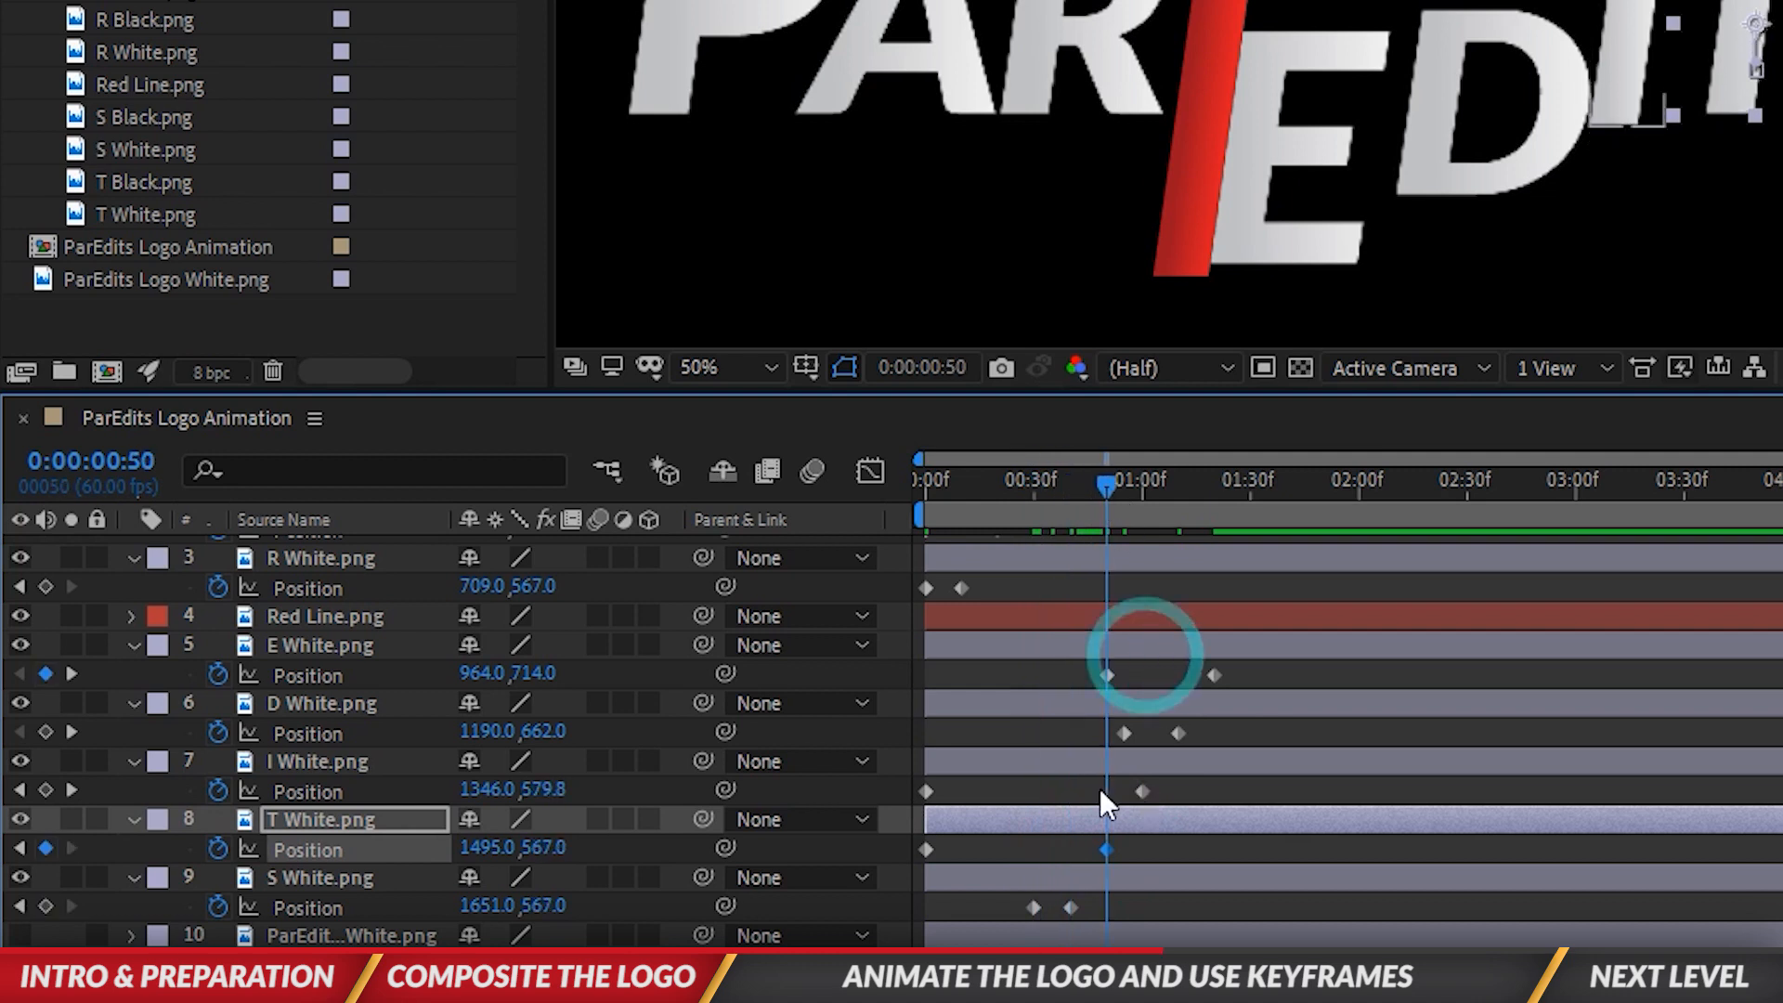
click(121, 462)
text(35)
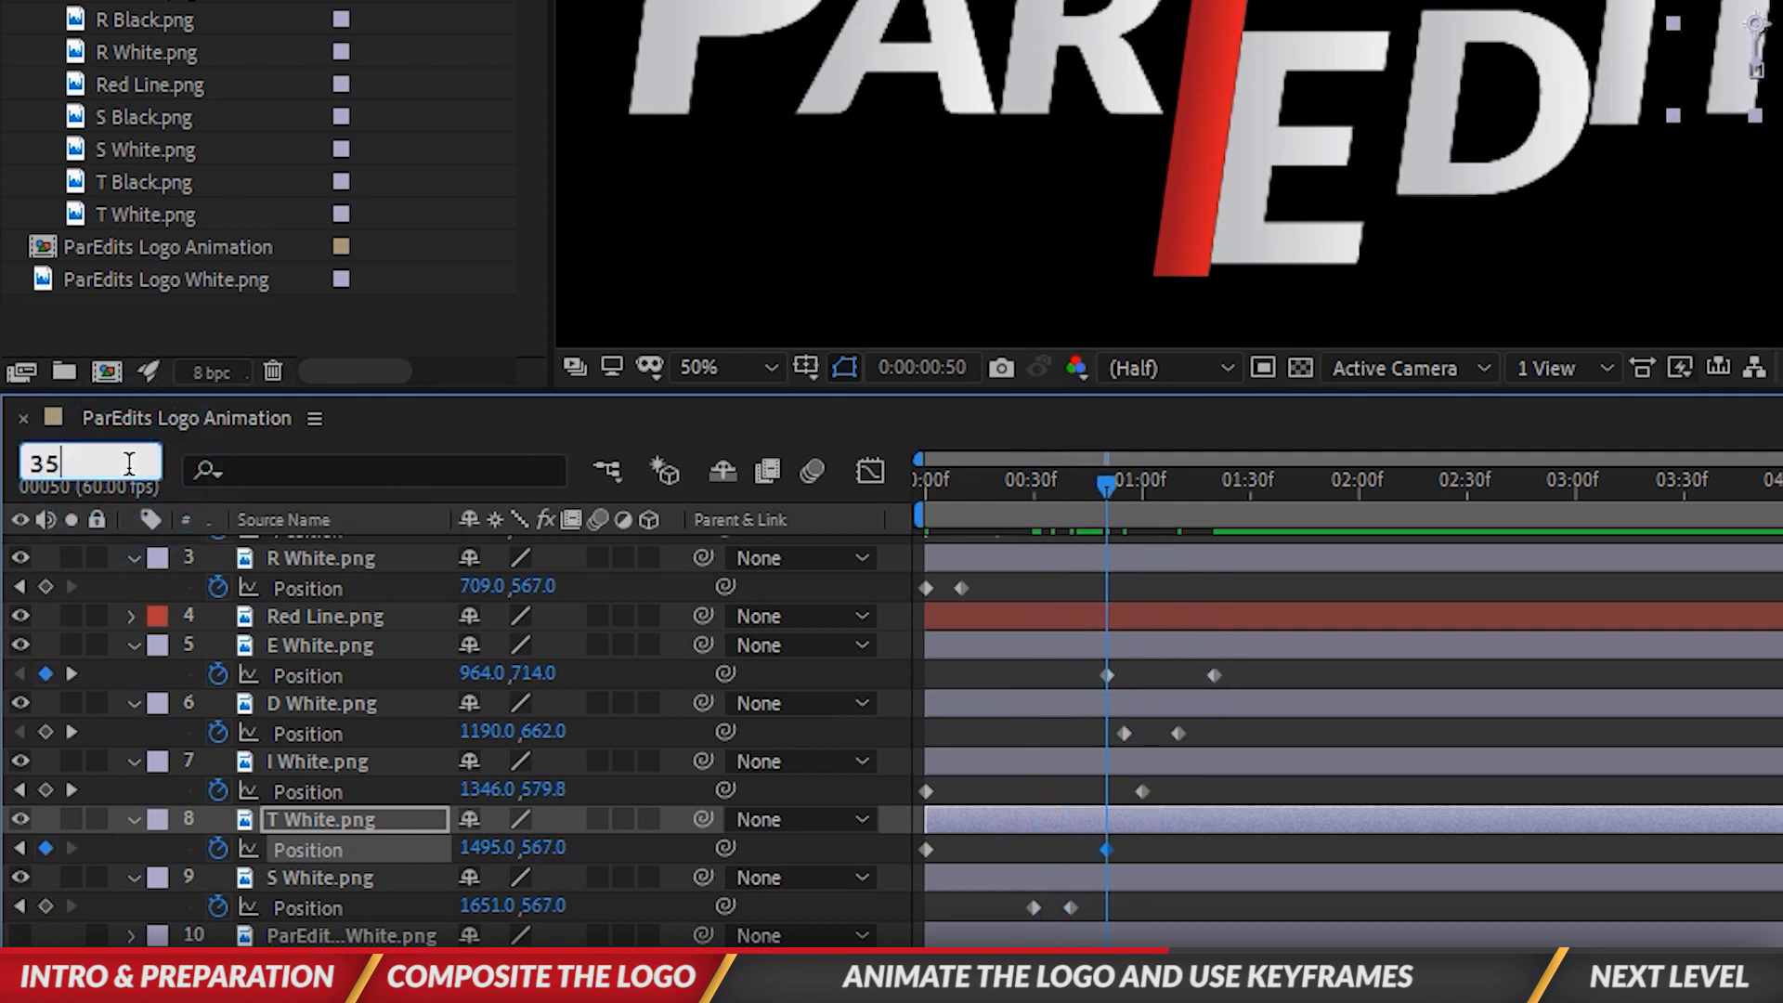
key(Return)
drag(926, 850, 1053, 850)
Step: Move the I layer's start Position keyframe to 0:00:00:40 and the D layer's start keyframe to 0:00:00:45
click(1142, 793)
drag(1052, 486, 1071, 487)
drag(926, 792, 1071, 795)
drag(1071, 487, 1179, 486)
drag(1124, 733, 1039, 744)
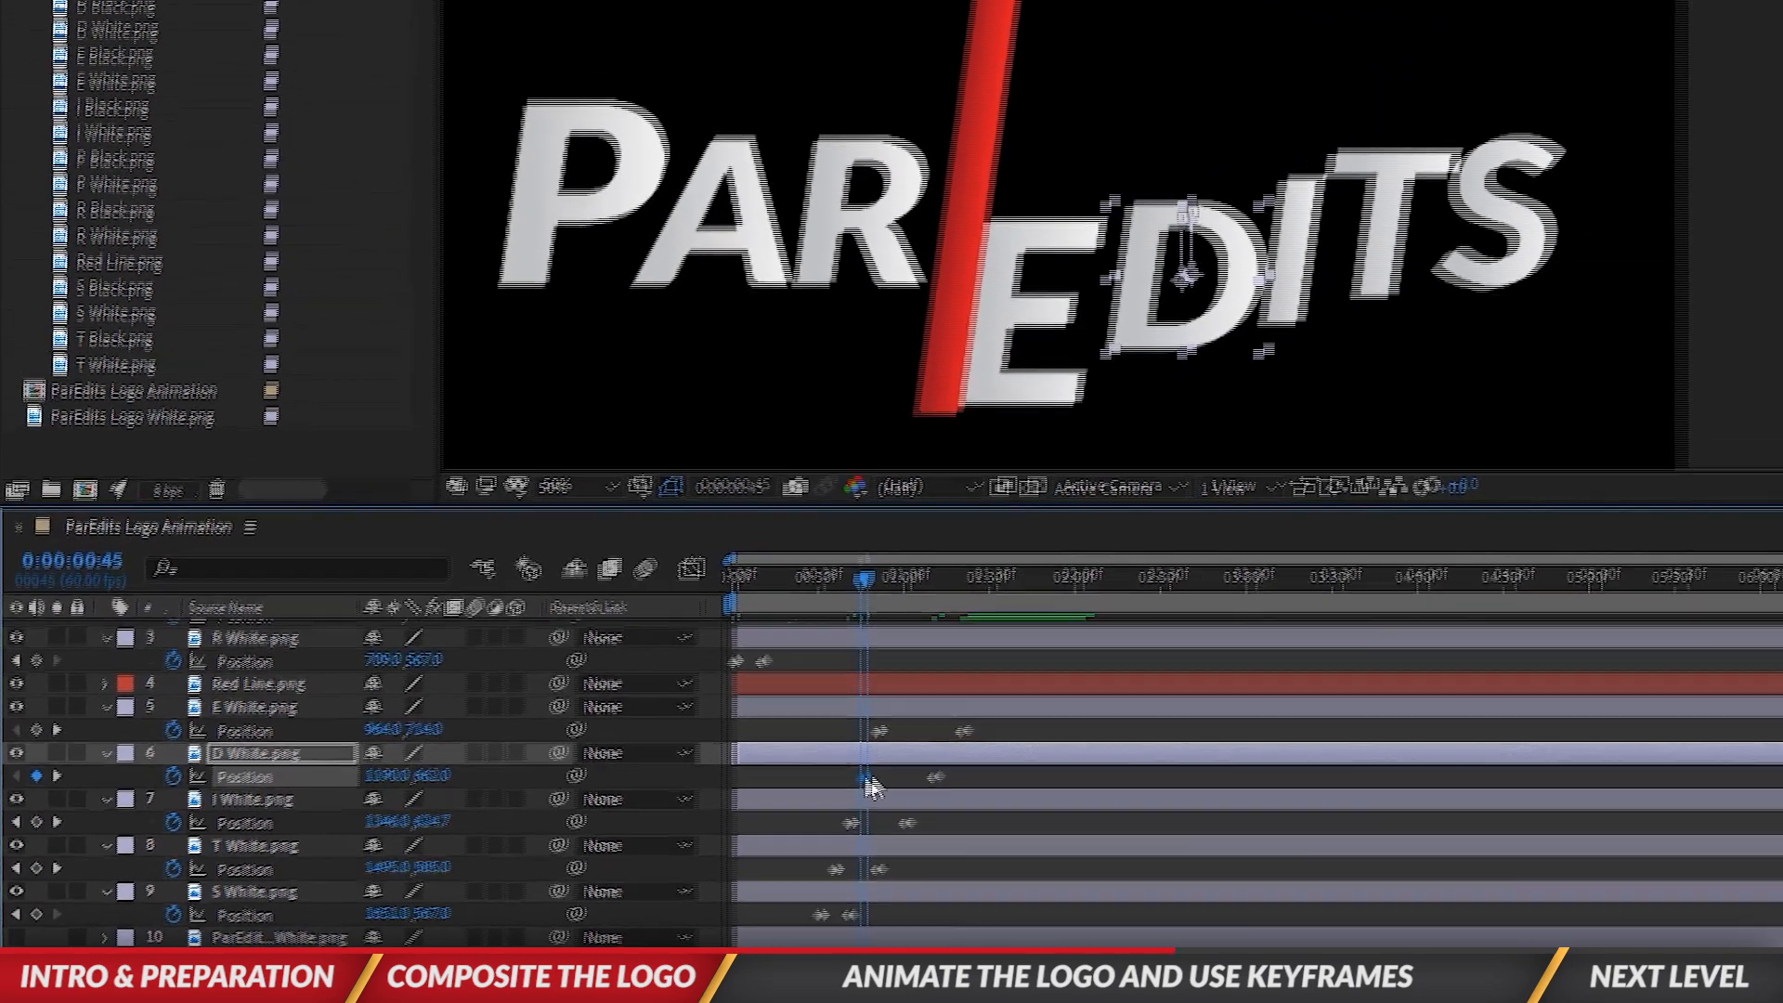
click(1299, 822)
click(1305, 797)
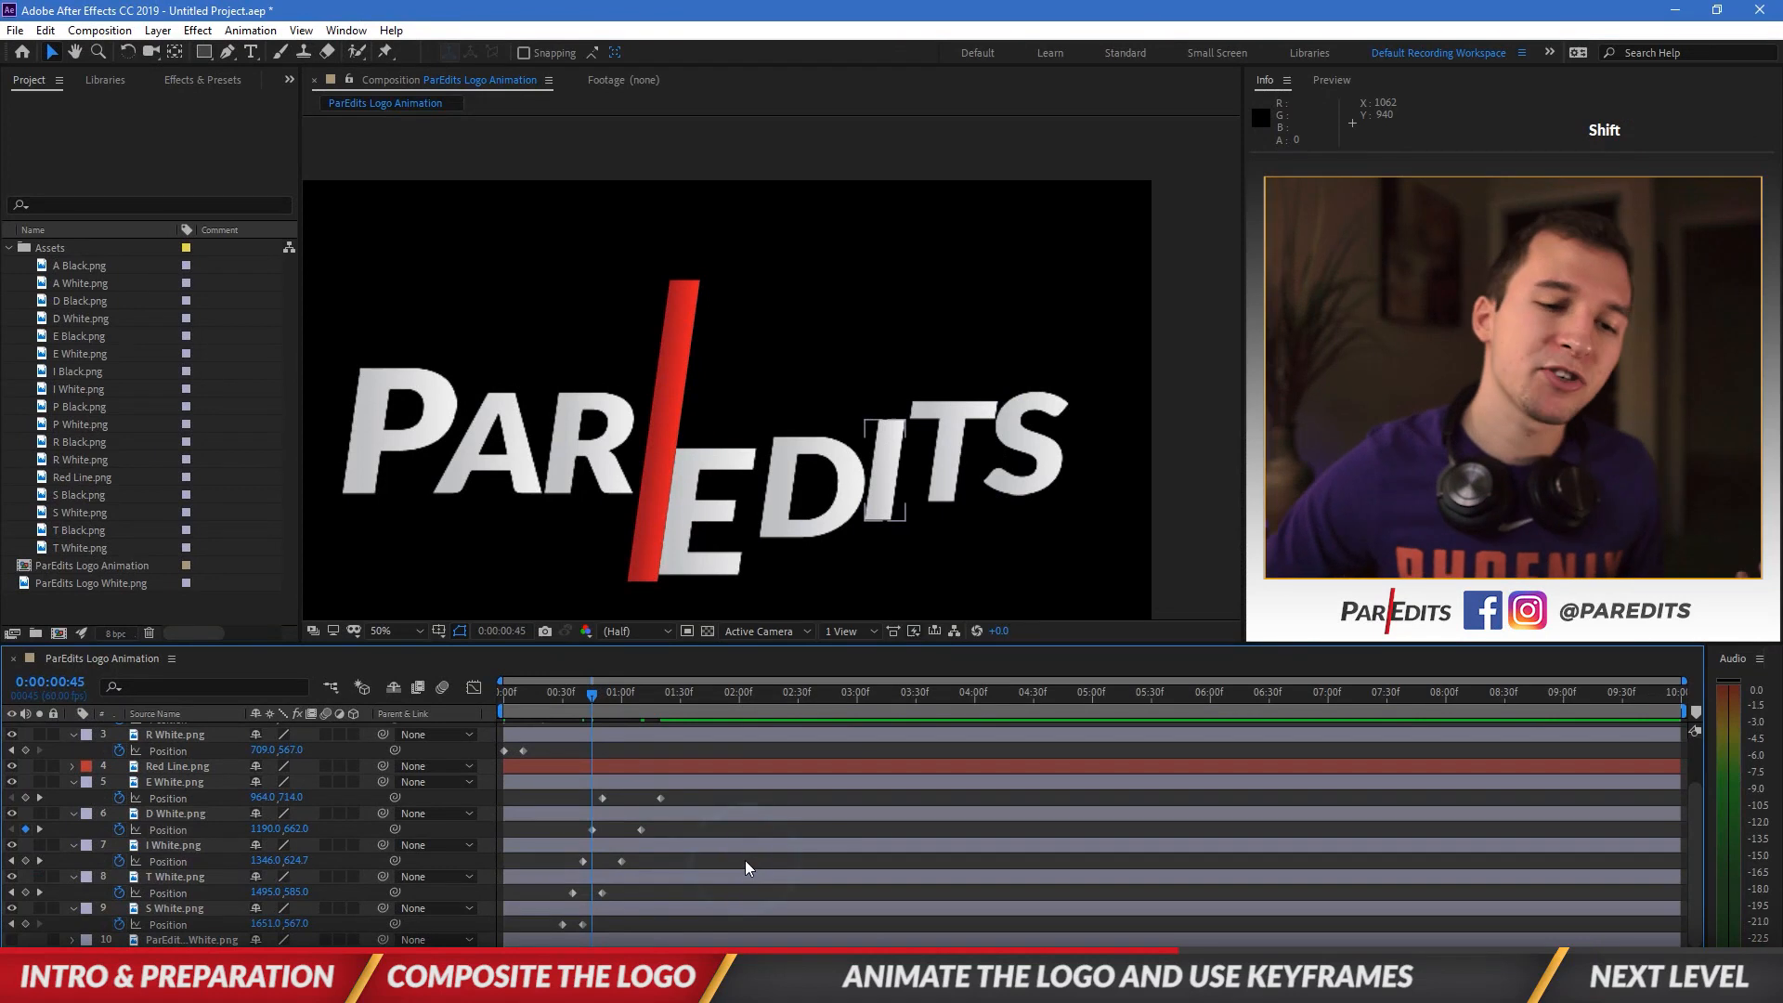
Step: Play the animation from the start to check the staggered timing of the EDITS letters
drag(594, 699, 498, 699)
key(space)
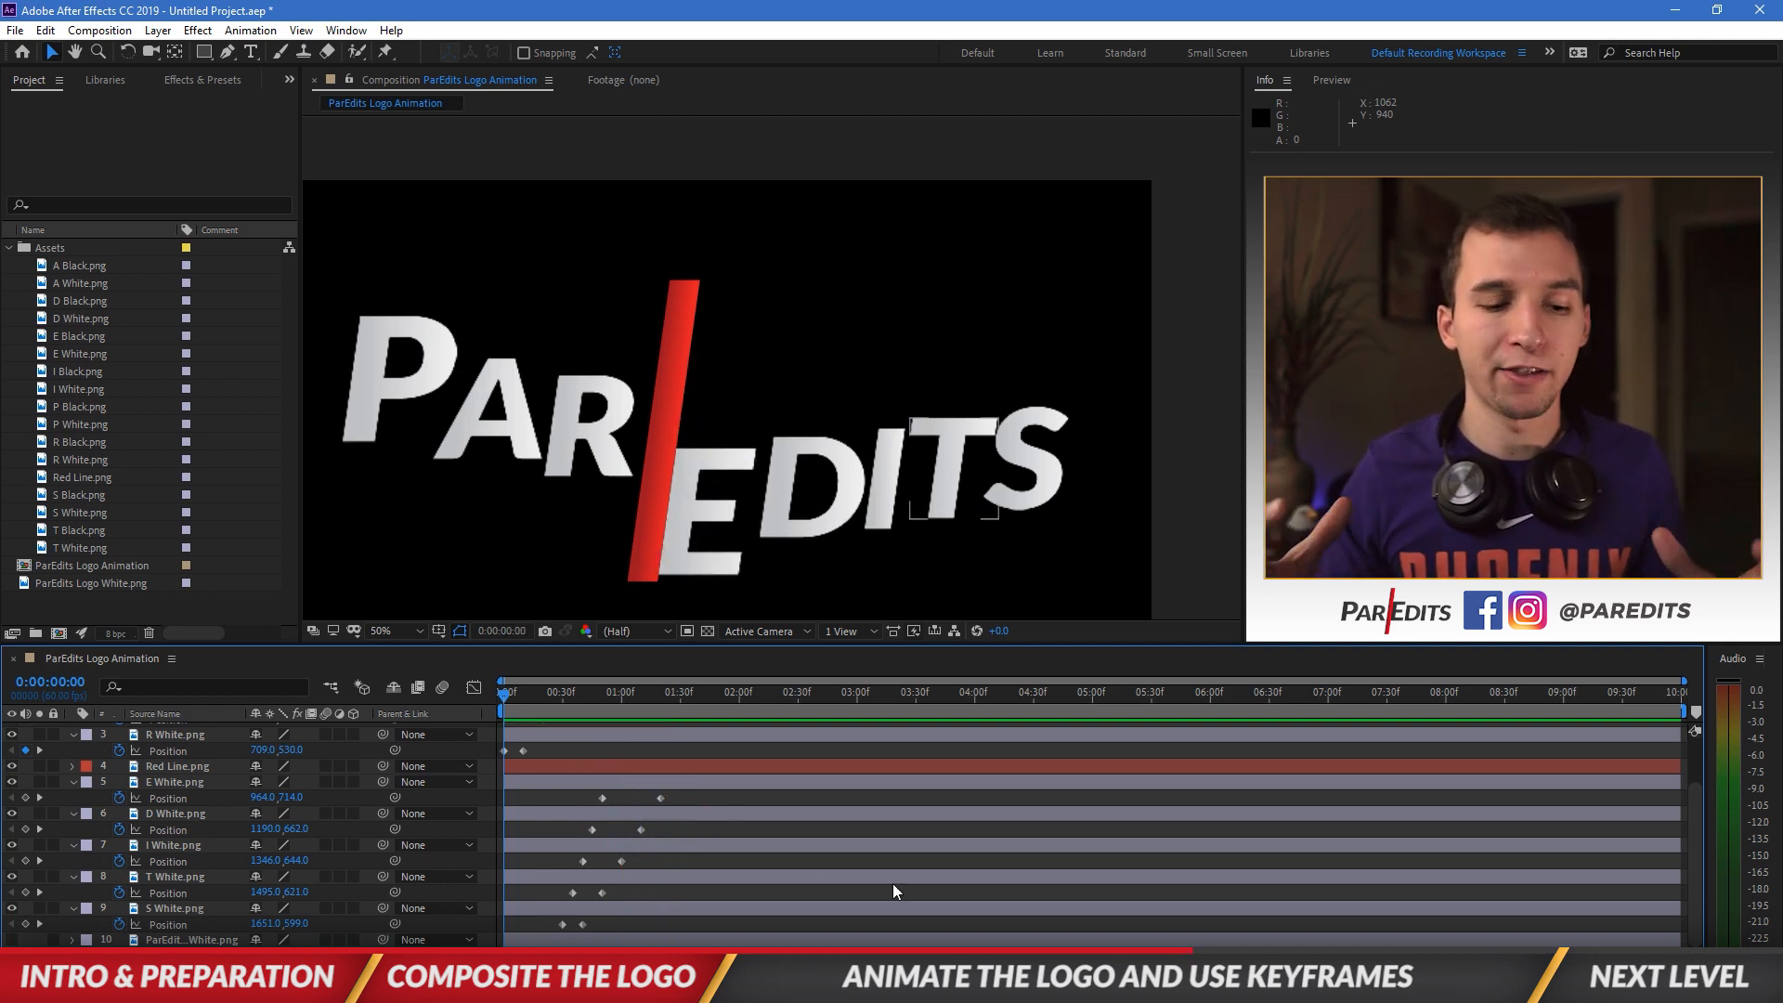
key(space)
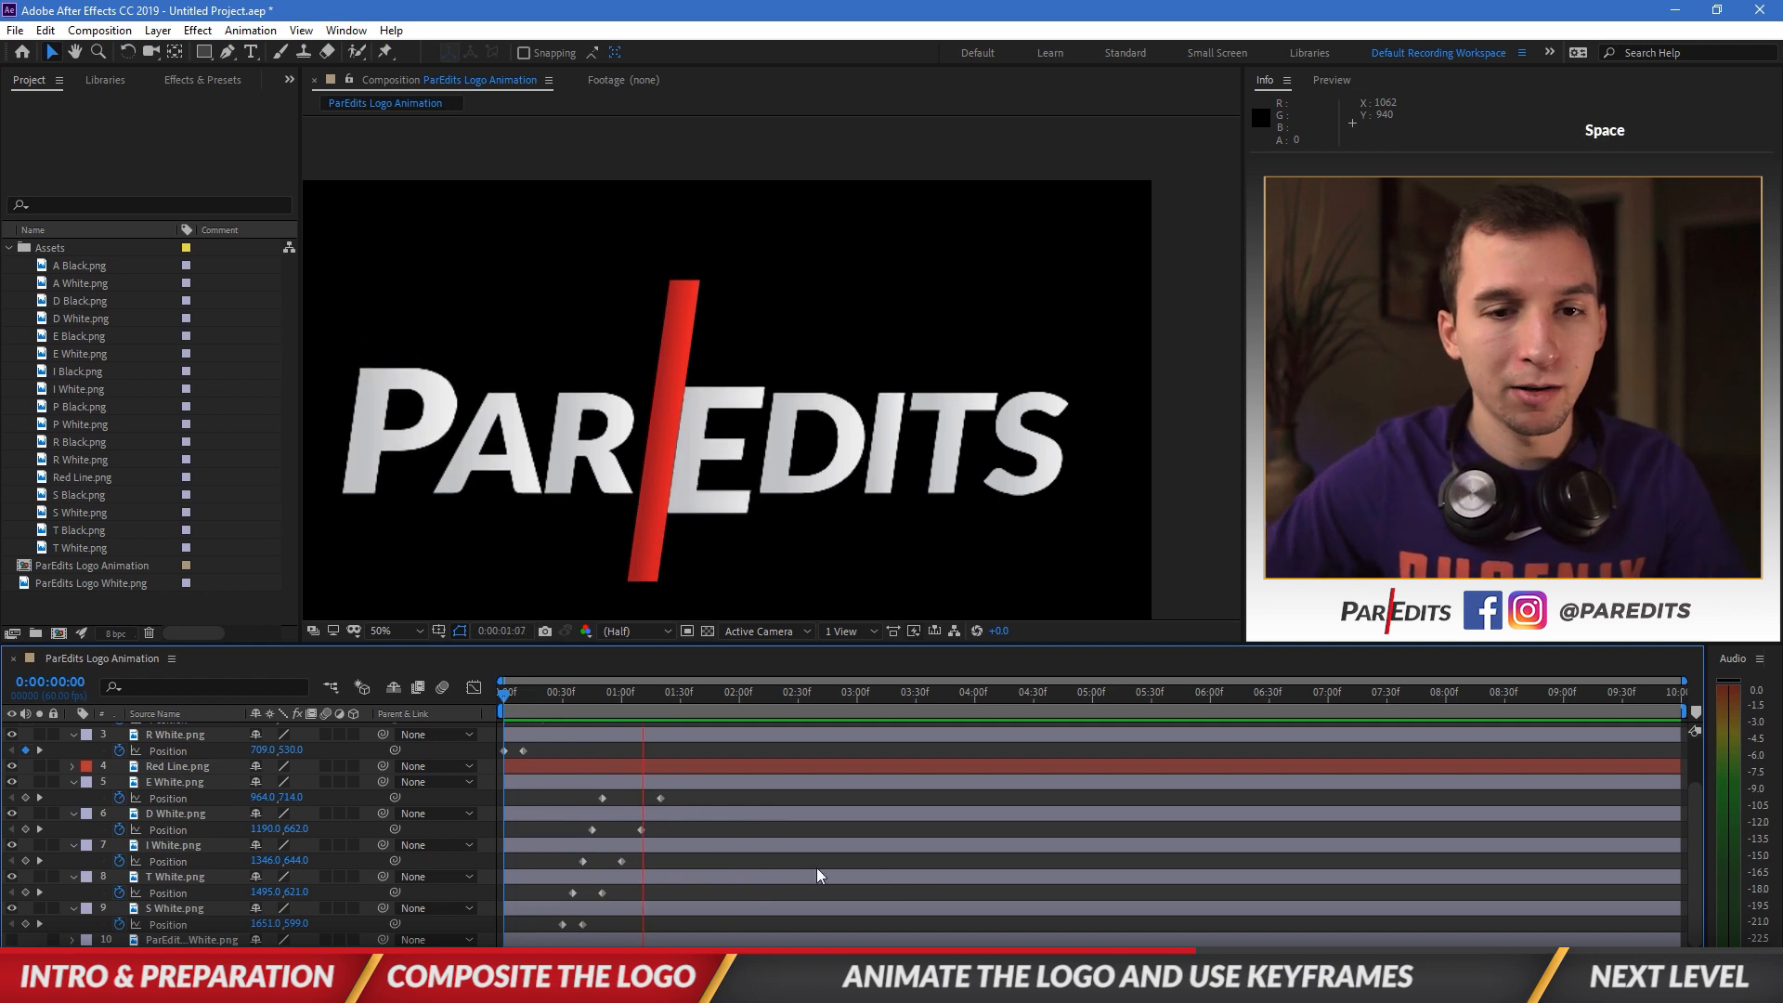
Step: Shift all Position keyframes of the E, D, I, T and S layers together so S starts at 0:00:00:20, and preview from the start
drag(550, 929, 674, 788)
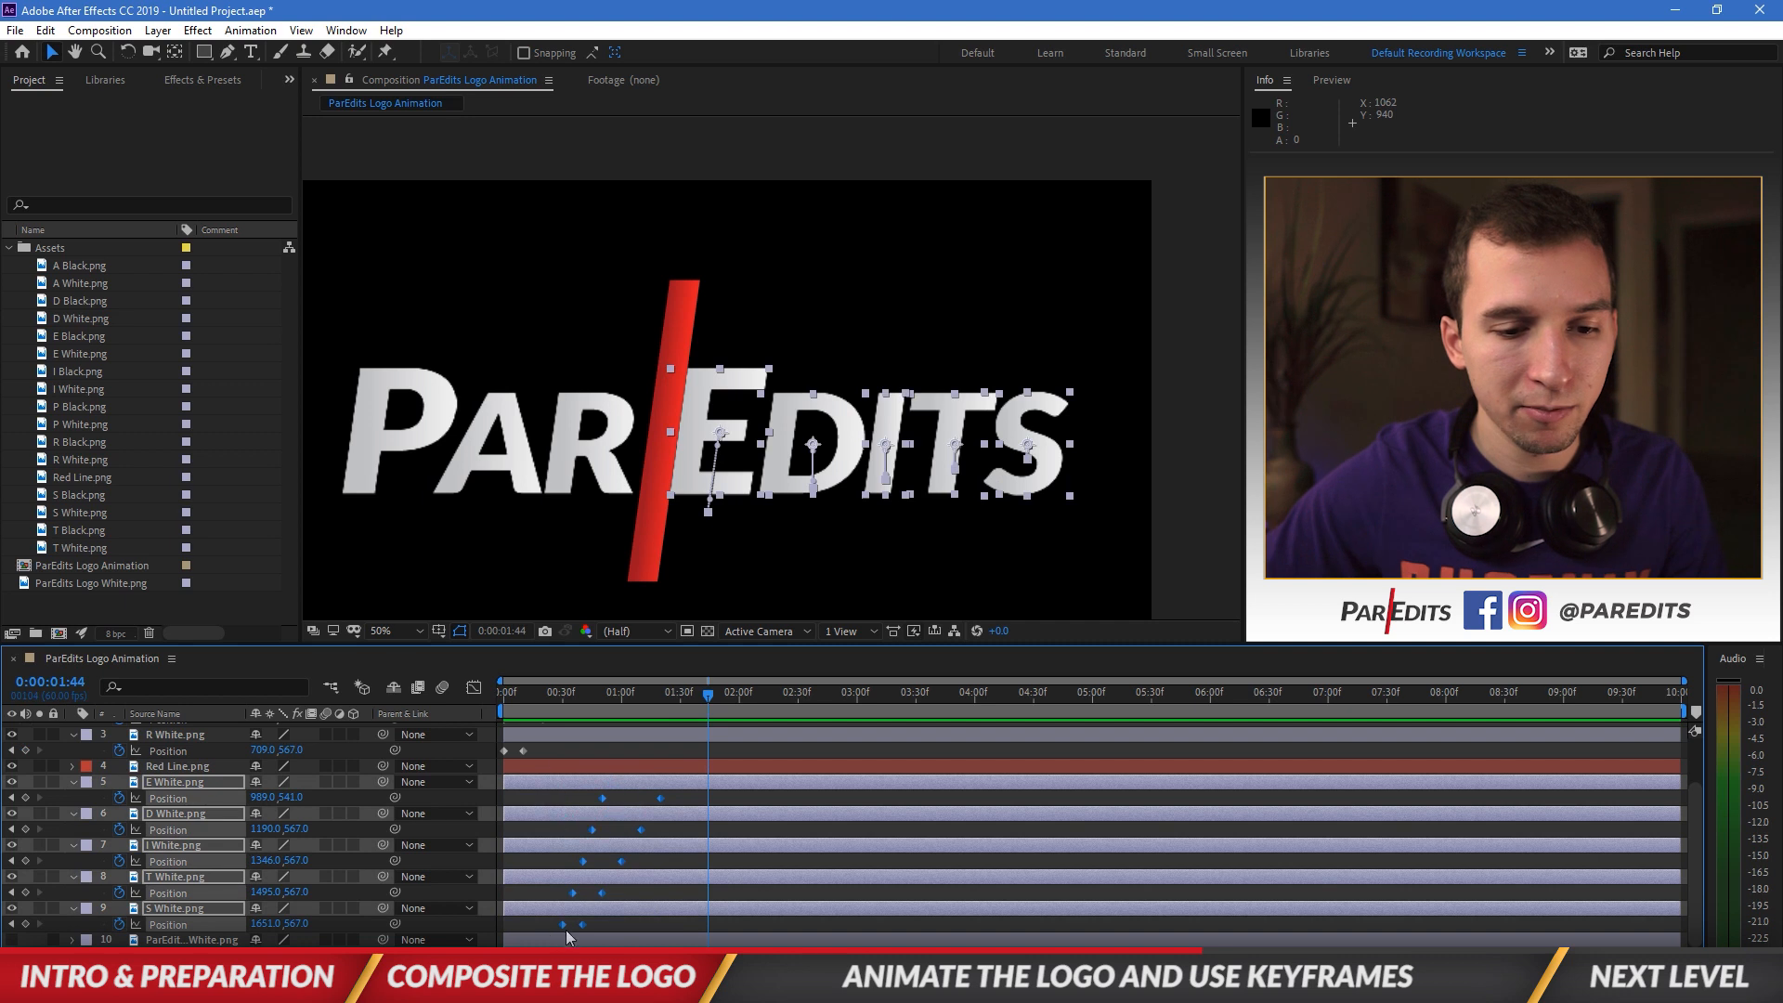
scroll(555, 856, up, 3)
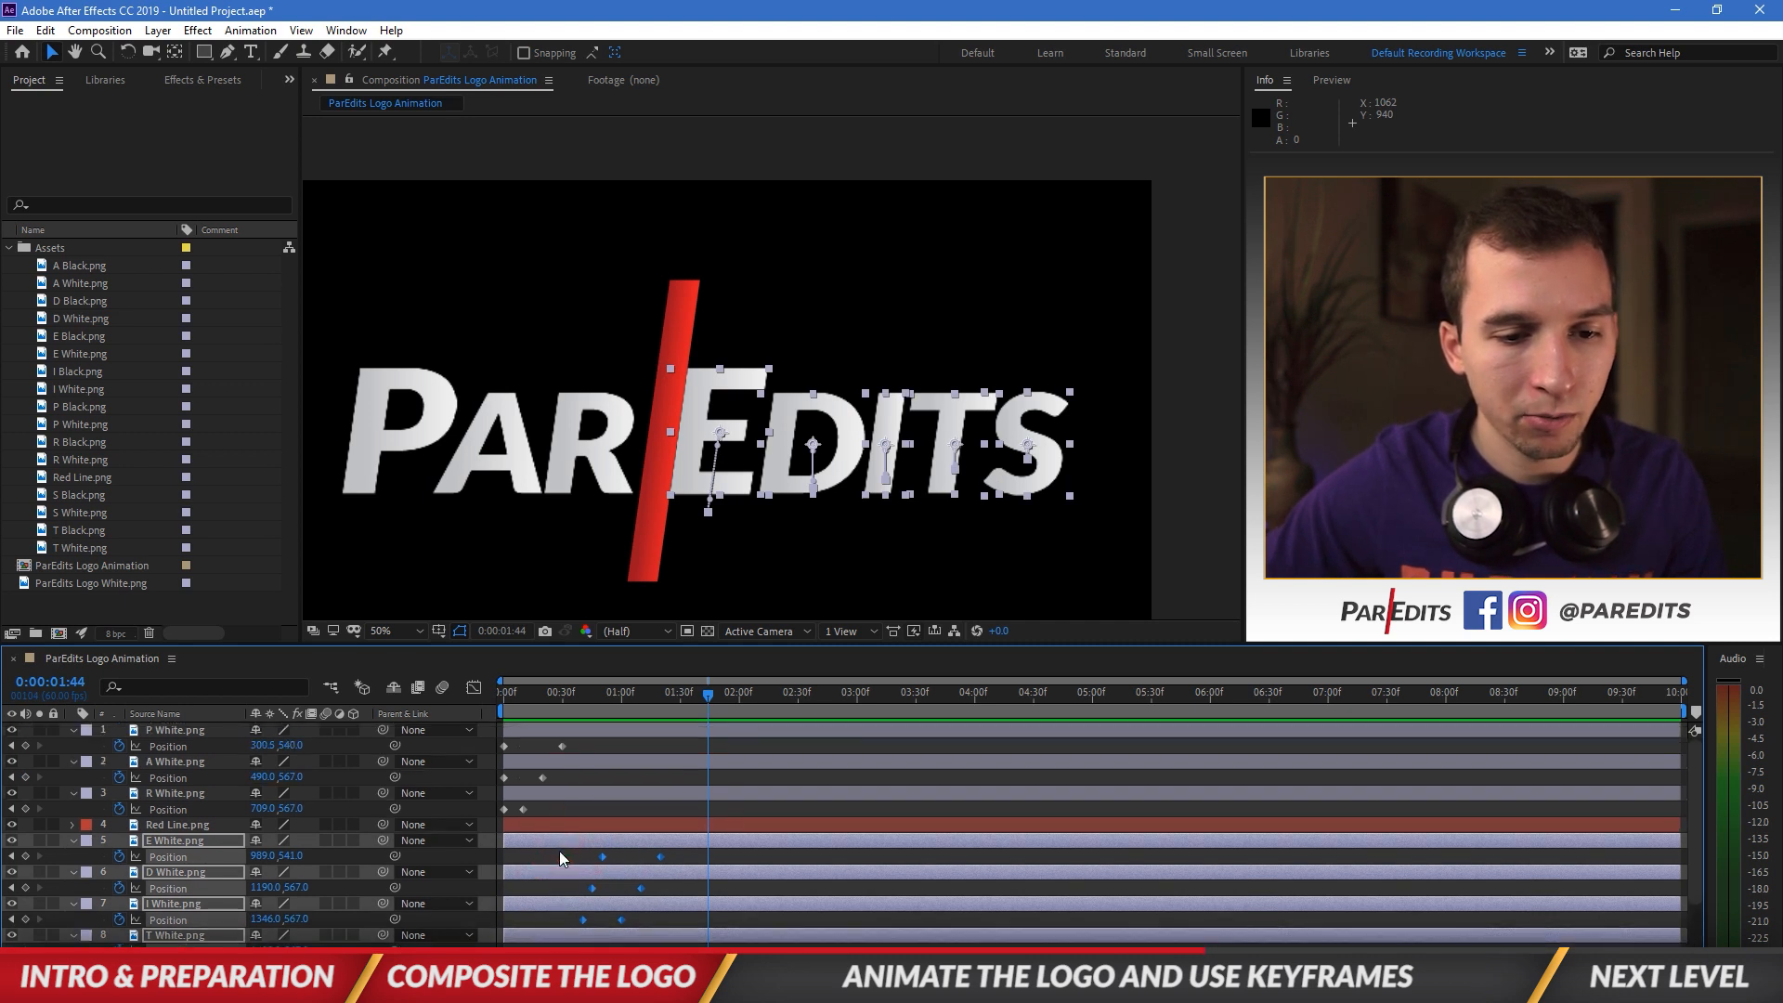
mouse_move(562, 747)
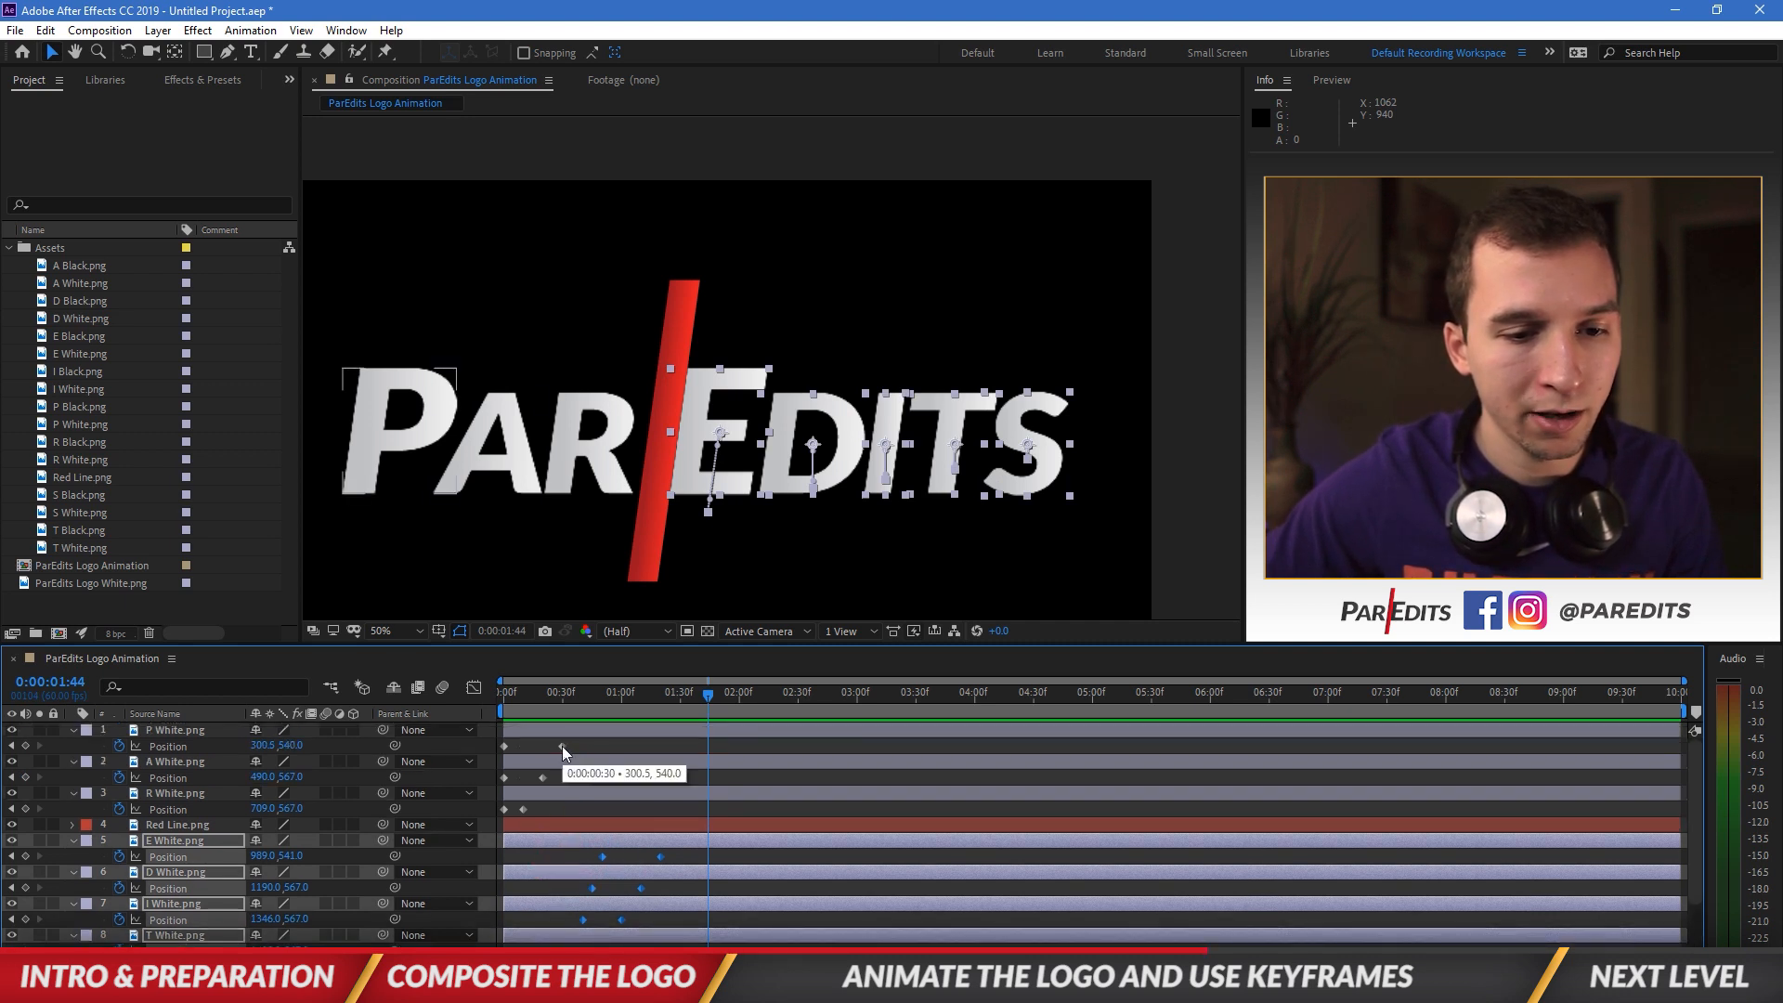
mouse_move(543, 779)
scroll(550, 811, down, 5)
scroll(550, 811, up, 5)
click(543, 698)
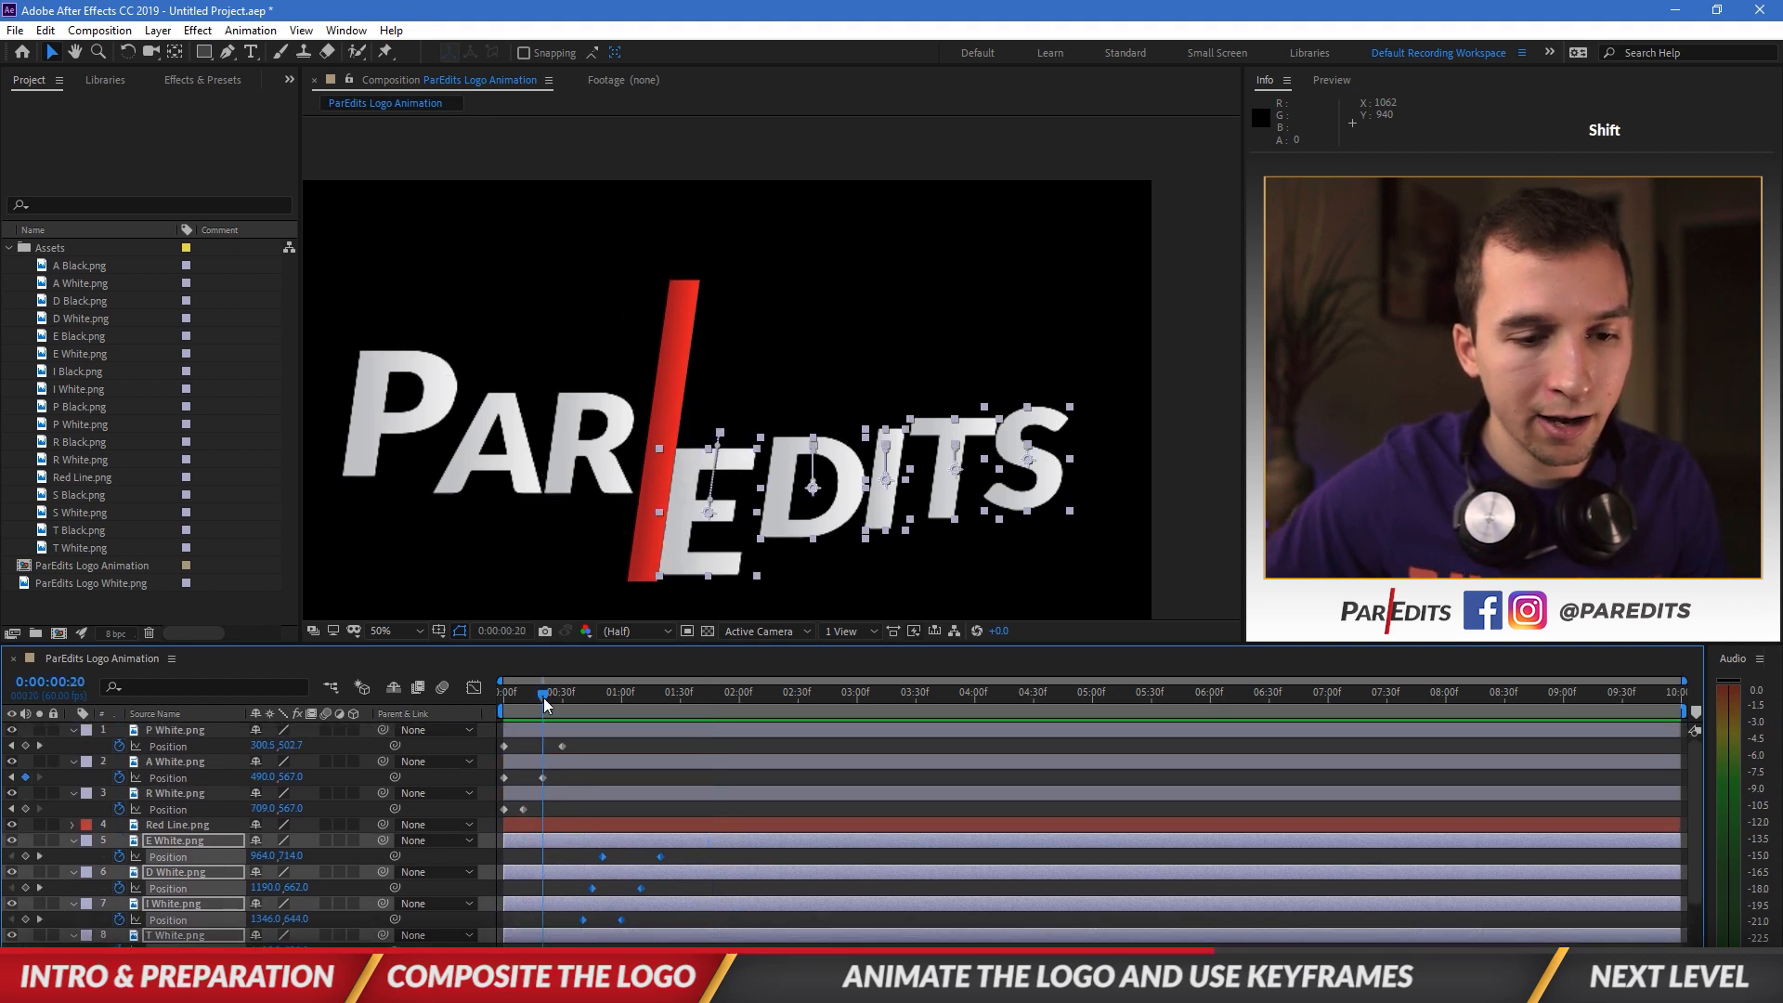
scroll(598, 861, down, 3)
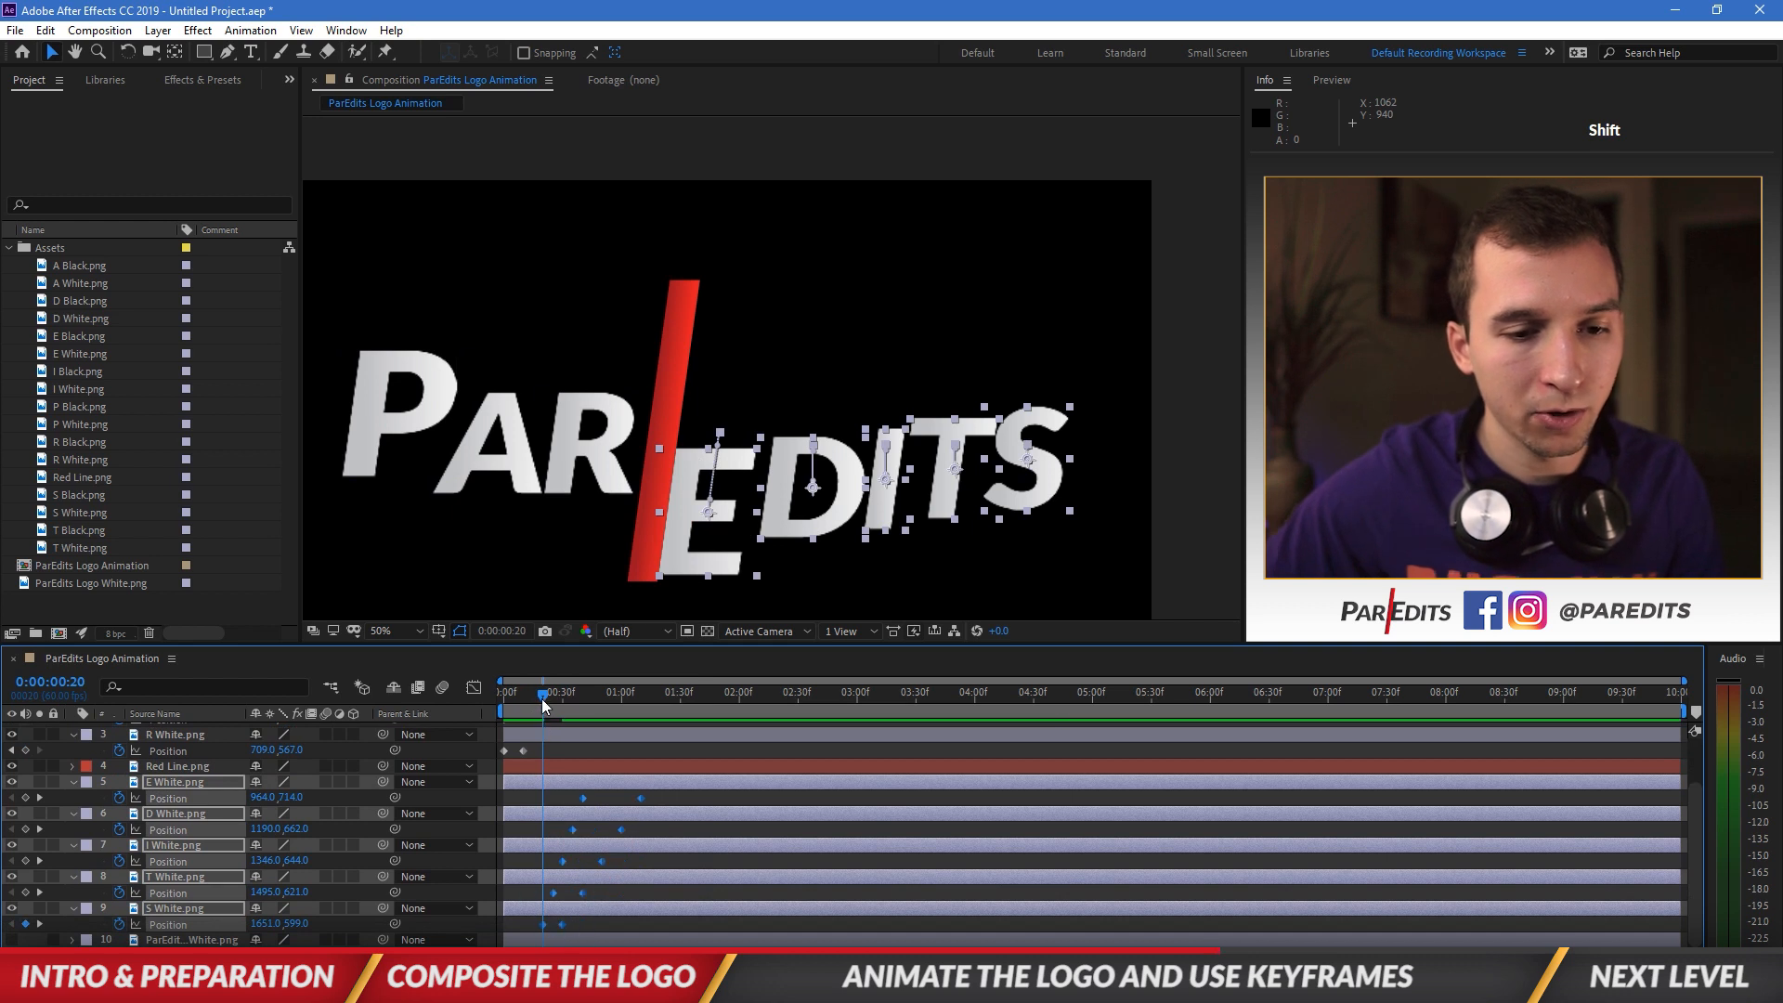
drag(543, 699, 477, 704)
key(space)
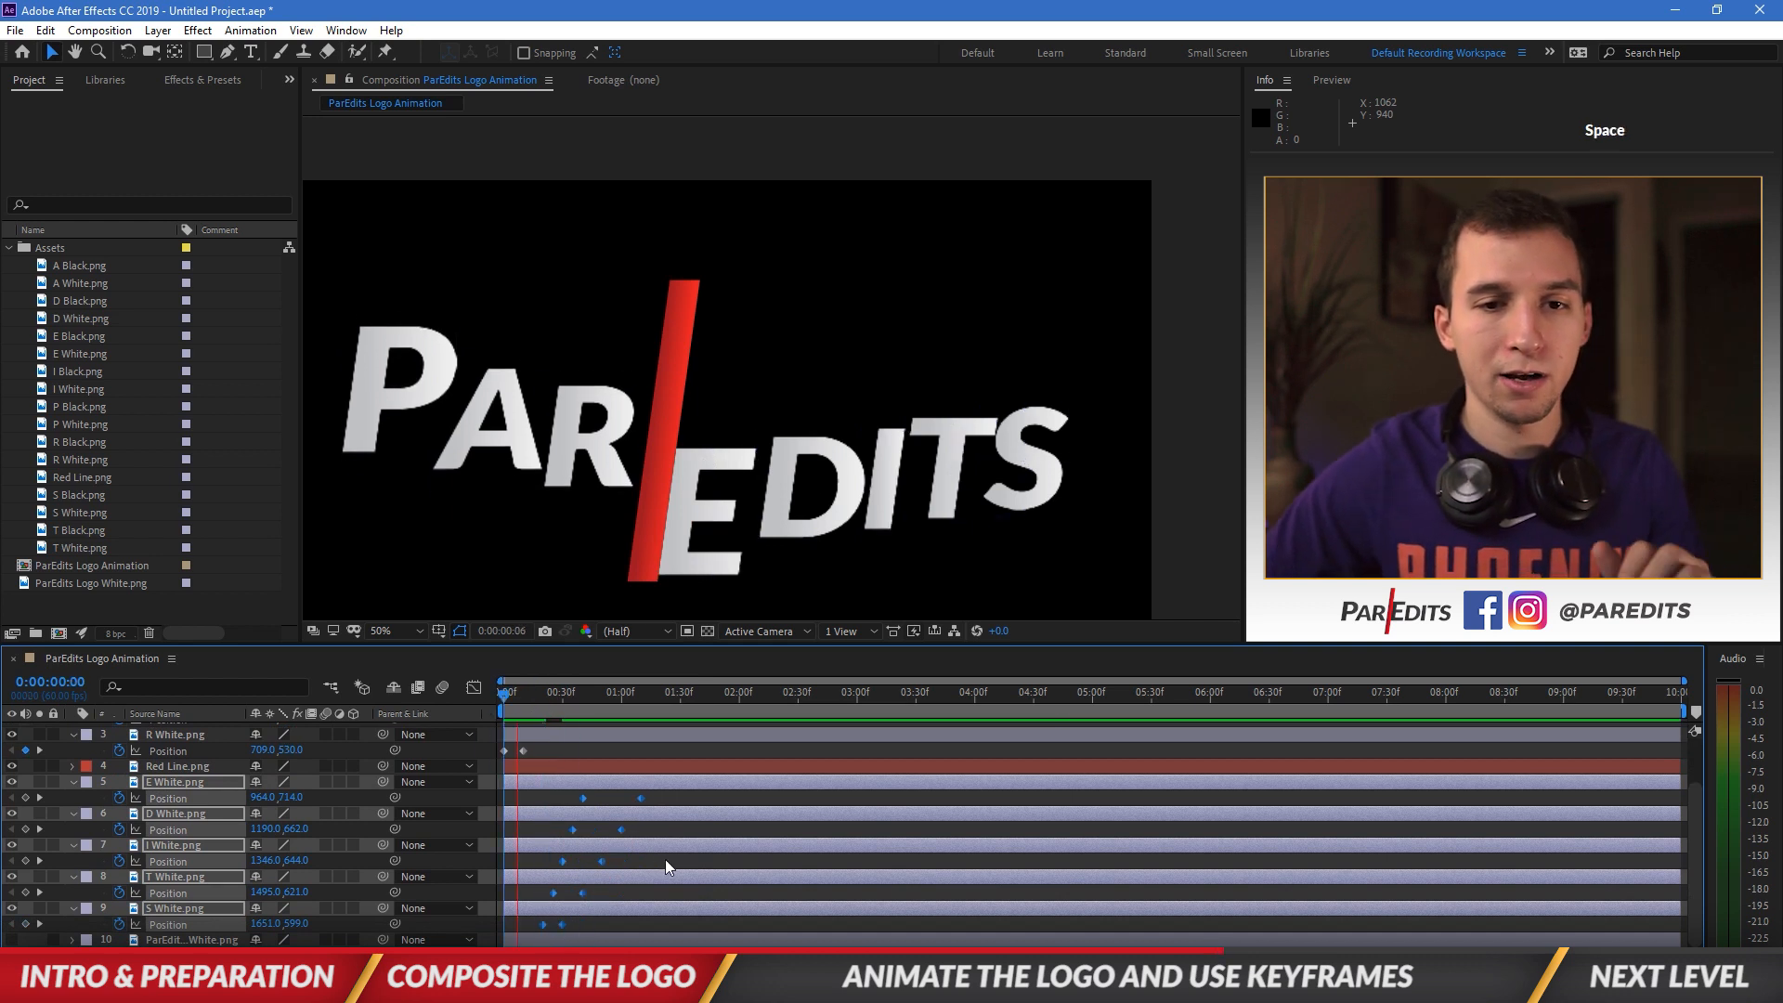
key(space)
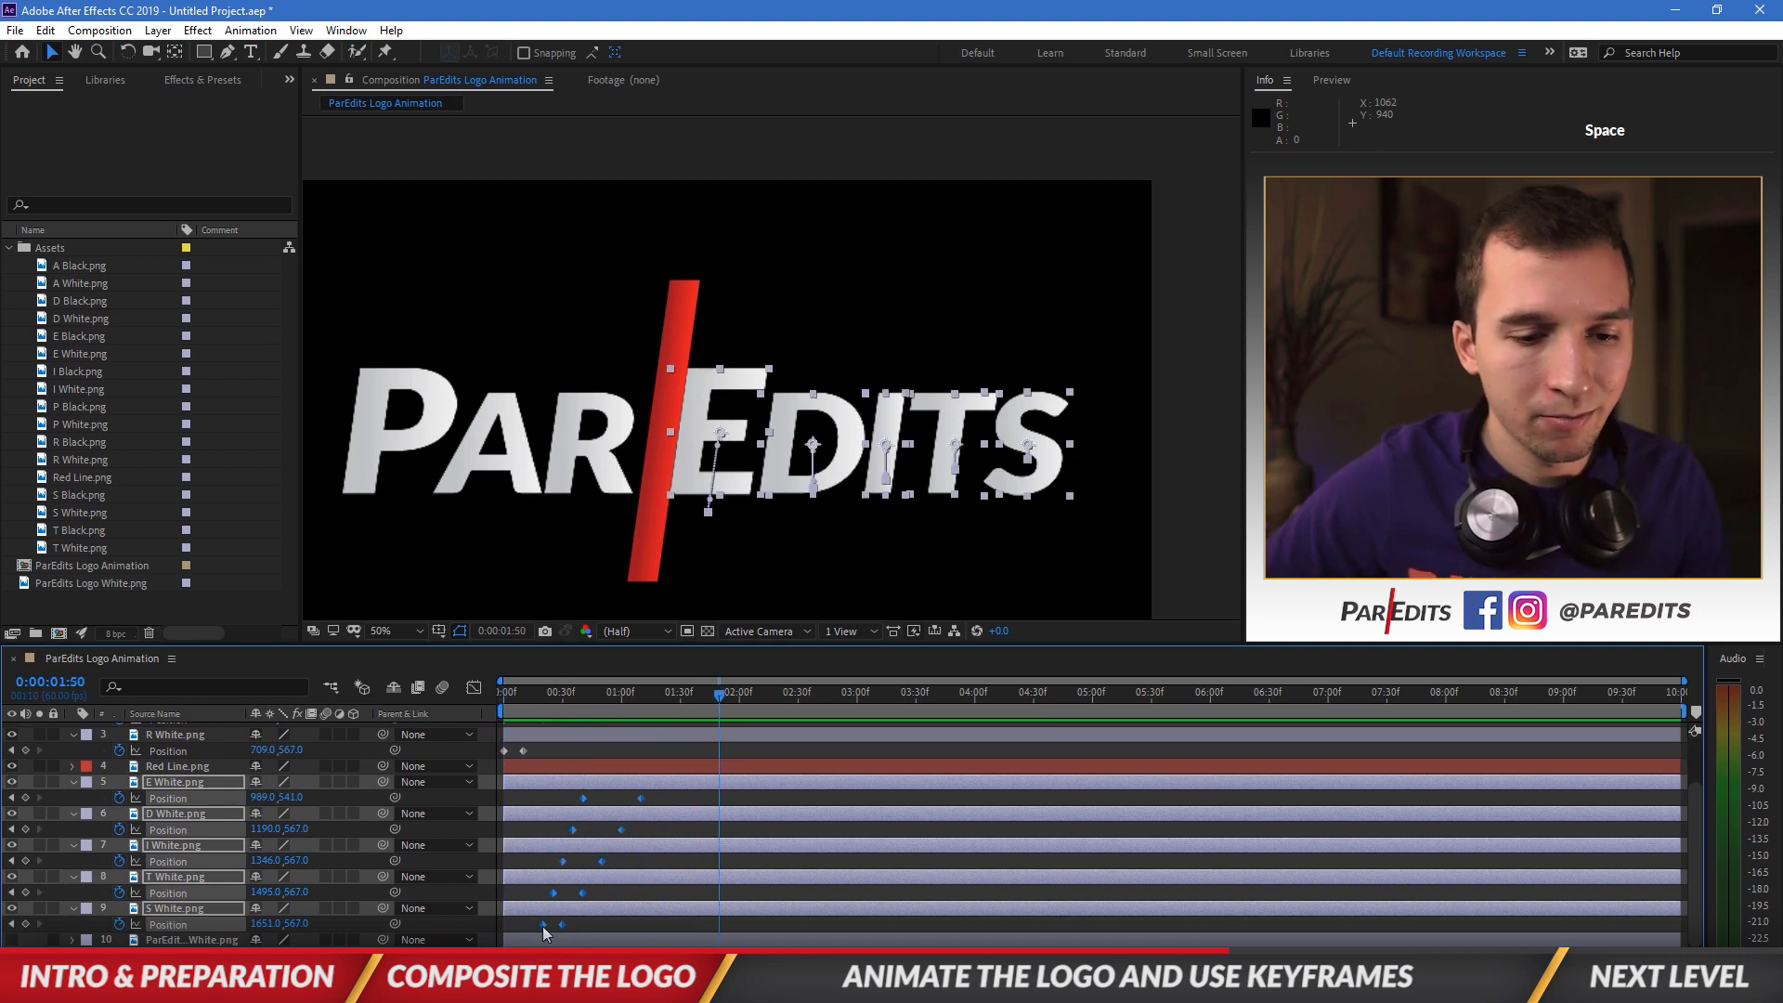
Step: Shift all Position keyframes of the E, D, I, T and S layers together so S starts at 0:00:00:00, and preview the animation
drag(542, 925, 502, 923)
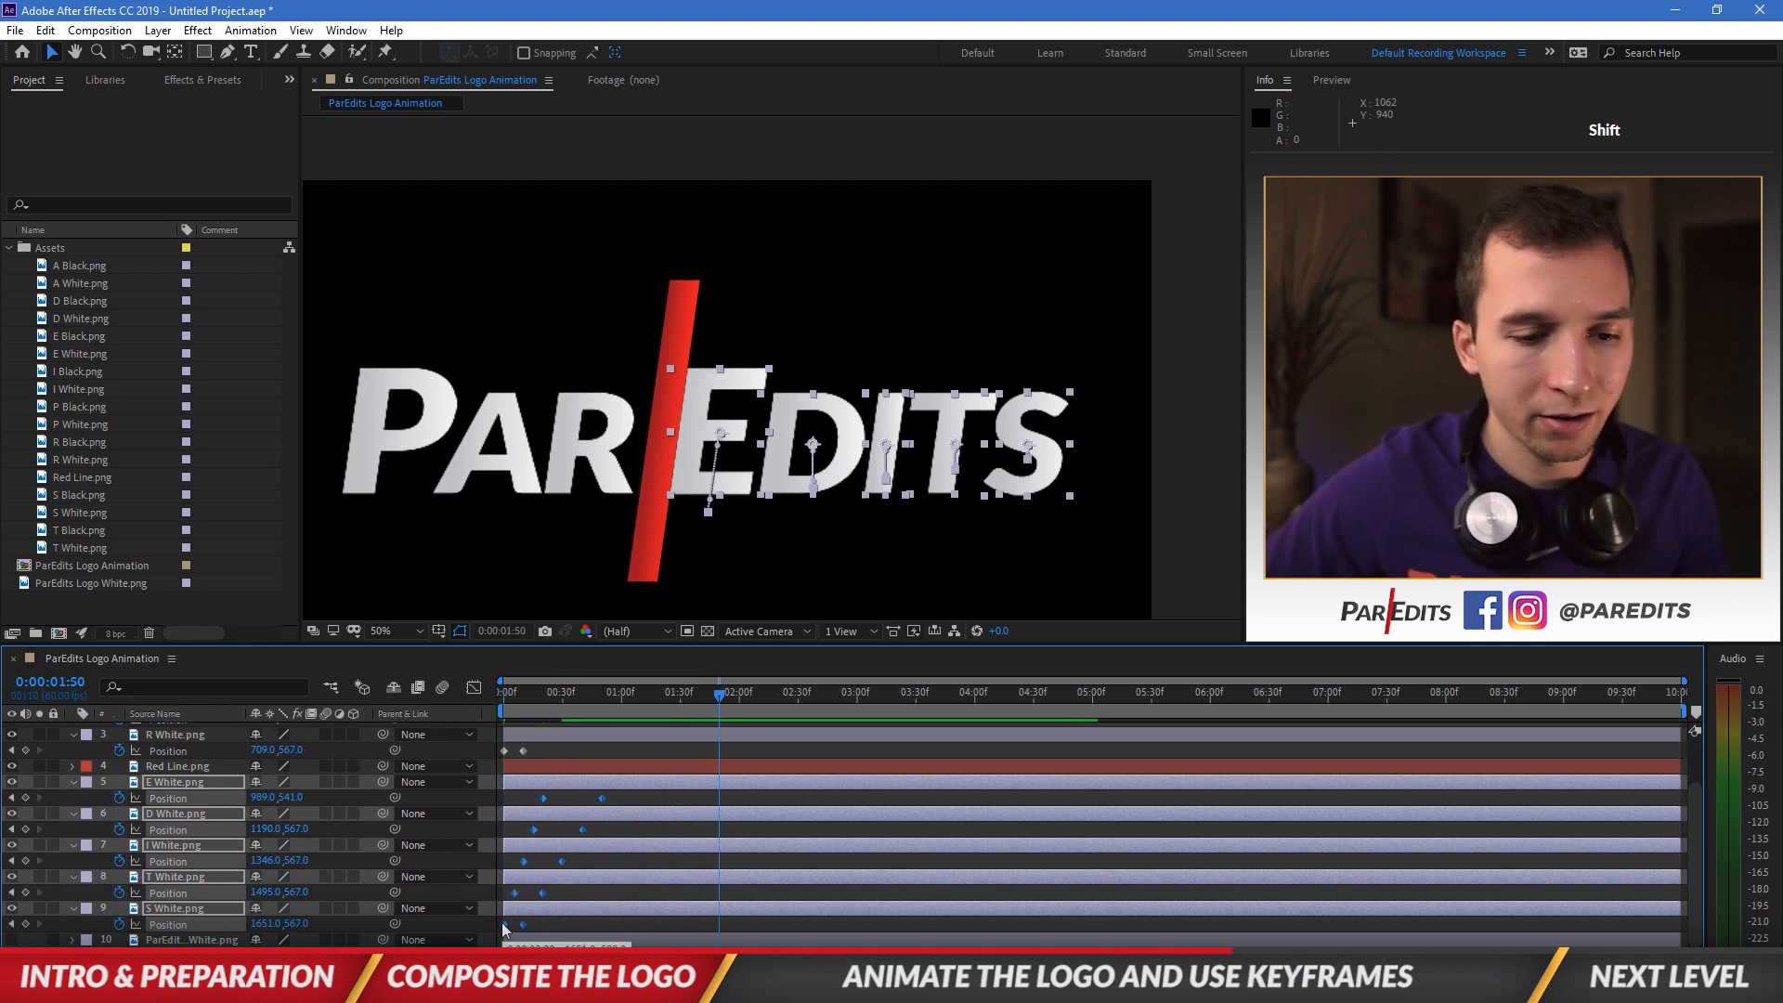
drag(540, 692, 465, 702)
key(space)
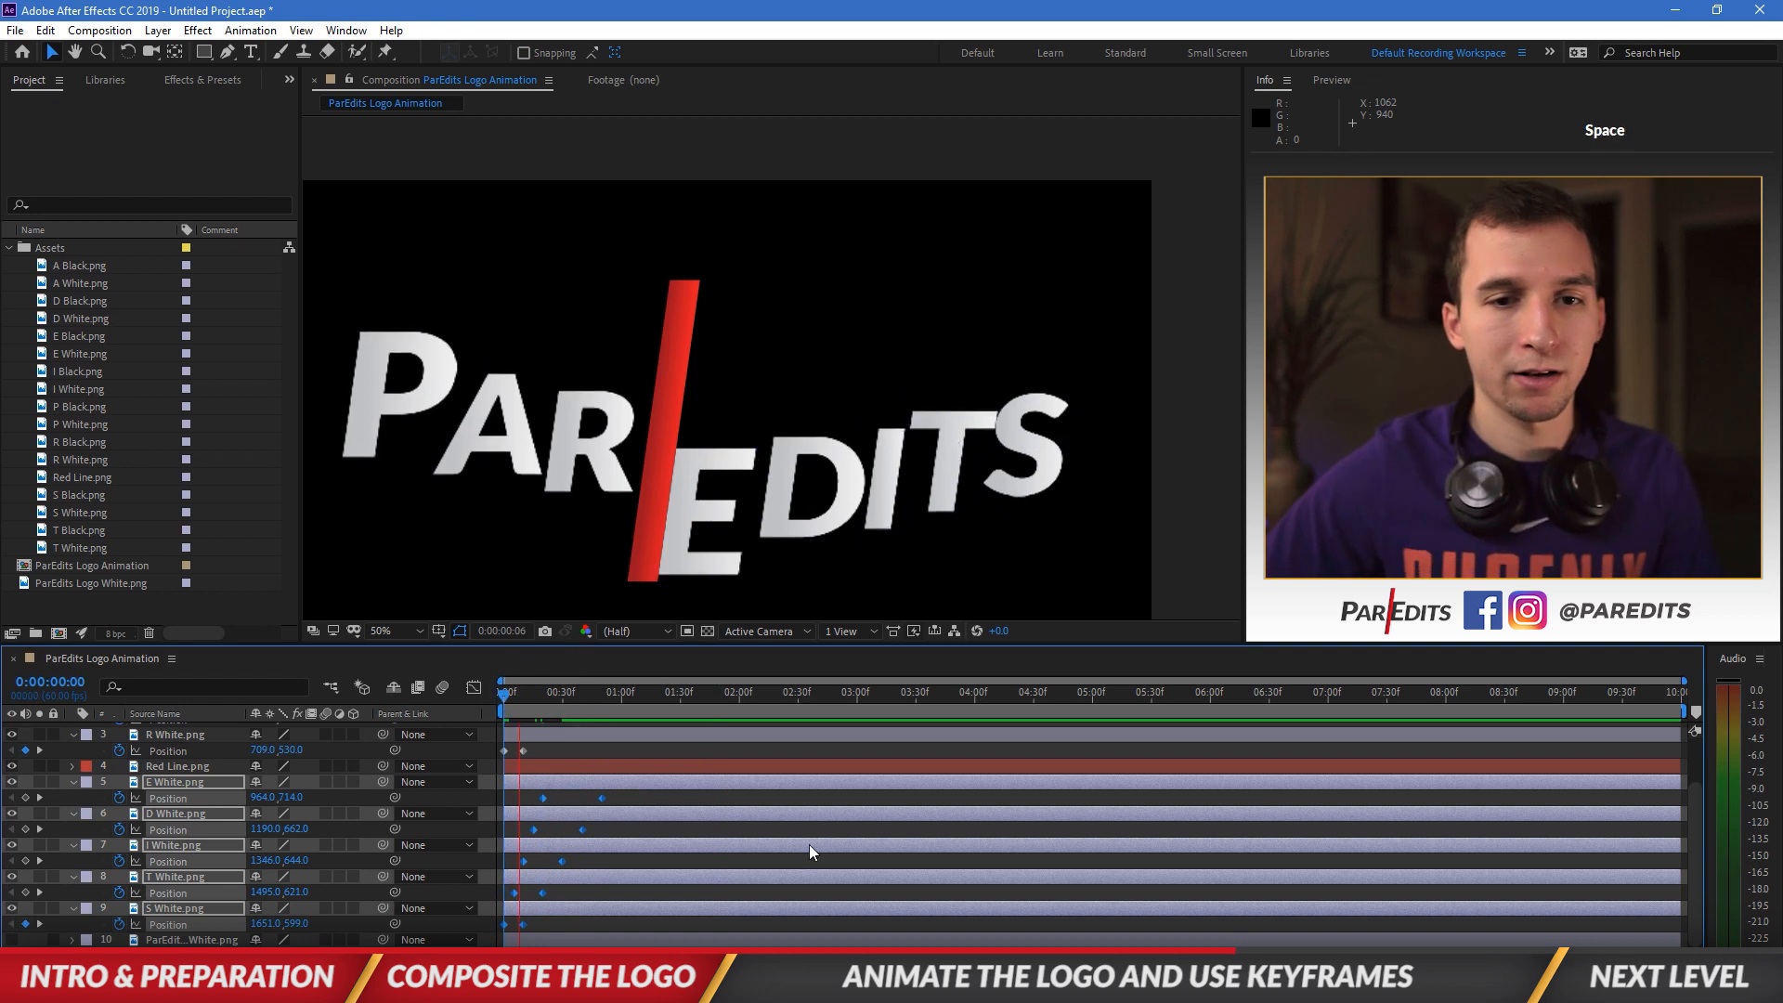
key(space)
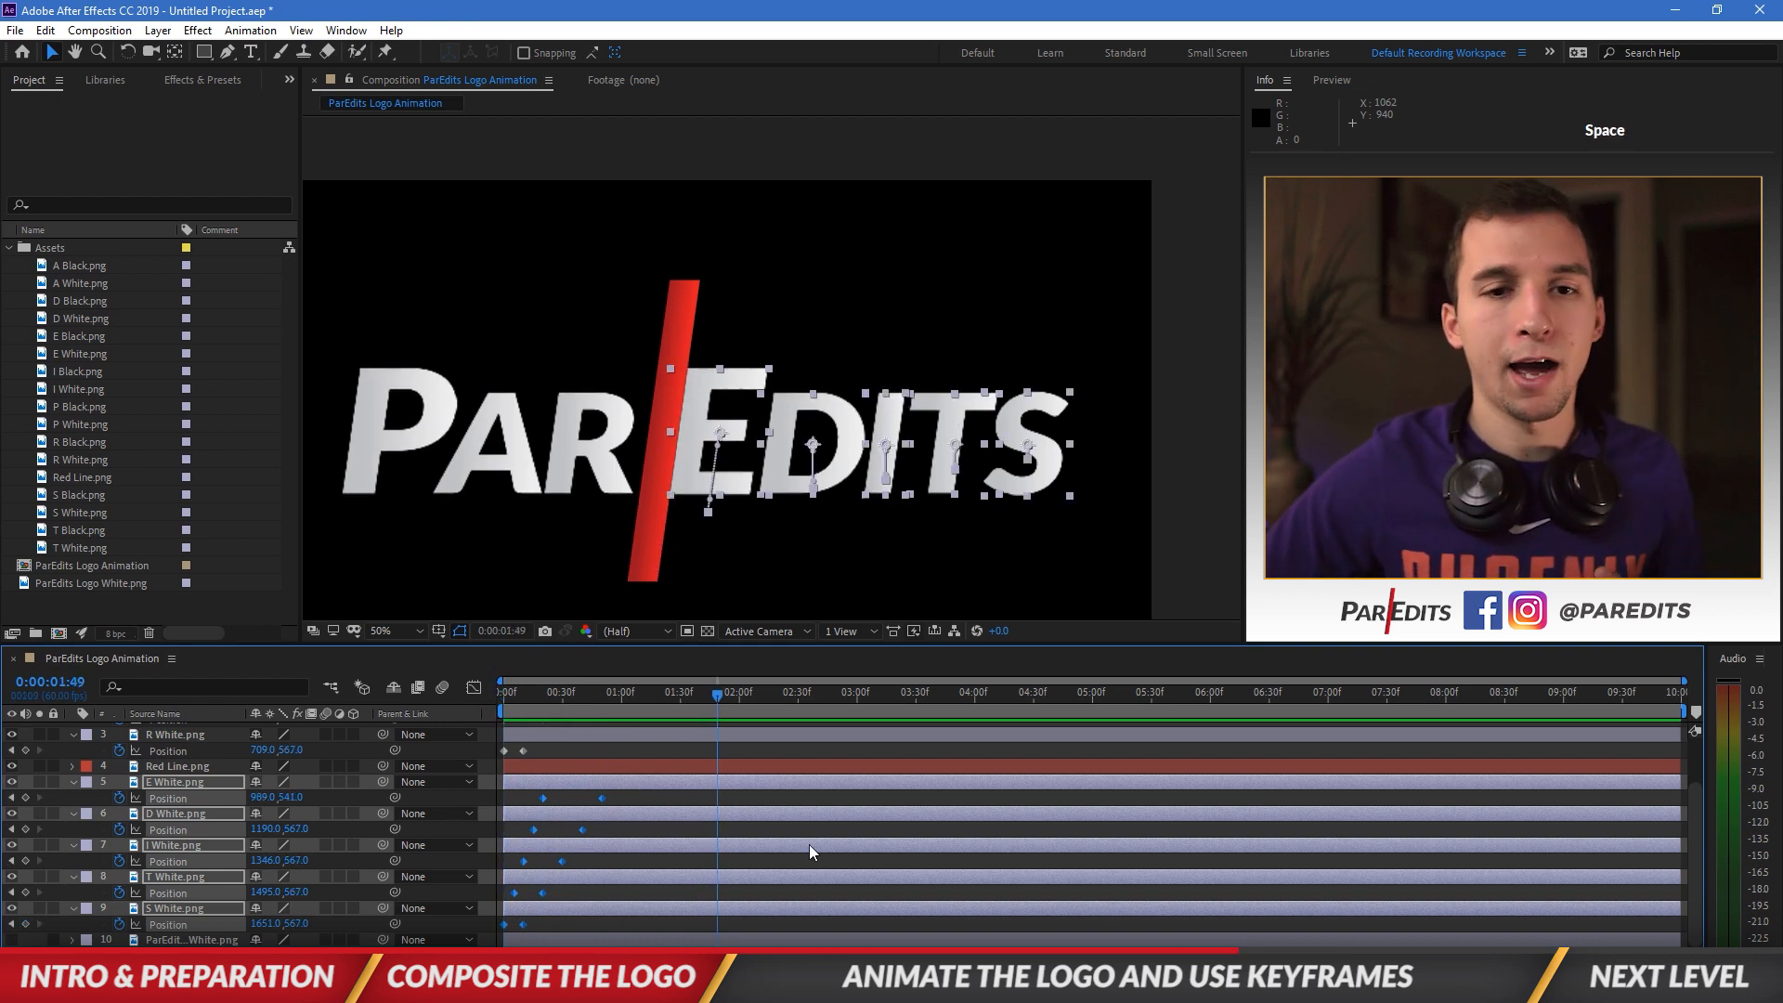
click(657, 828)
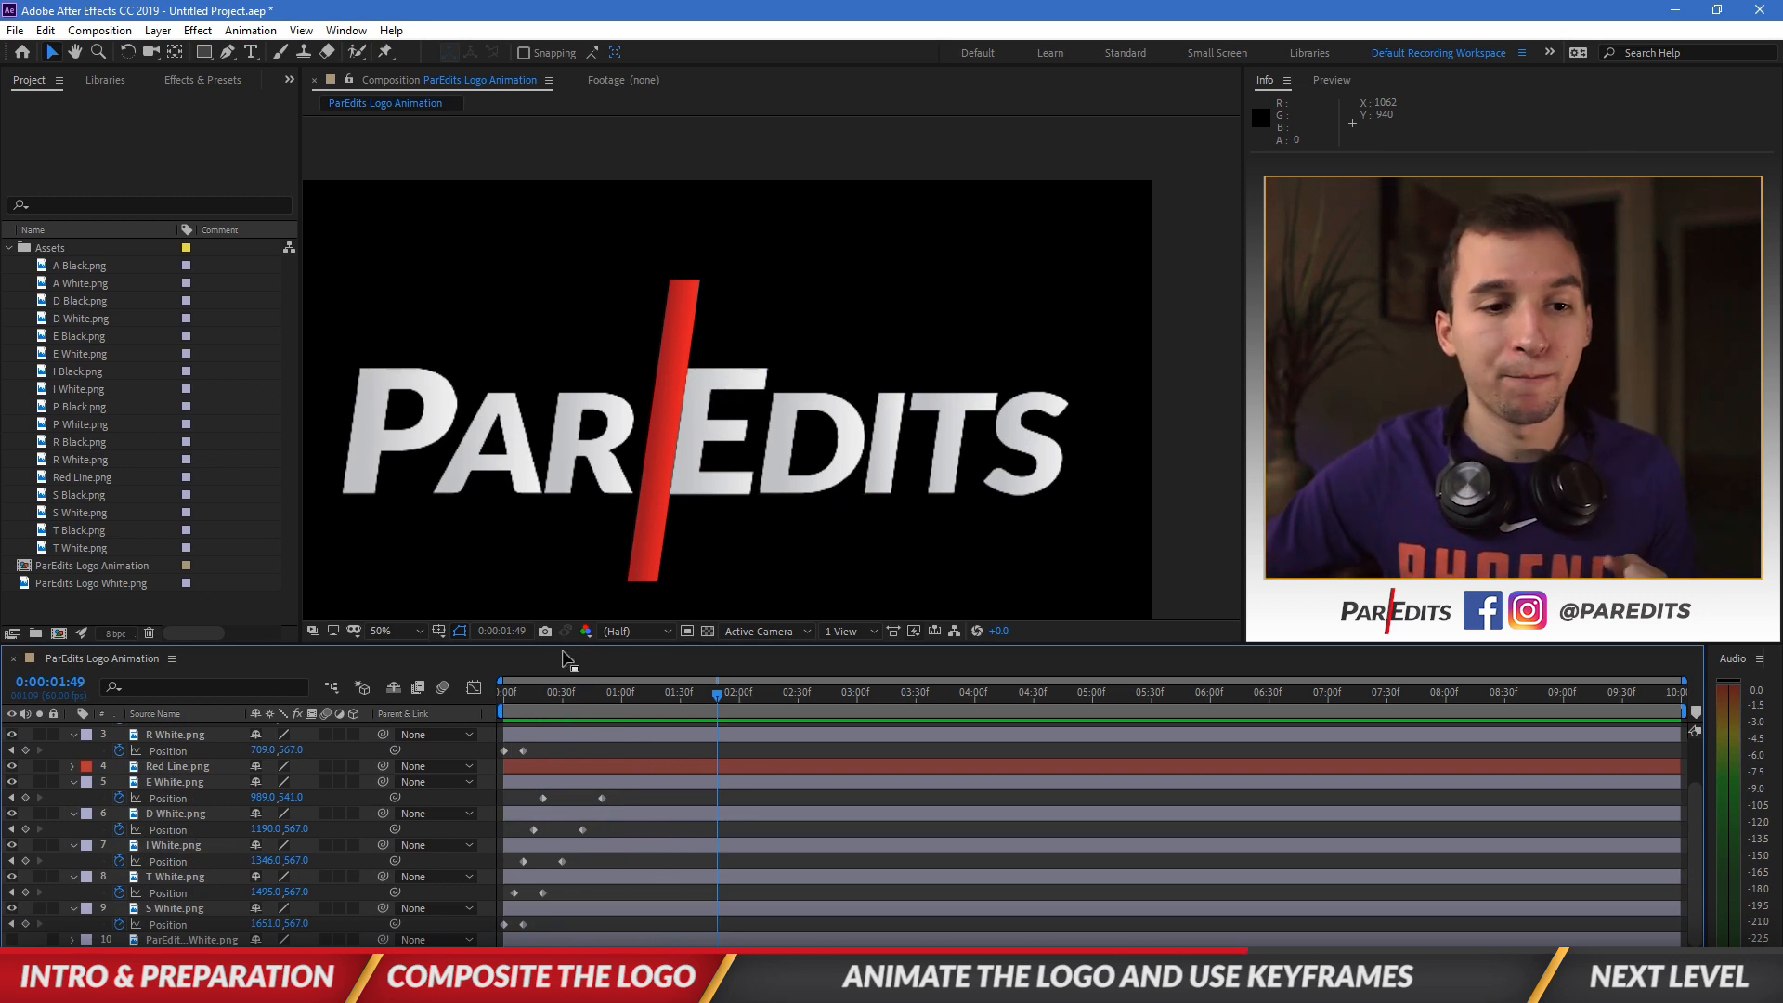
Step: Set the composition view magnification to Fit
drag(595, 532, 549, 605)
click(405, 632)
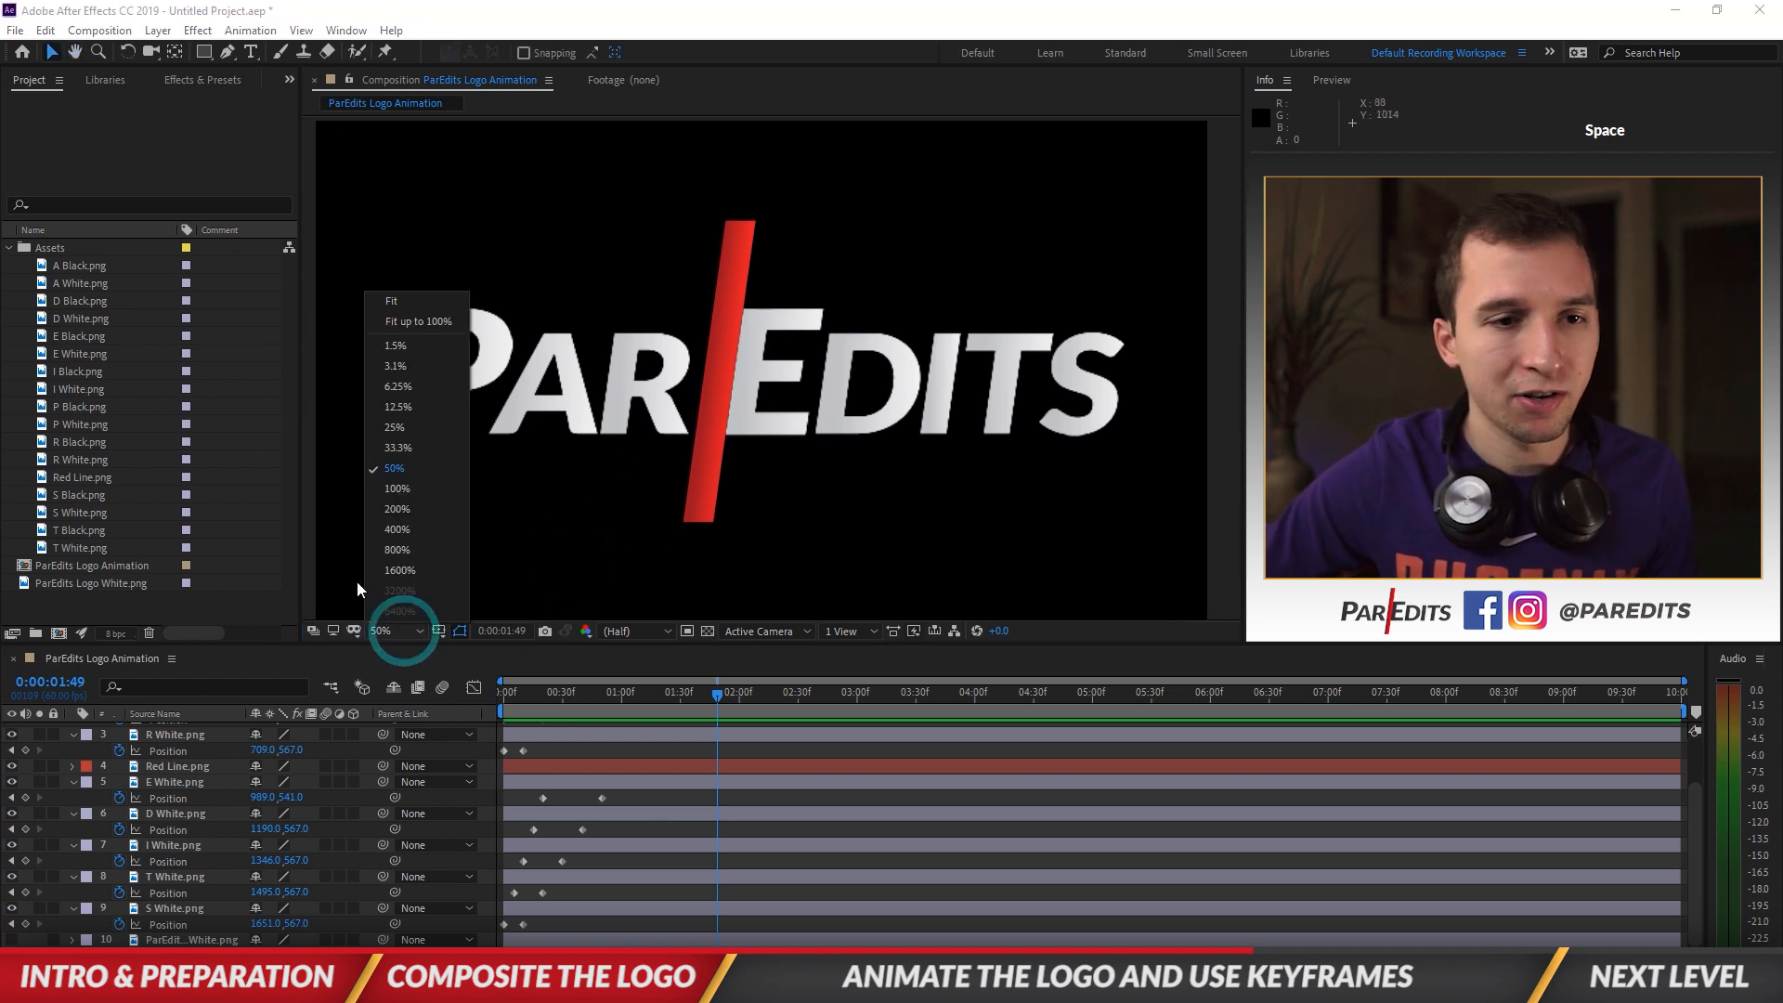
click(416, 297)
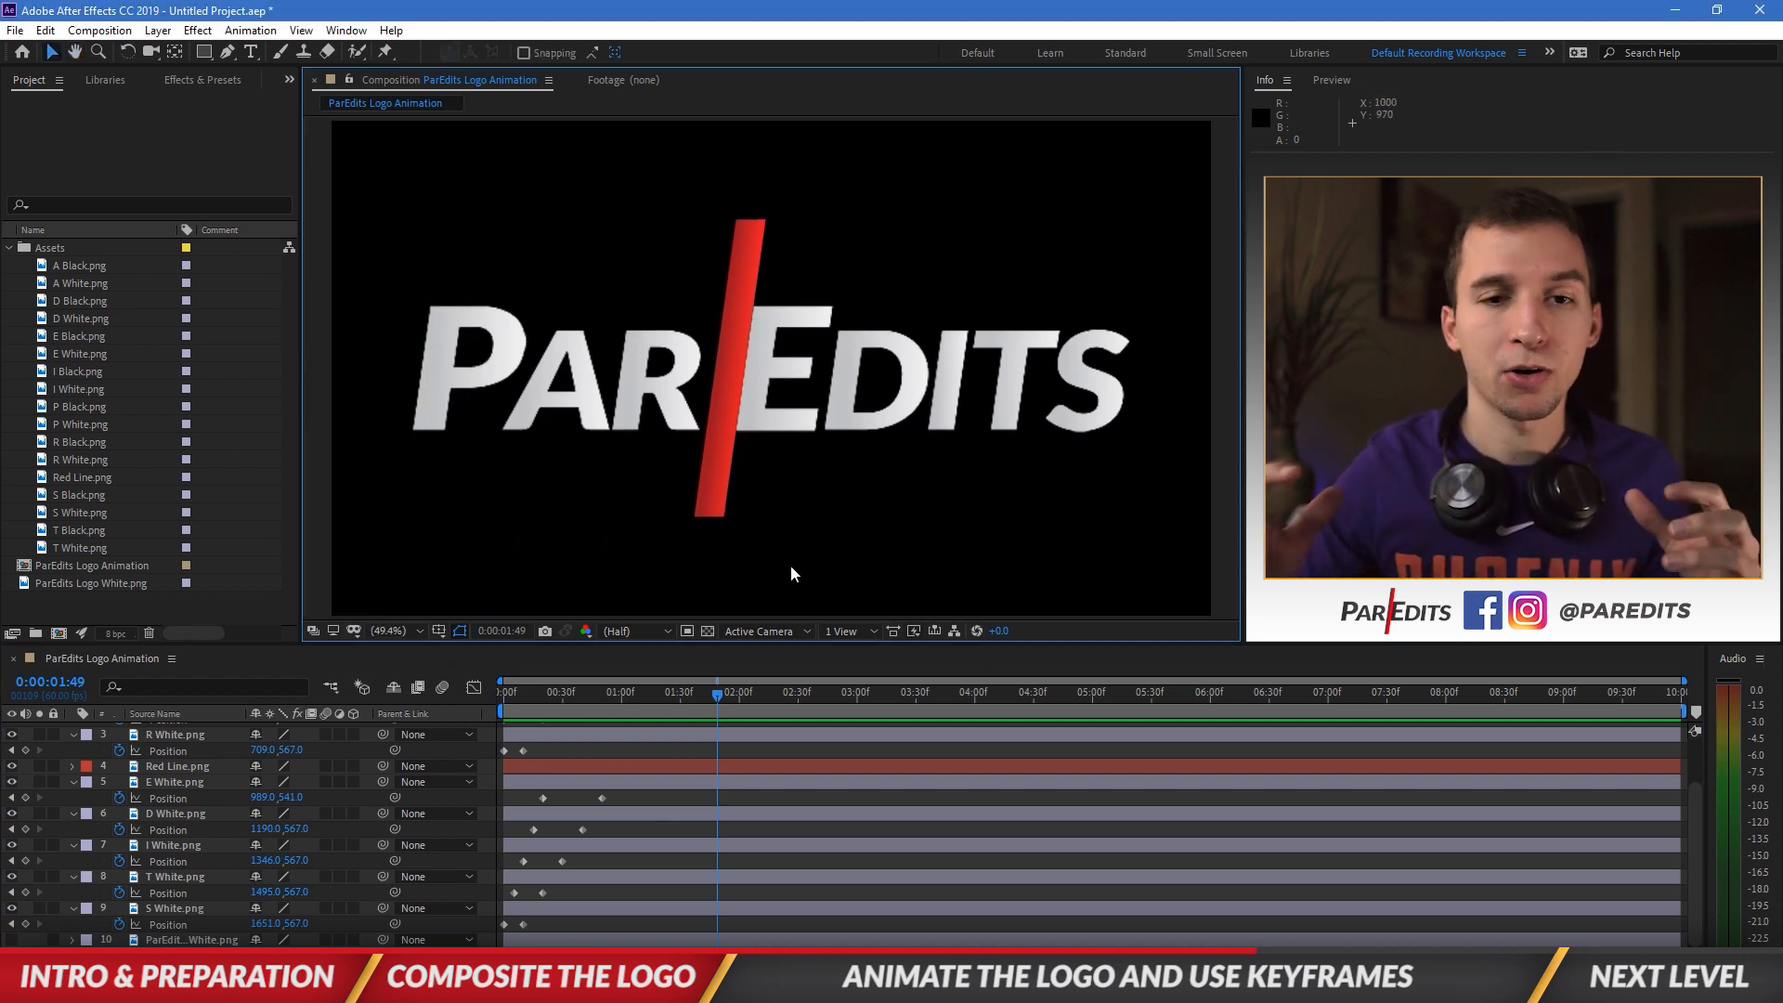
Step: Apply Easy Ease Out to the start Position keyframes of all eight letter layers
click(538, 800)
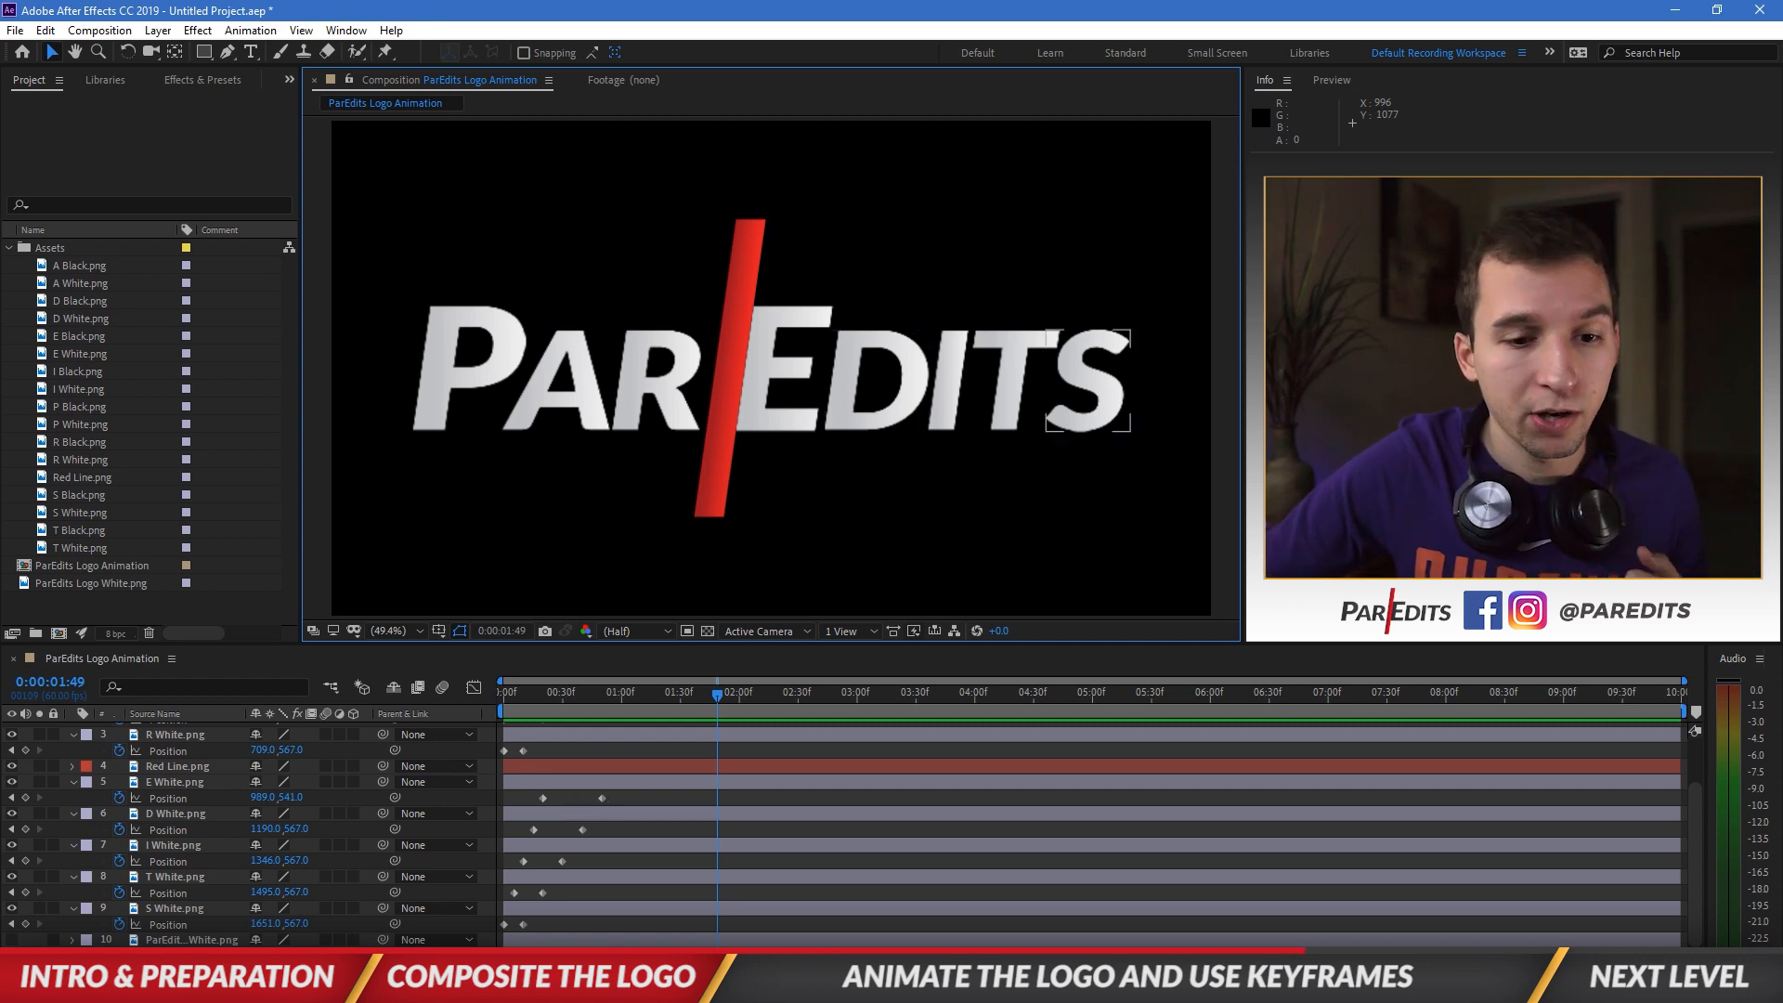
click(504, 925)
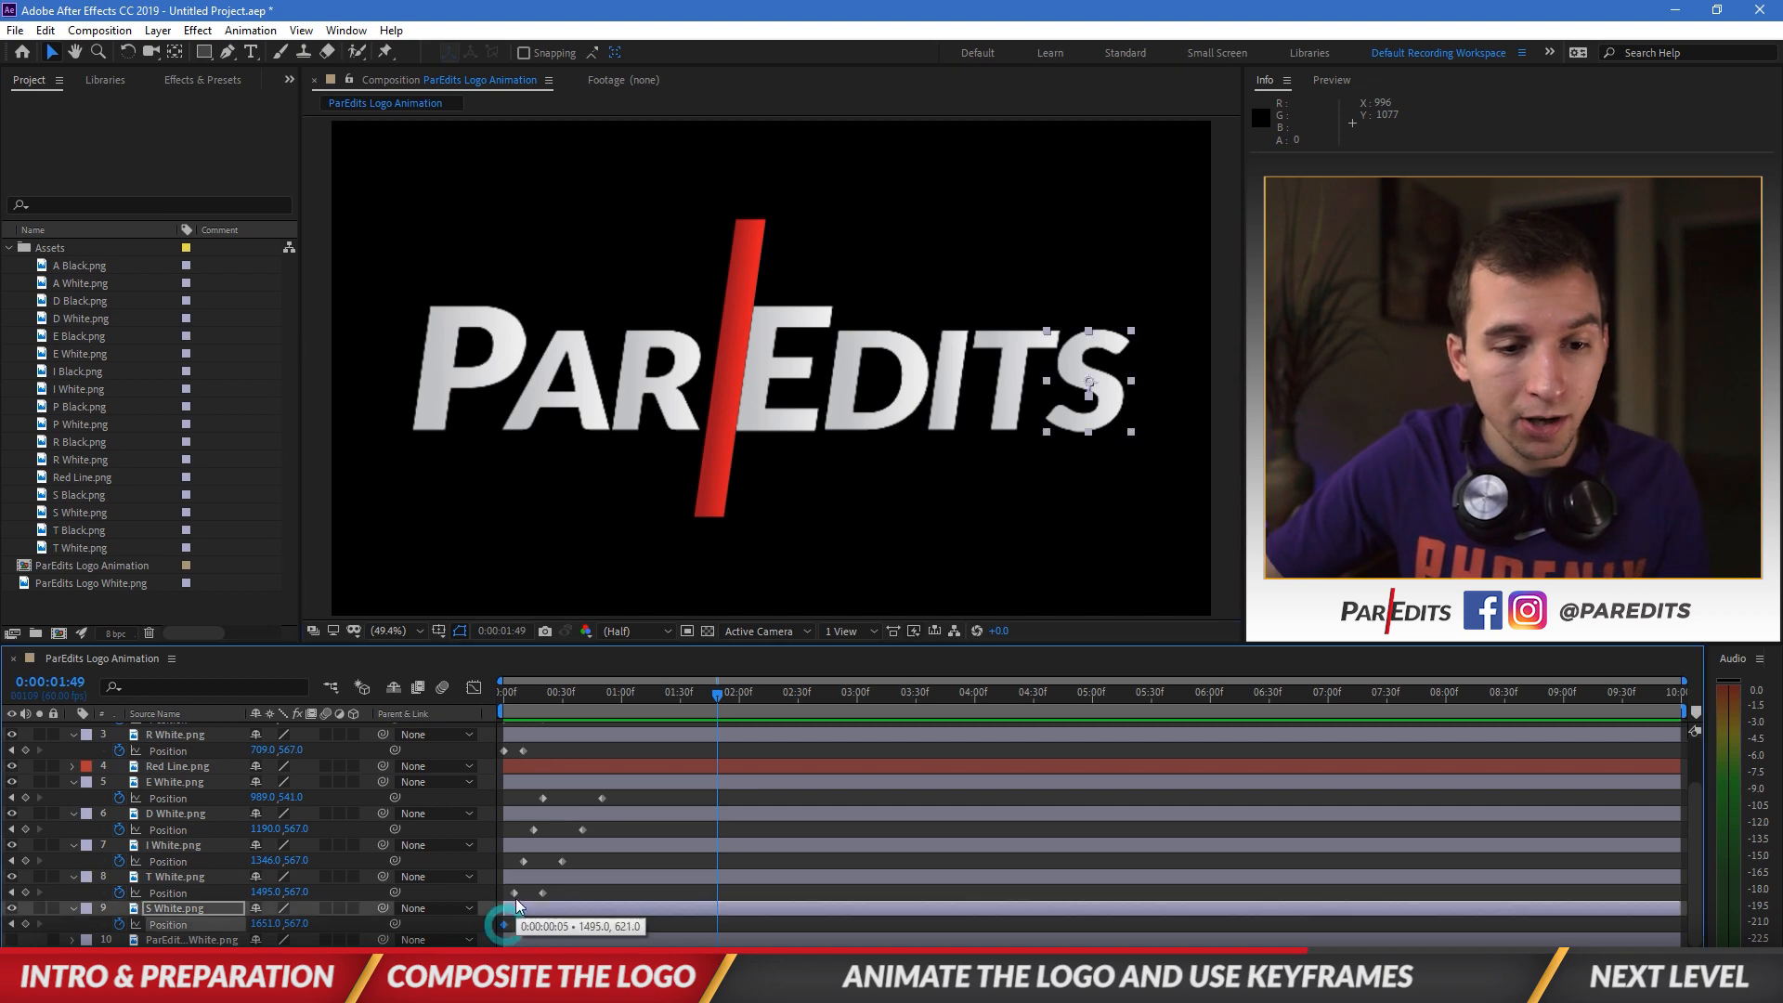
shift+click(515, 893)
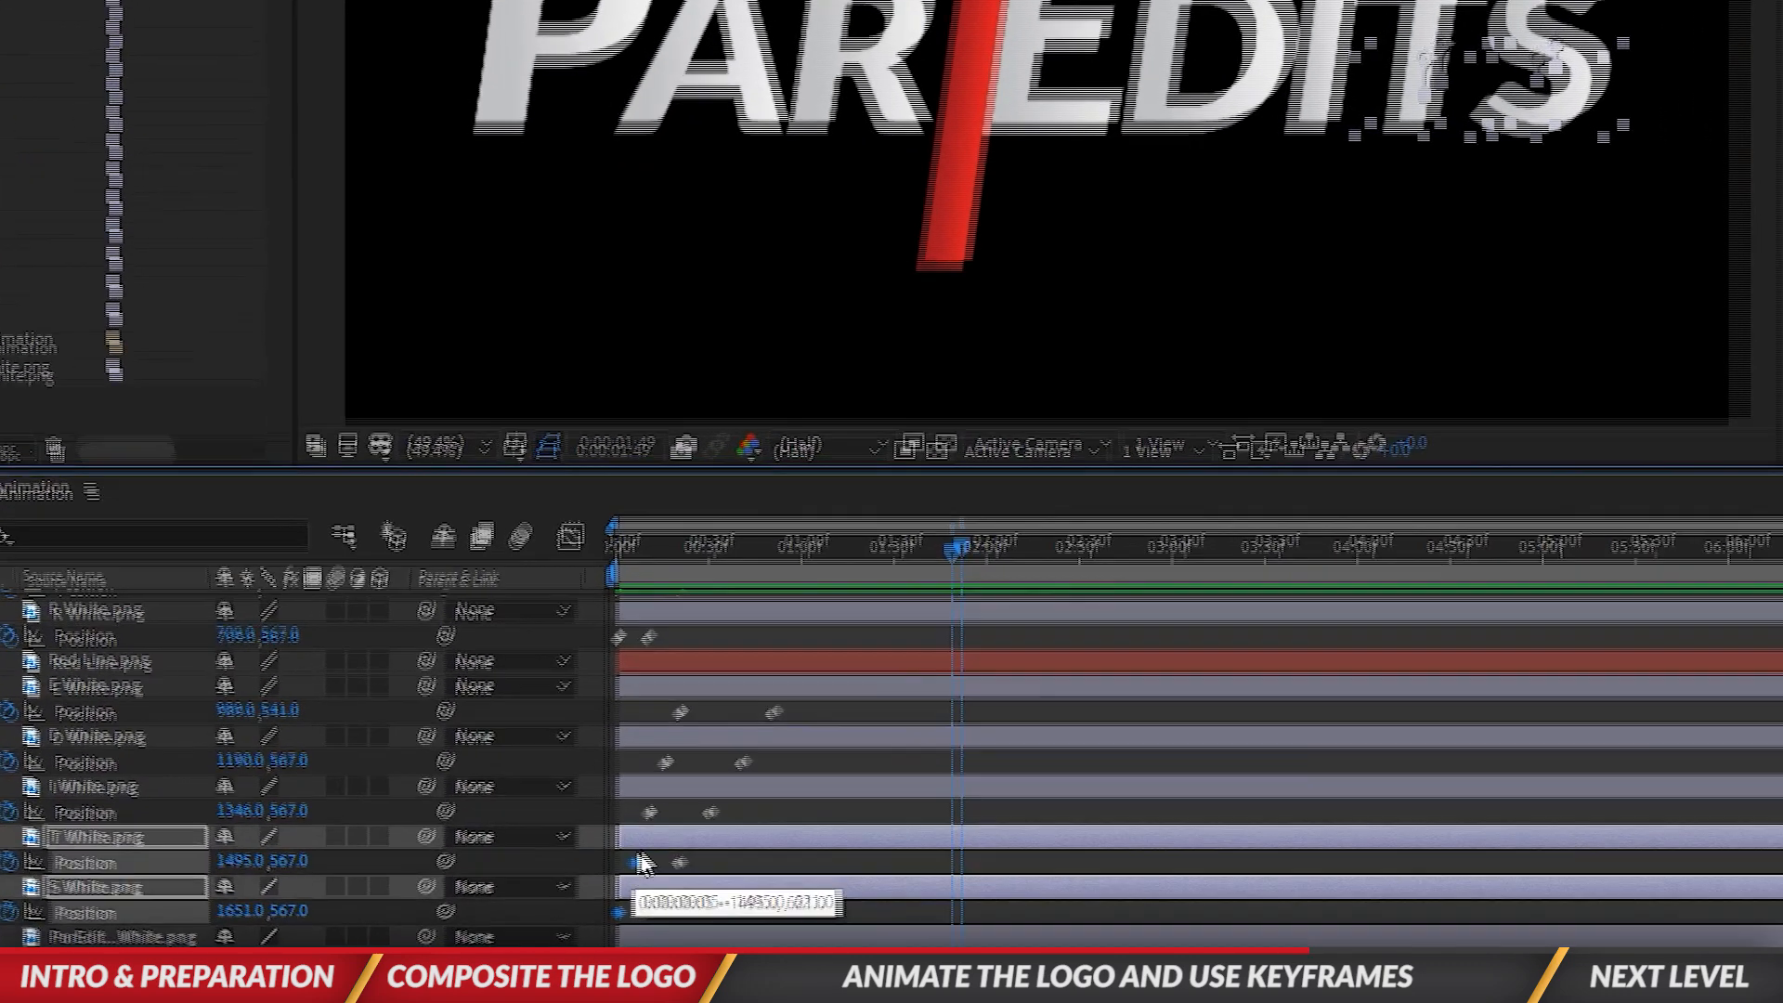
shift+click(649, 813)
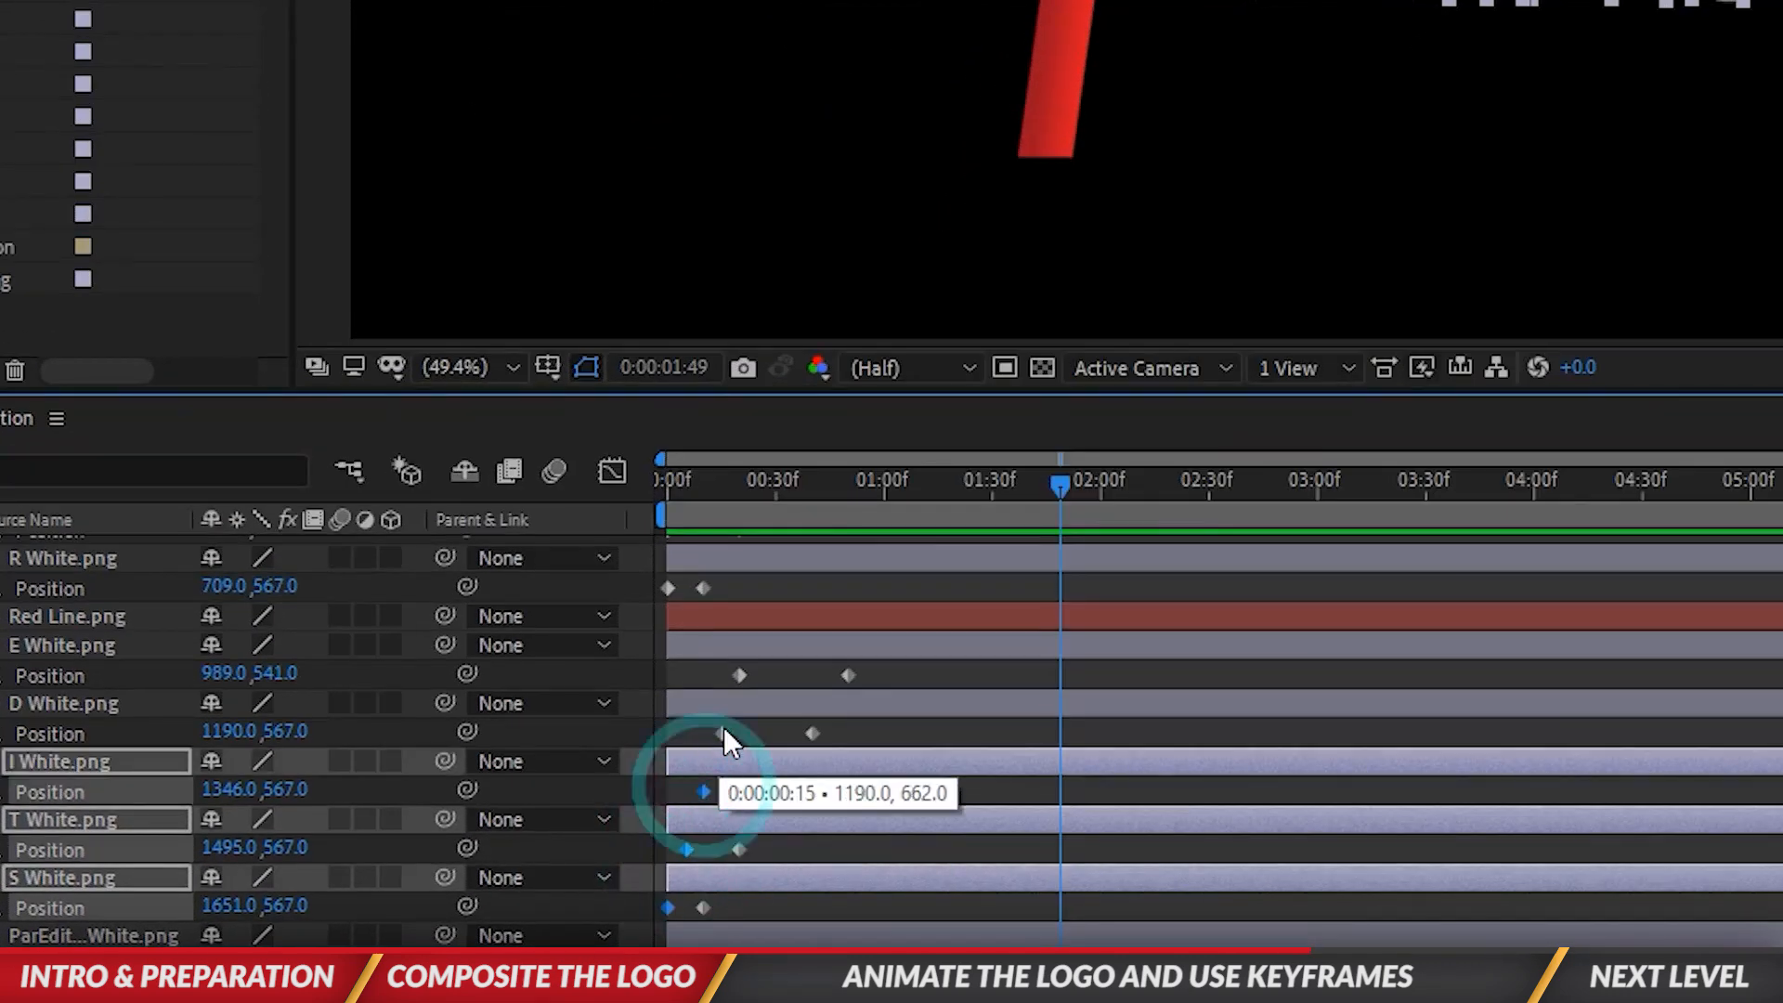
shift+click(665, 762)
shift+click(679, 713)
scroll(740, 738, up, 3)
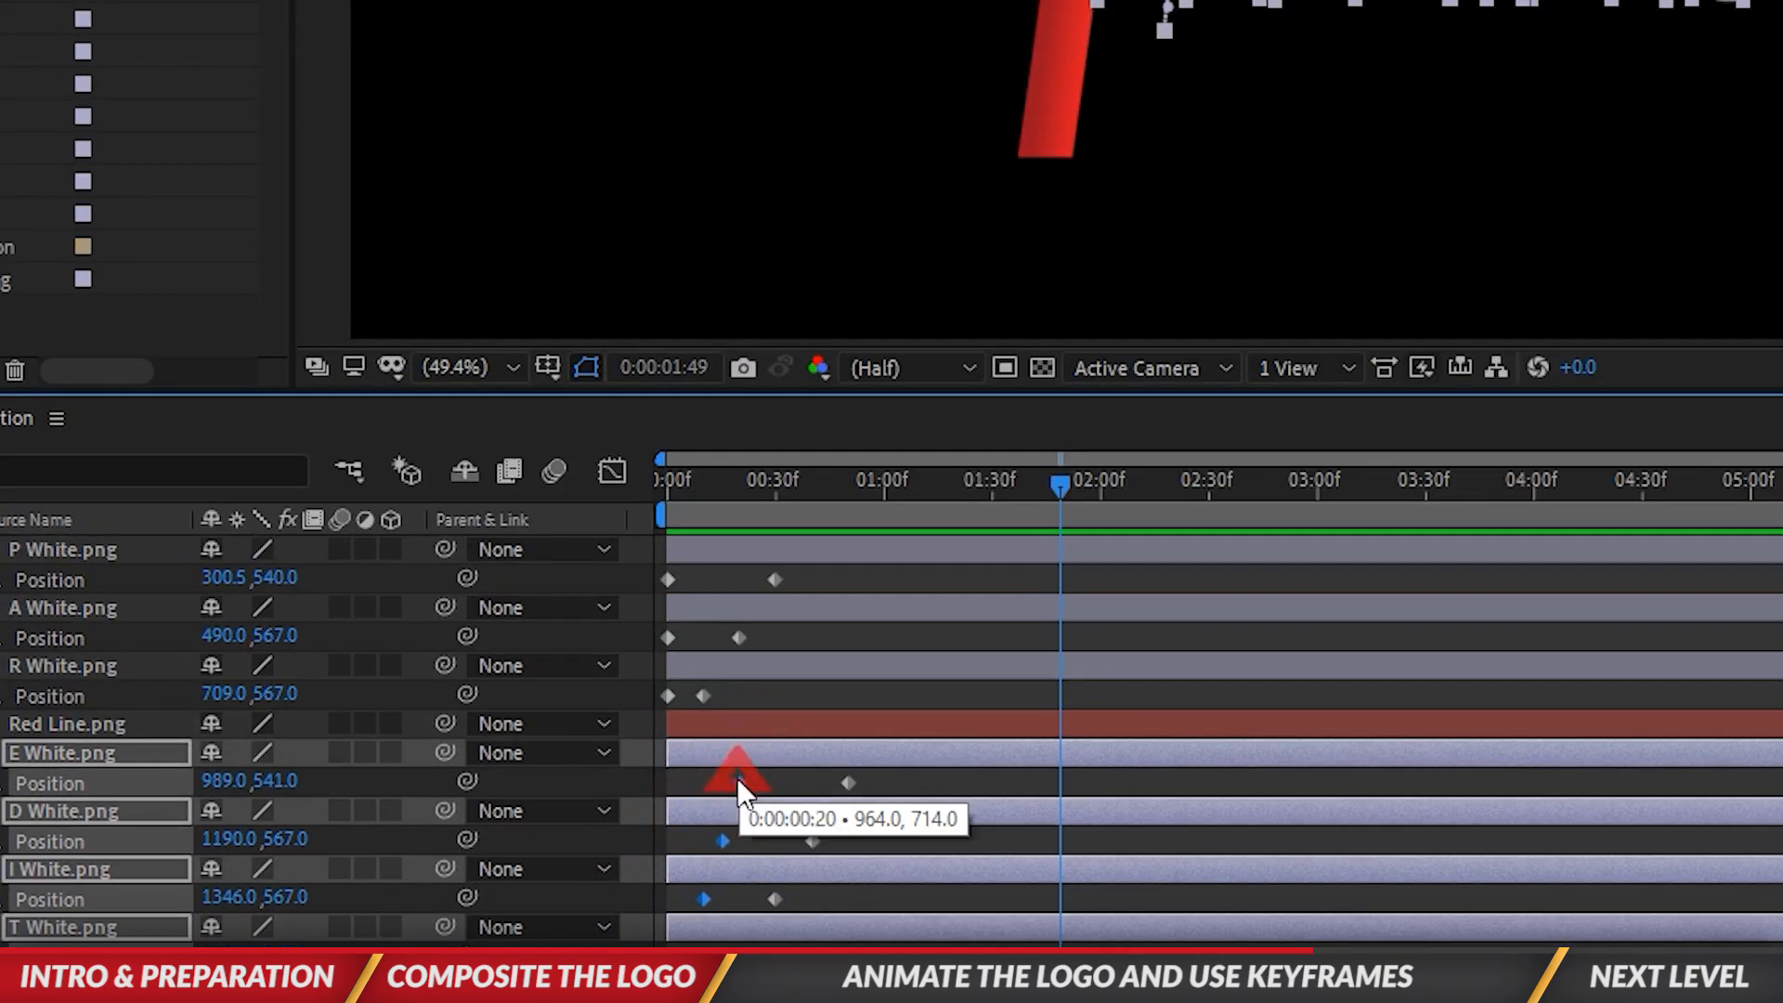
shift+click(669, 696)
shift+click(668, 637)
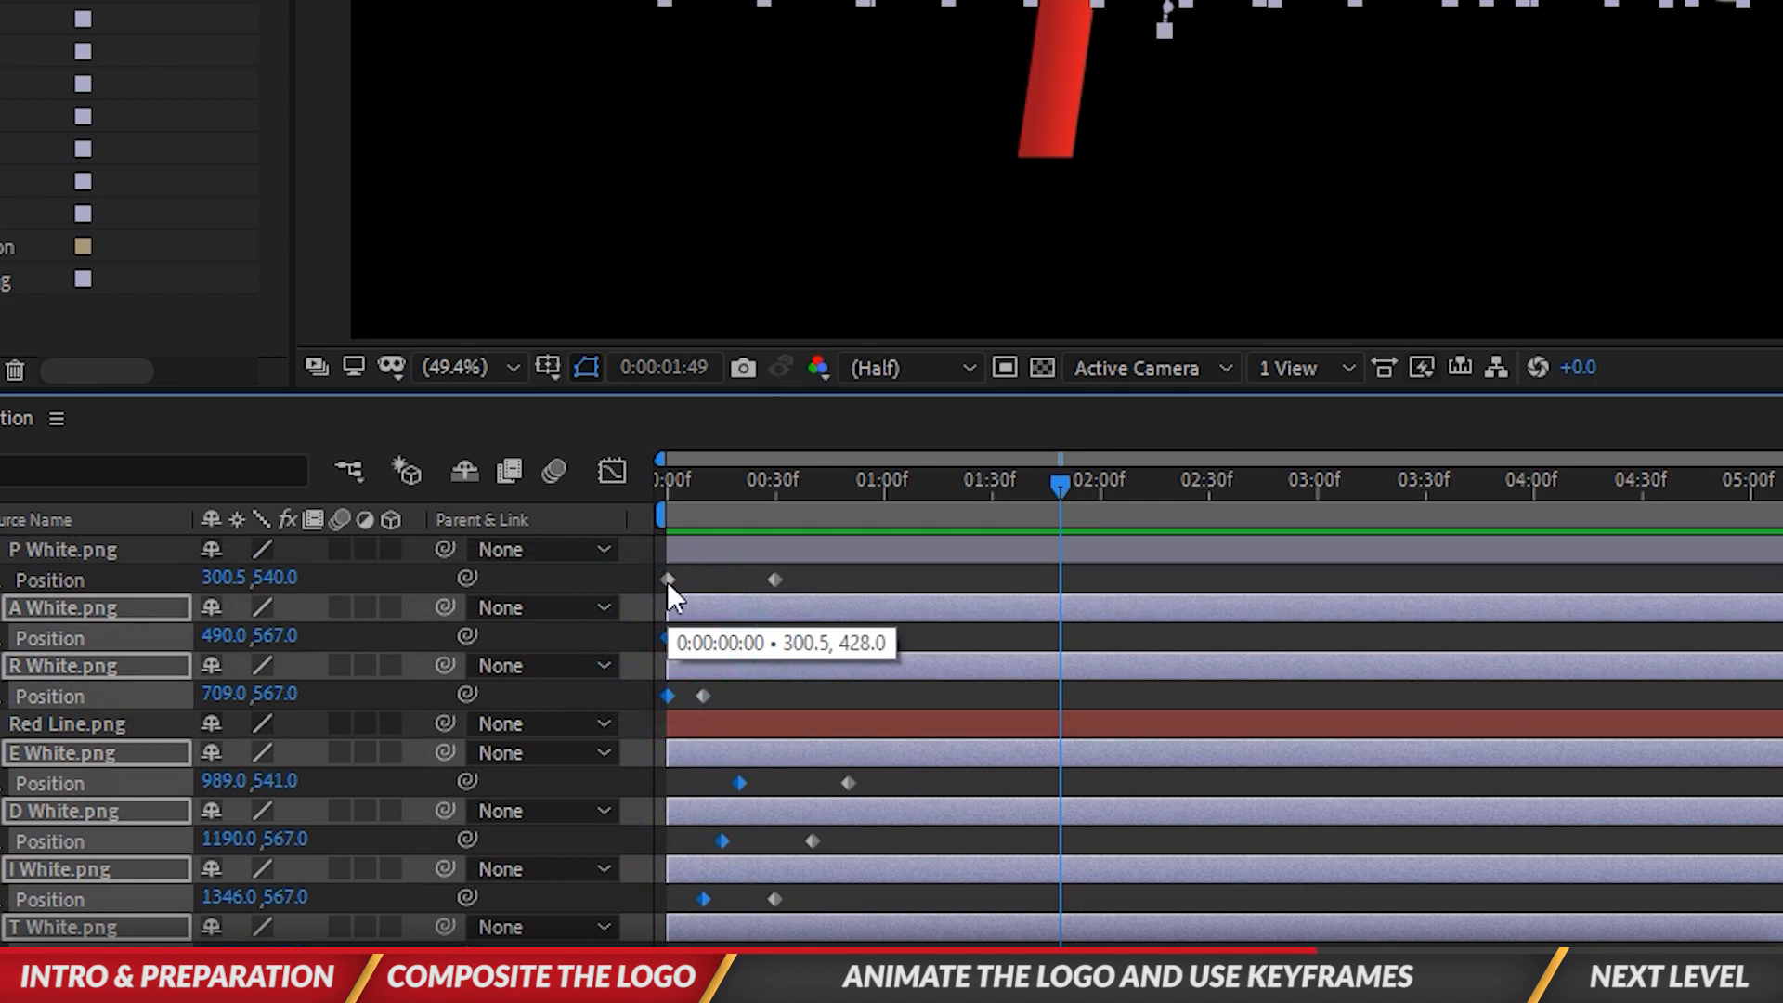
shift+click(668, 579)
right_click(667, 579)
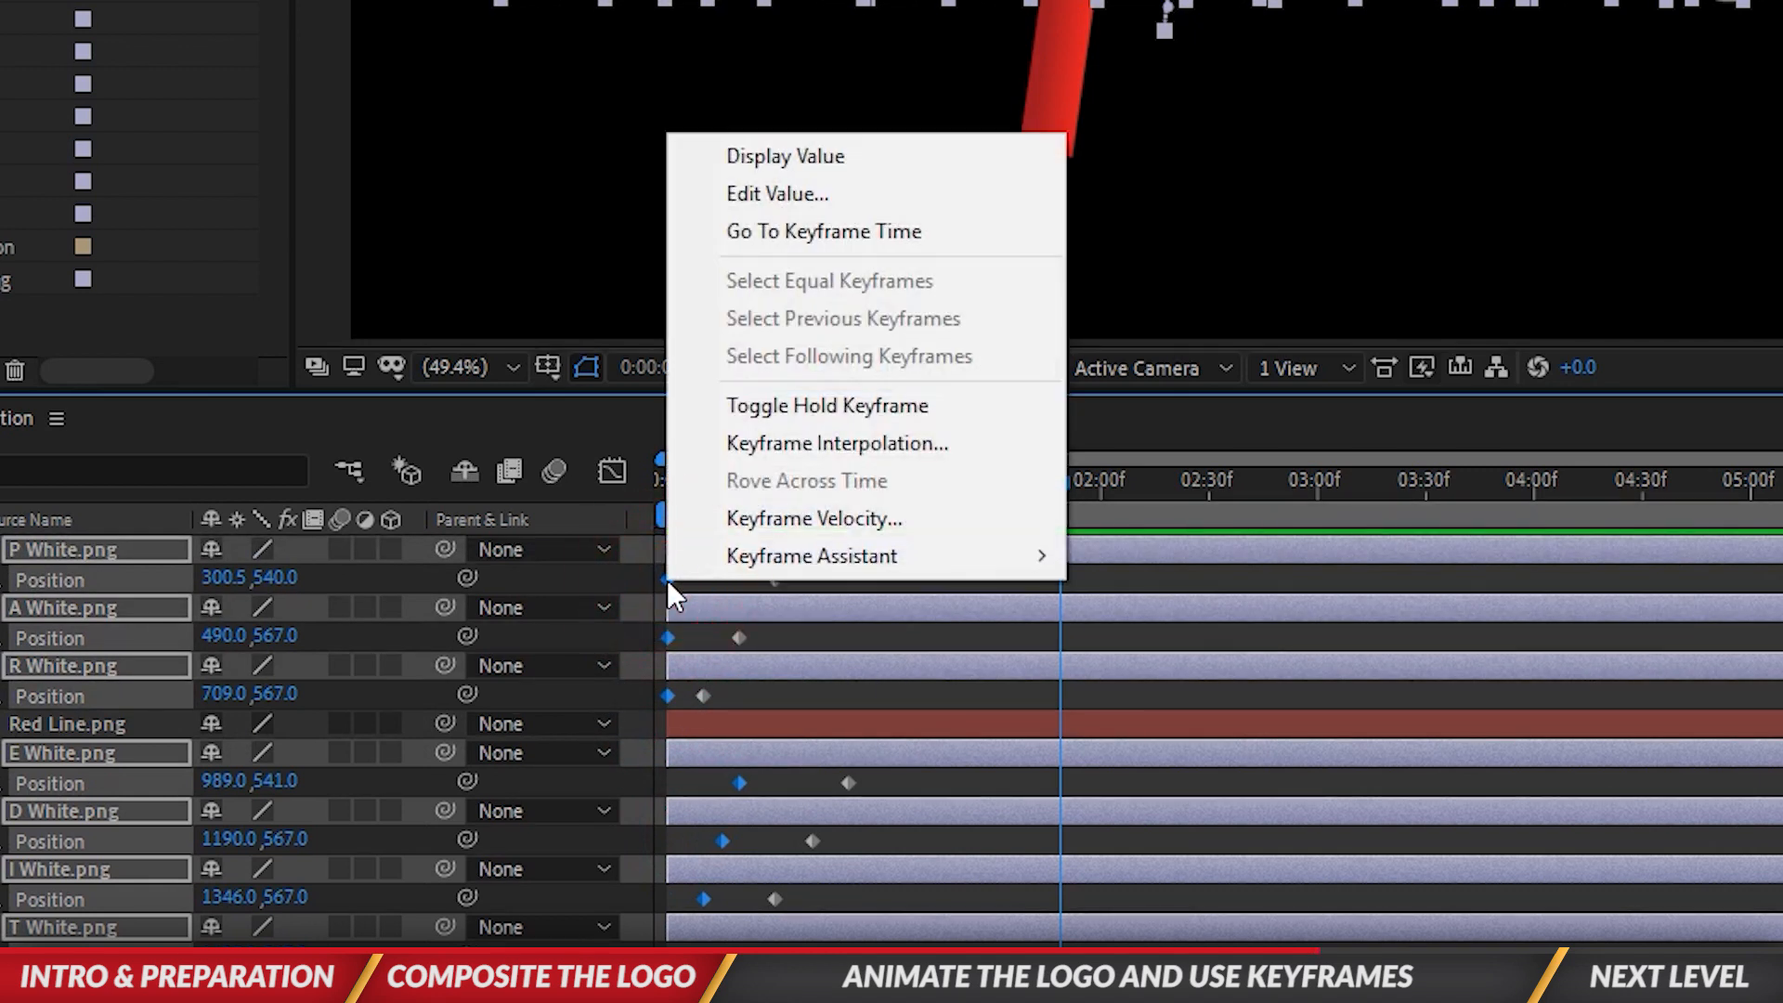
mouse_move(776, 570)
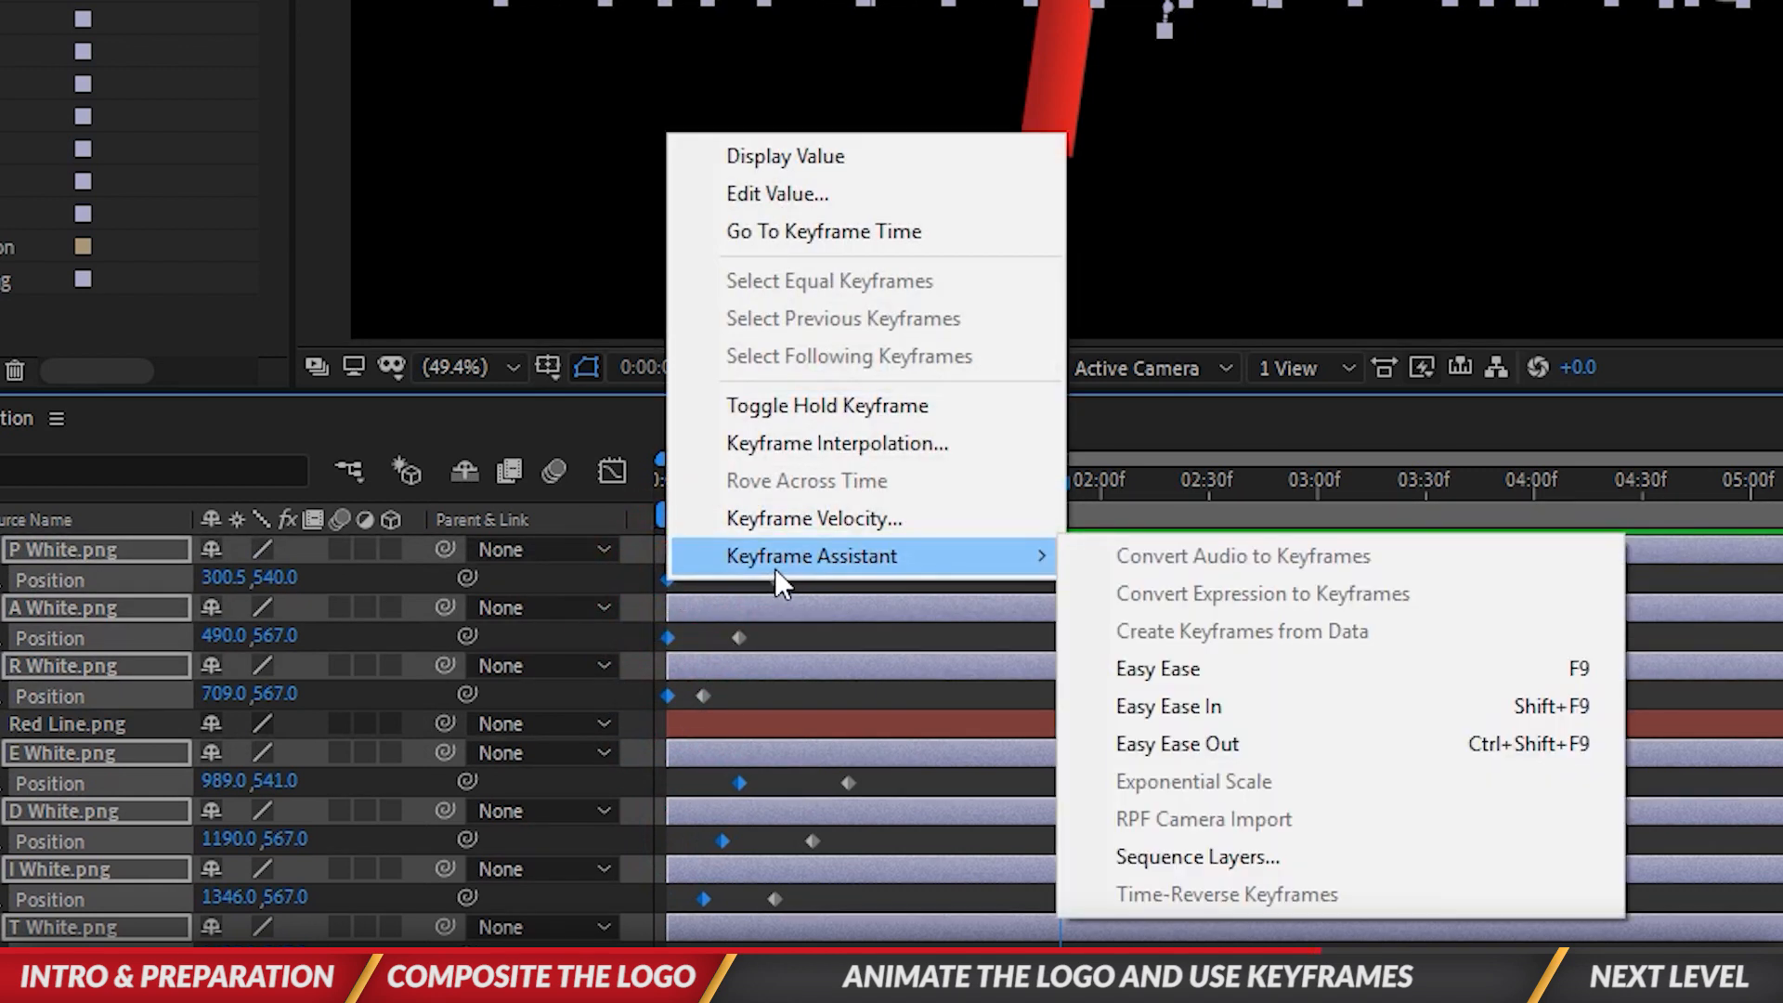
click(1240, 744)
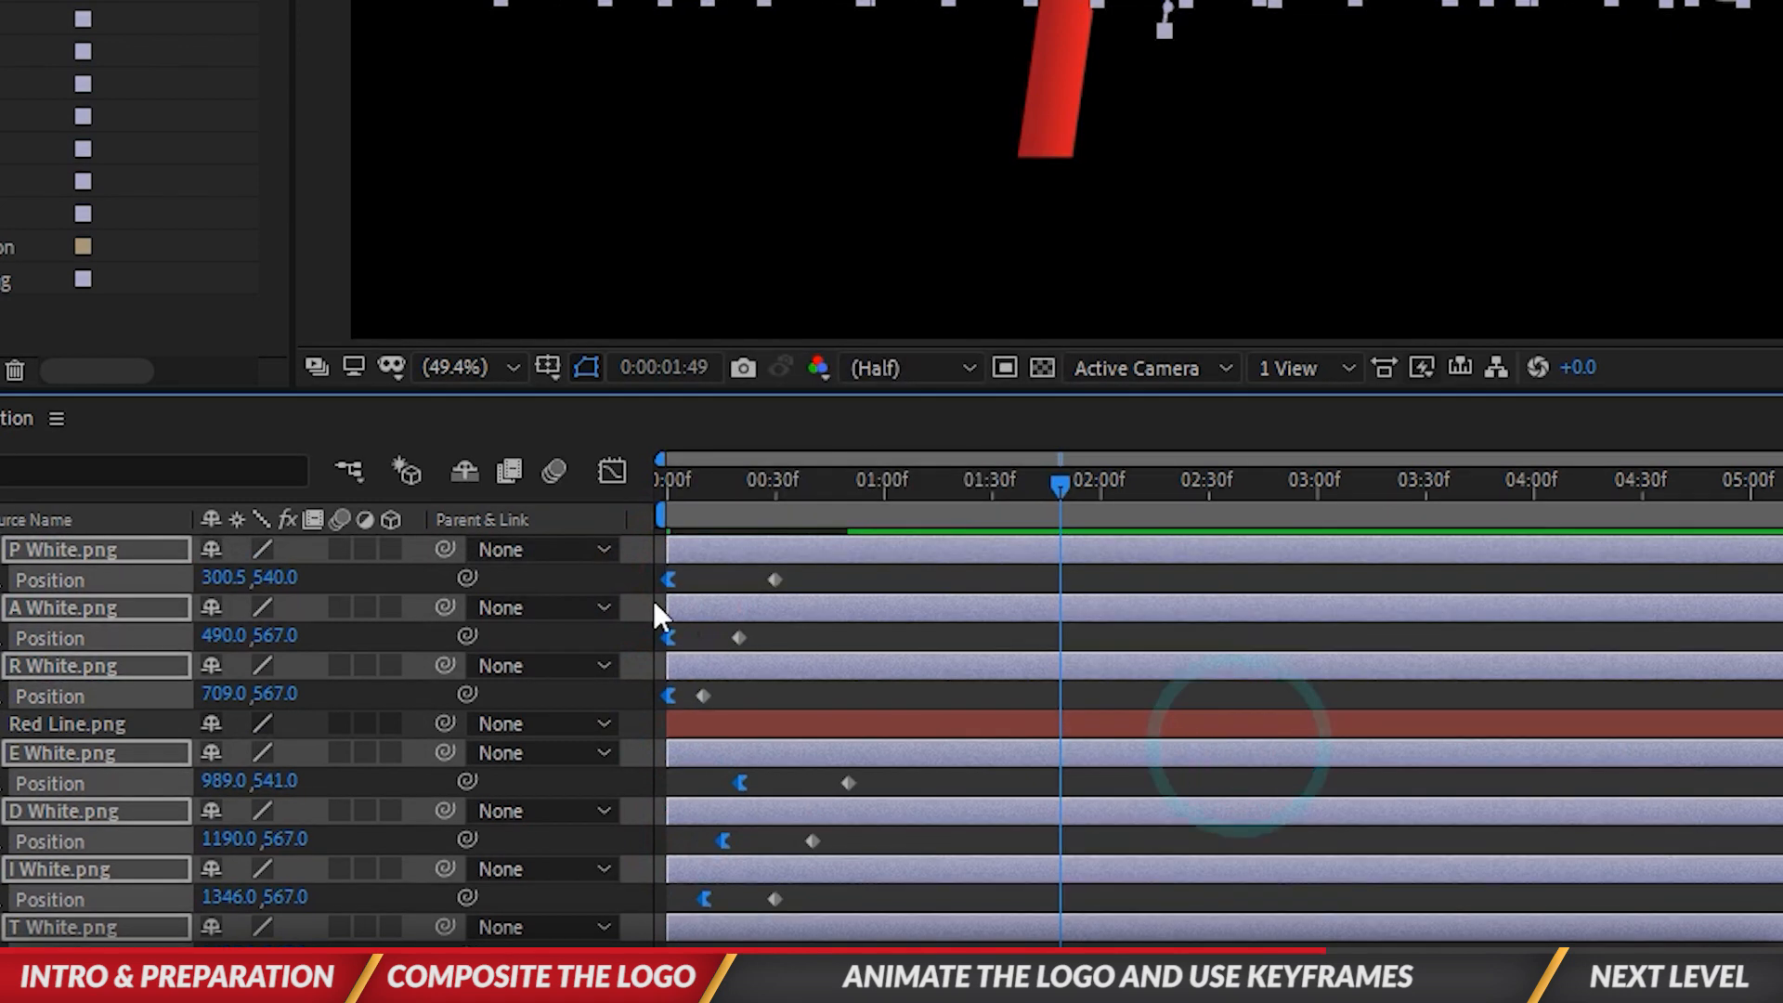
Step: Apply Easy Ease In to the end Position keyframes of all eight letter layers
click(774, 579)
shift+click(739, 637)
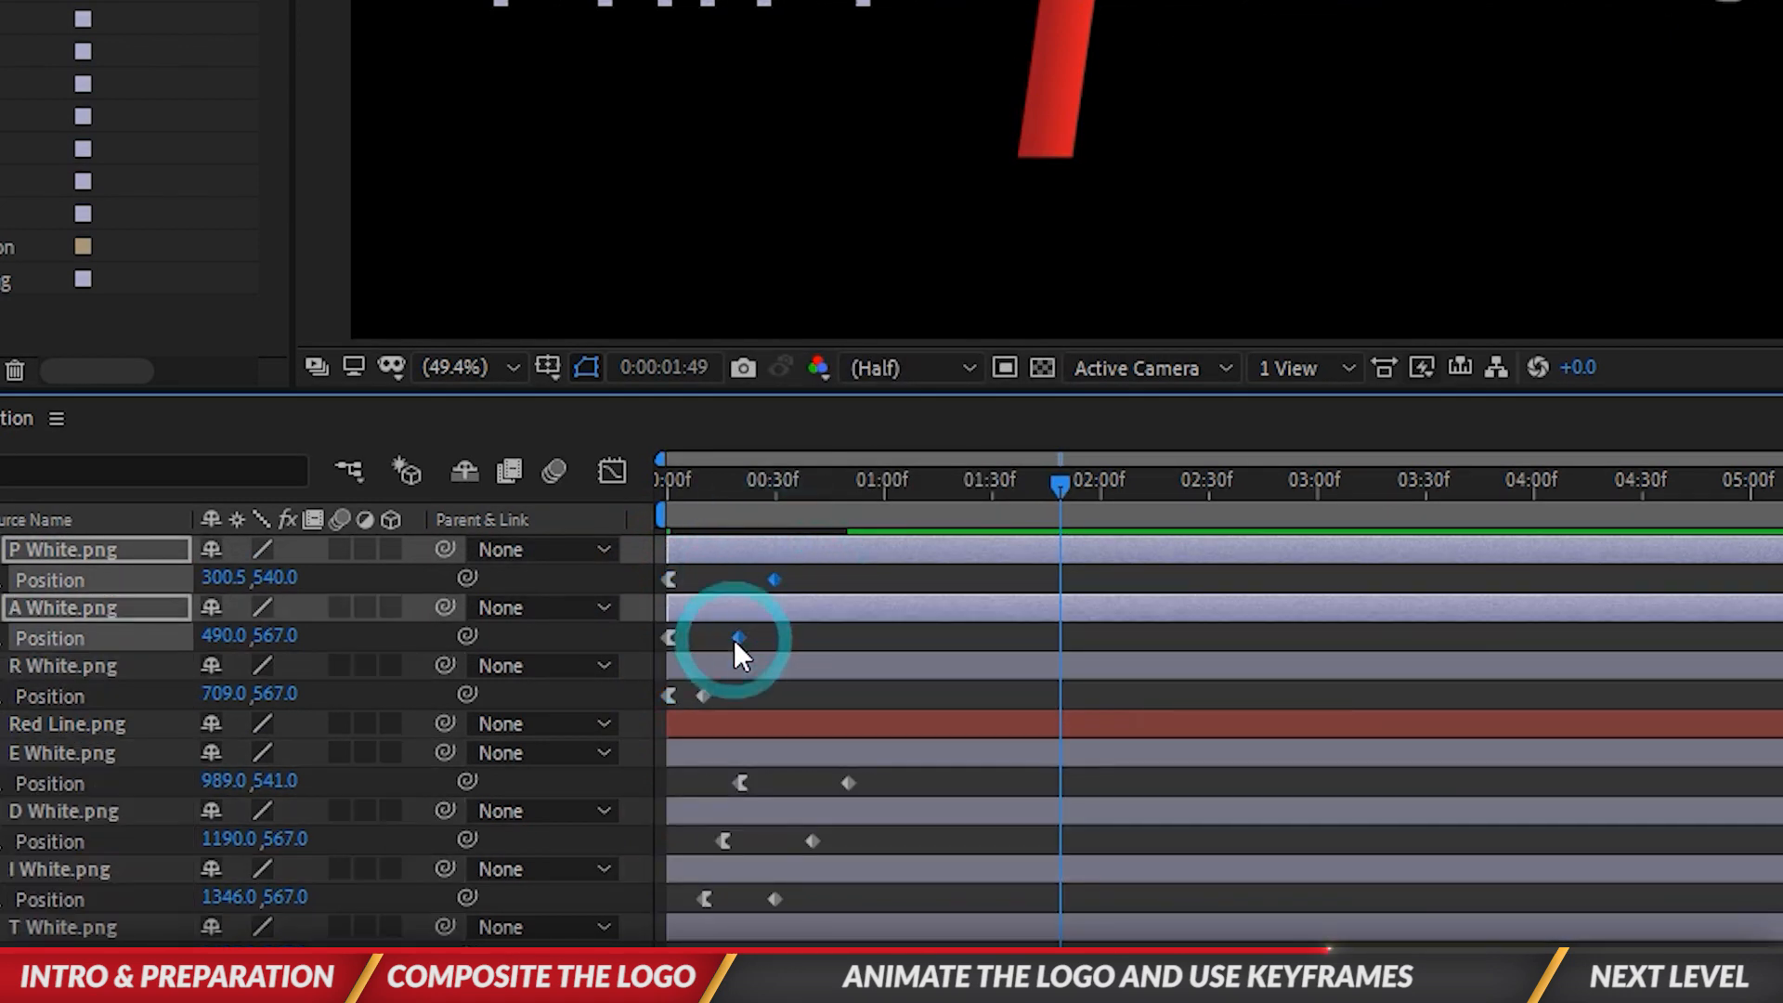
shift+click(703, 694)
shift+click(848, 783)
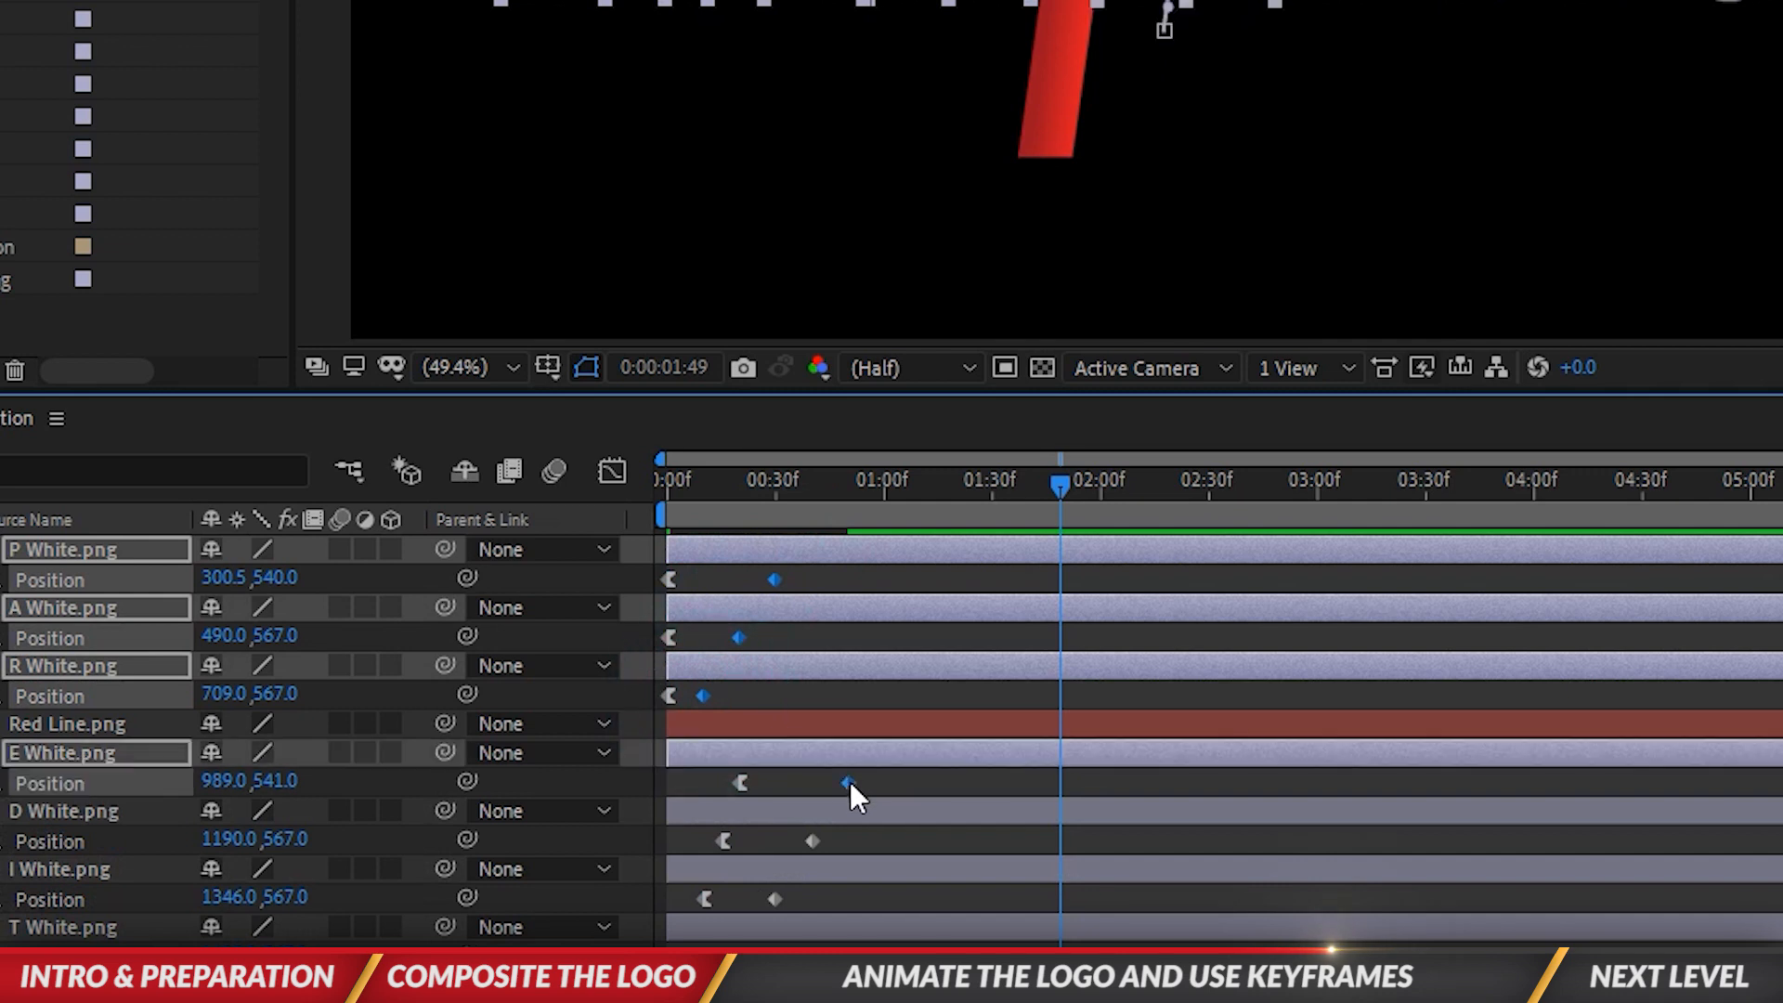
shift+click(812, 840)
scroll(827, 842, down, 3)
shift+click(774, 793)
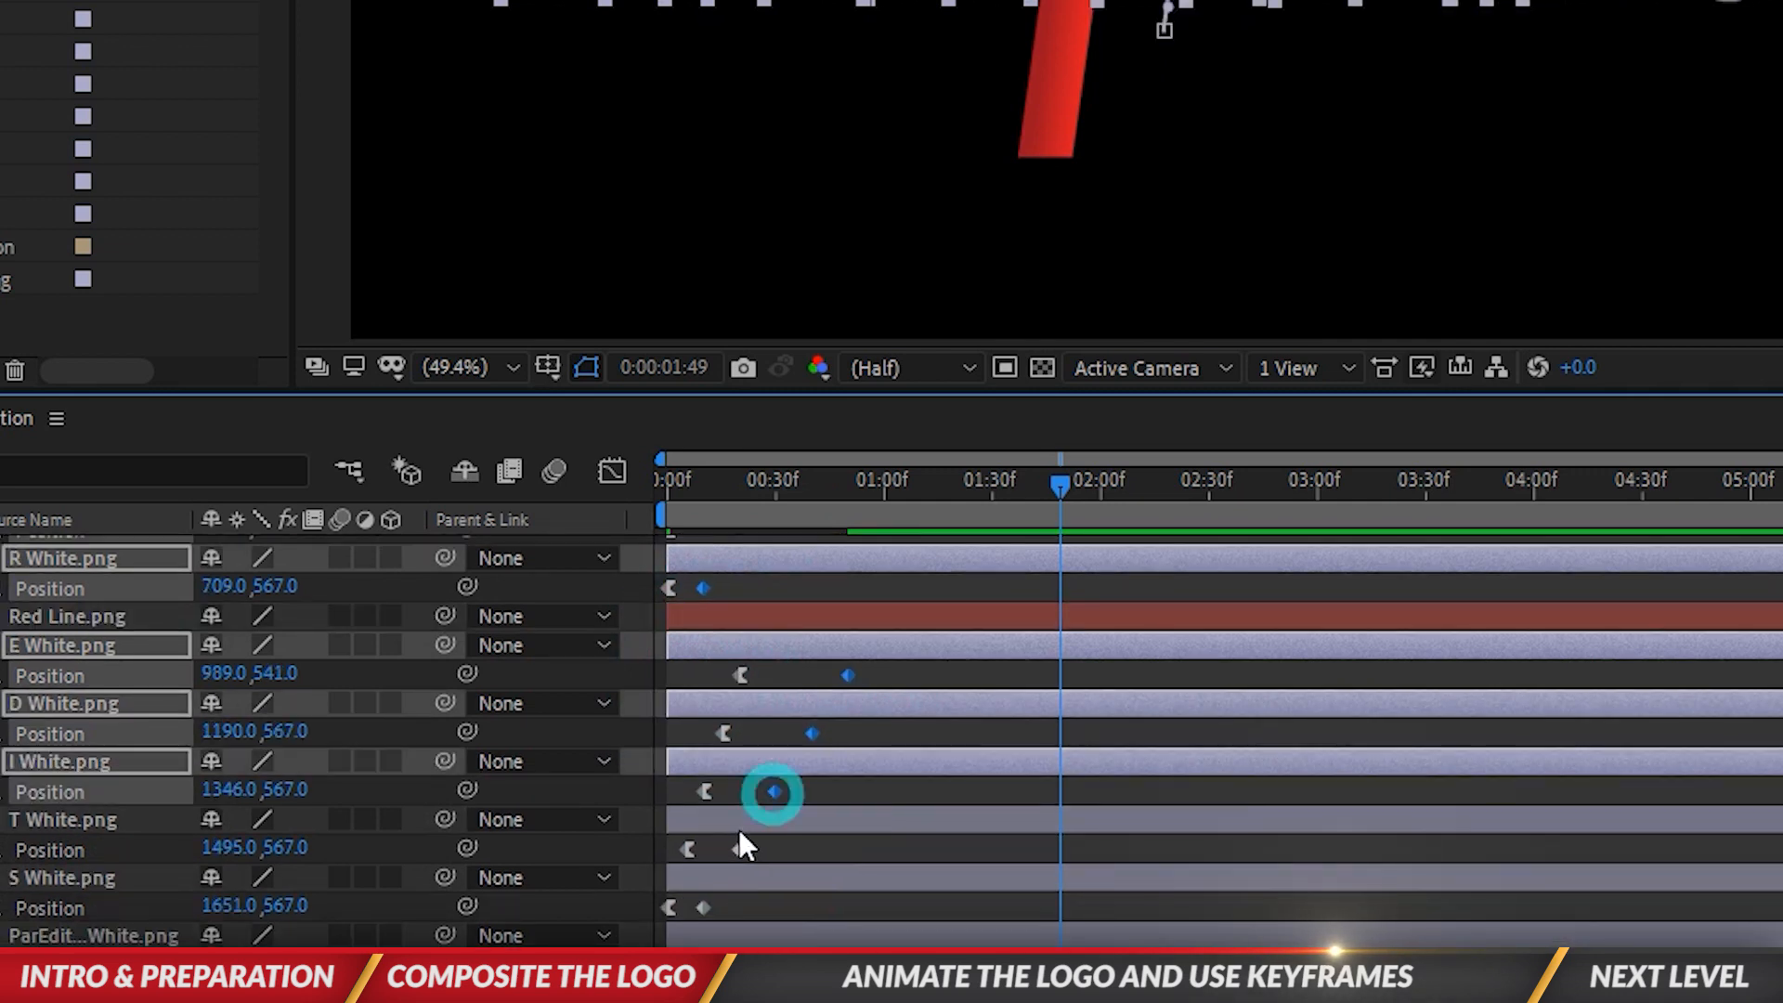
shift+click(739, 850)
shift+click(704, 908)
right_click(738, 847)
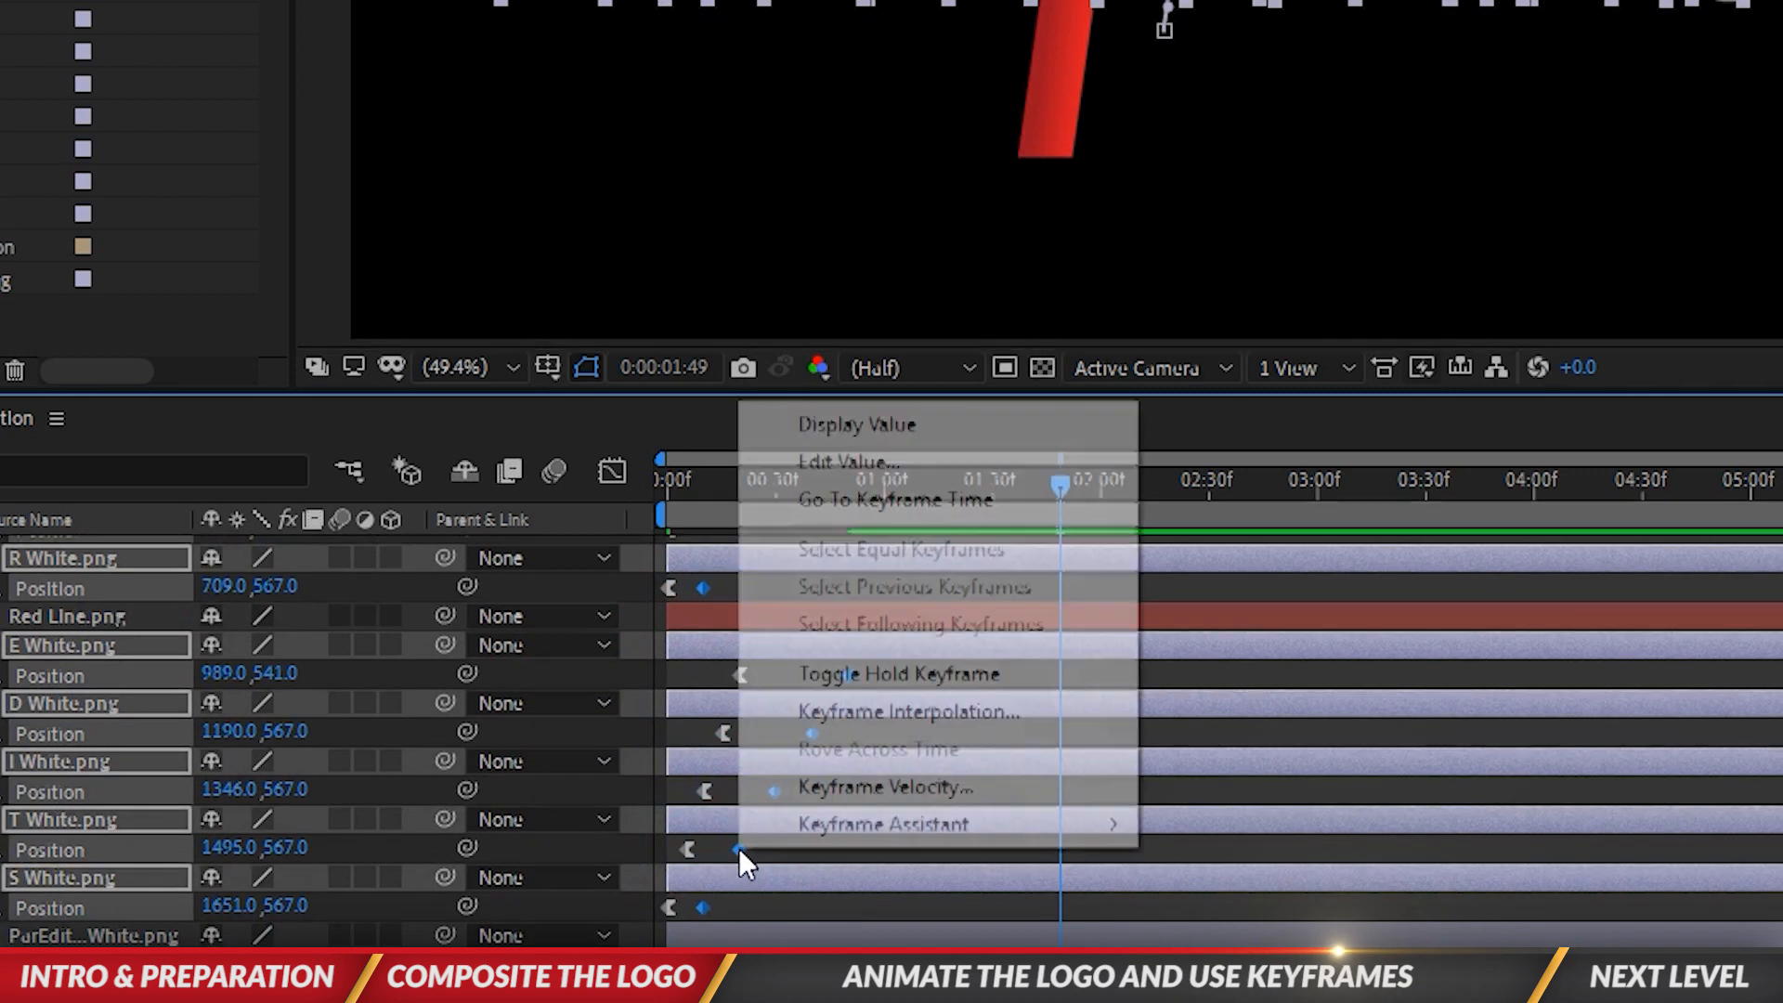
mouse_move(816, 824)
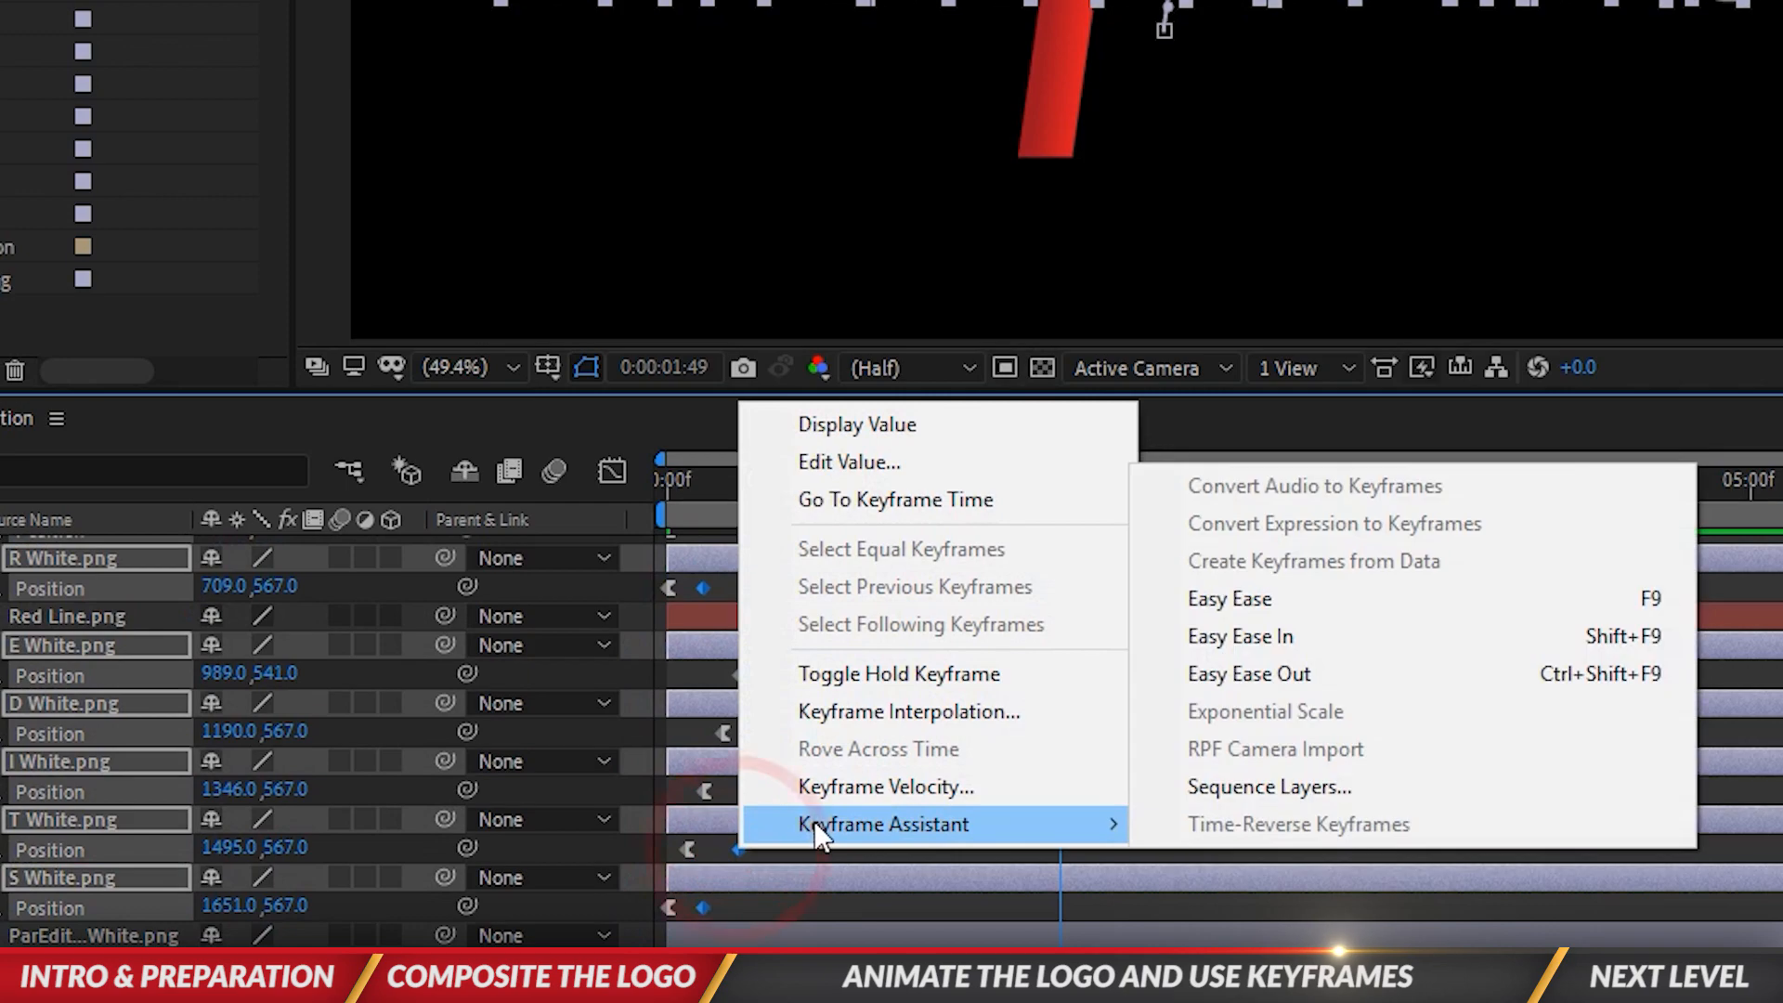
click(1317, 639)
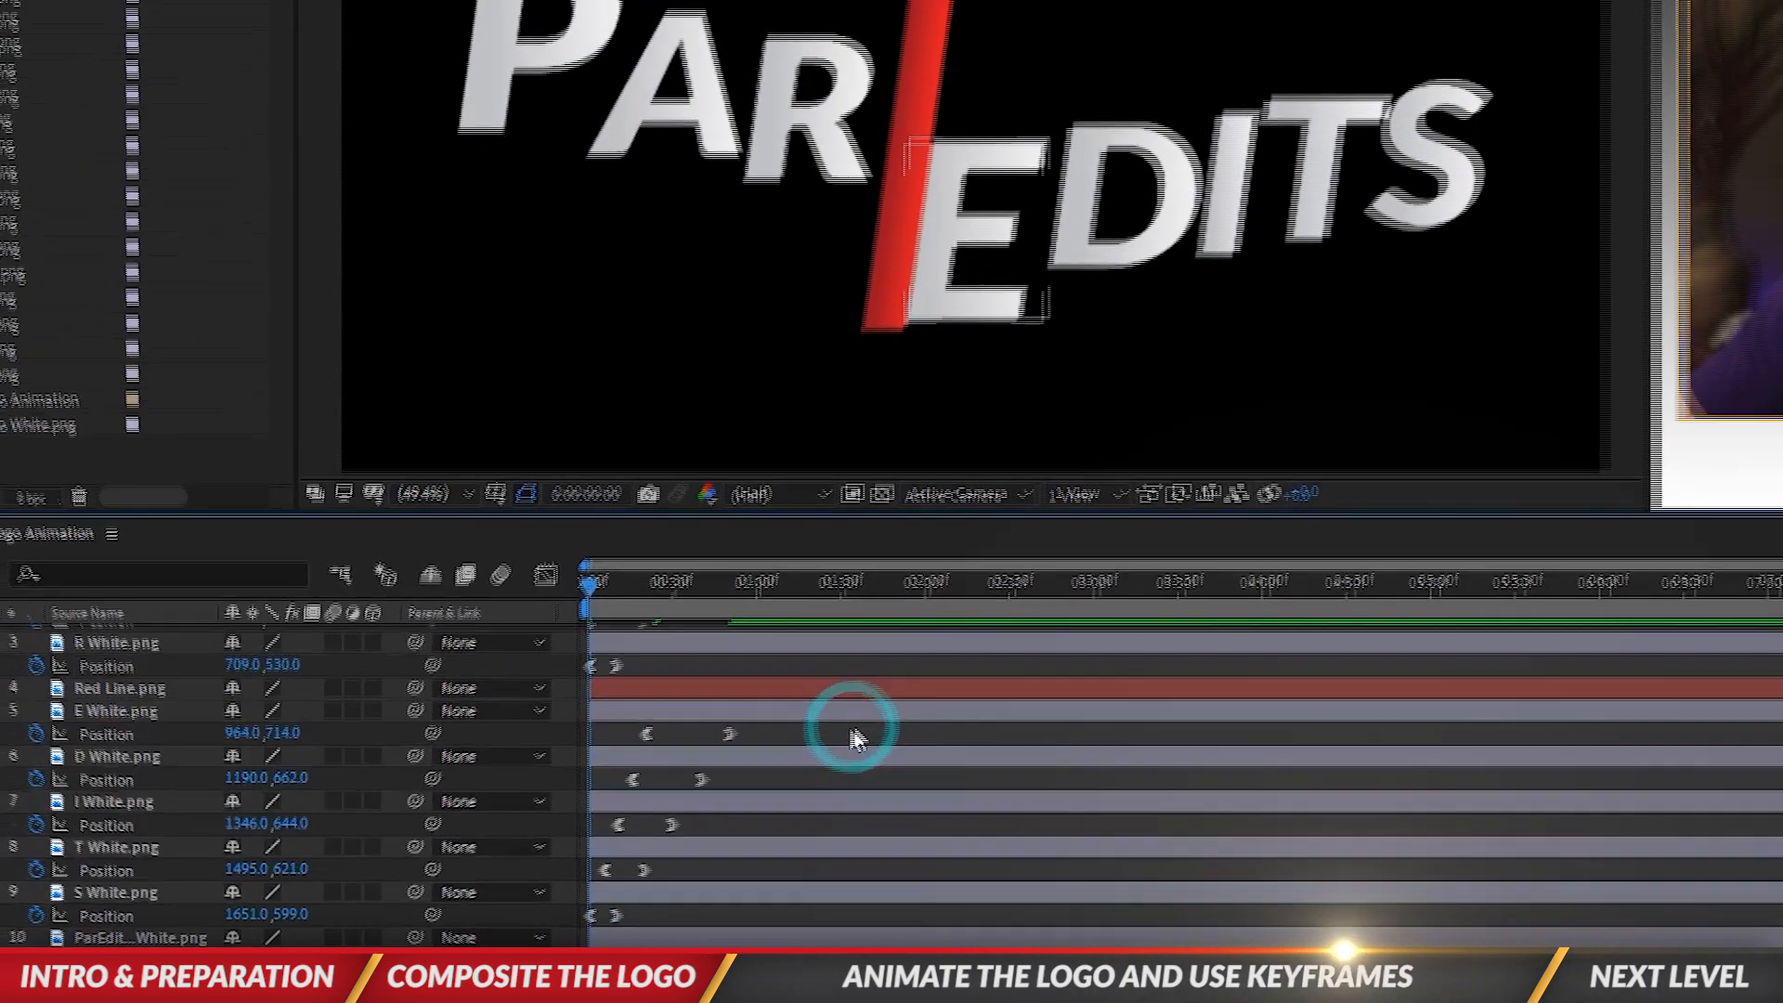
Step: Preview the eased animation, move the E layer's start Position keyframe earlier to line up with the D layer's, and preview again
key(space)
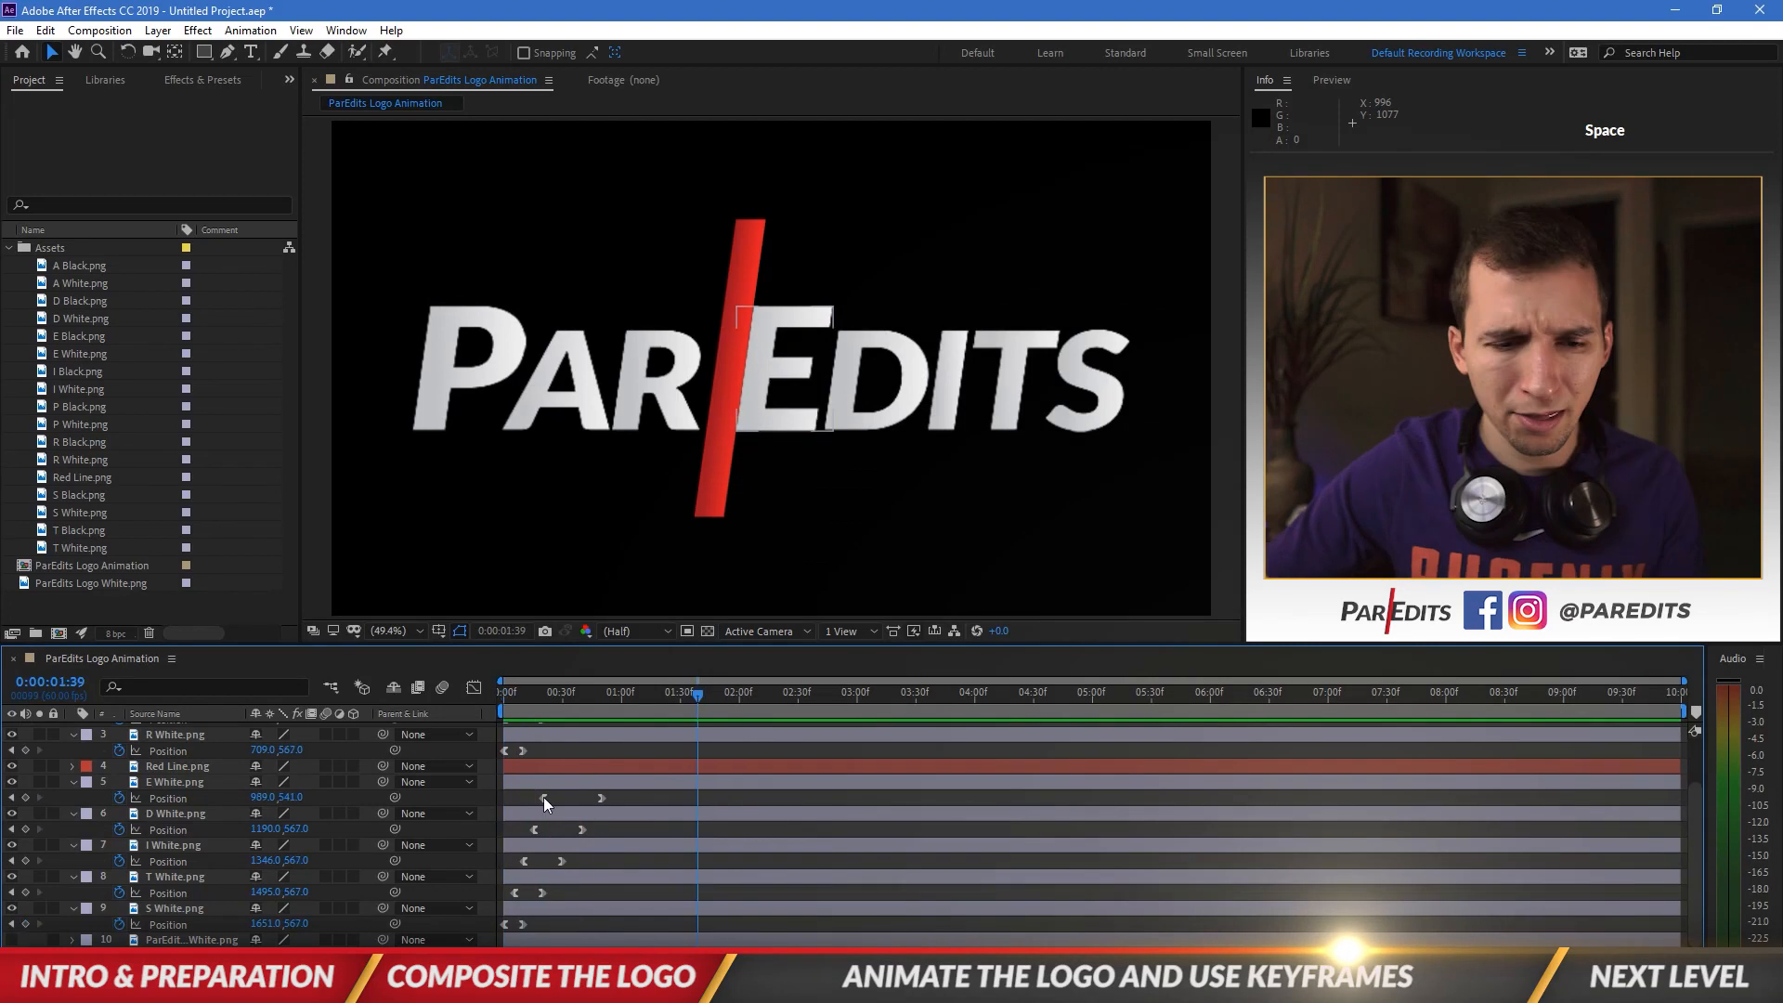
drag(544, 797, 536, 795)
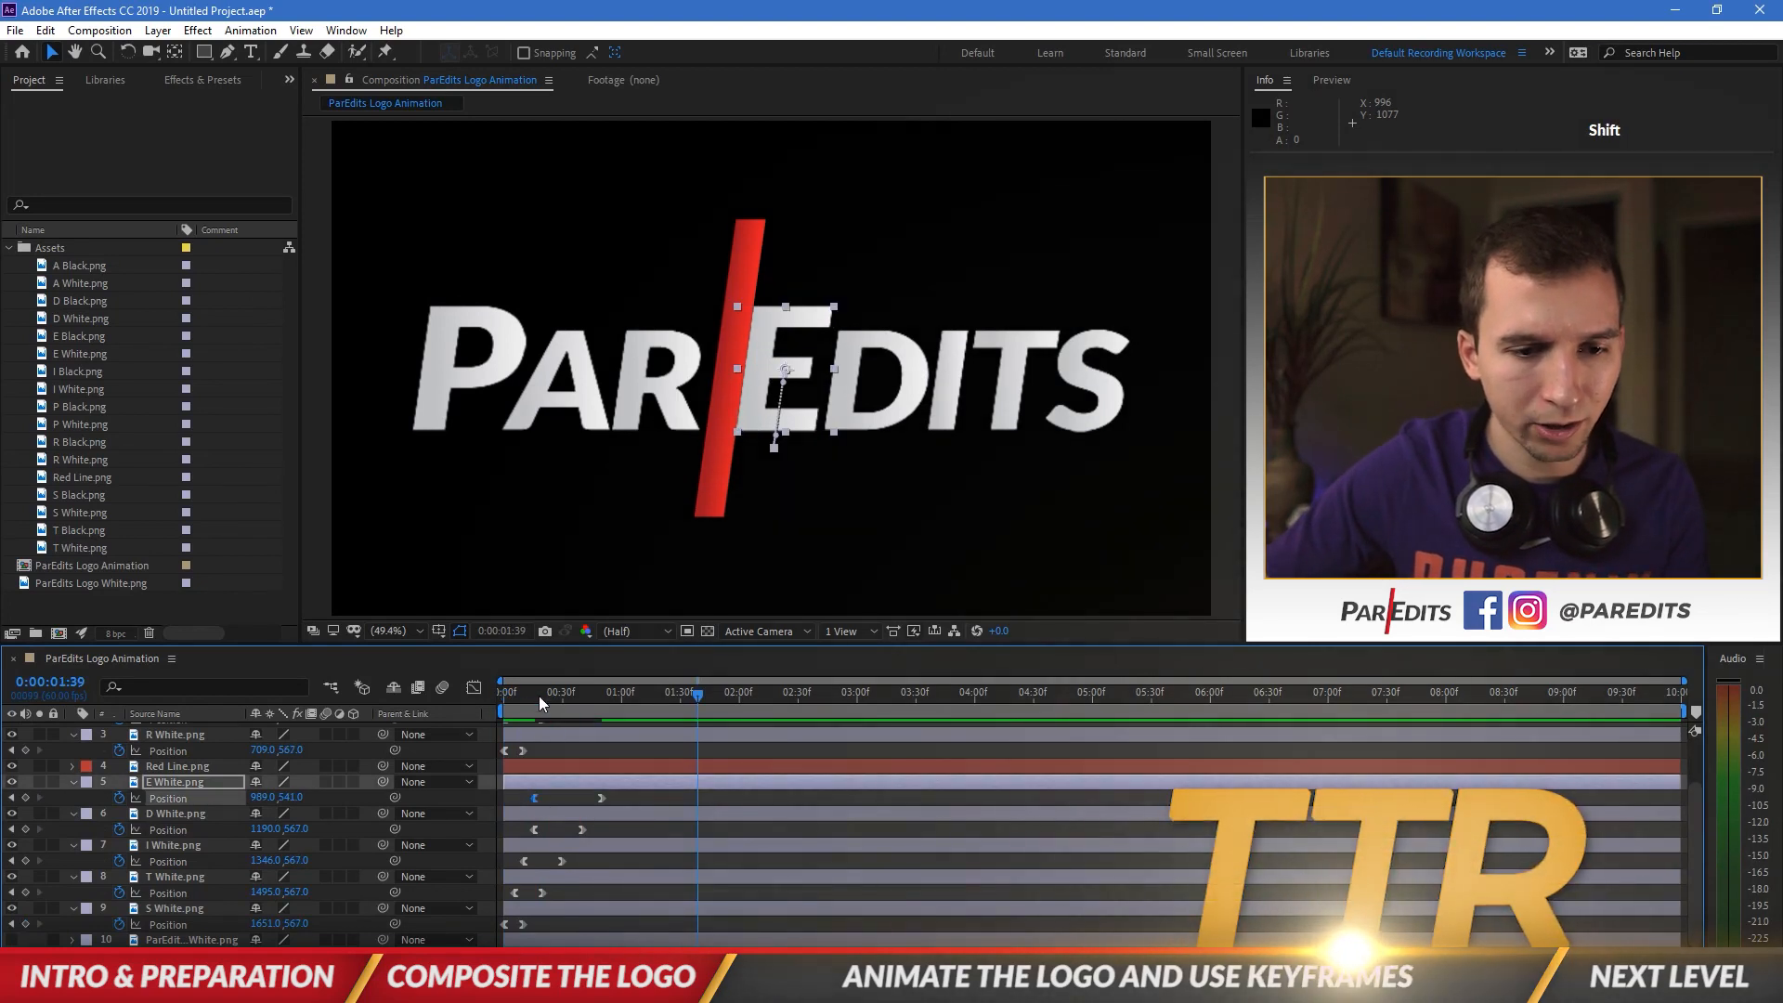
drag(538, 695, 501, 700)
key(space)
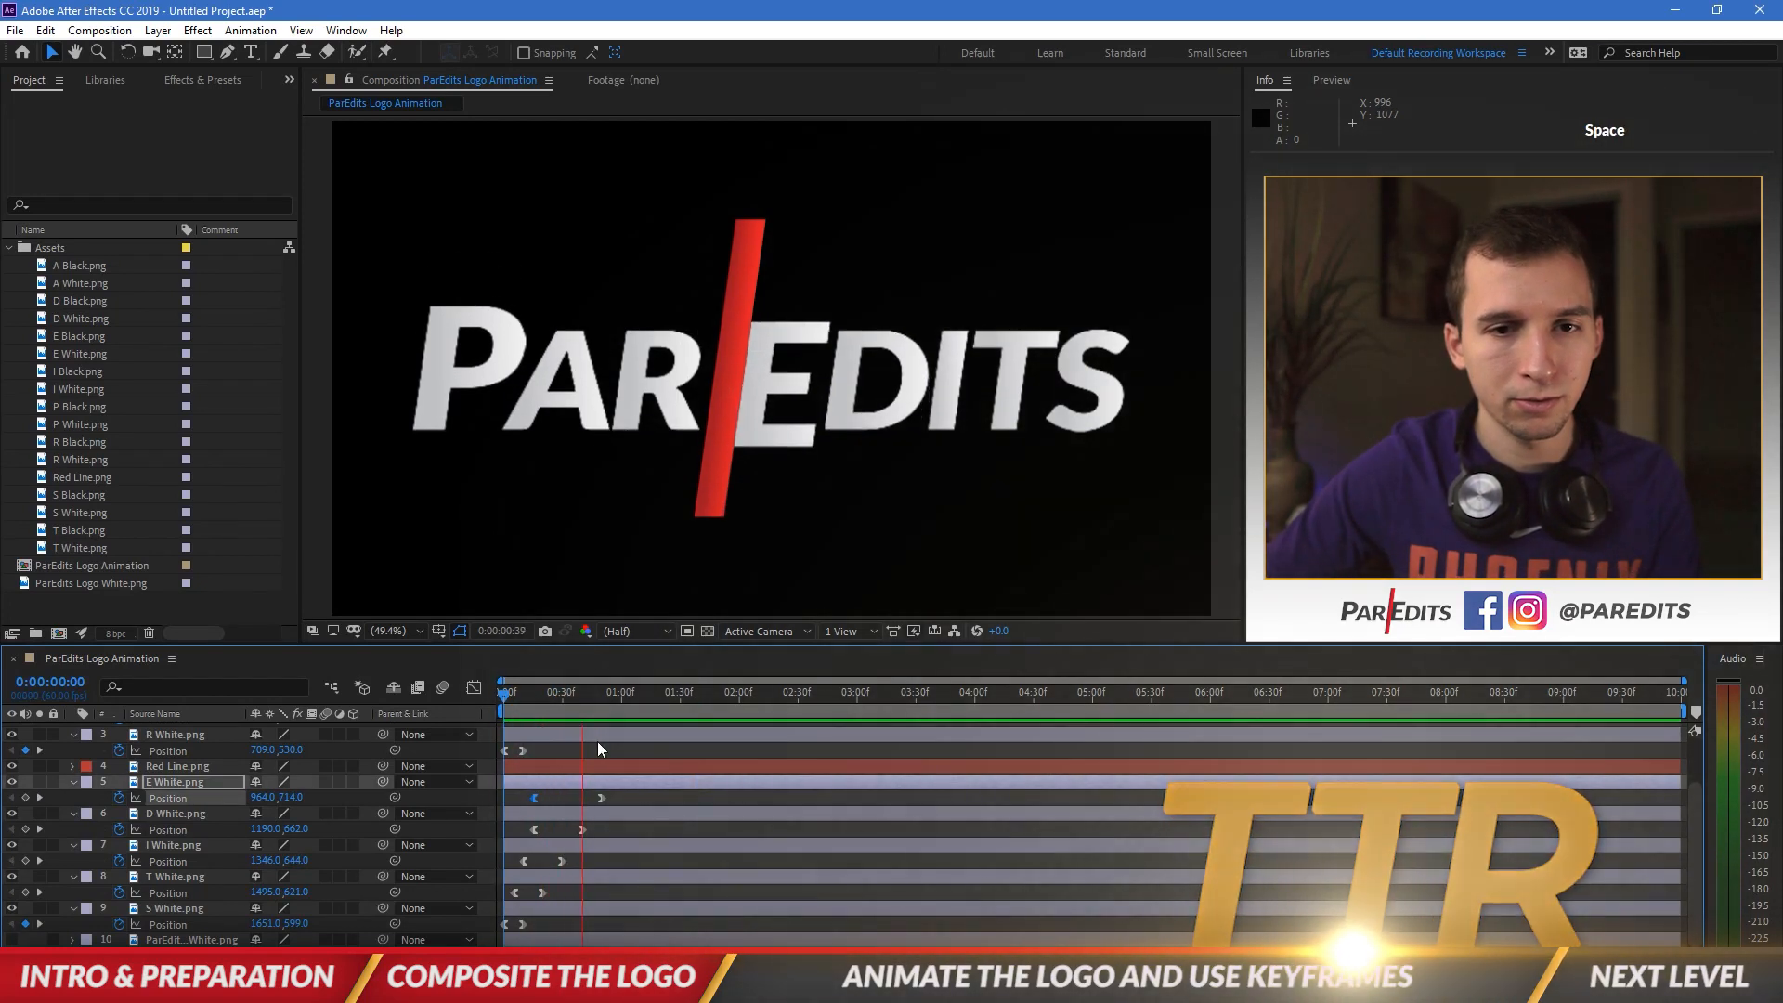
Step: Stretch the E layer's Position animation so its keyframes sit at 0:00:00:00 and 0:00:01:30
drag(601, 798, 689, 796)
click(681, 690)
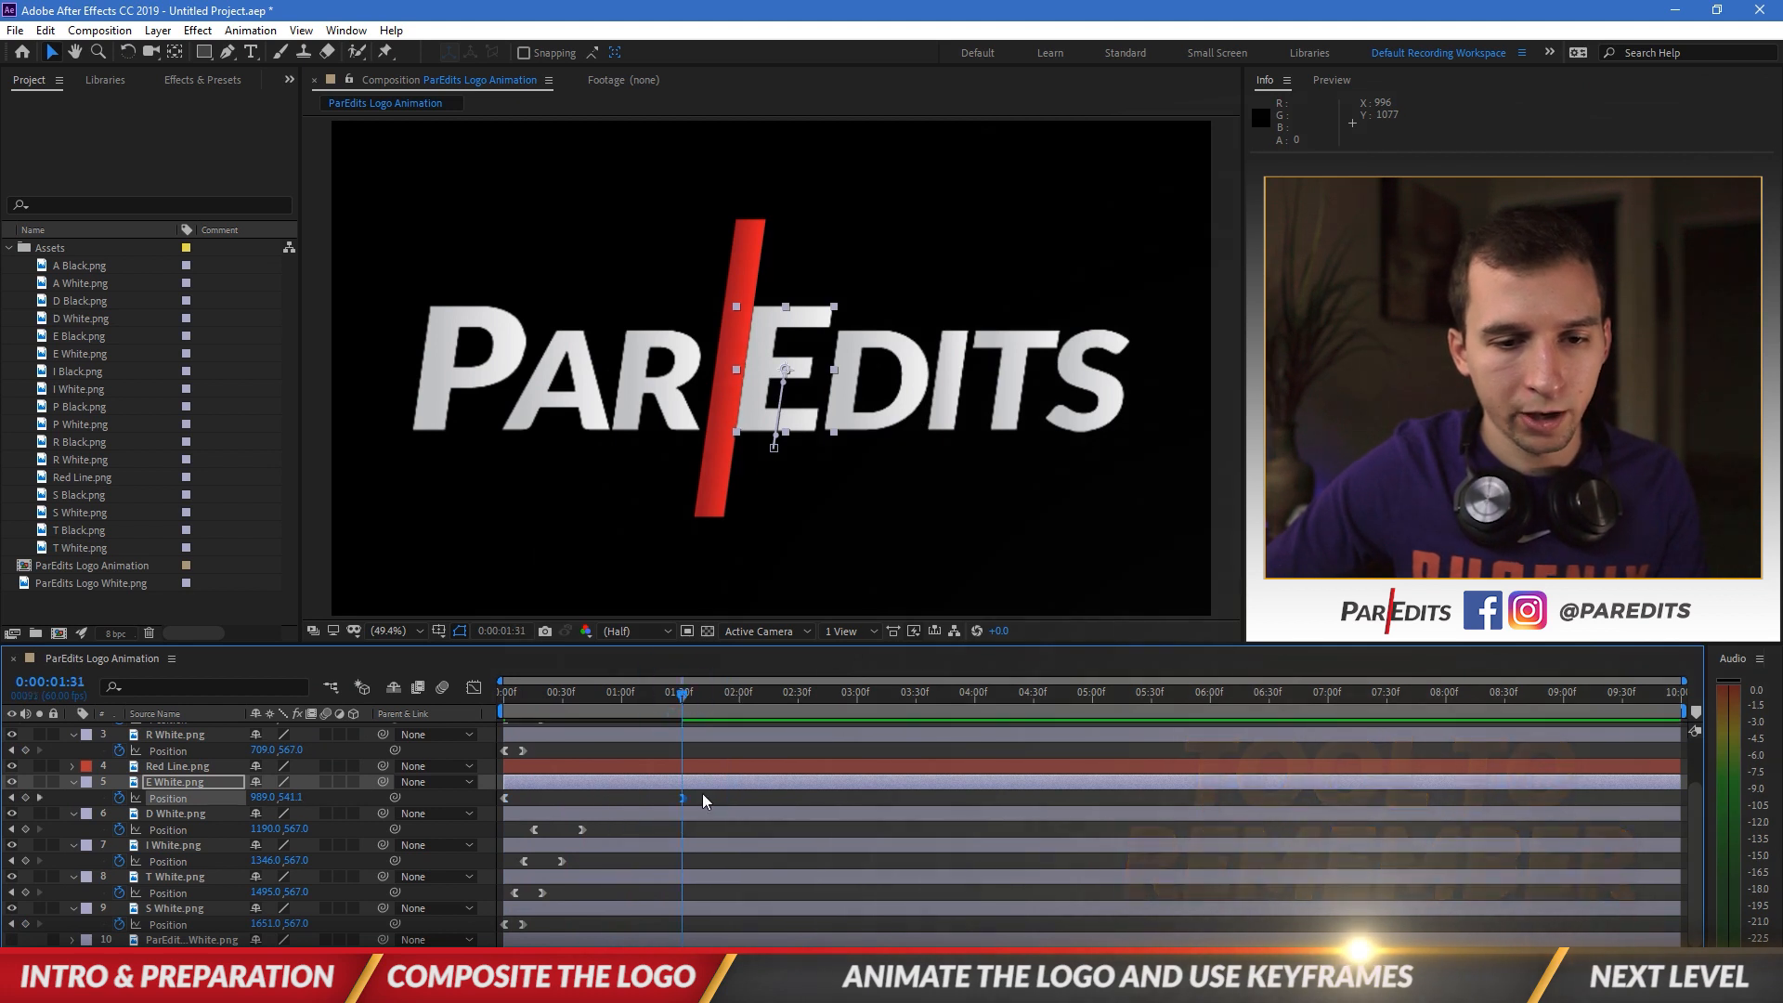
click(76, 683)
text(130)
key(Return)
drag(682, 796, 666, 799)
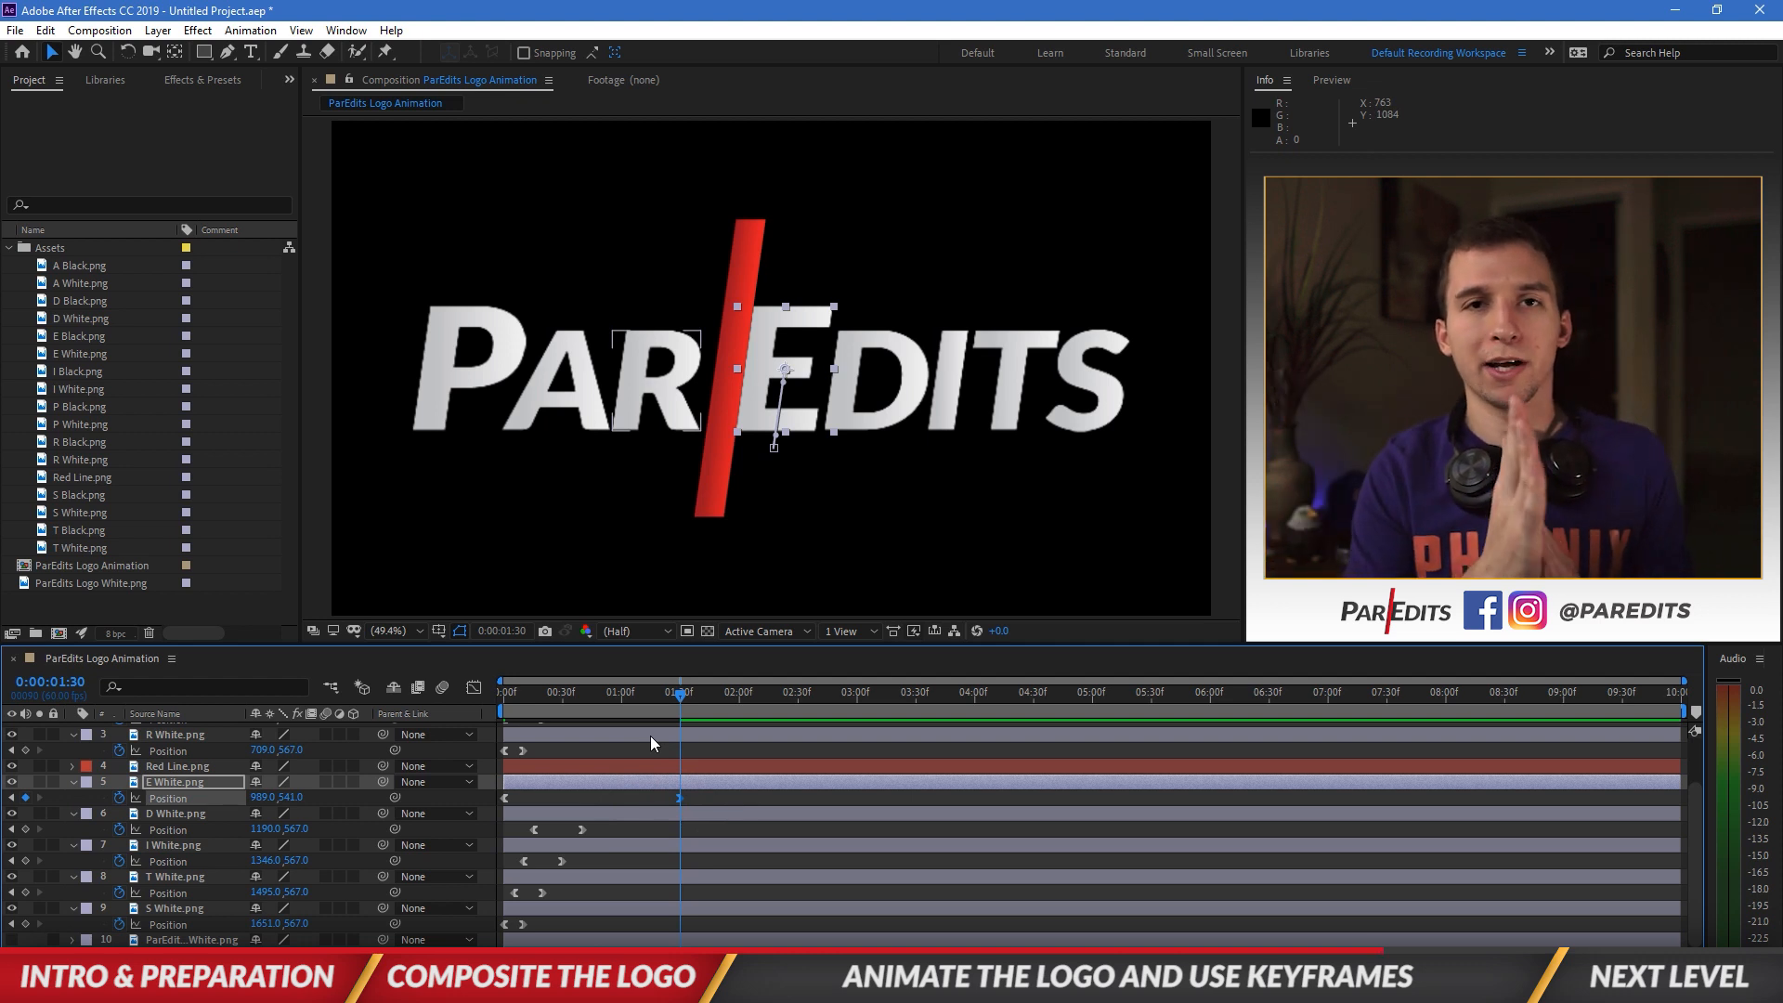
Step: Play the animation from the start to check the E letter's slower eased movement
key(Home)
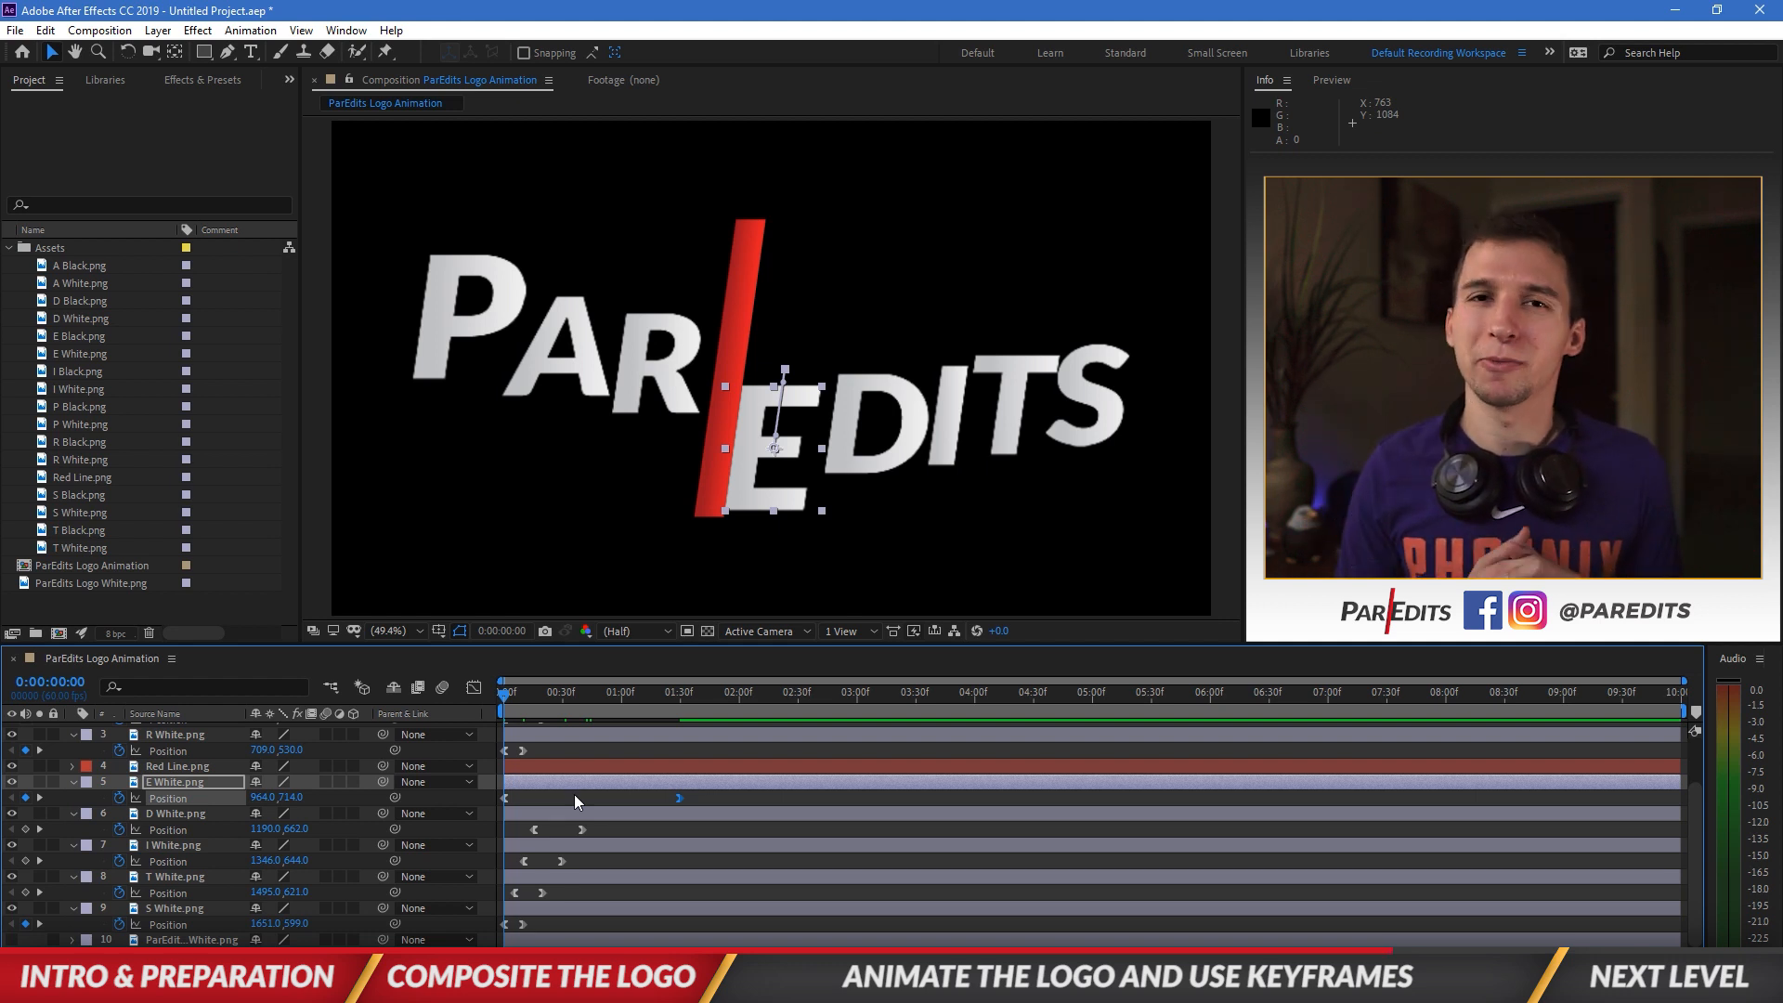
click(578, 743)
key(space)
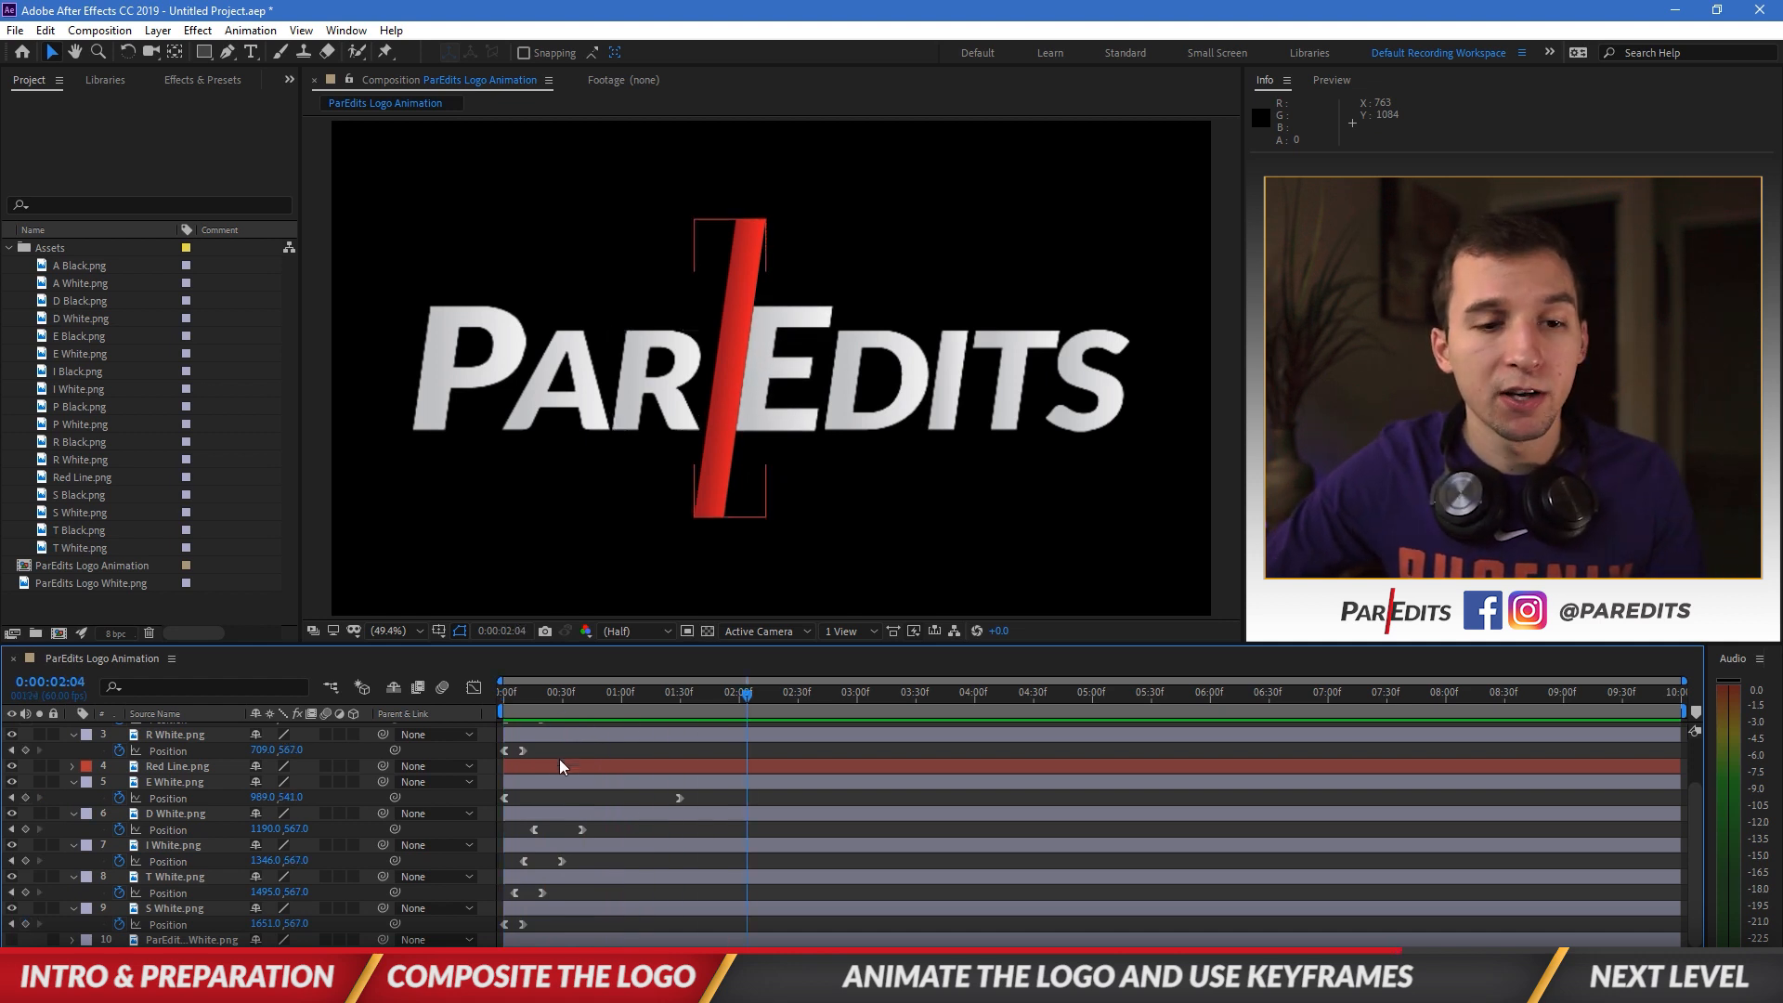
Step: Collapse the Position properties of layers P White through S White and show their Opacity properties instead
scroll(546, 806, up, 2)
click(177, 732)
scroll(203, 856, down, 2)
shift+click(176, 908)
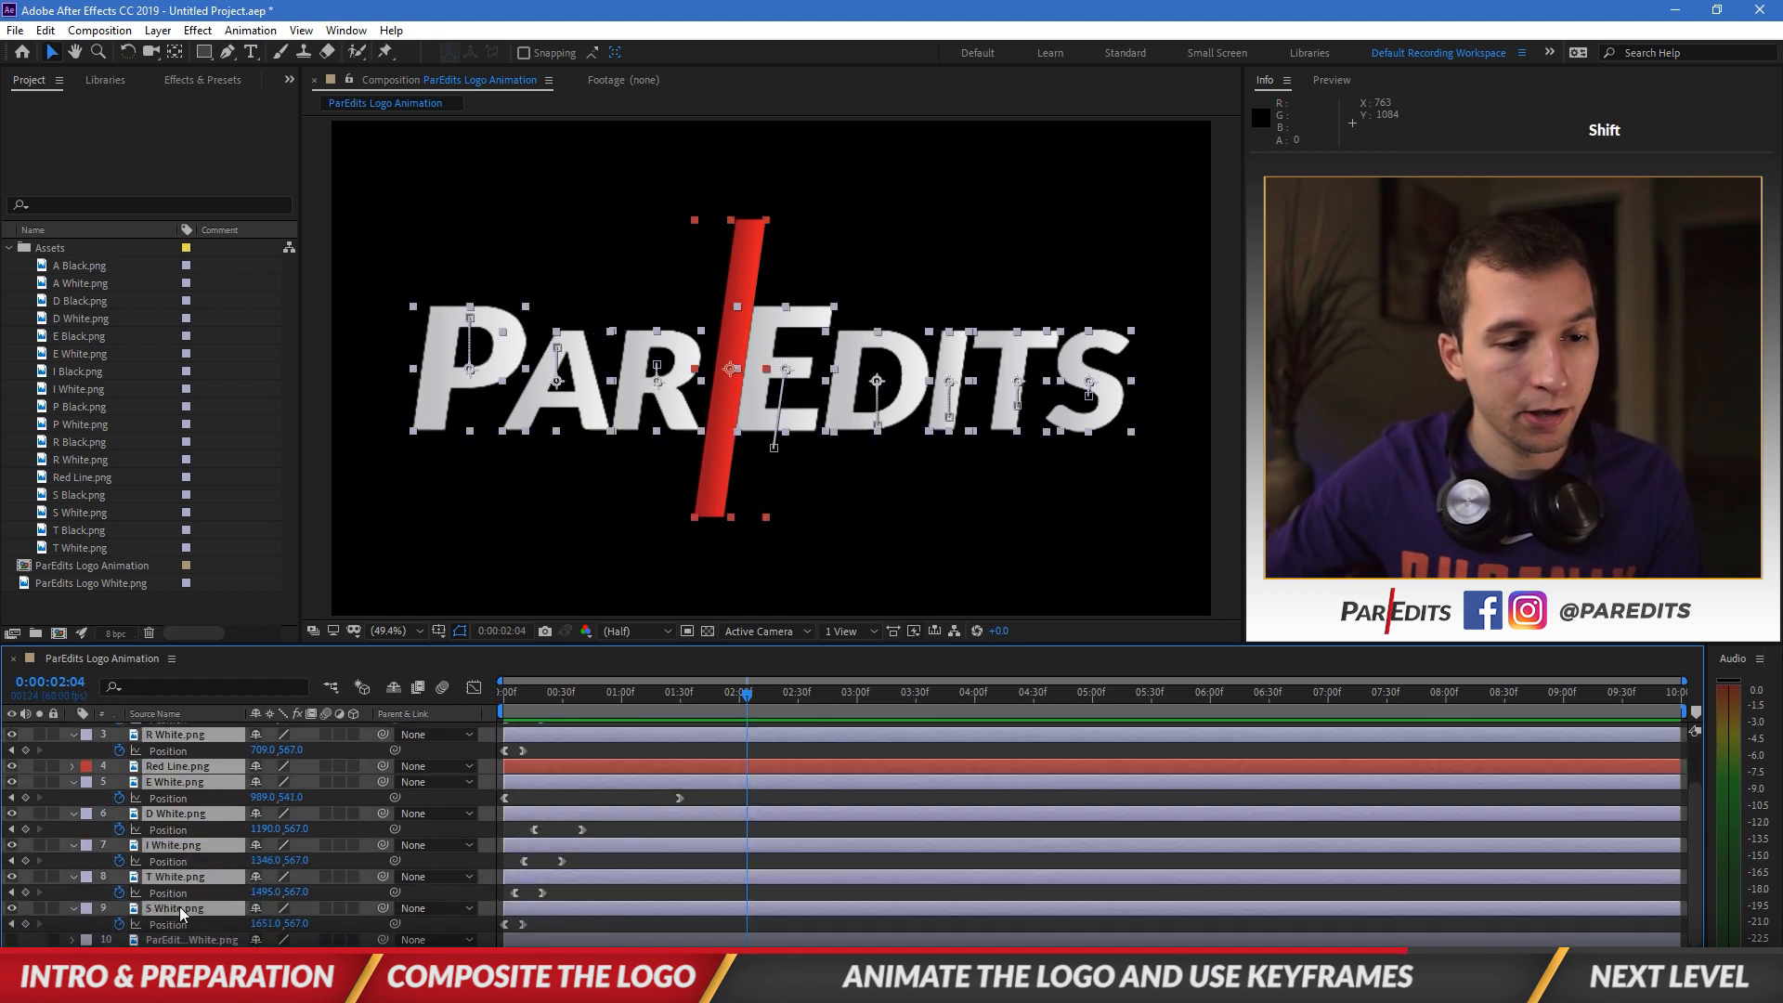
key(p)
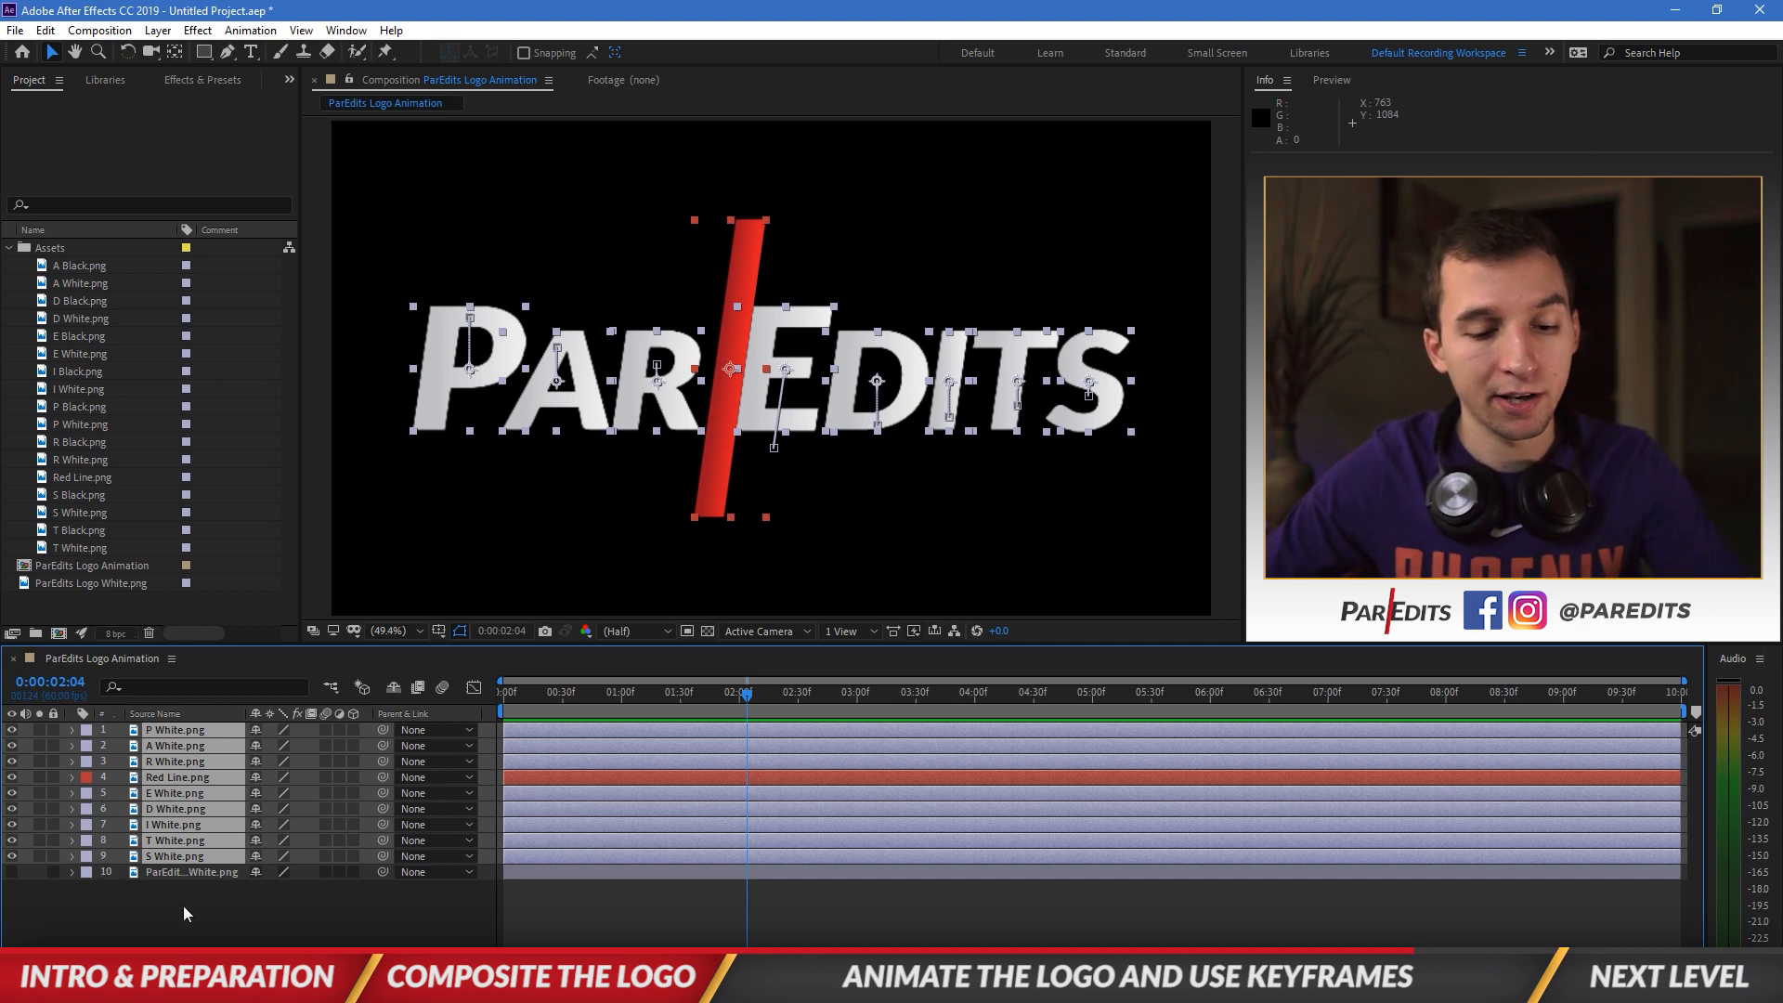
key(t)
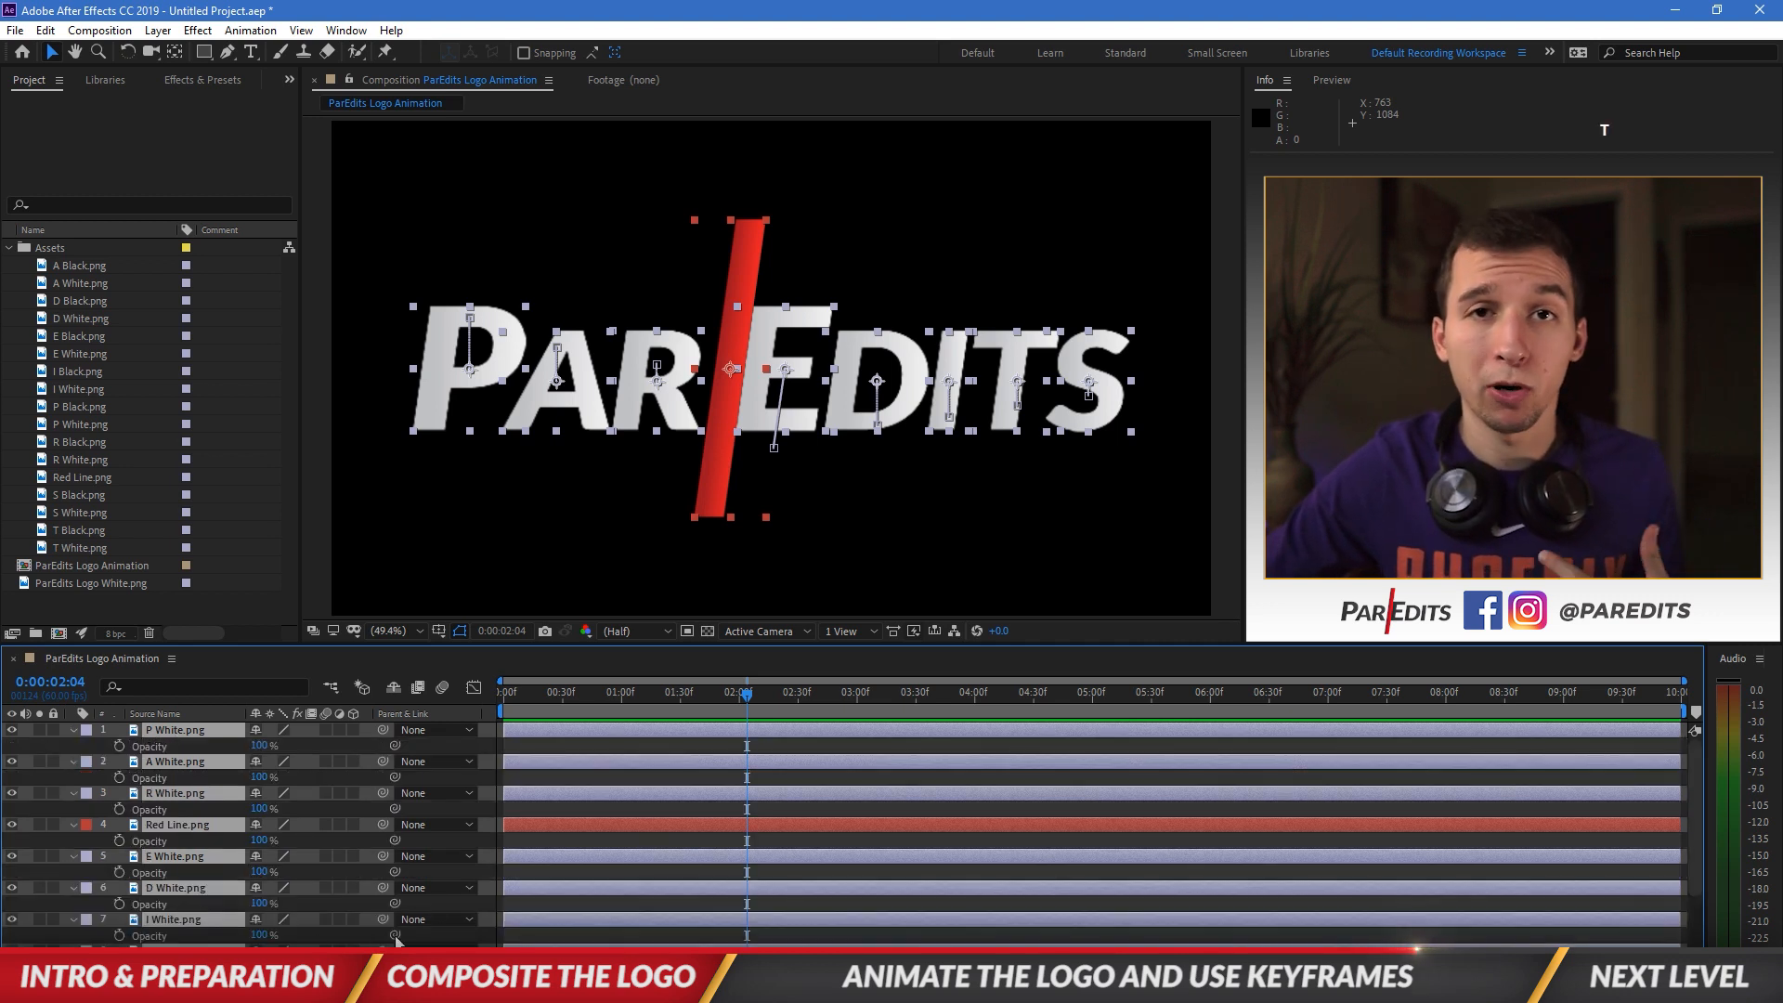
click(599, 745)
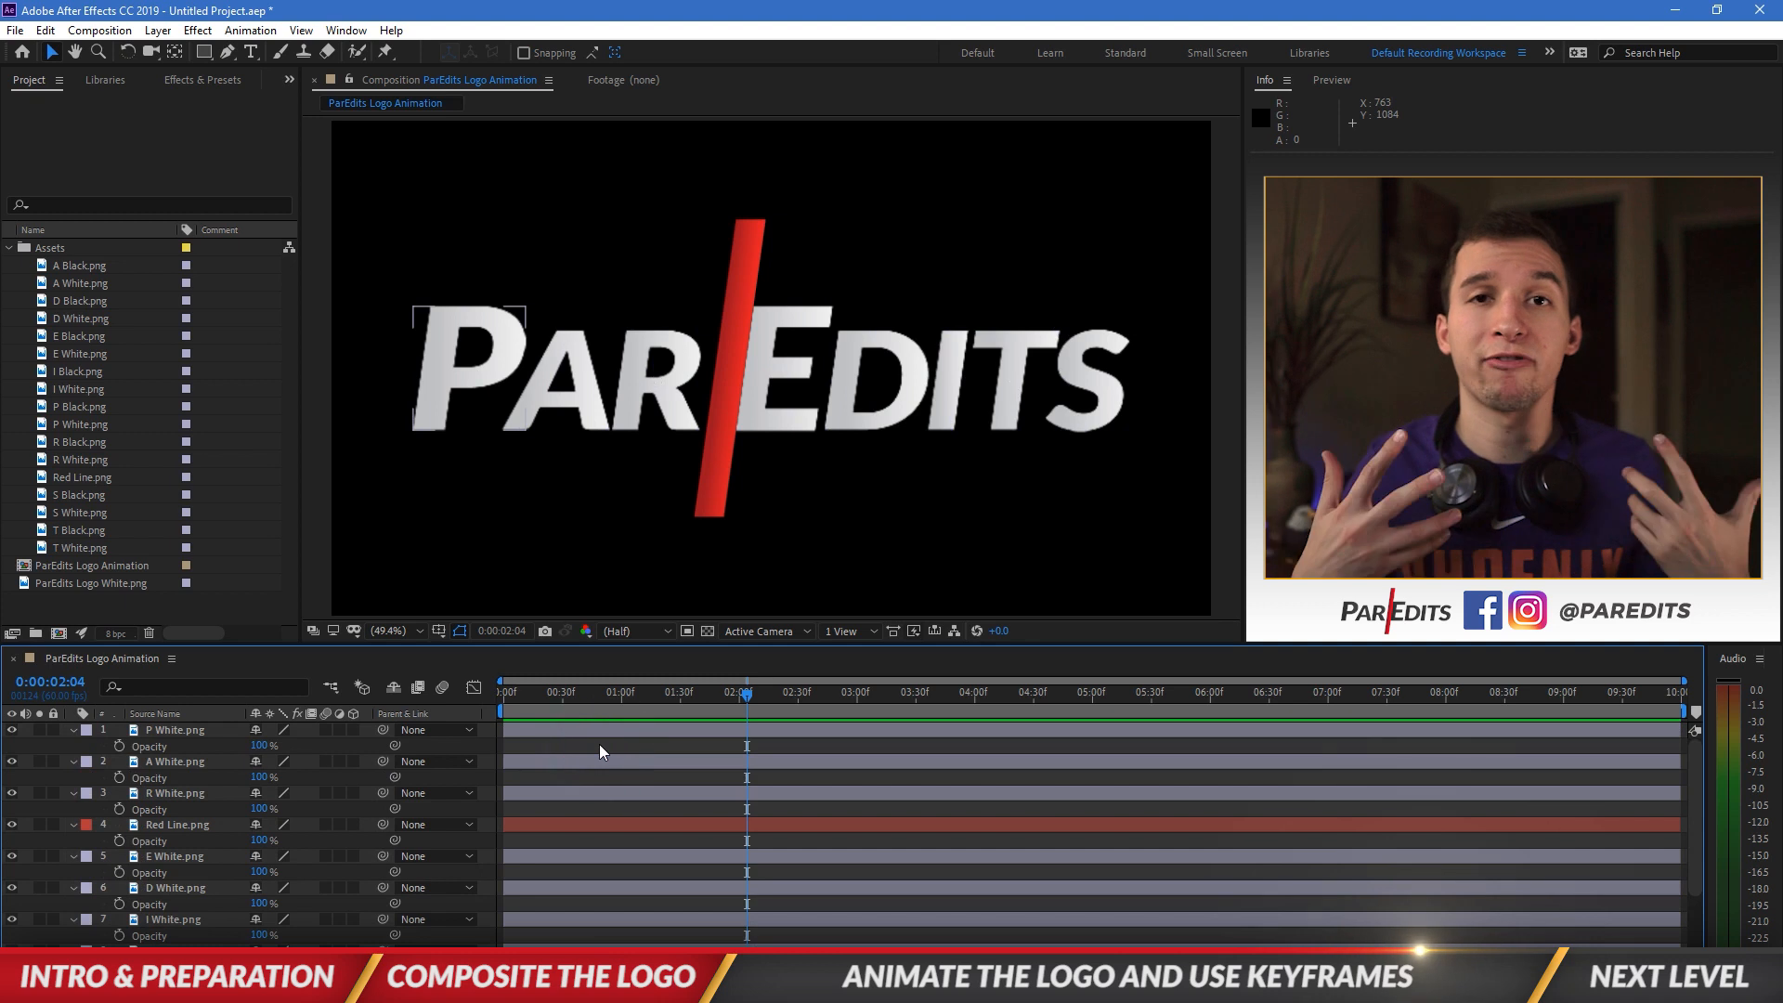
Step: Add Opacity keyframes at 0:00:00:00 to all the letter layers, and turn off Opacity keyframing on the Red Line layer
key(Home)
click(191, 777)
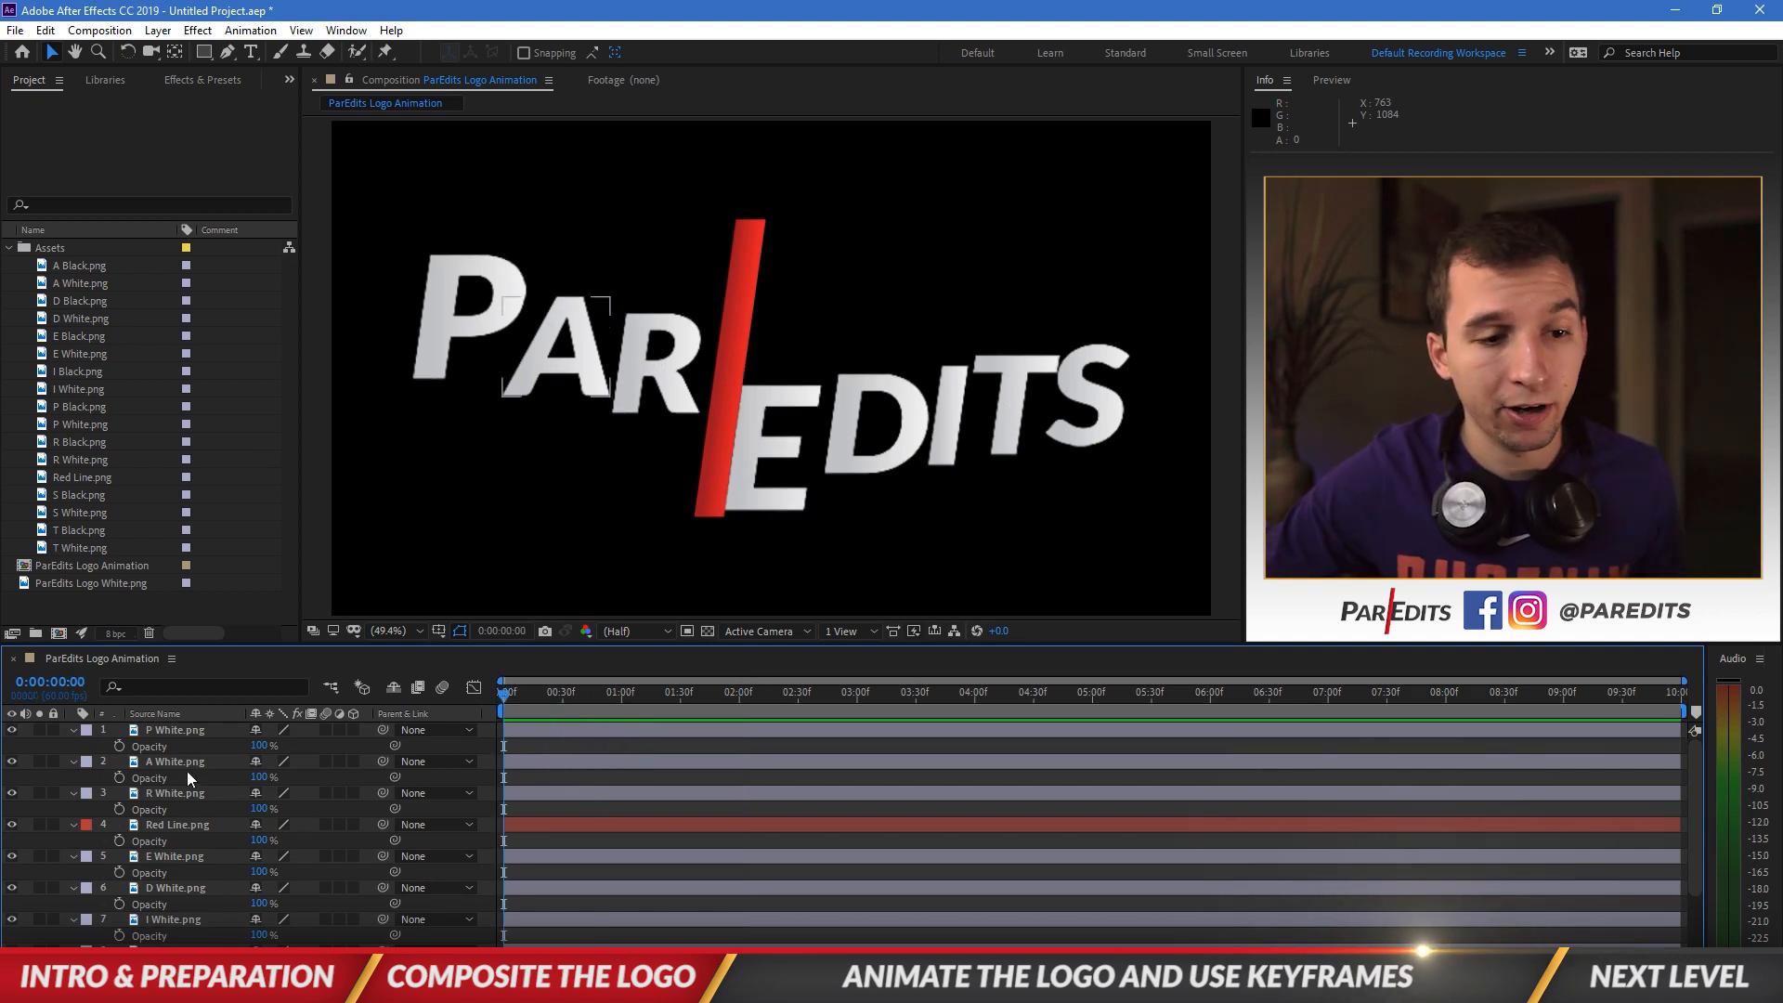
click(119, 746)
click(119, 777)
click(119, 809)
click(119, 841)
click(119, 872)
click(119, 904)
click(119, 933)
scroll(125, 928, down, 2)
click(119, 892)
click(120, 924)
scroll(191, 865, up, 2)
click(119, 841)
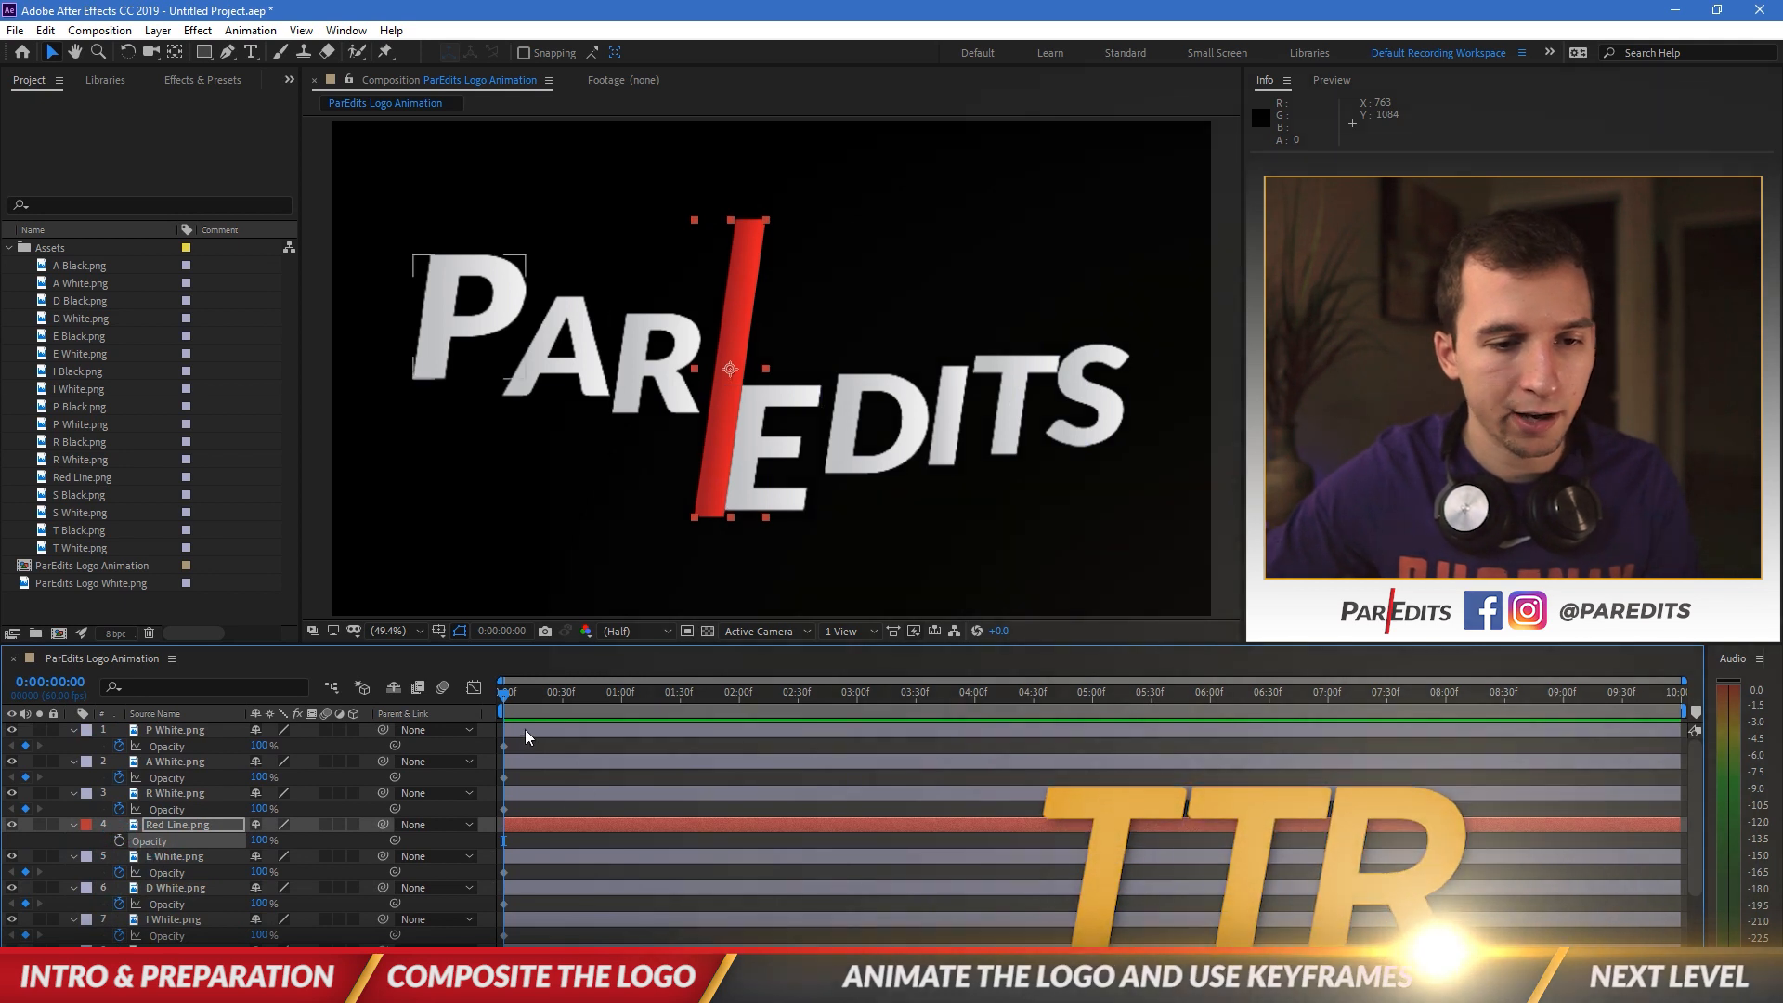
Step: Move the Opacity keyframes of all the letter layers together to just past 0:00:07:00
drag(522, 742, 485, 938)
scroll(497, 855, up, 3)
drag(504, 747, 1341, 743)
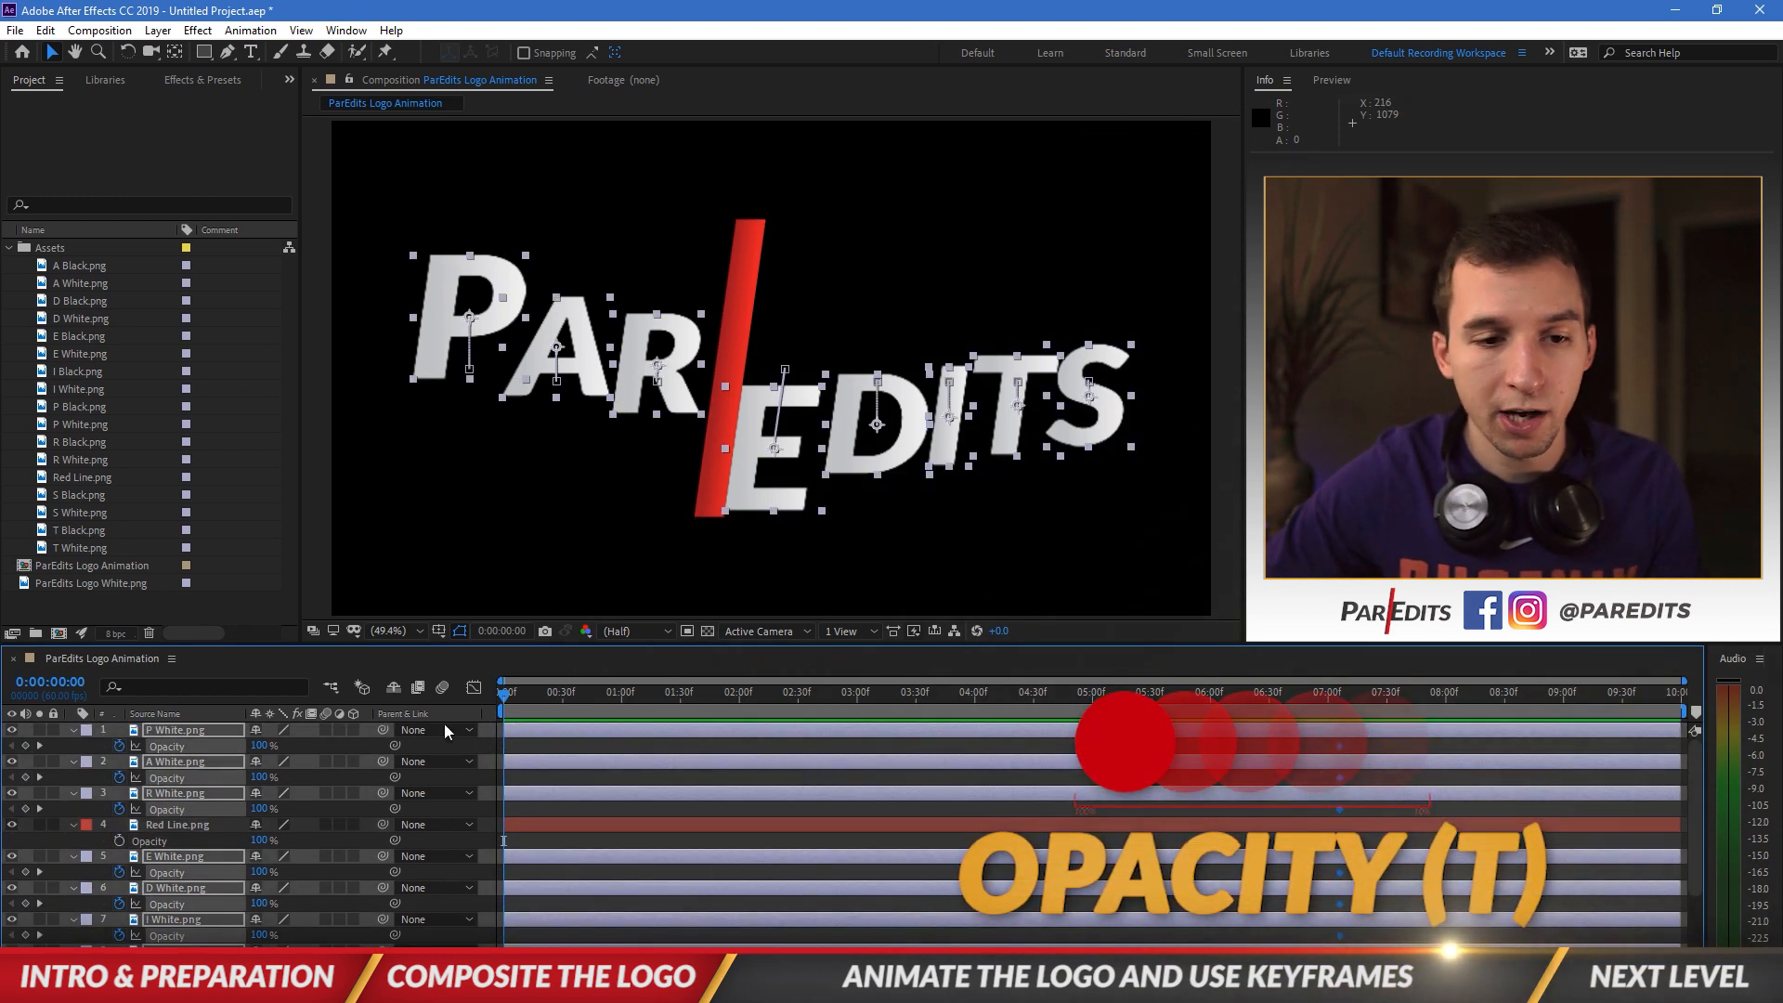
Step: Set the Opacity of all the letter layers to 0% at 0:00:00:00 and deselect the layers
text(0)
key(Return)
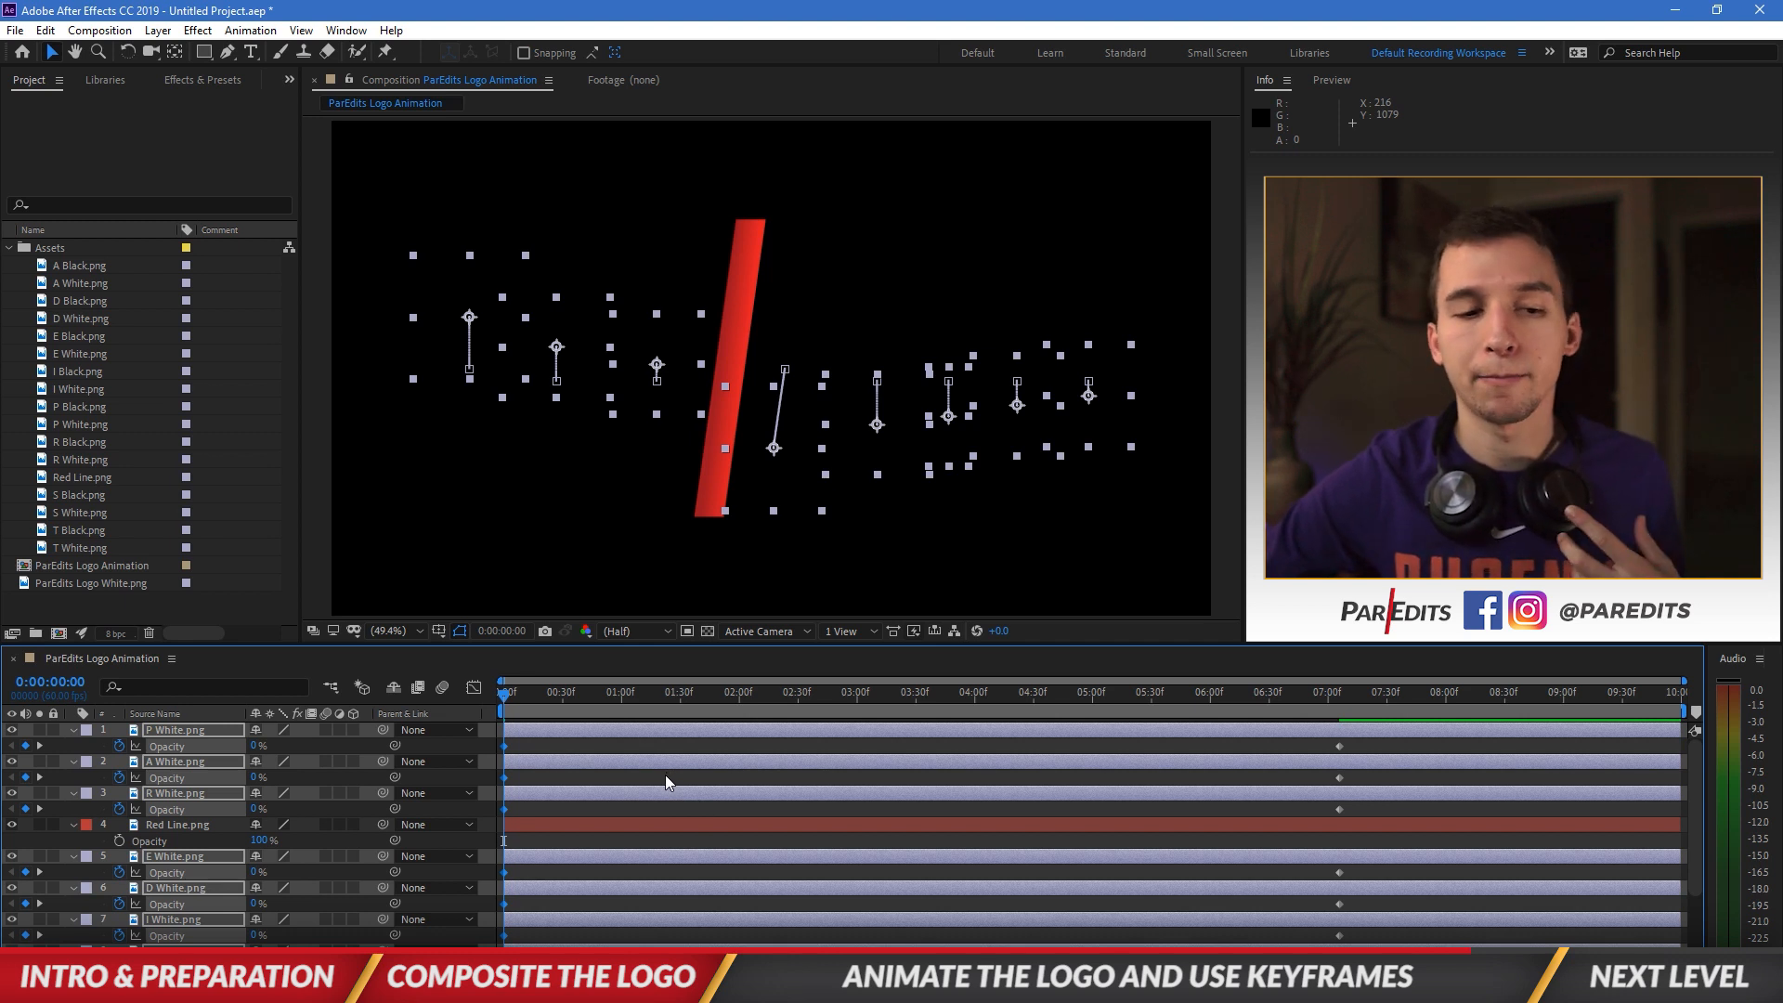
click(581, 745)
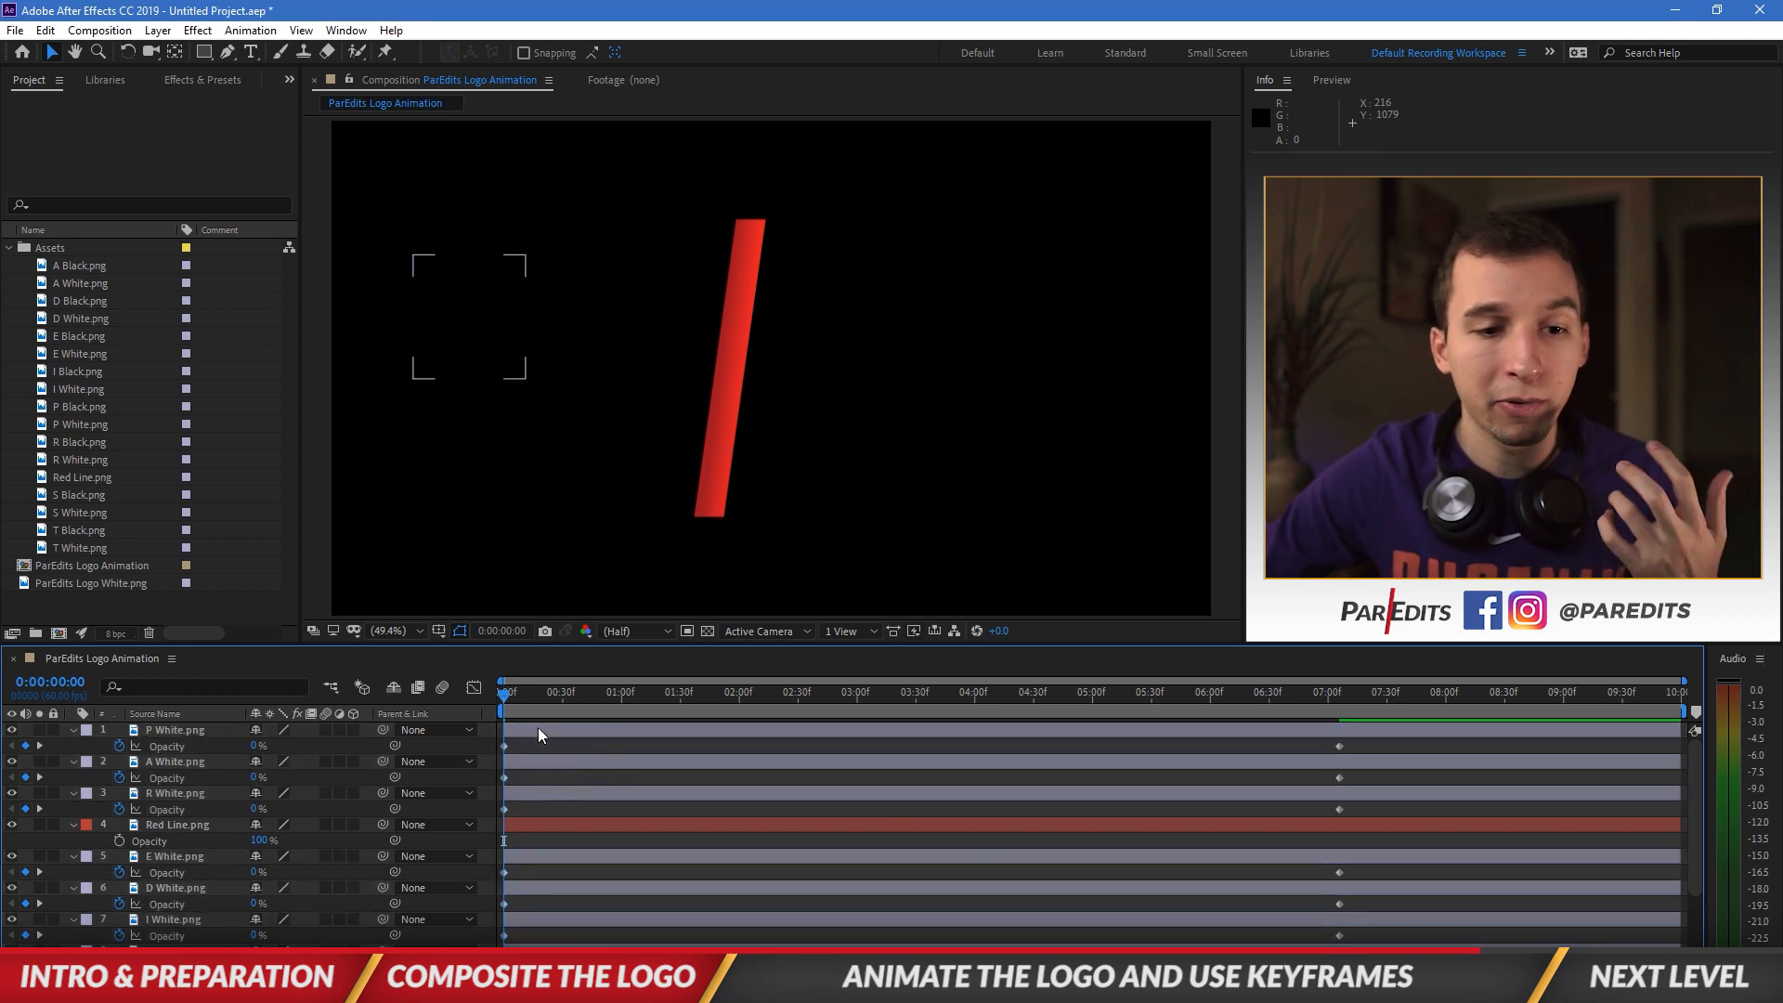
Step: Replace the Opacity-only view of layers P White through S White with all of their keyframed properties
click(203, 730)
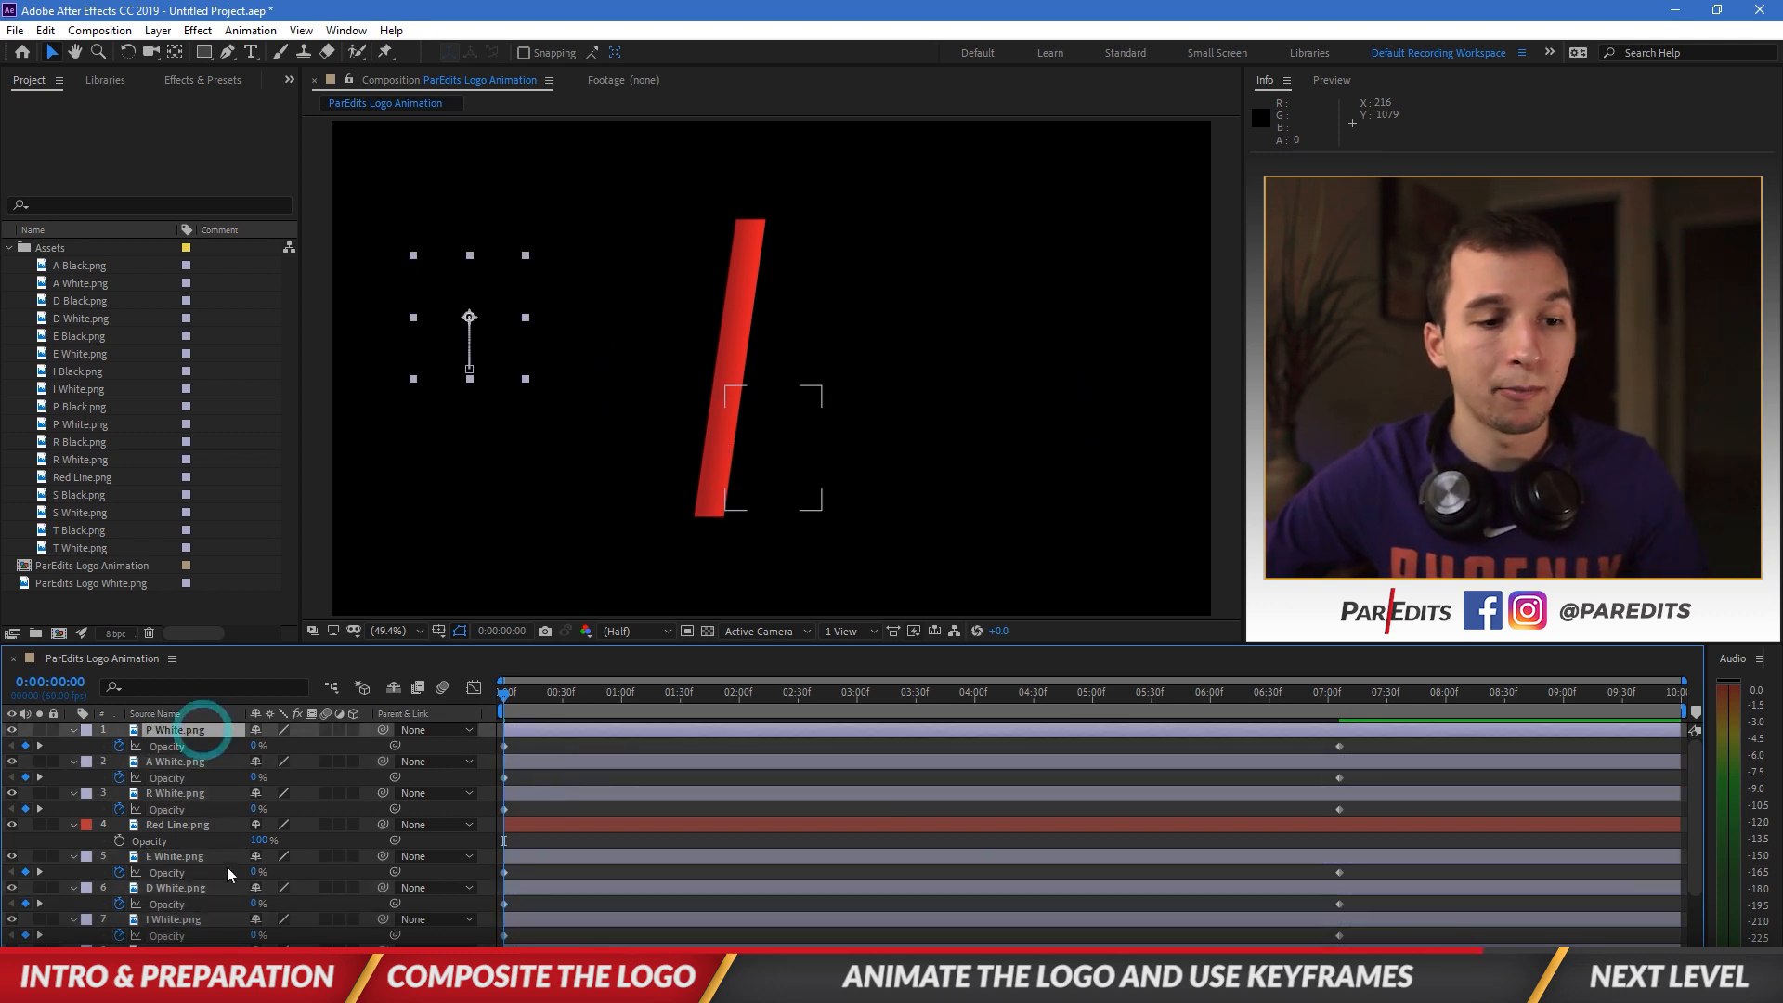
scroll(228, 878, down, 2)
shift+click(186, 910)
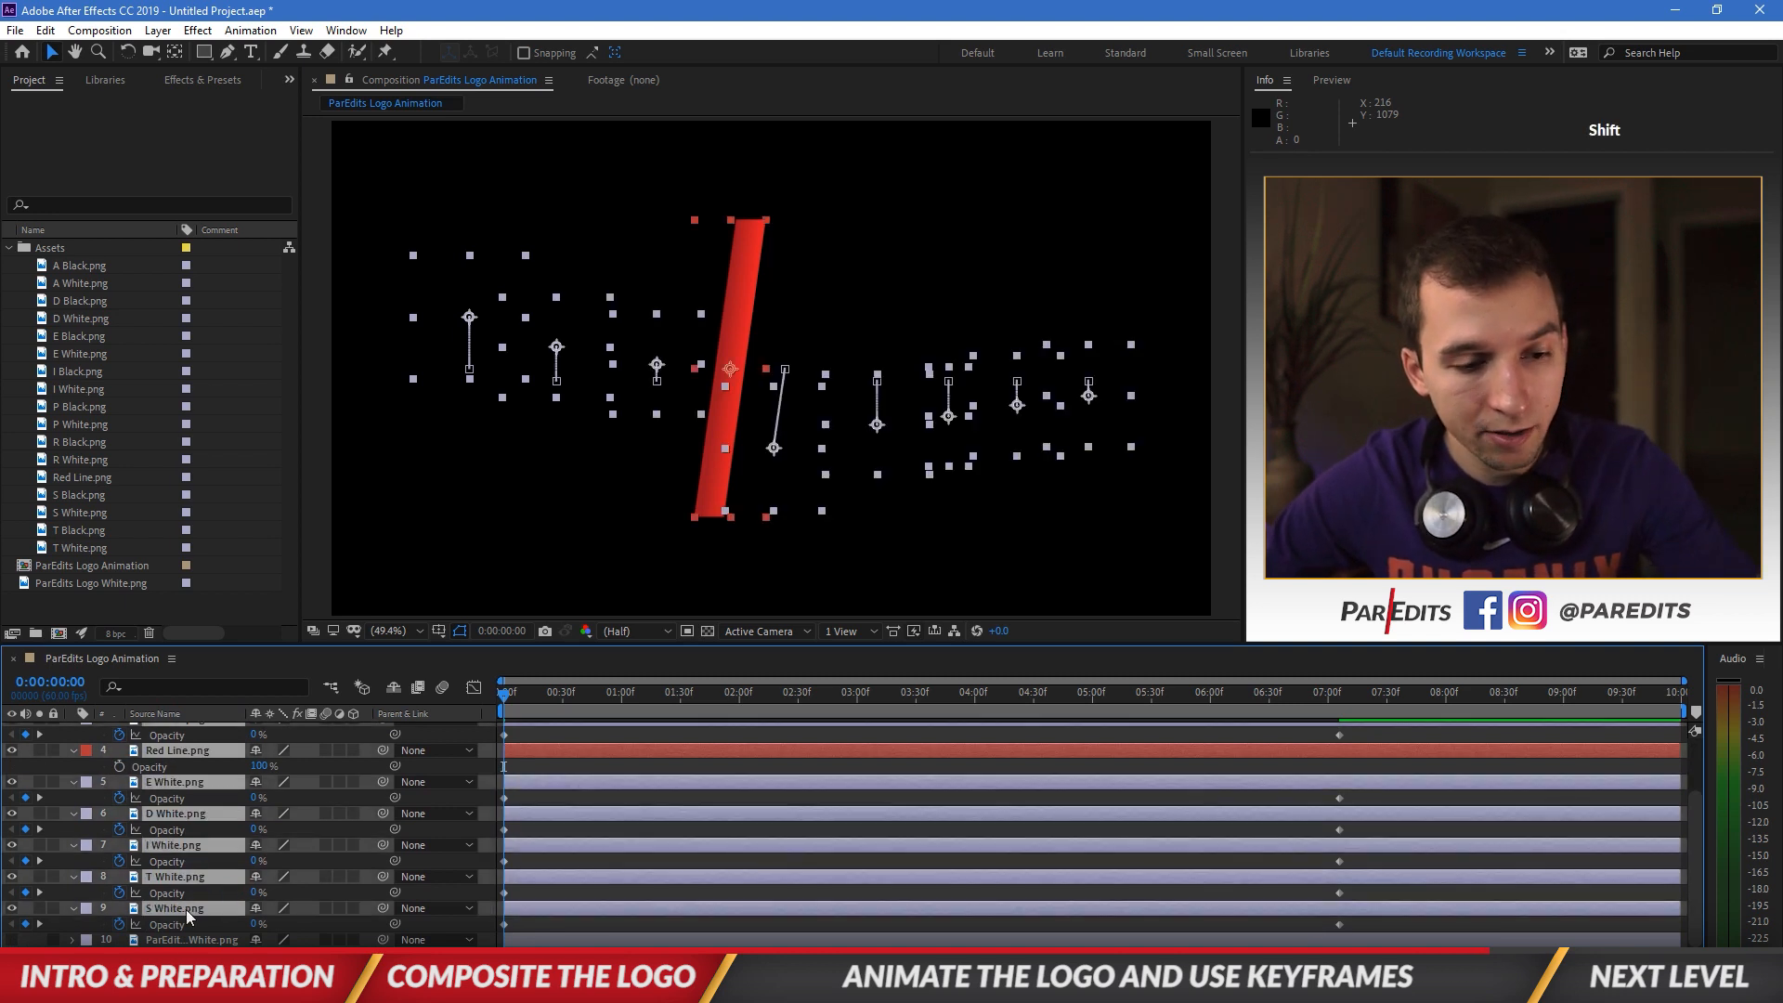
key(t)
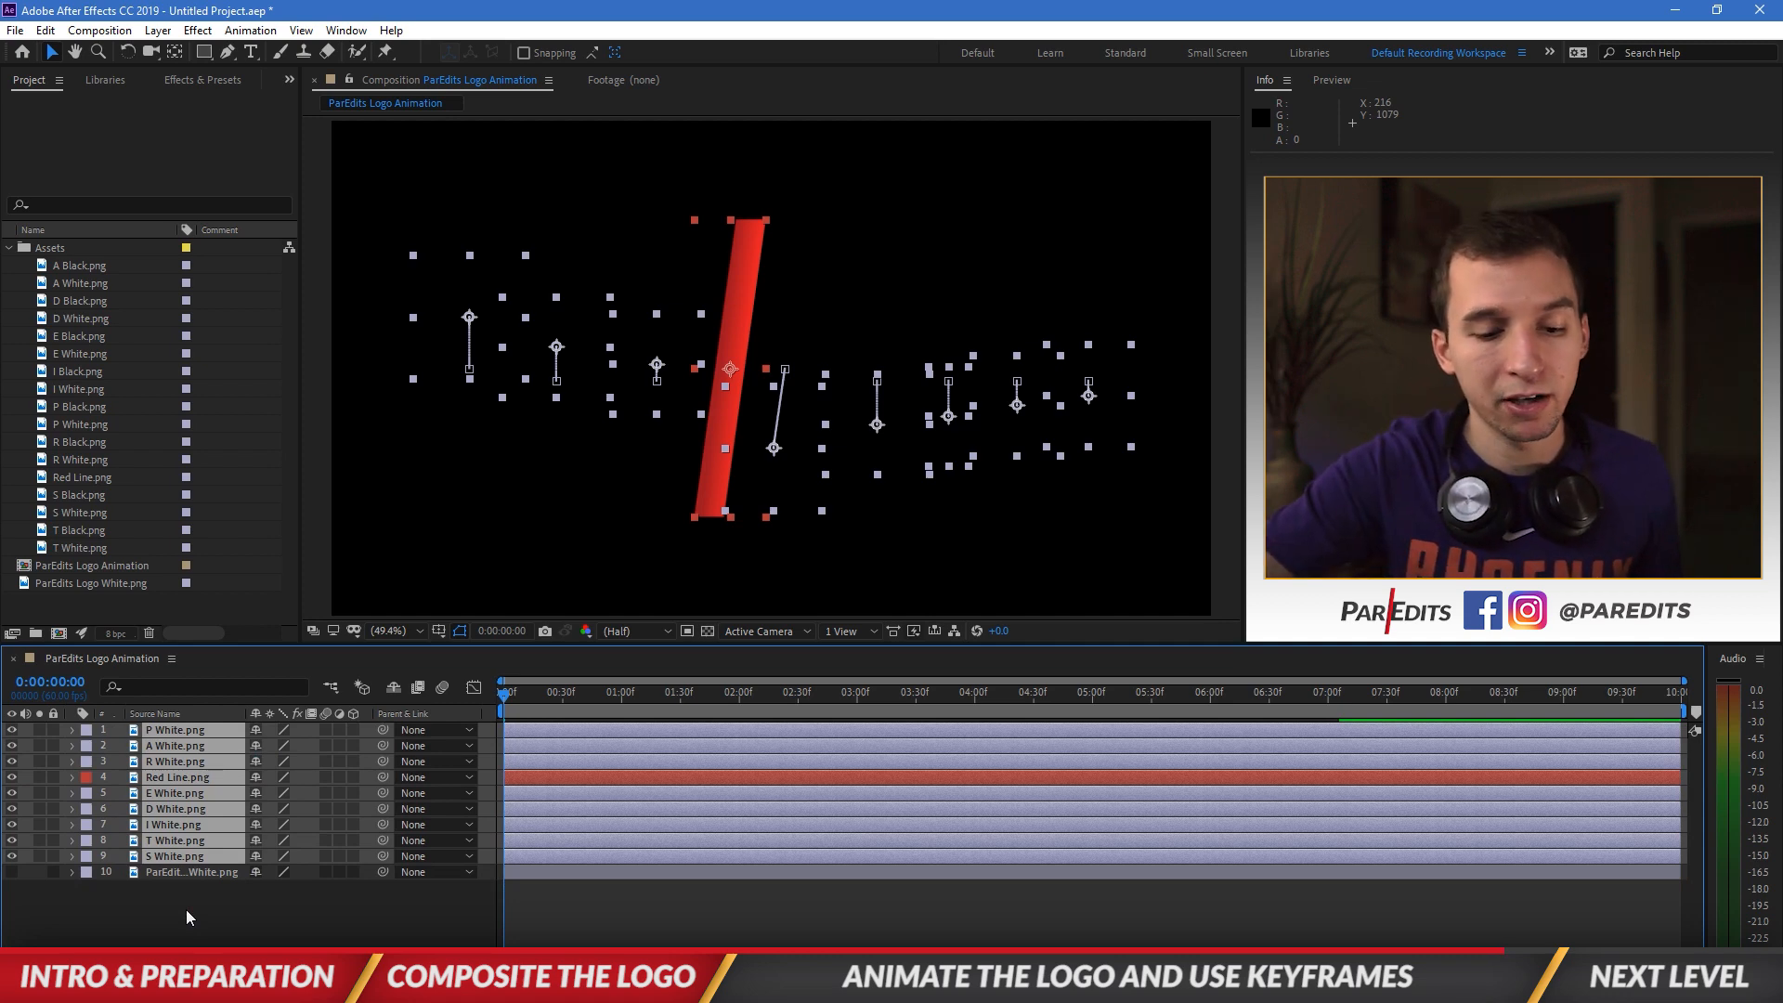
key(u)
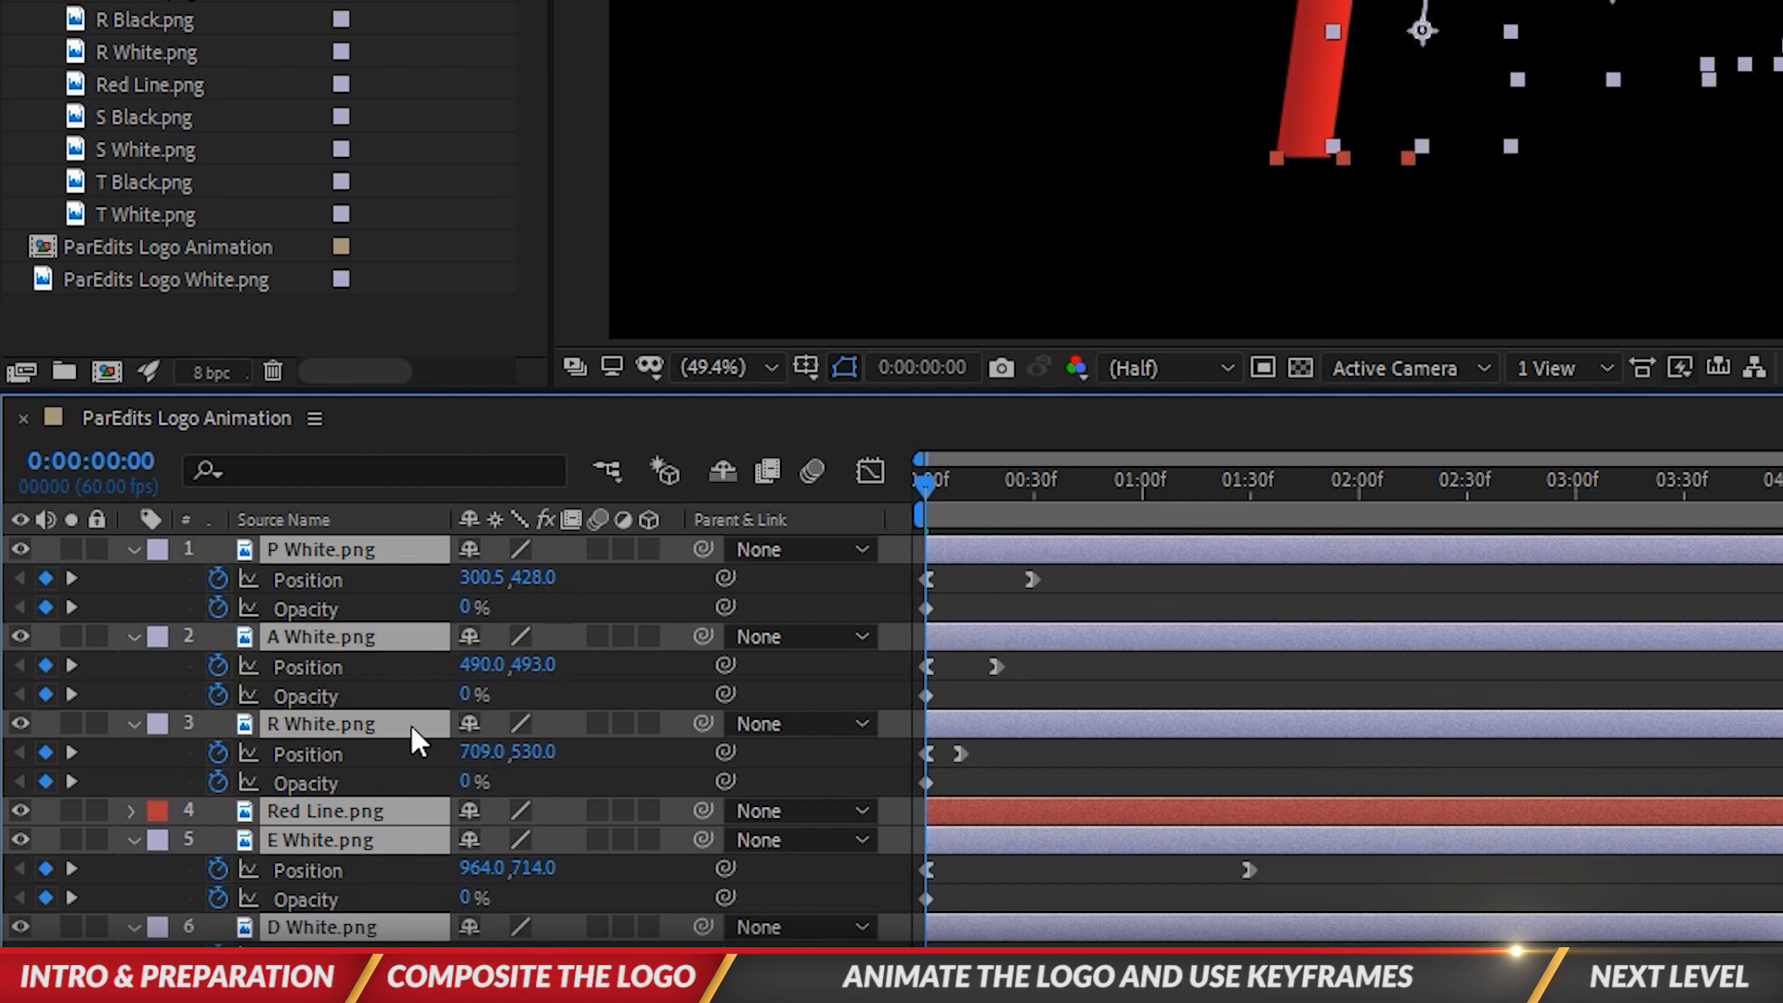
Step: Set the R letter's Opacity to 100% at 0:00:00:10 and play the animation from the start
click(1215, 754)
click(353, 724)
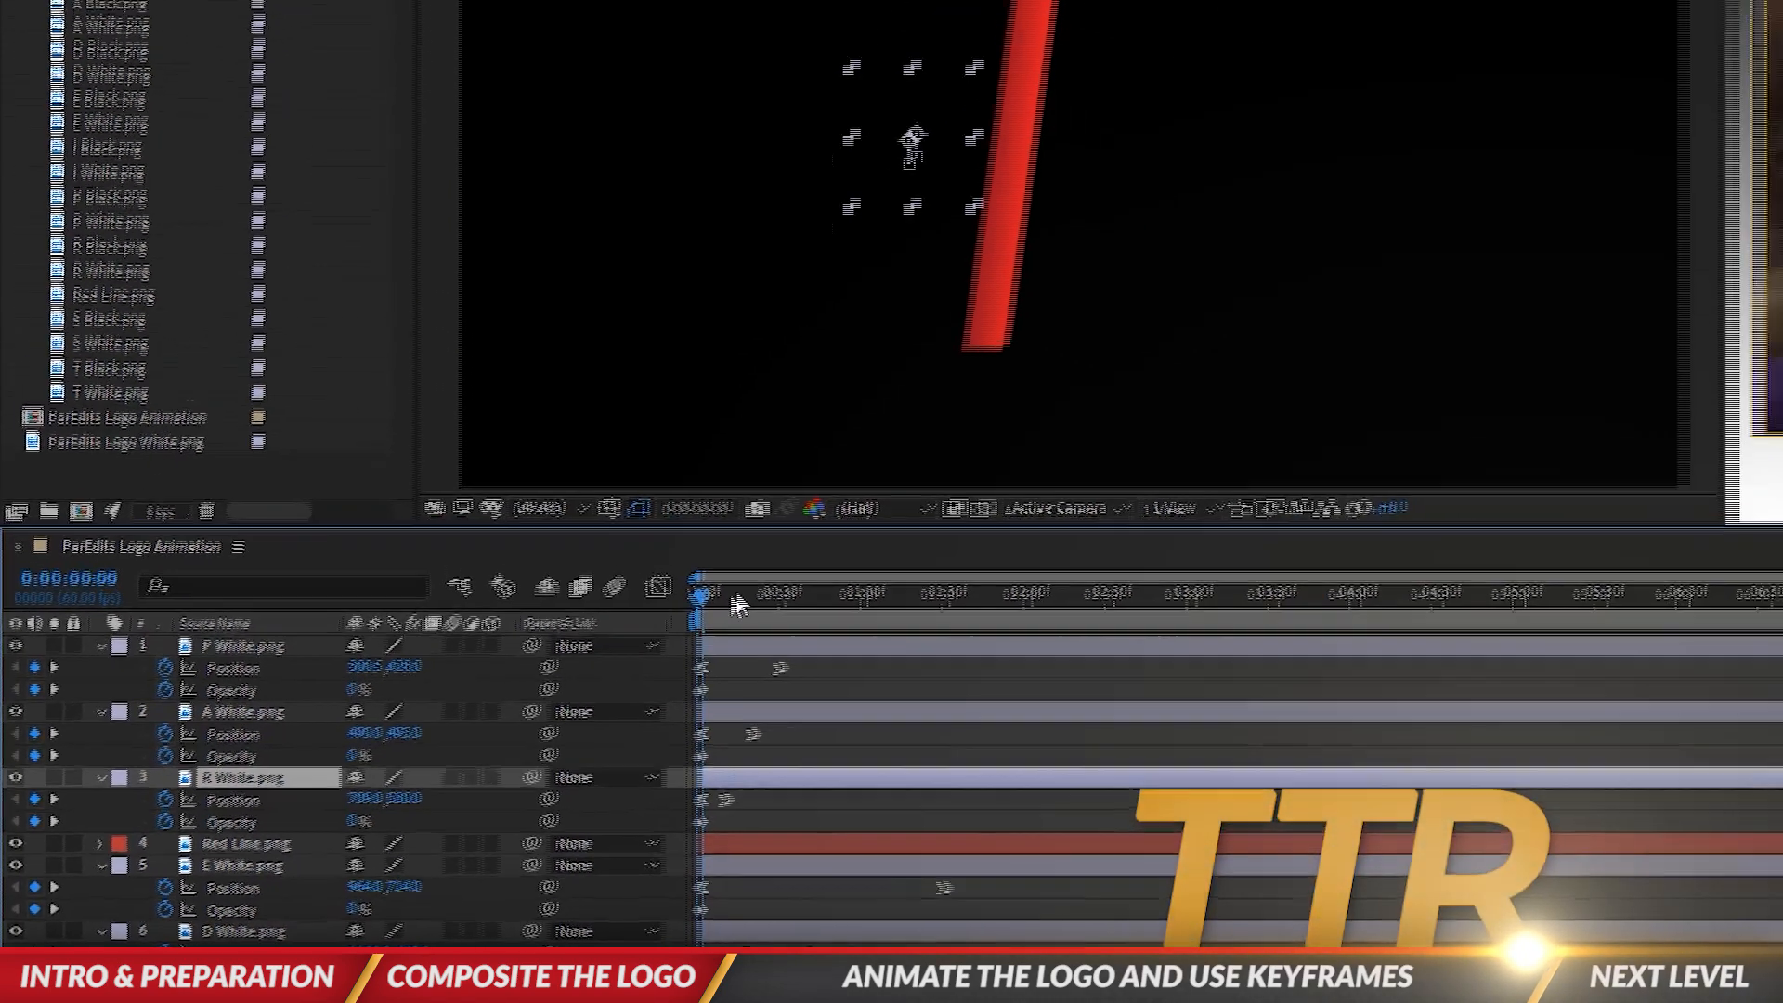
drag(734, 596, 727, 597)
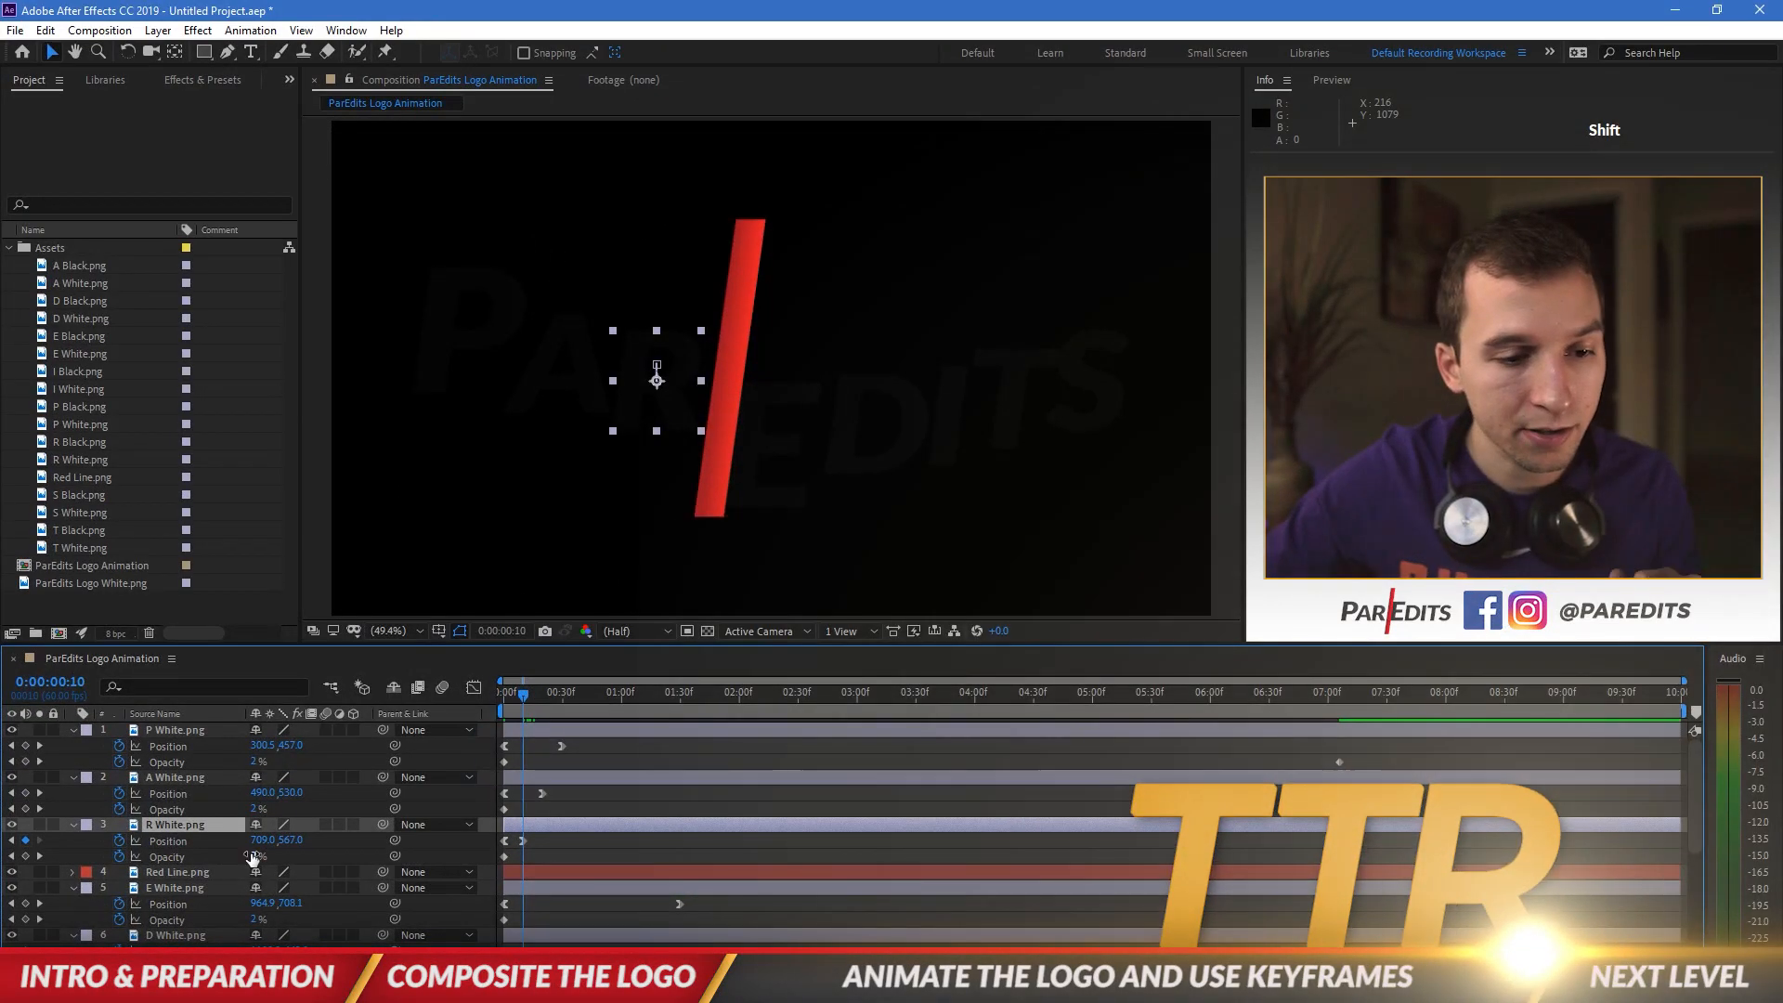
drag(252, 855, 845, 860)
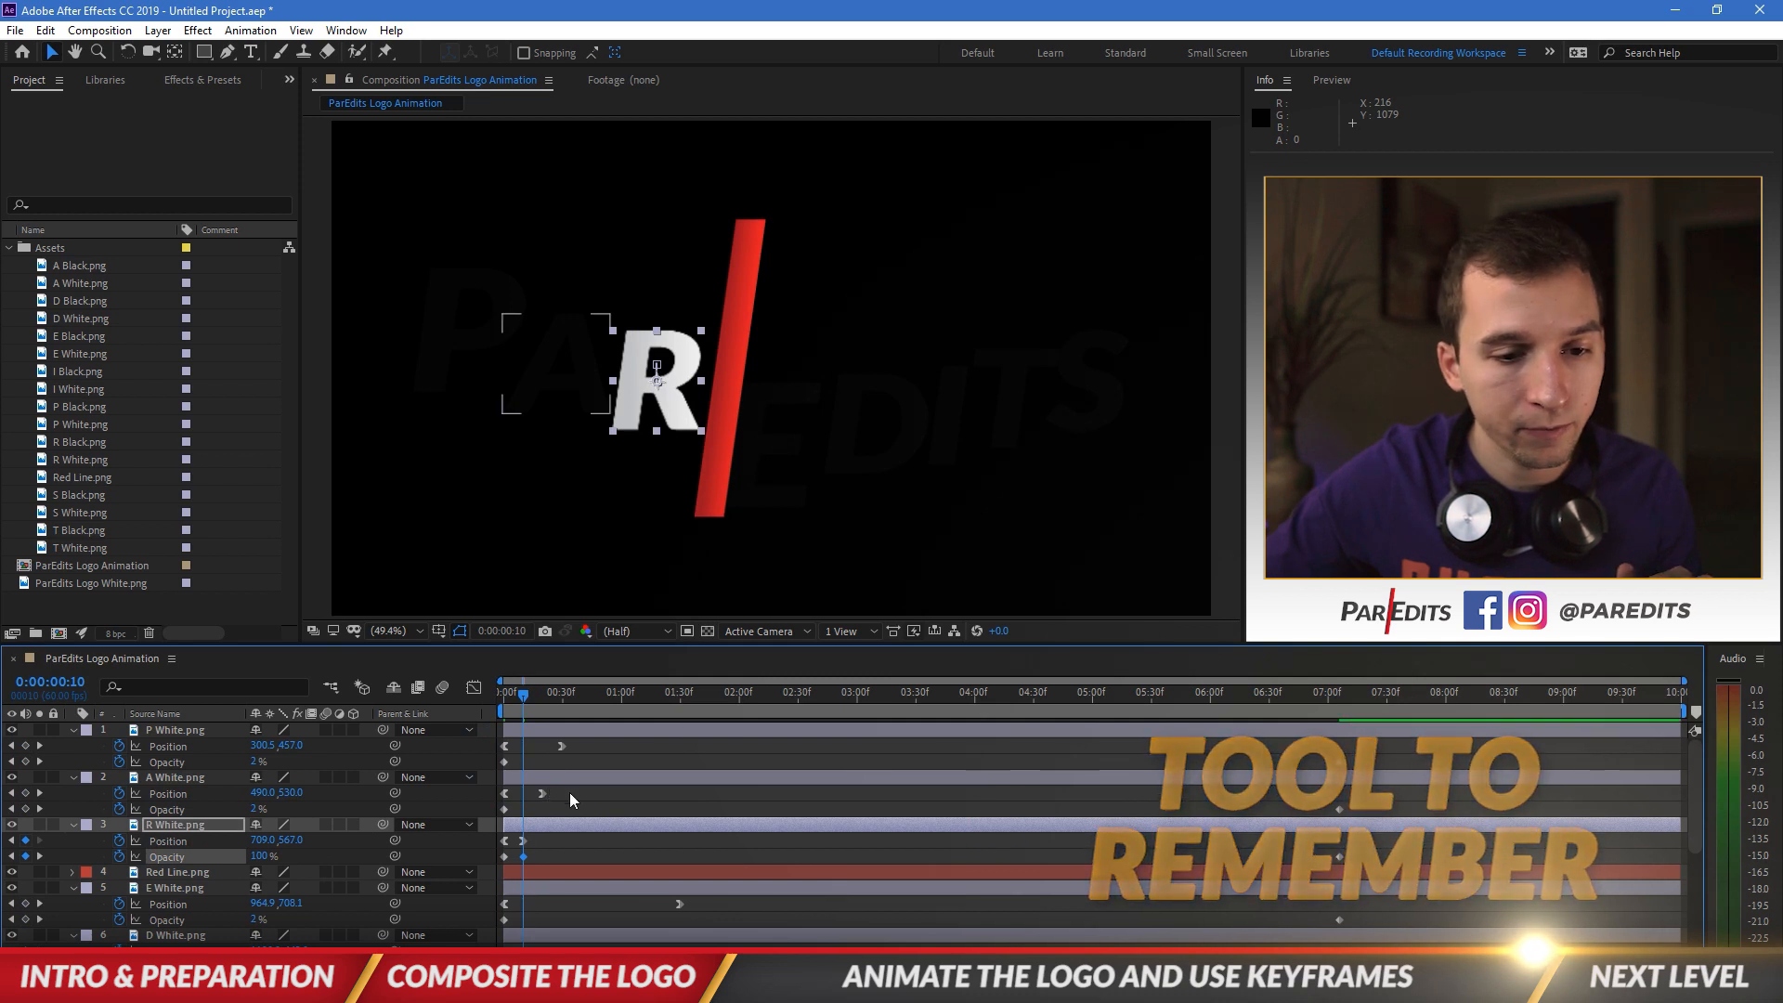
drag(526, 697, 433, 703)
key(space)
key(space)
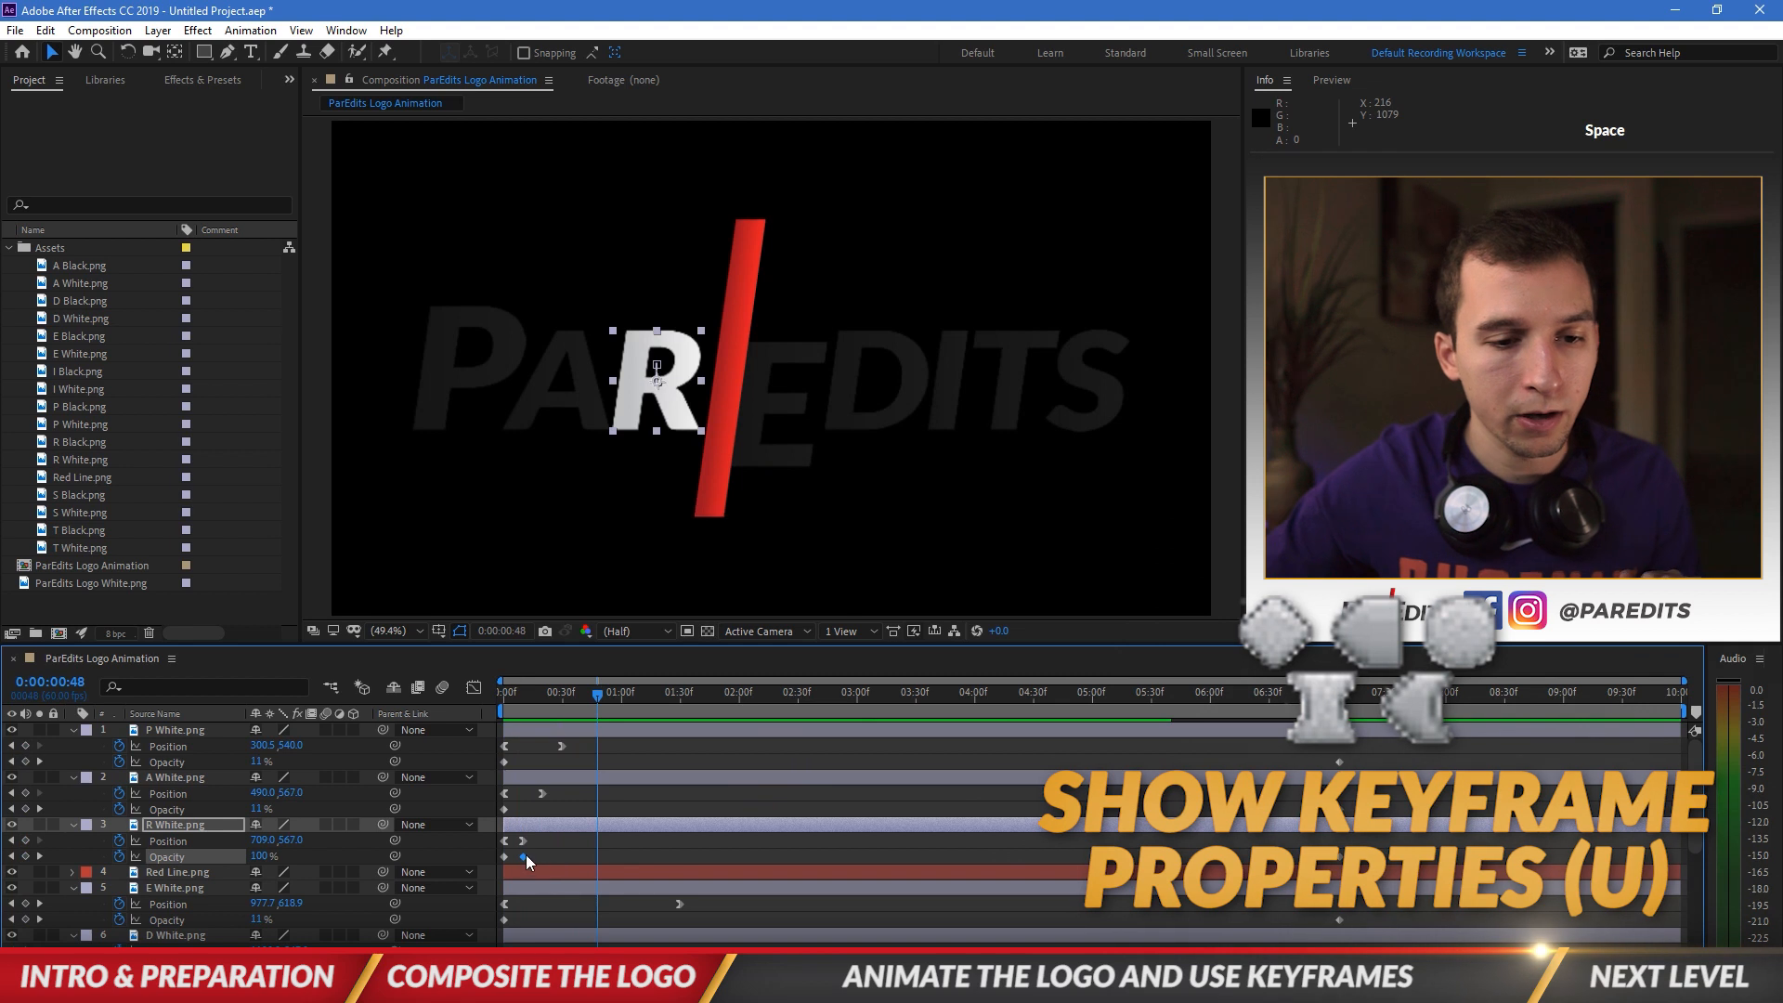
Step: Set Opacity to 100% for the A letter at 0:00:00:20 and the P letter at 0:00:00:30, and preview the fades
click(543, 697)
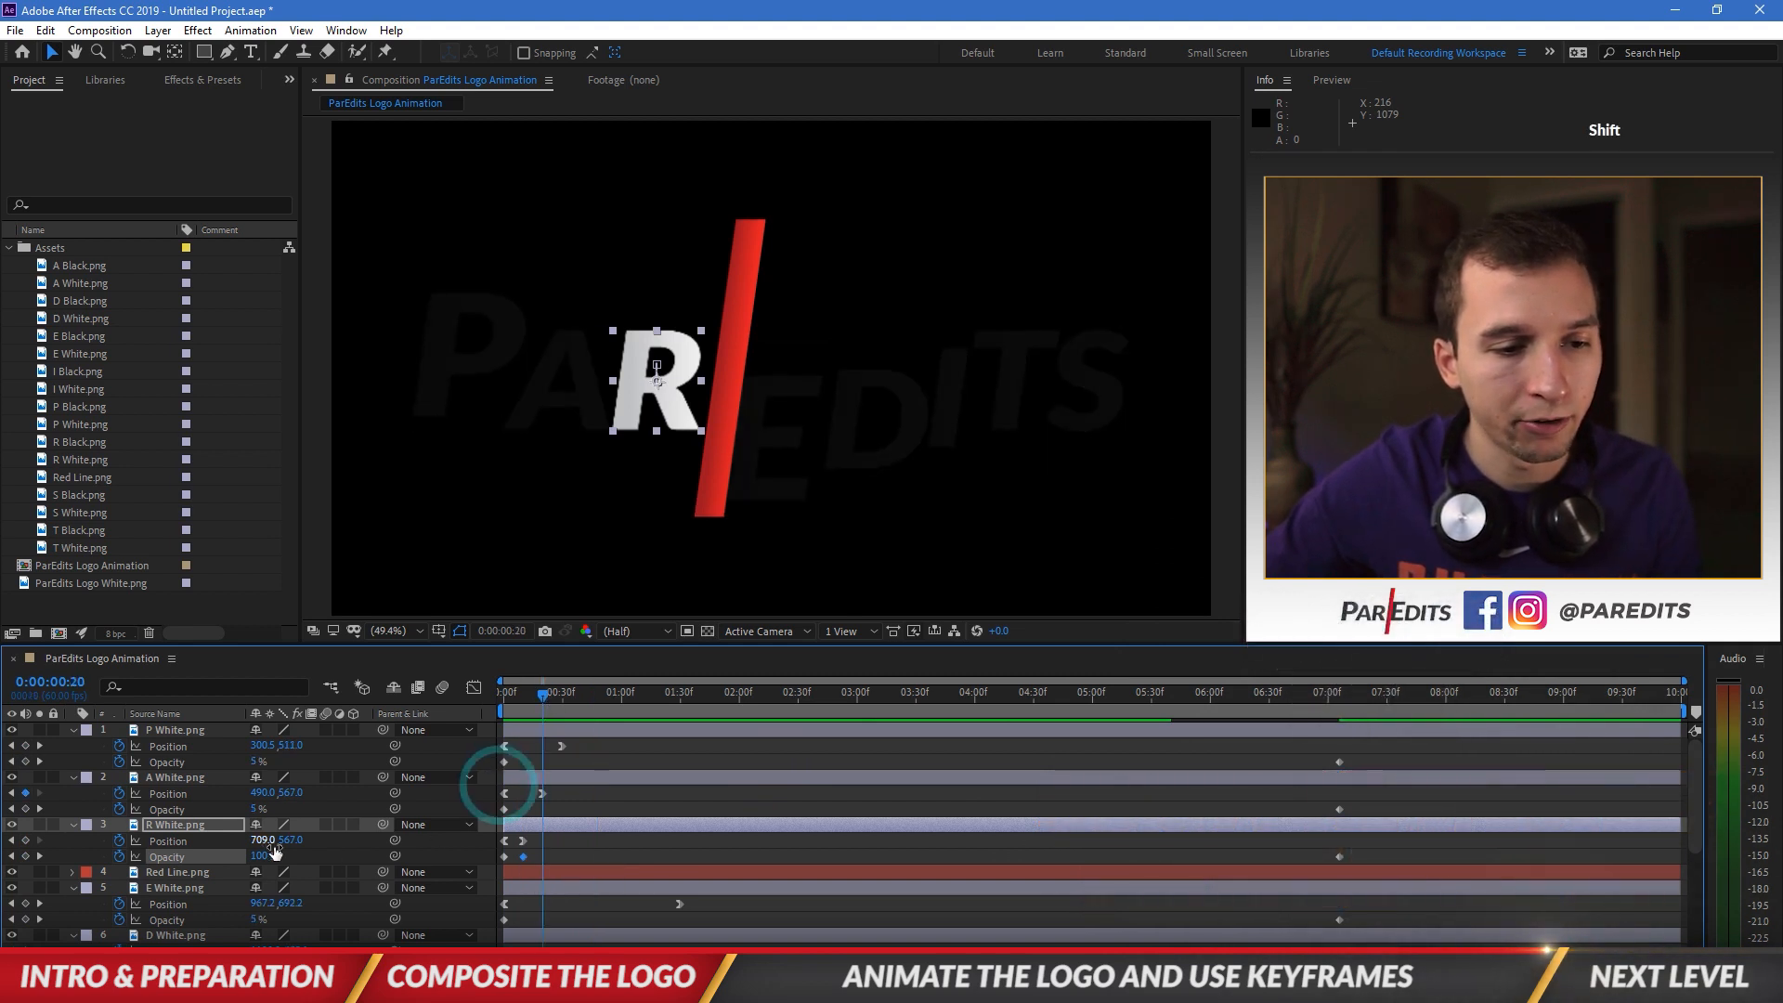
drag(253, 816, 615, 782)
click(566, 697)
drag(254, 762, 586, 710)
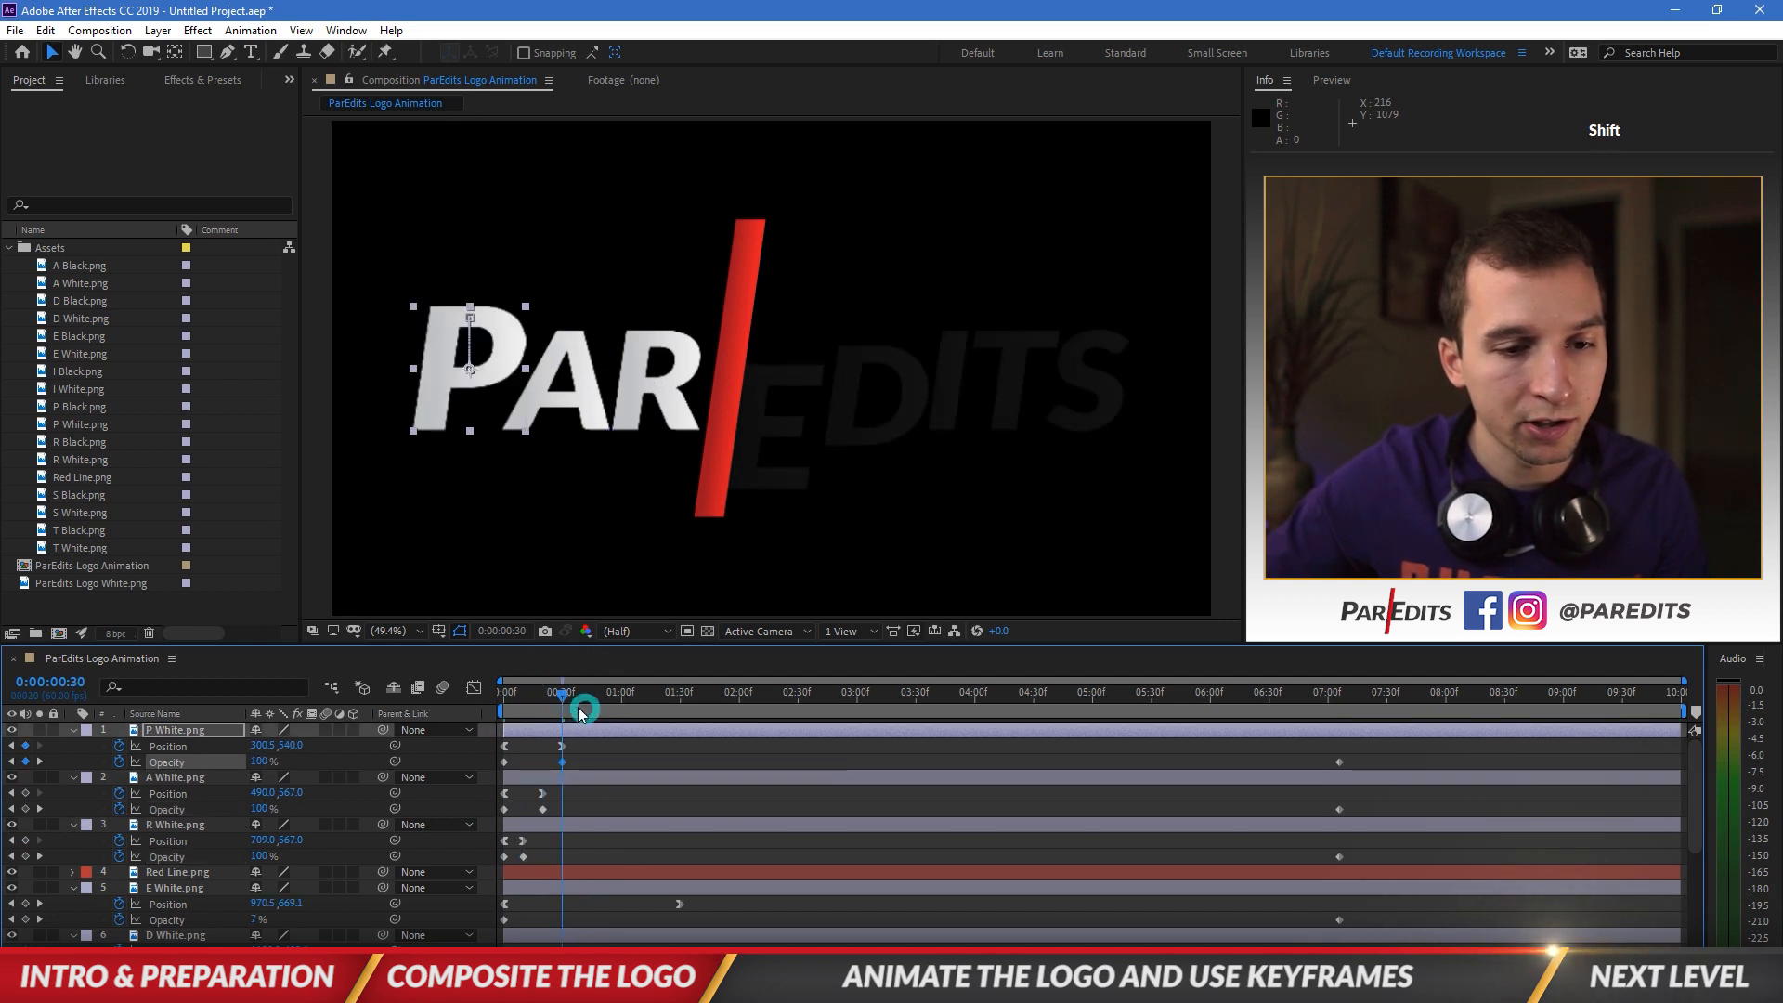
key(Home)
key(space)
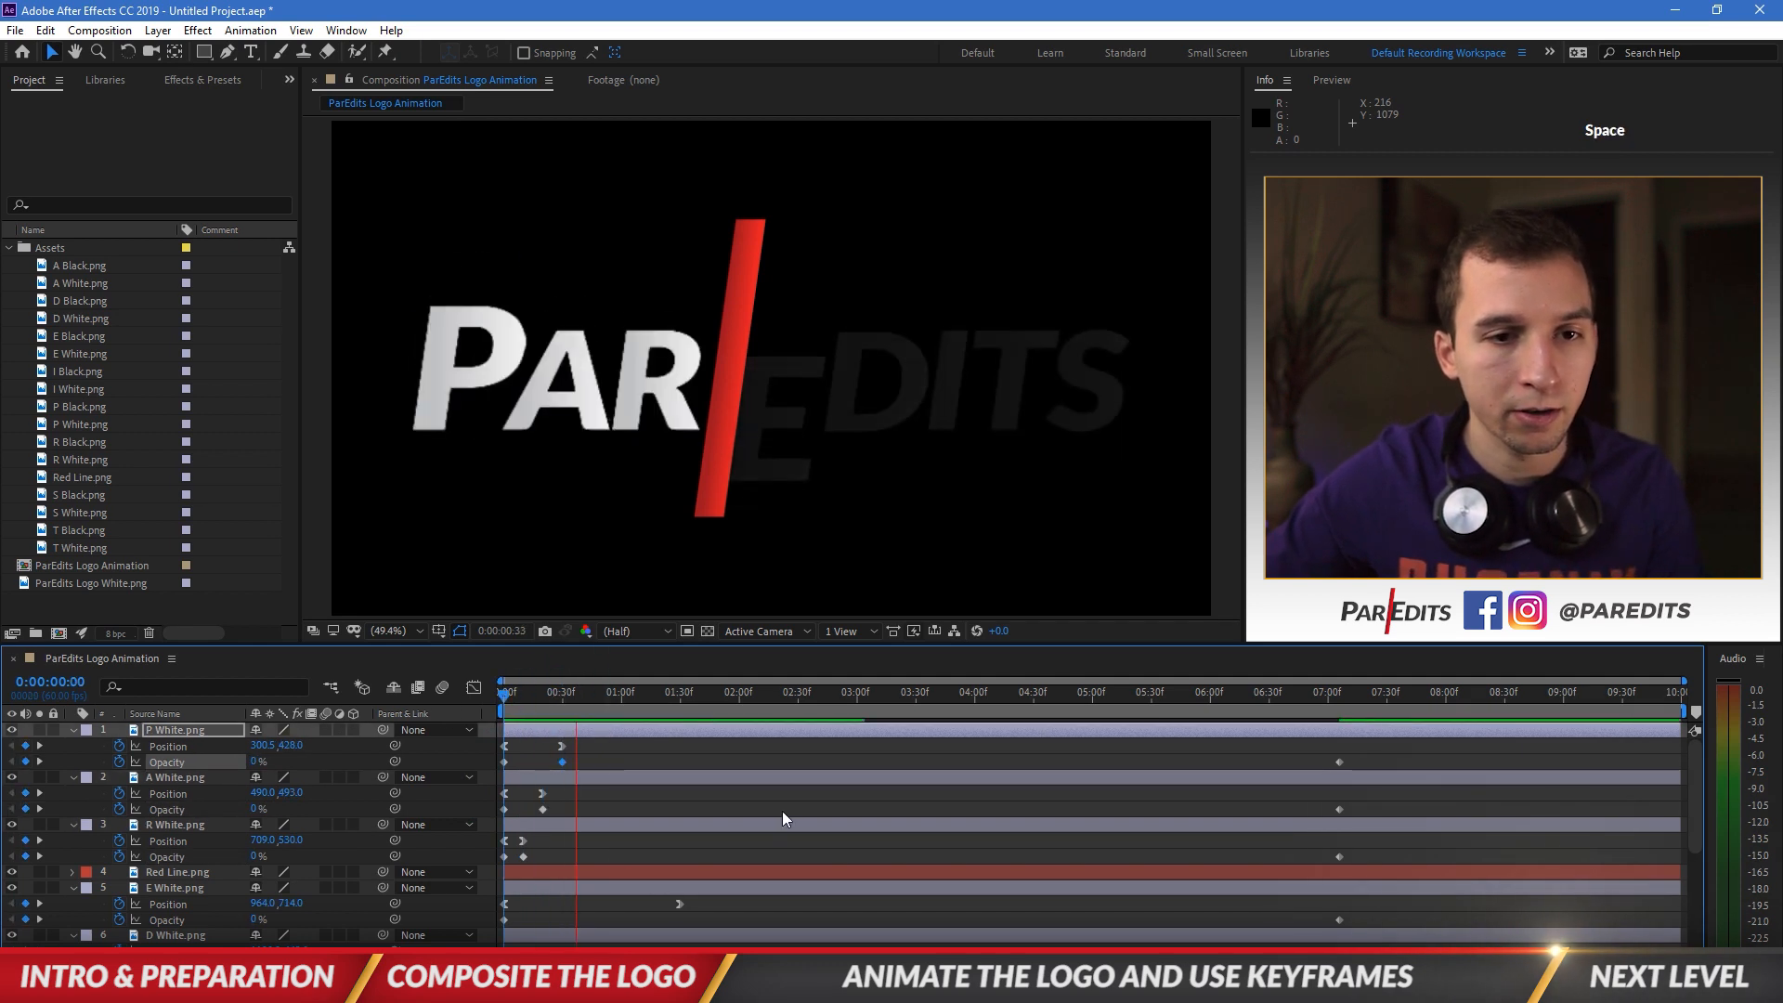
key(space)
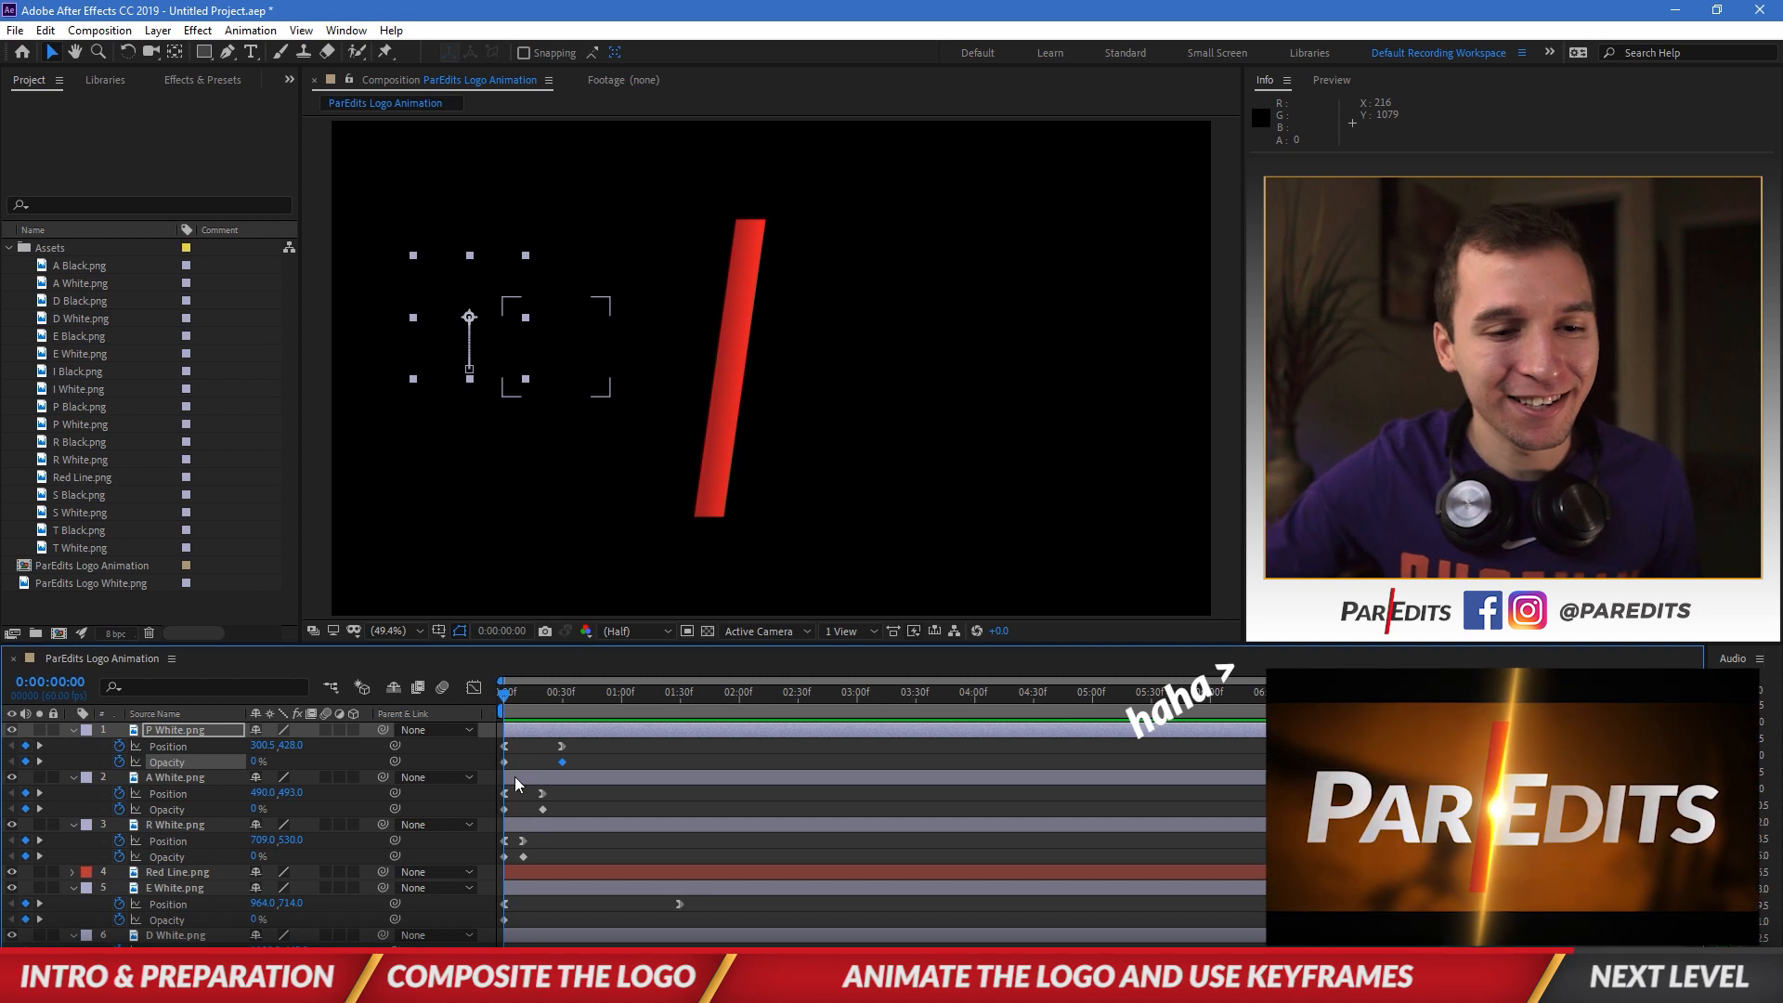
Step: Move the A letter's first Opacity keyframe to 0:00:00:05
drag(523, 695, 484, 732)
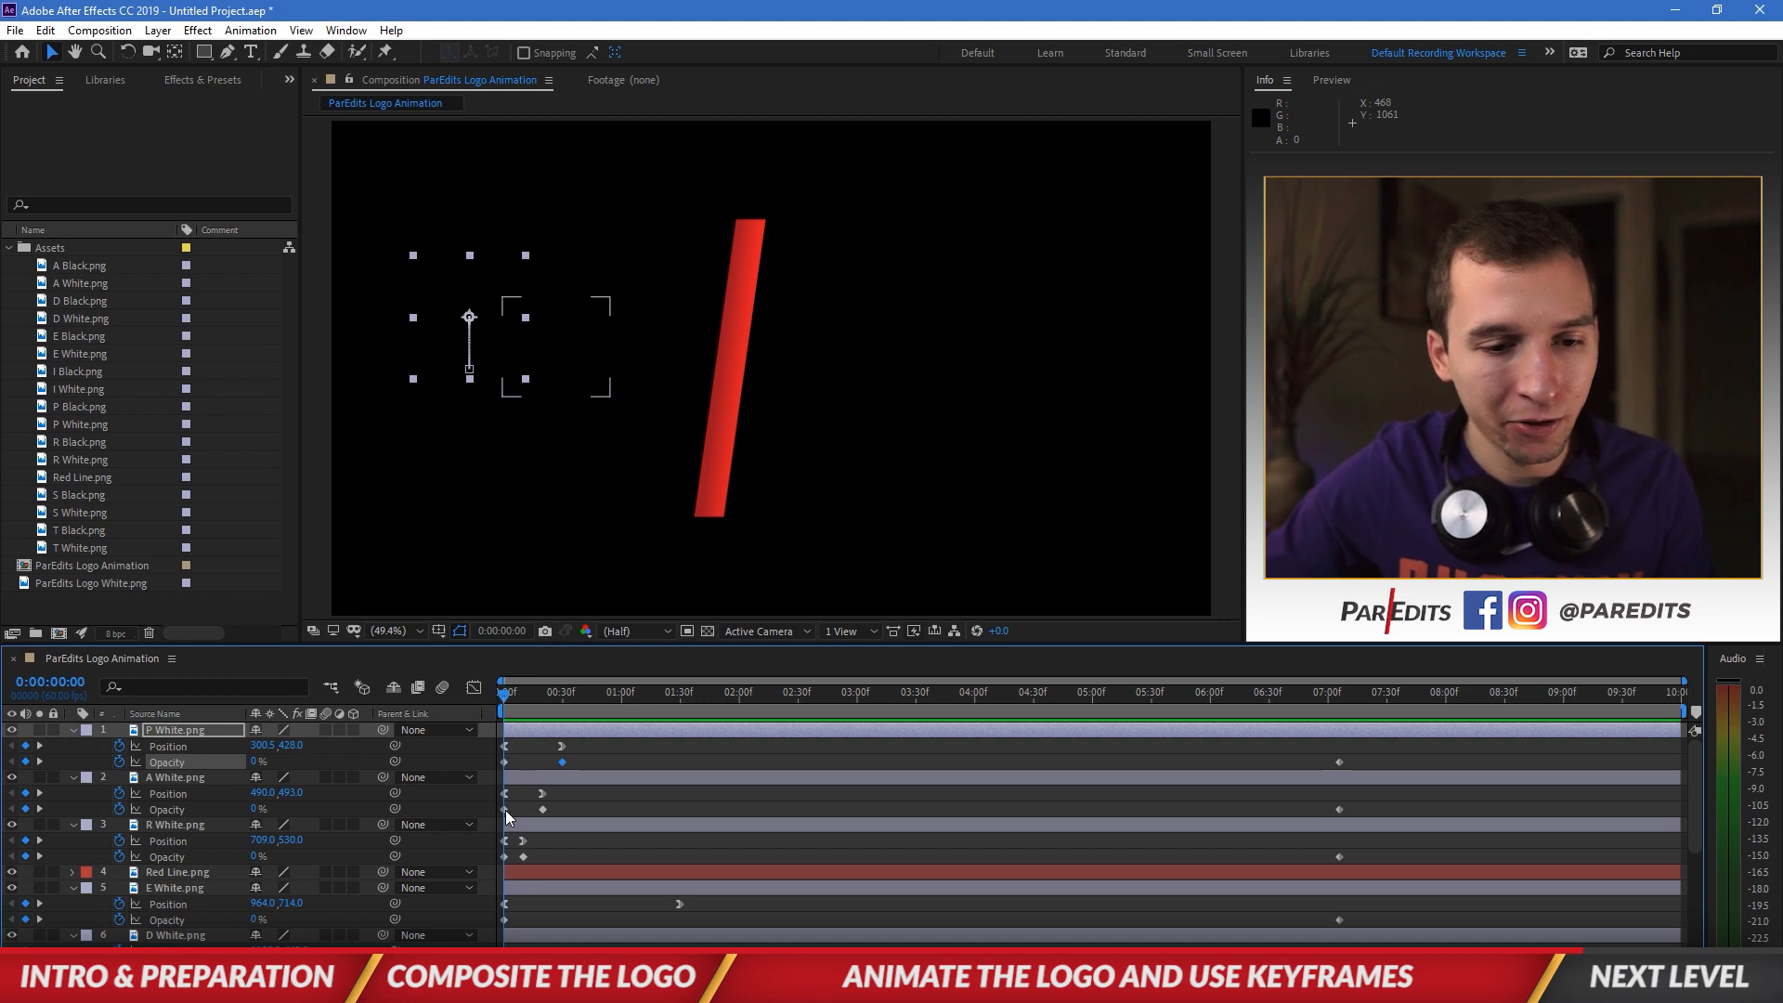
click(523, 856)
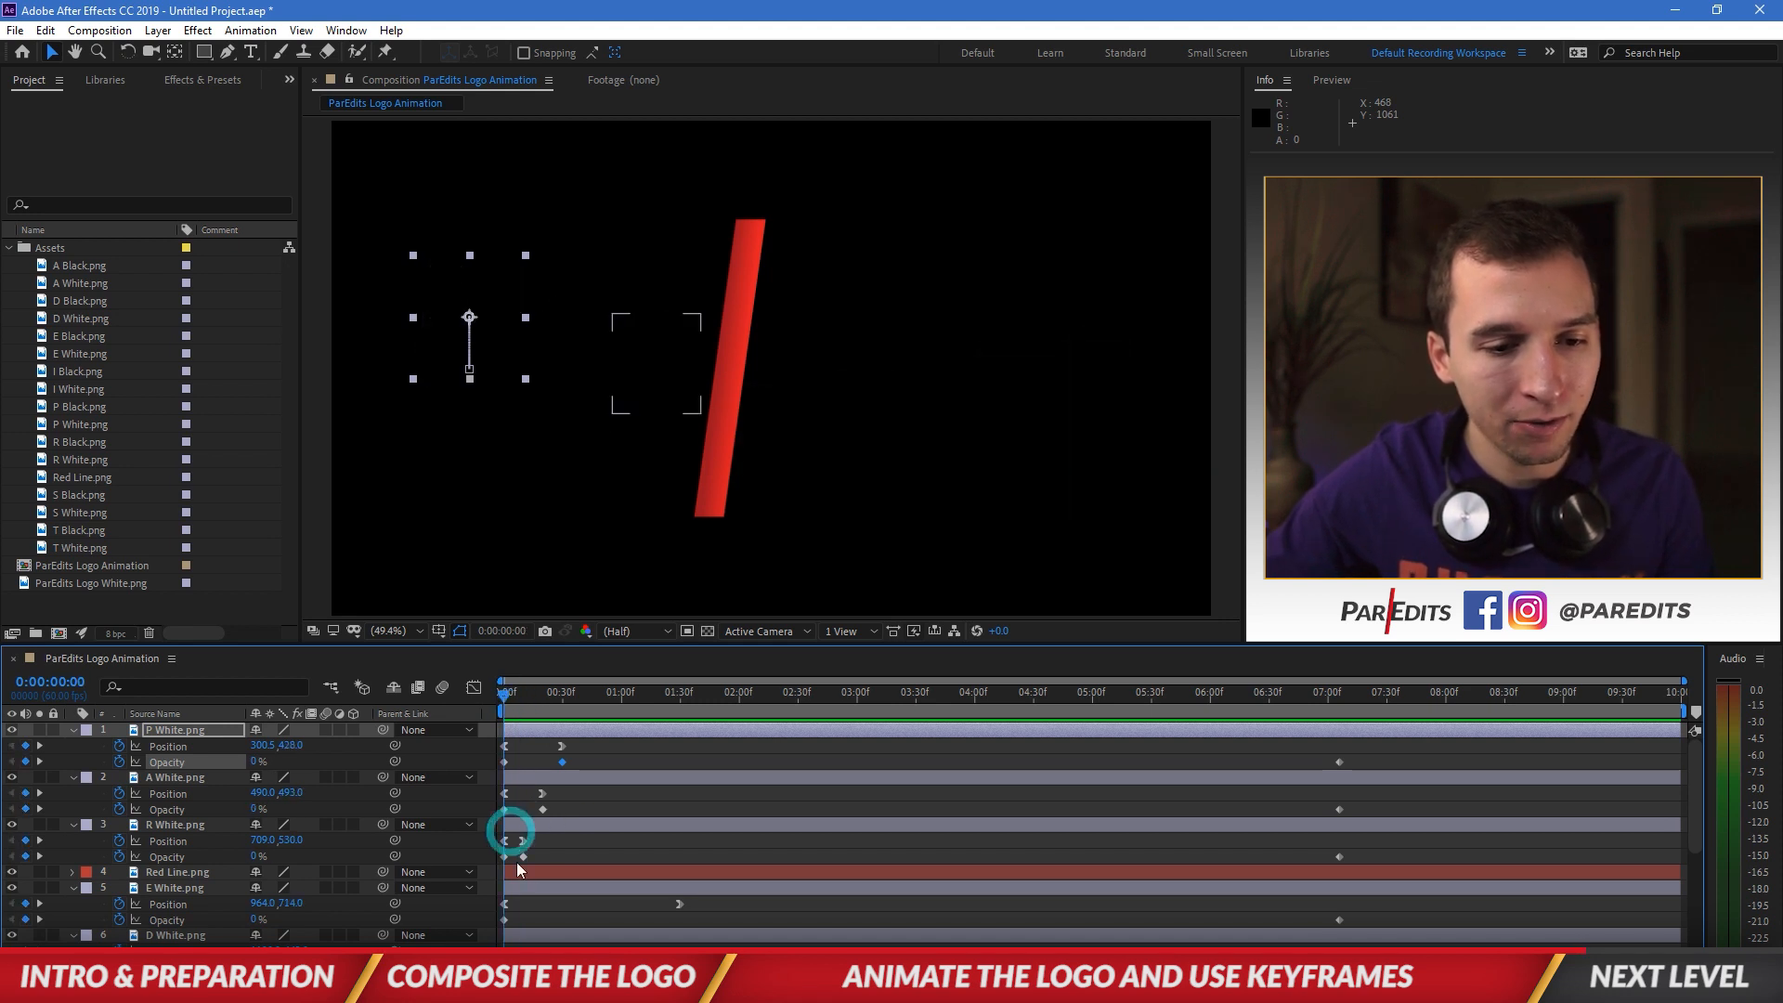
drag(526, 697, 522, 699)
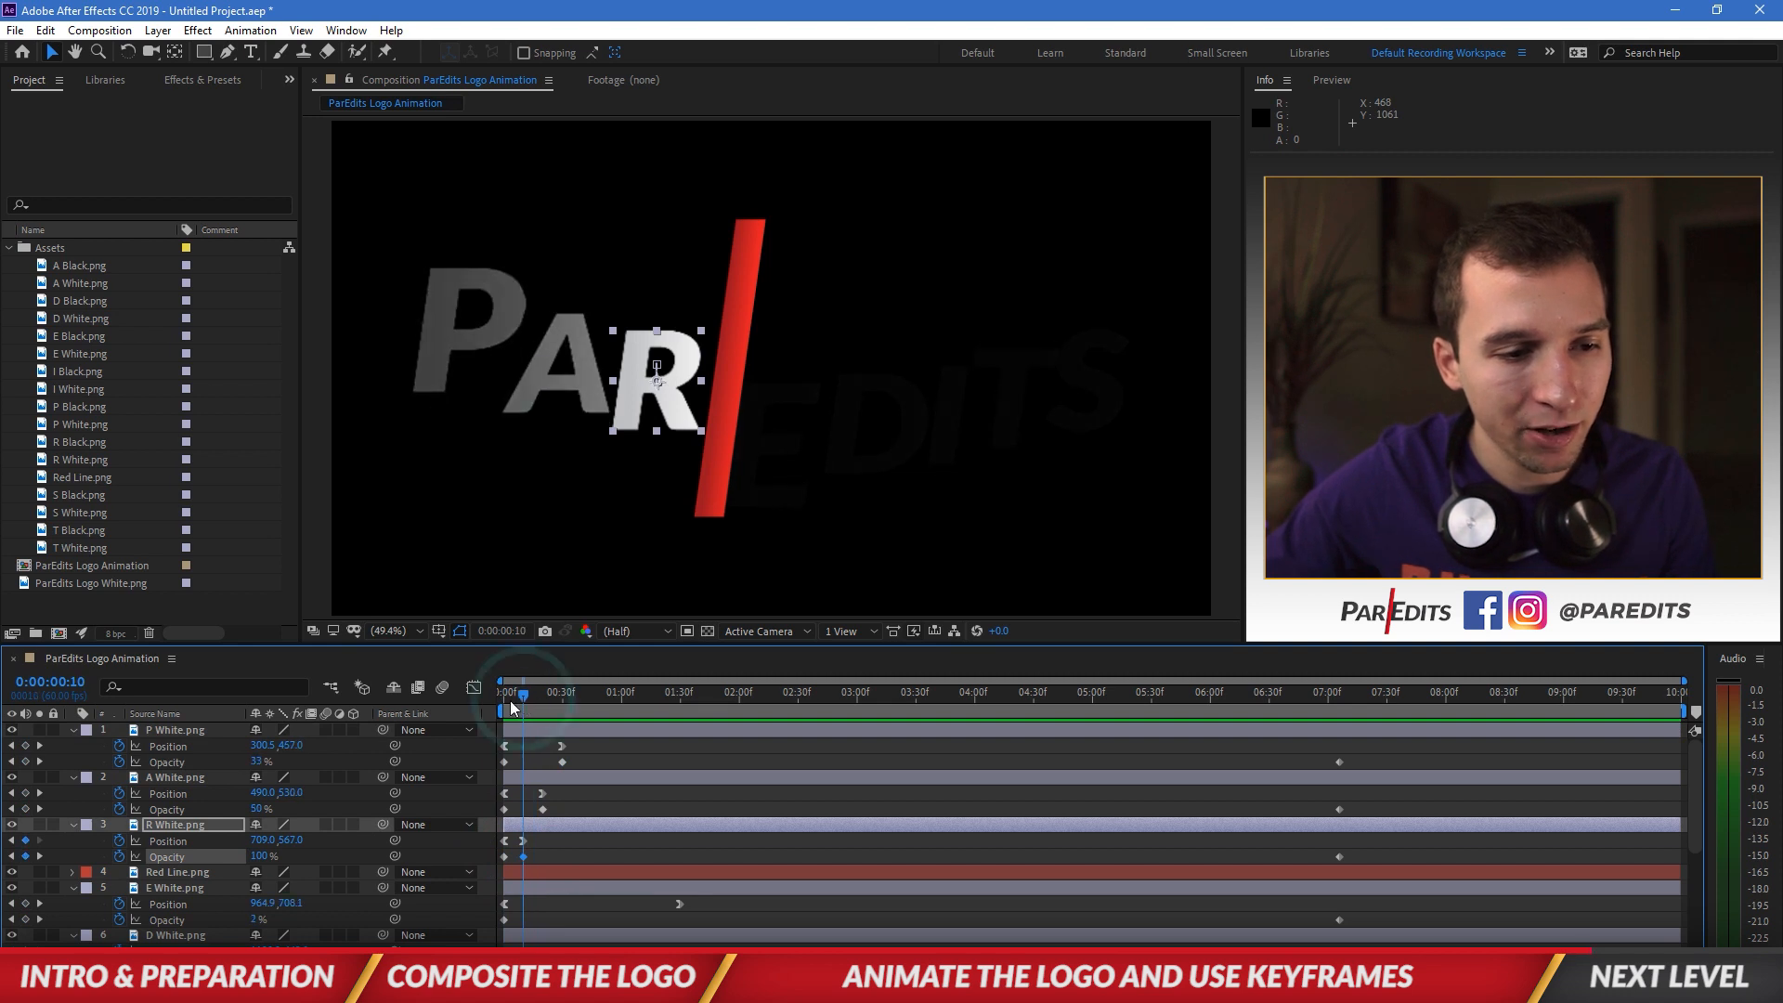
click(77, 684)
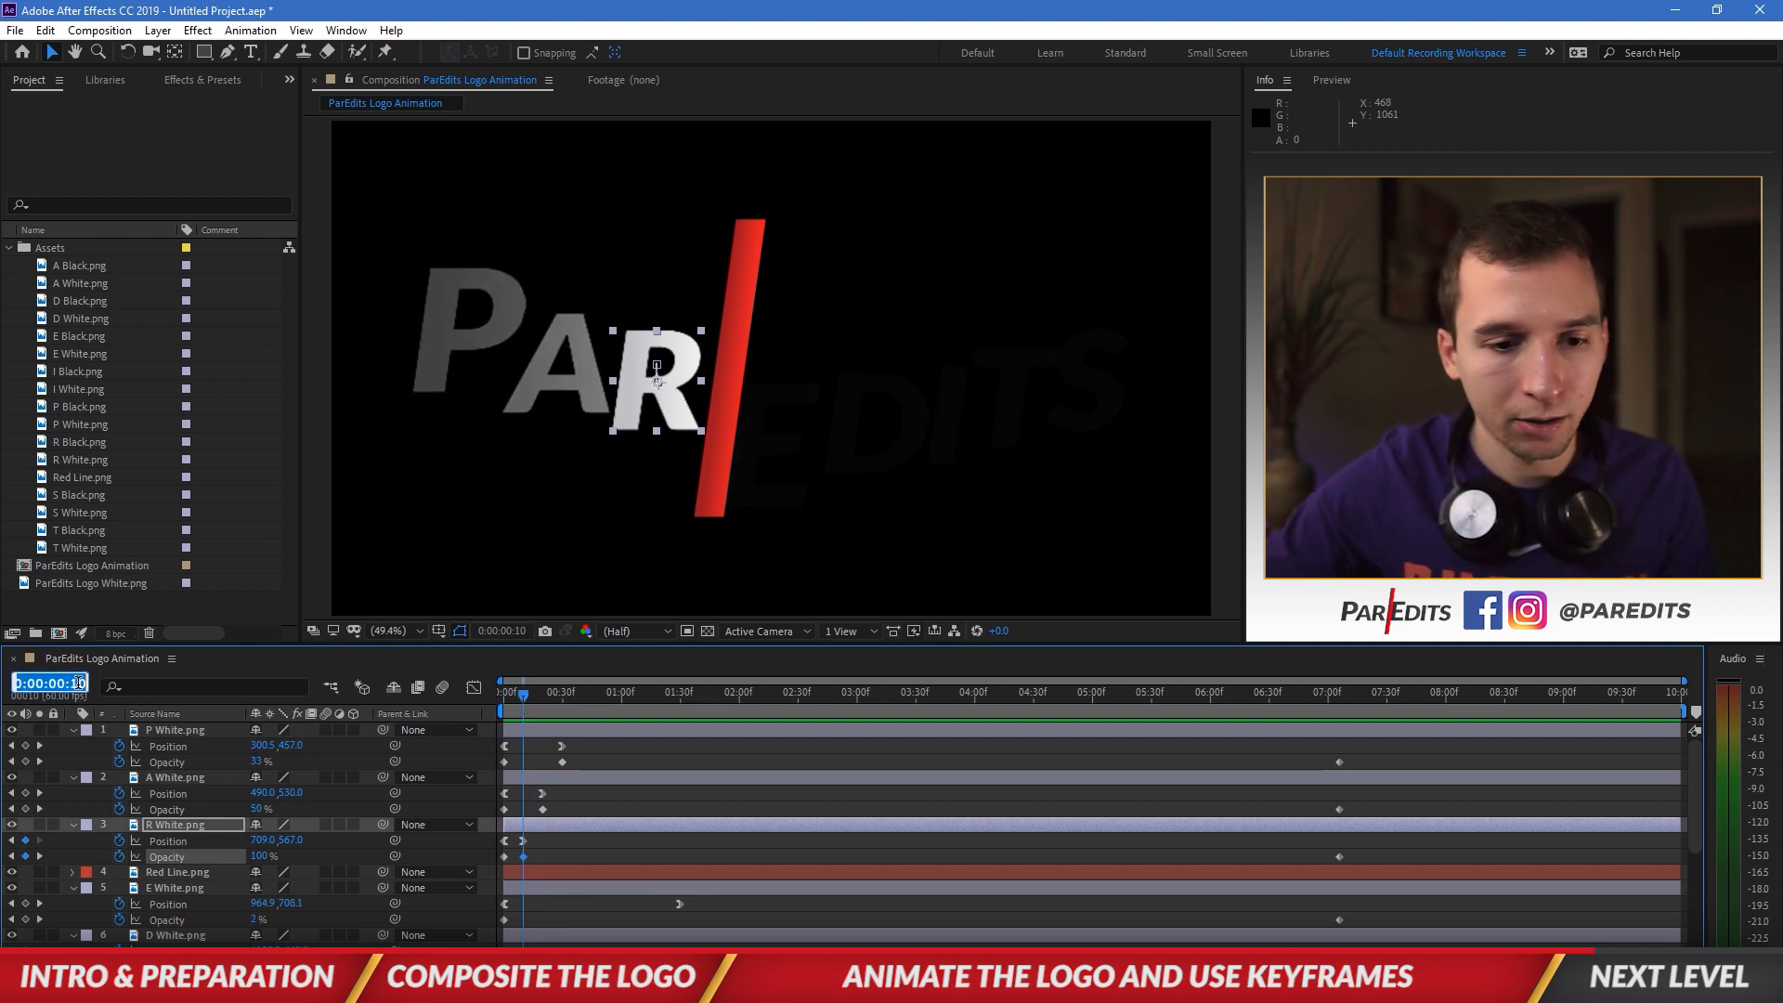
text(5)
key(Return)
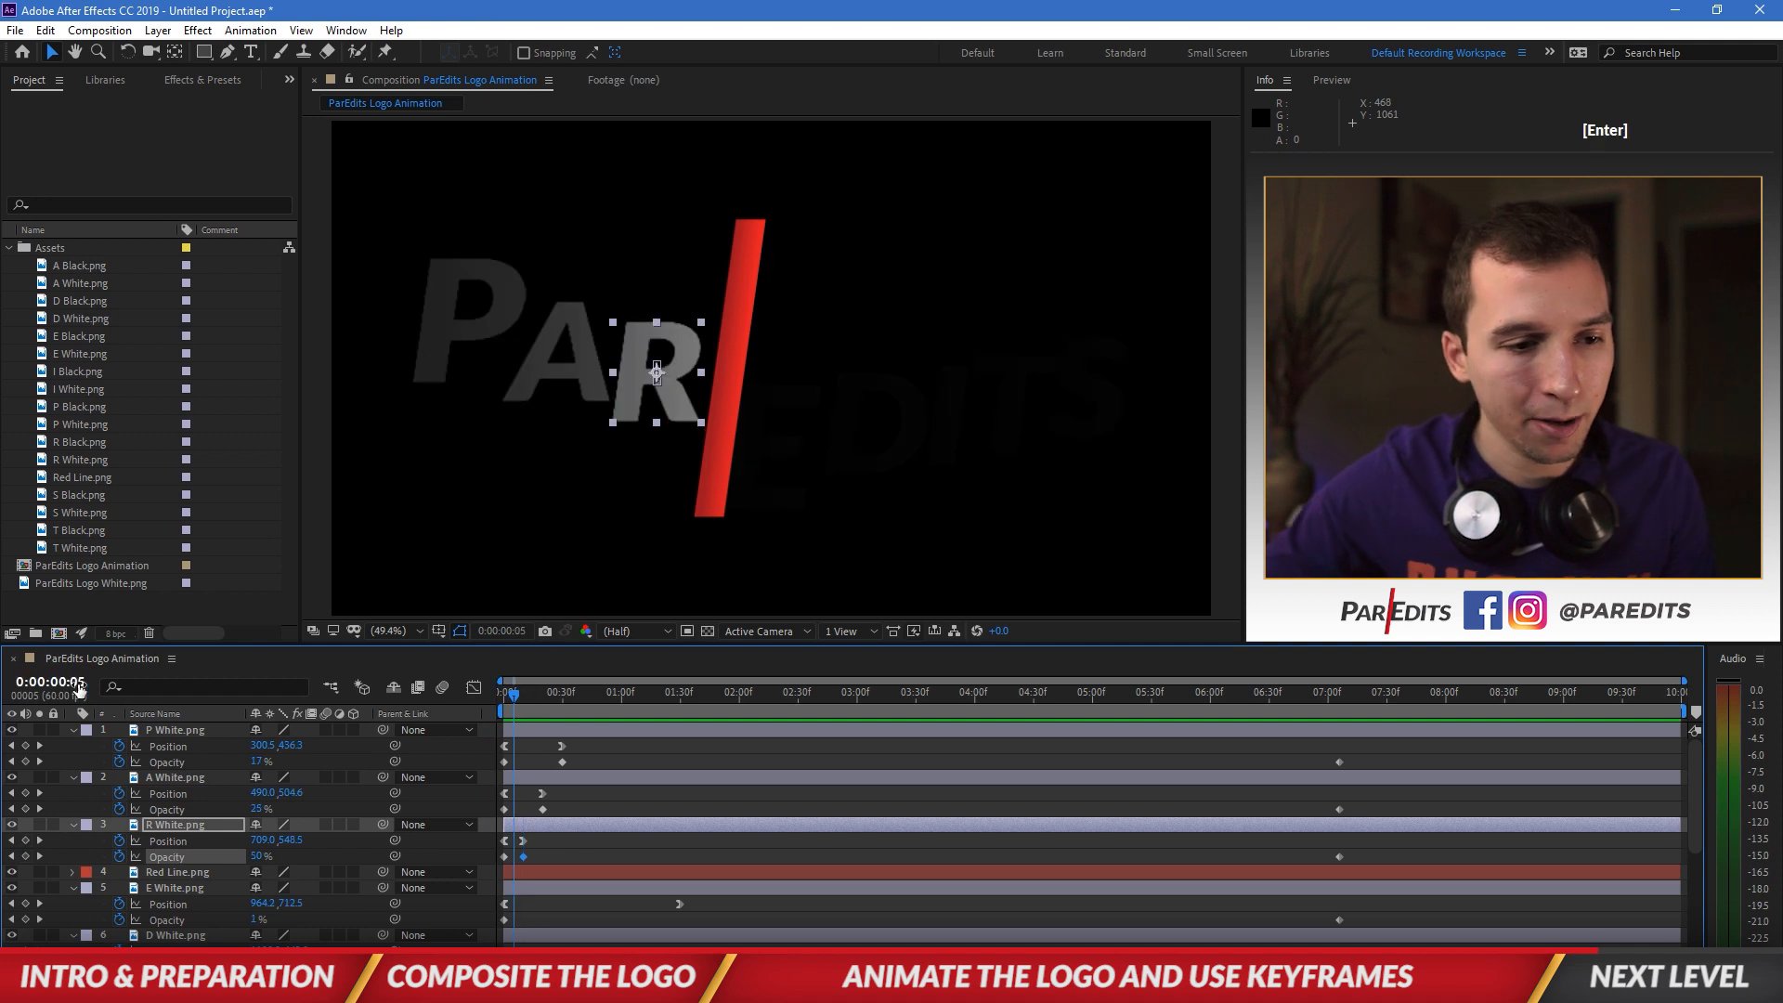
drag(504, 809, 515, 810)
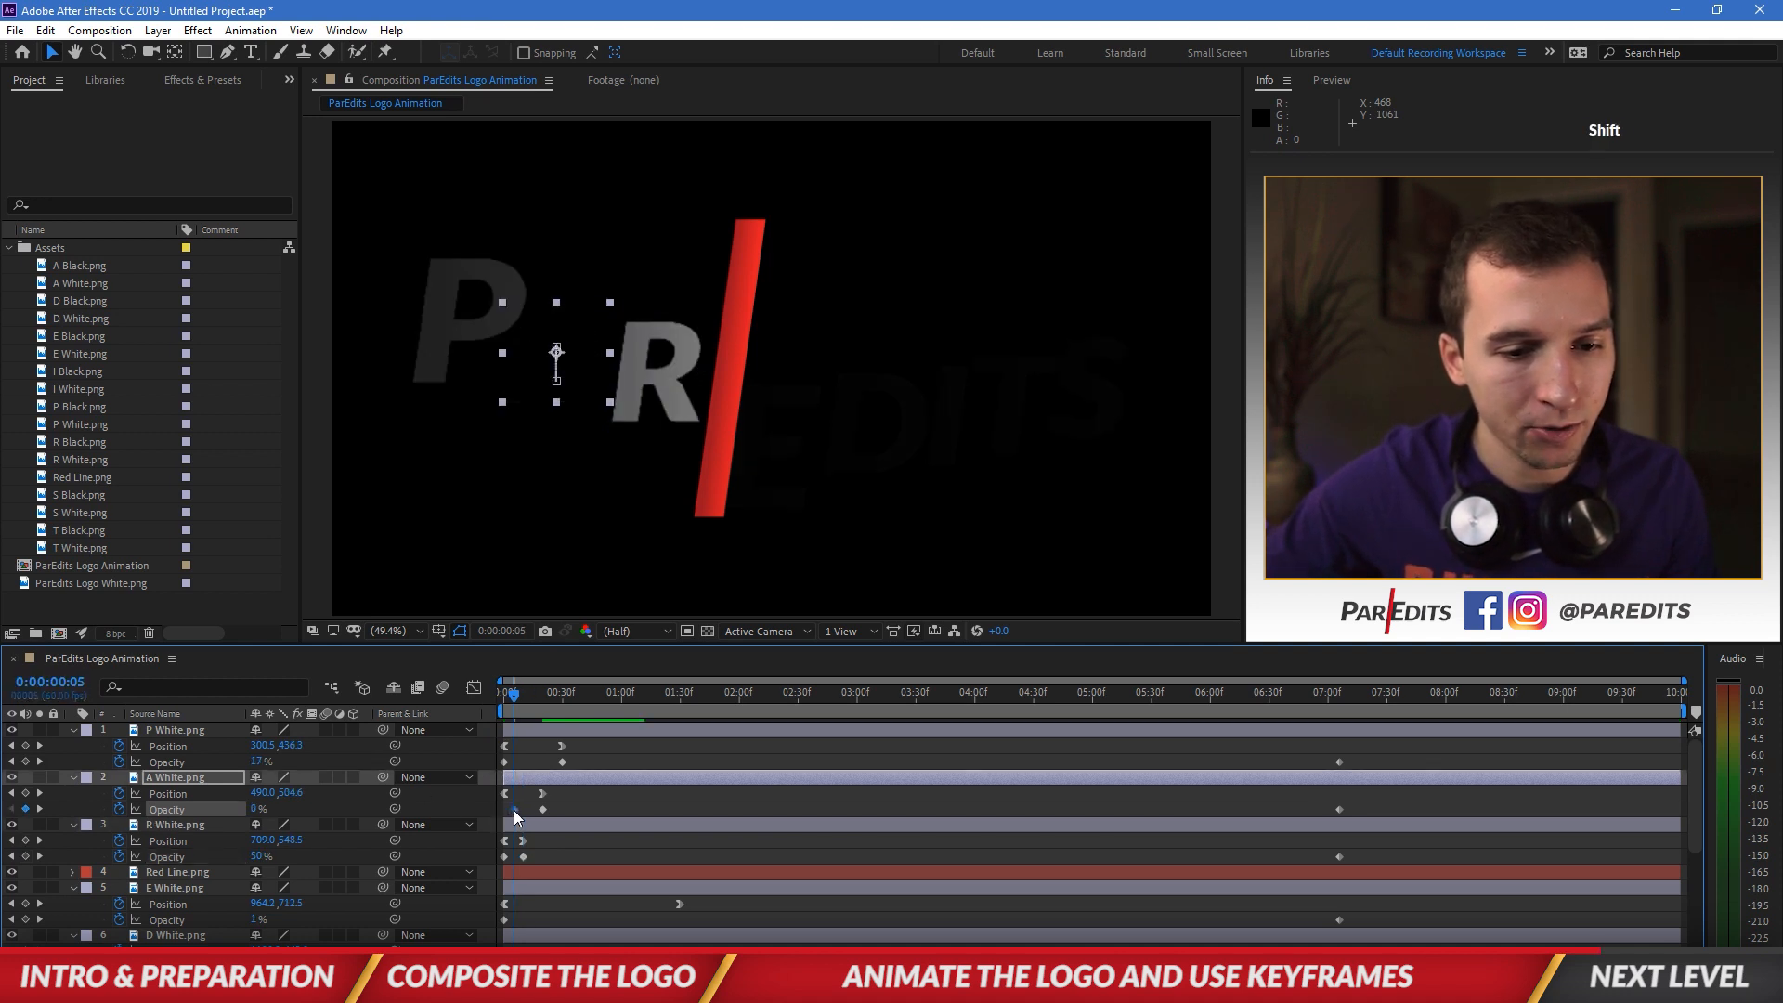
Step: Move the P letter's first Opacity keyframe to 0:00:00:10 and play the animation from the start
click(533, 691)
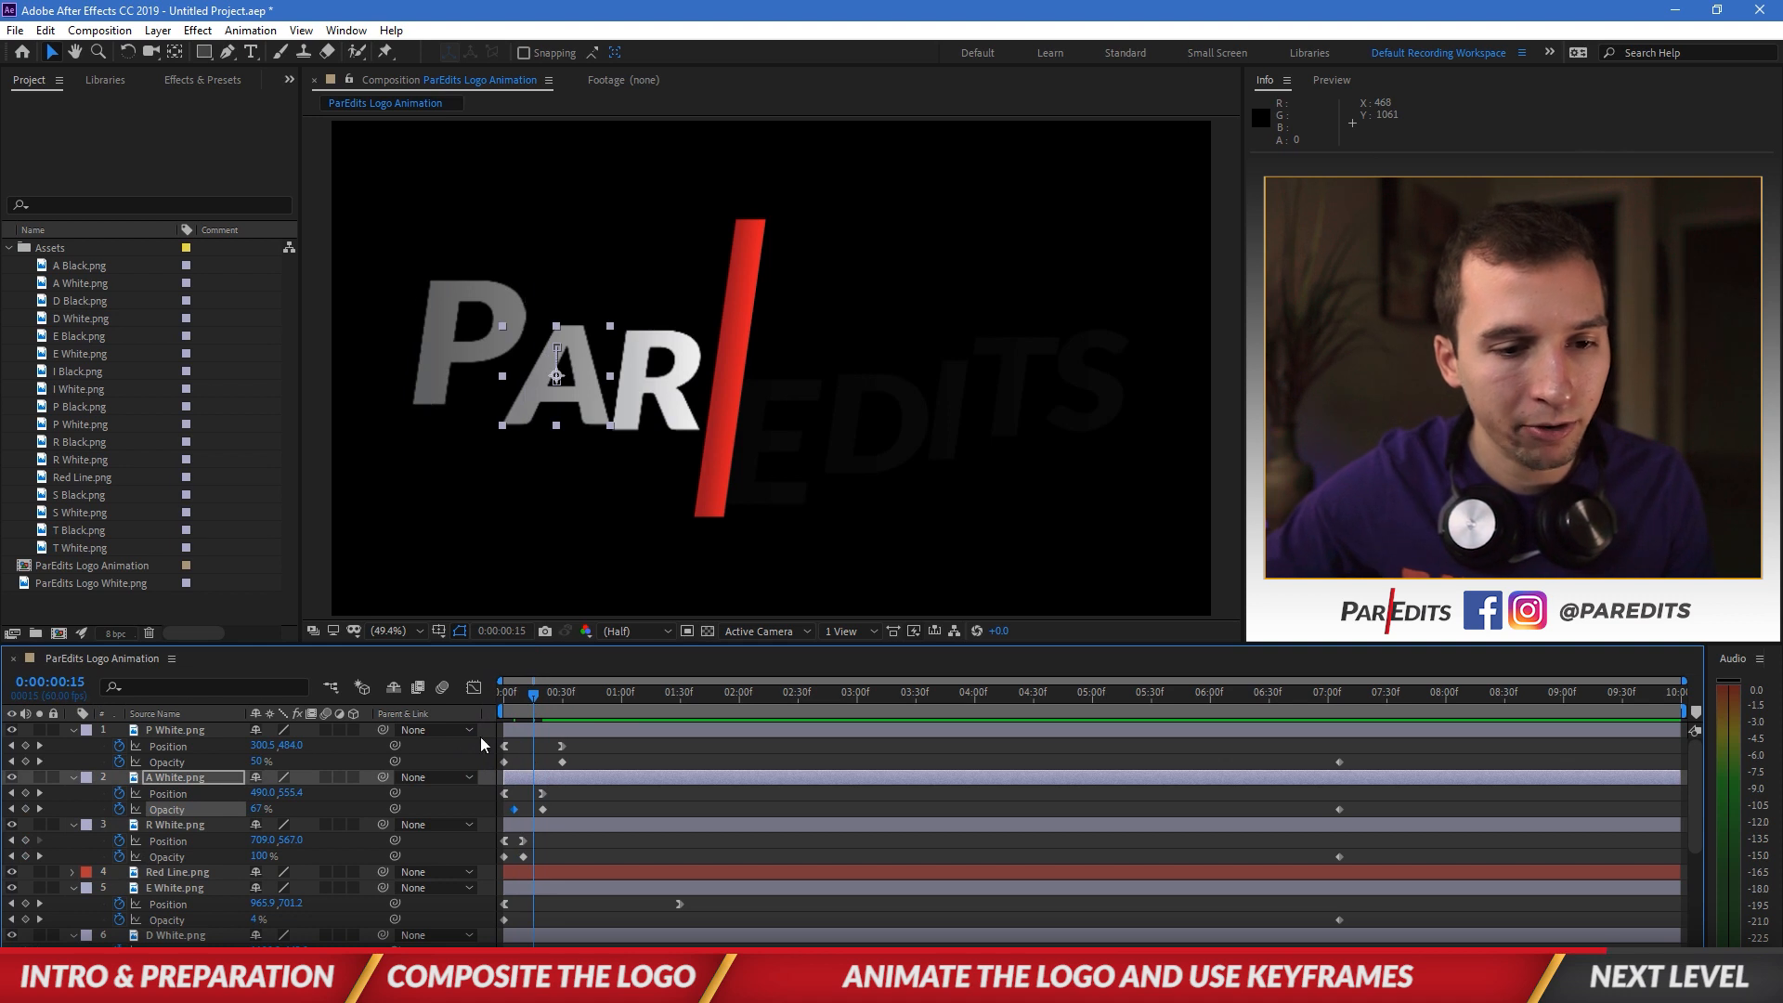
drag(544, 699, 565, 694)
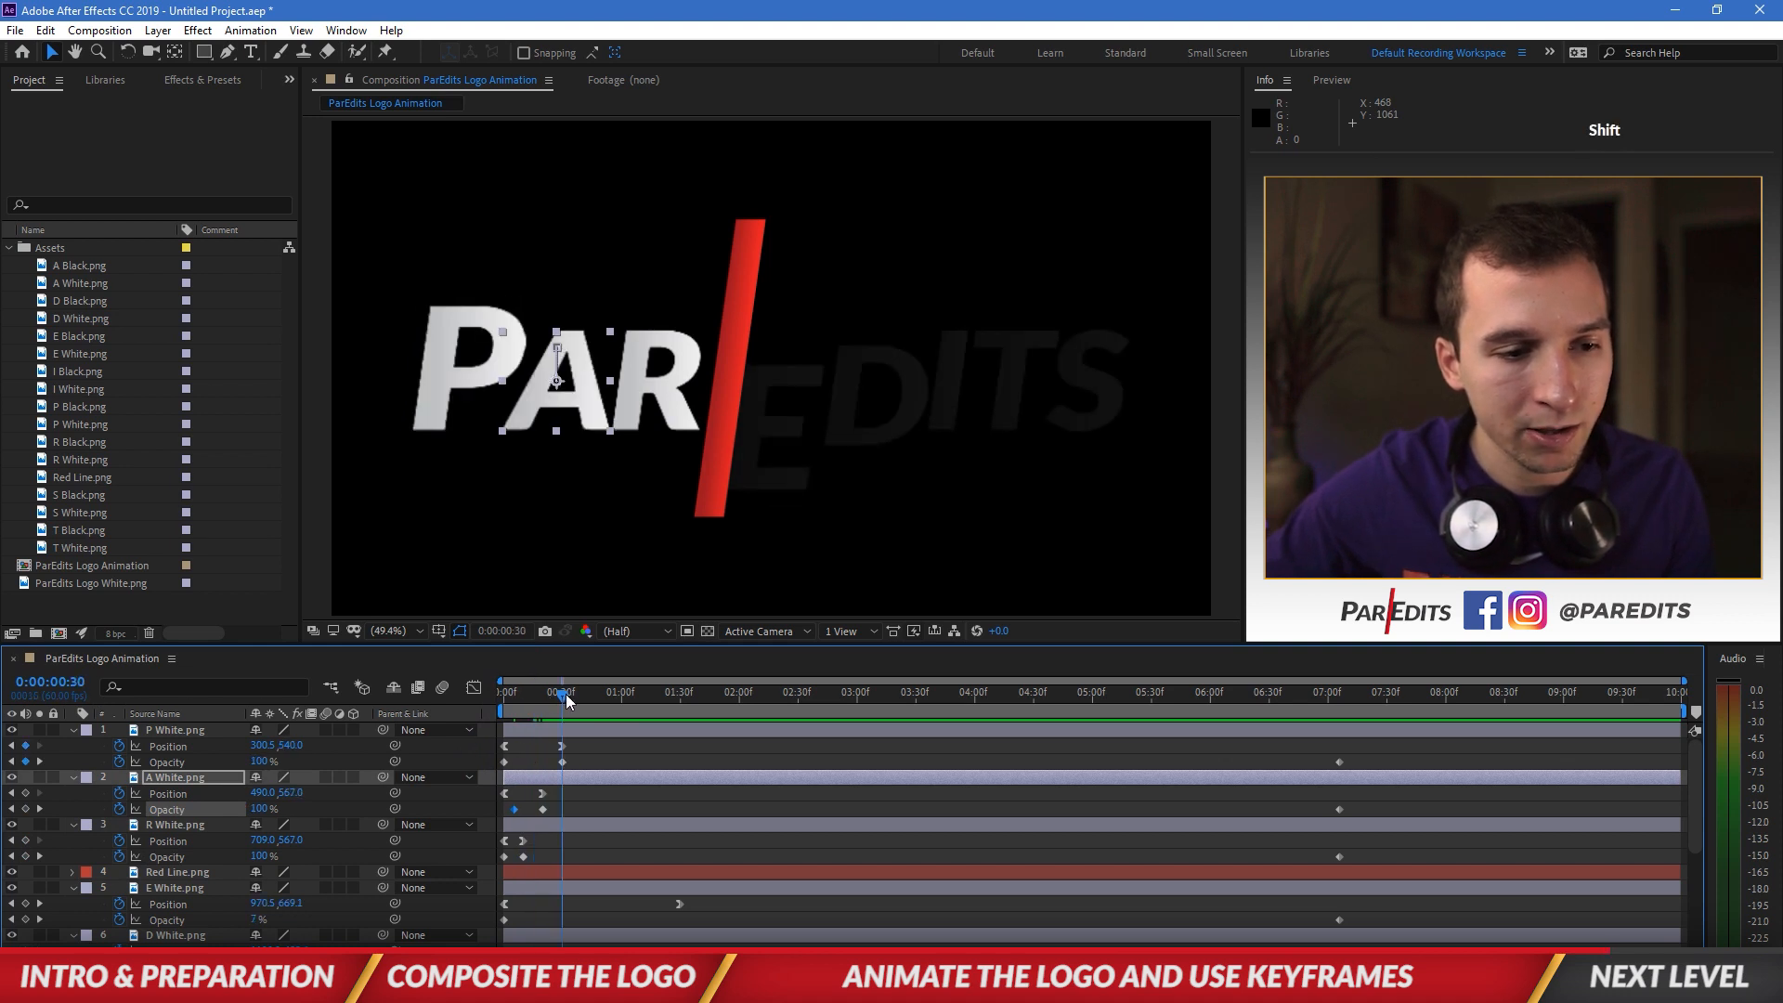
click(53, 683)
text(10)
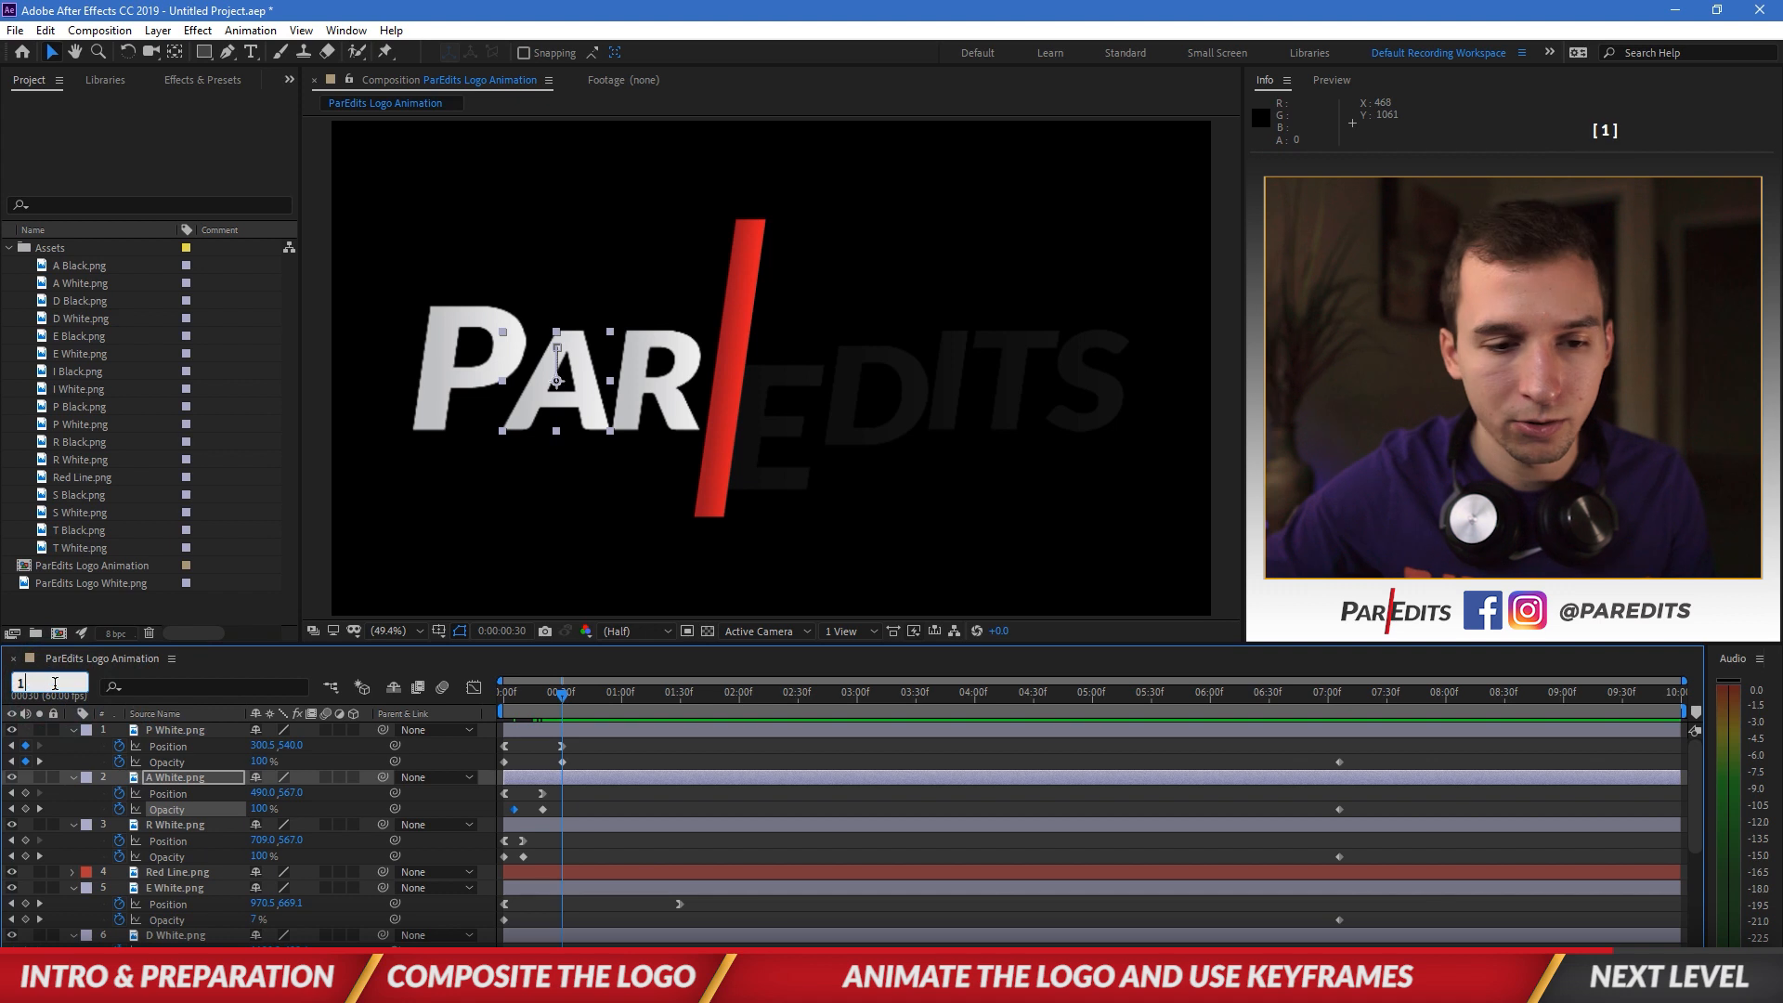
key(Return)
drag(504, 763, 524, 762)
drag(524, 696, 459, 704)
click(604, 838)
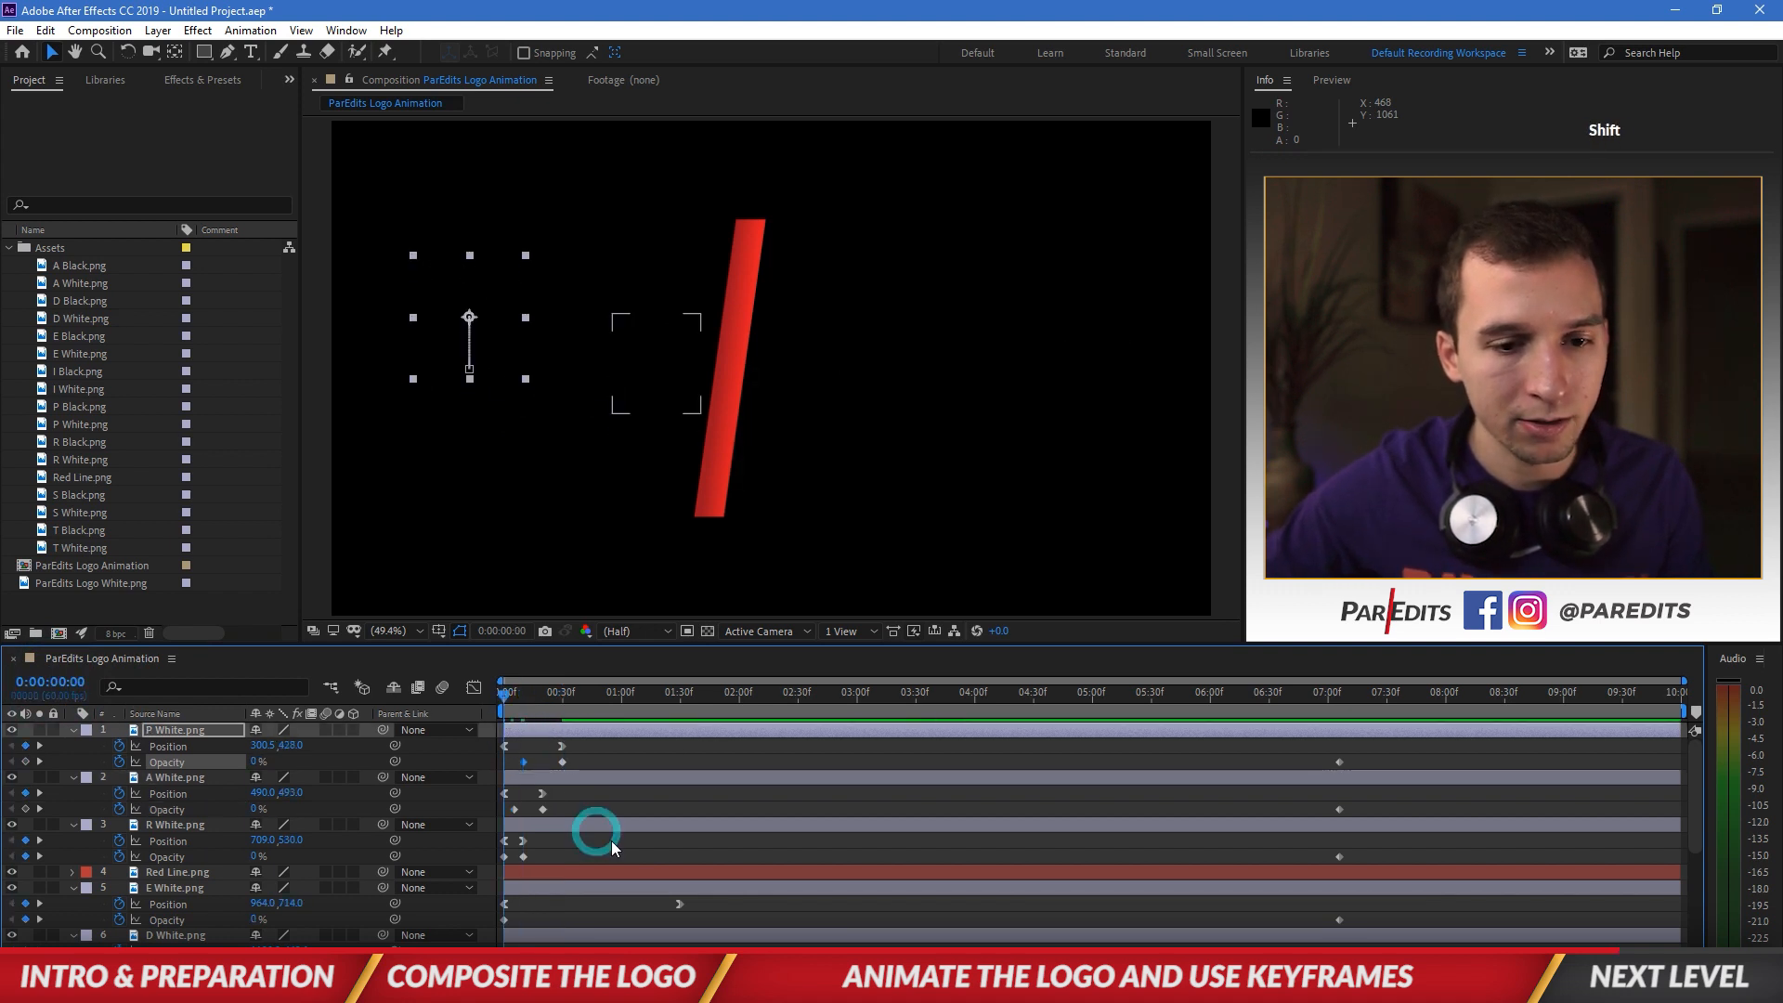
key(space)
key(space)
Step: Set the S letter's Opacity to 100% at 0:00:00:10 and play the animation from the start
scroll(616, 833, down, 2)
scroll(615, 833, up, 2)
scroll(613, 832, down, 4)
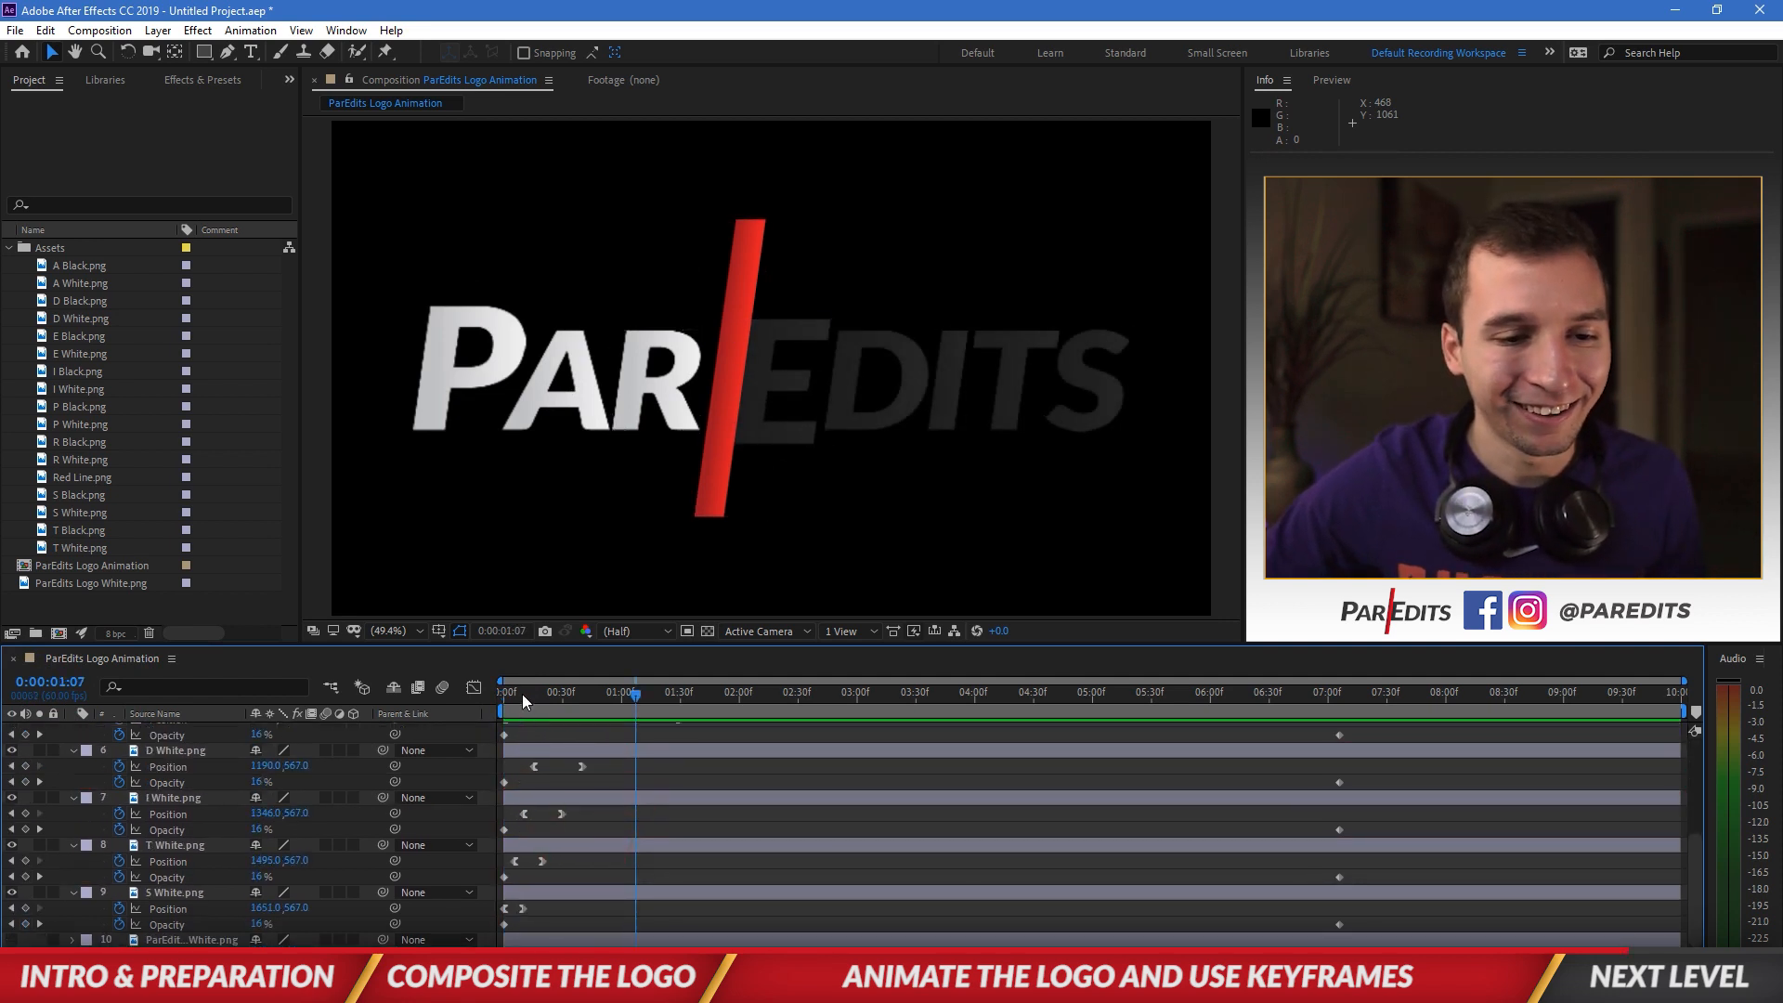
drag(526, 695, 526, 695)
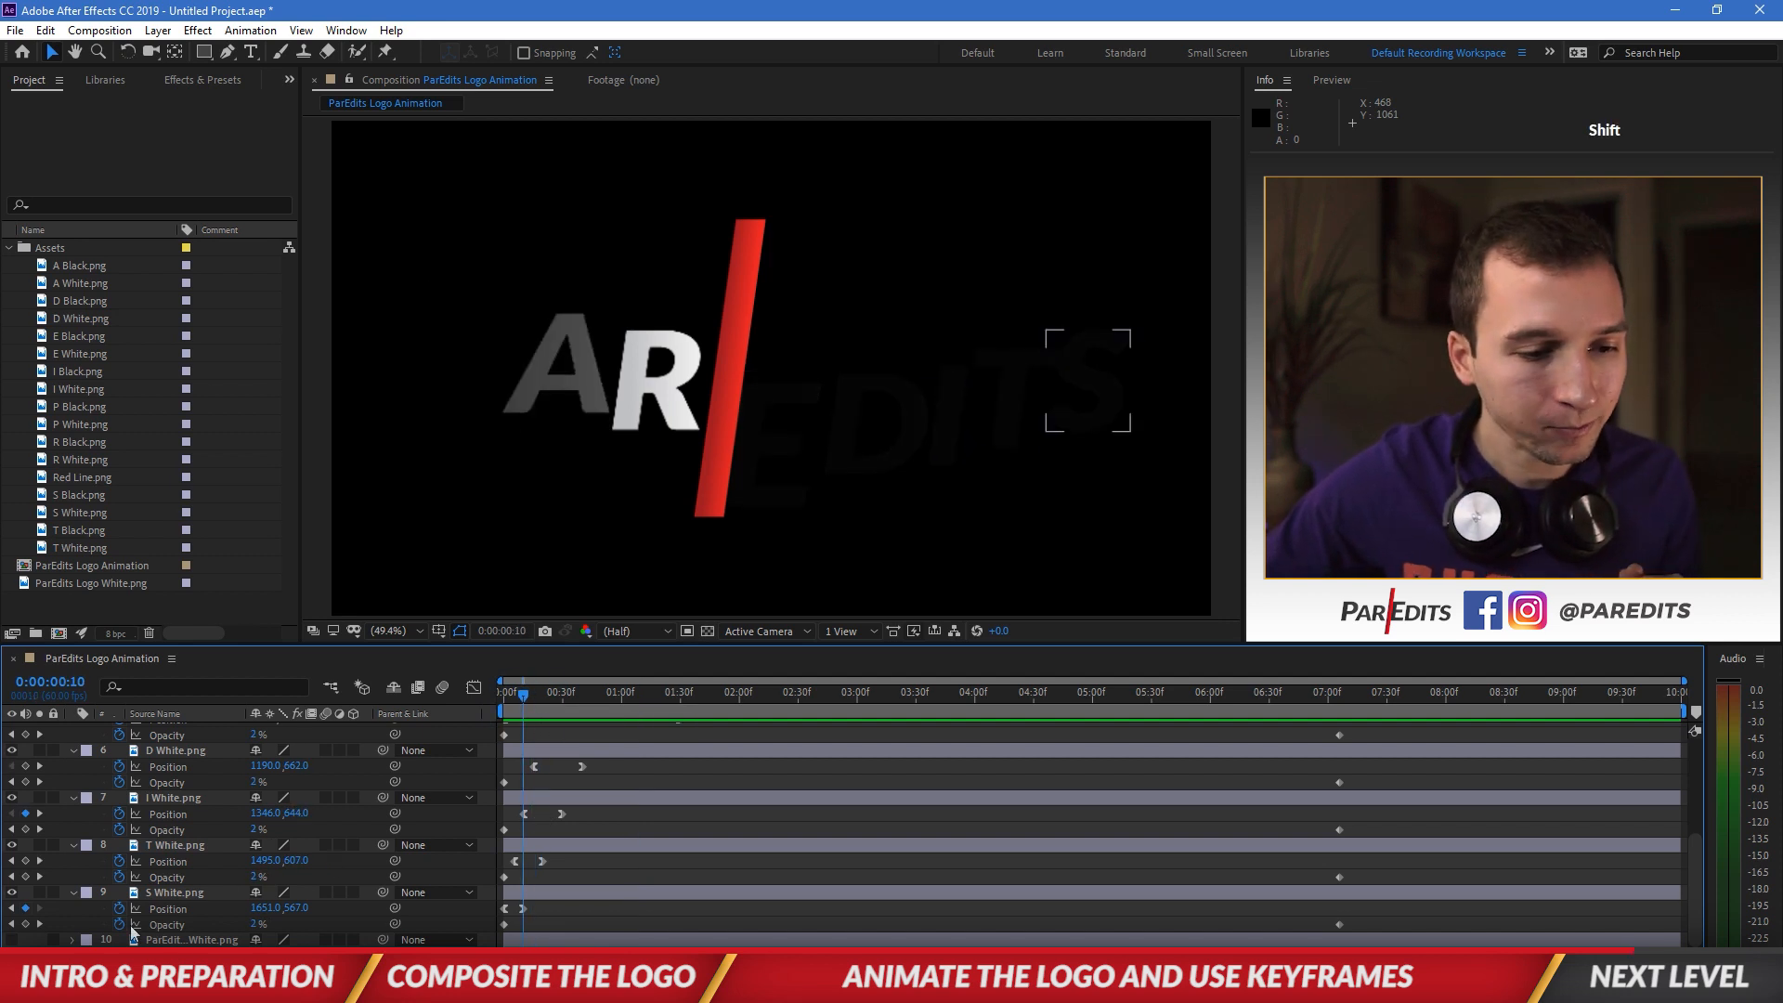
drag(255, 924, 346, 924)
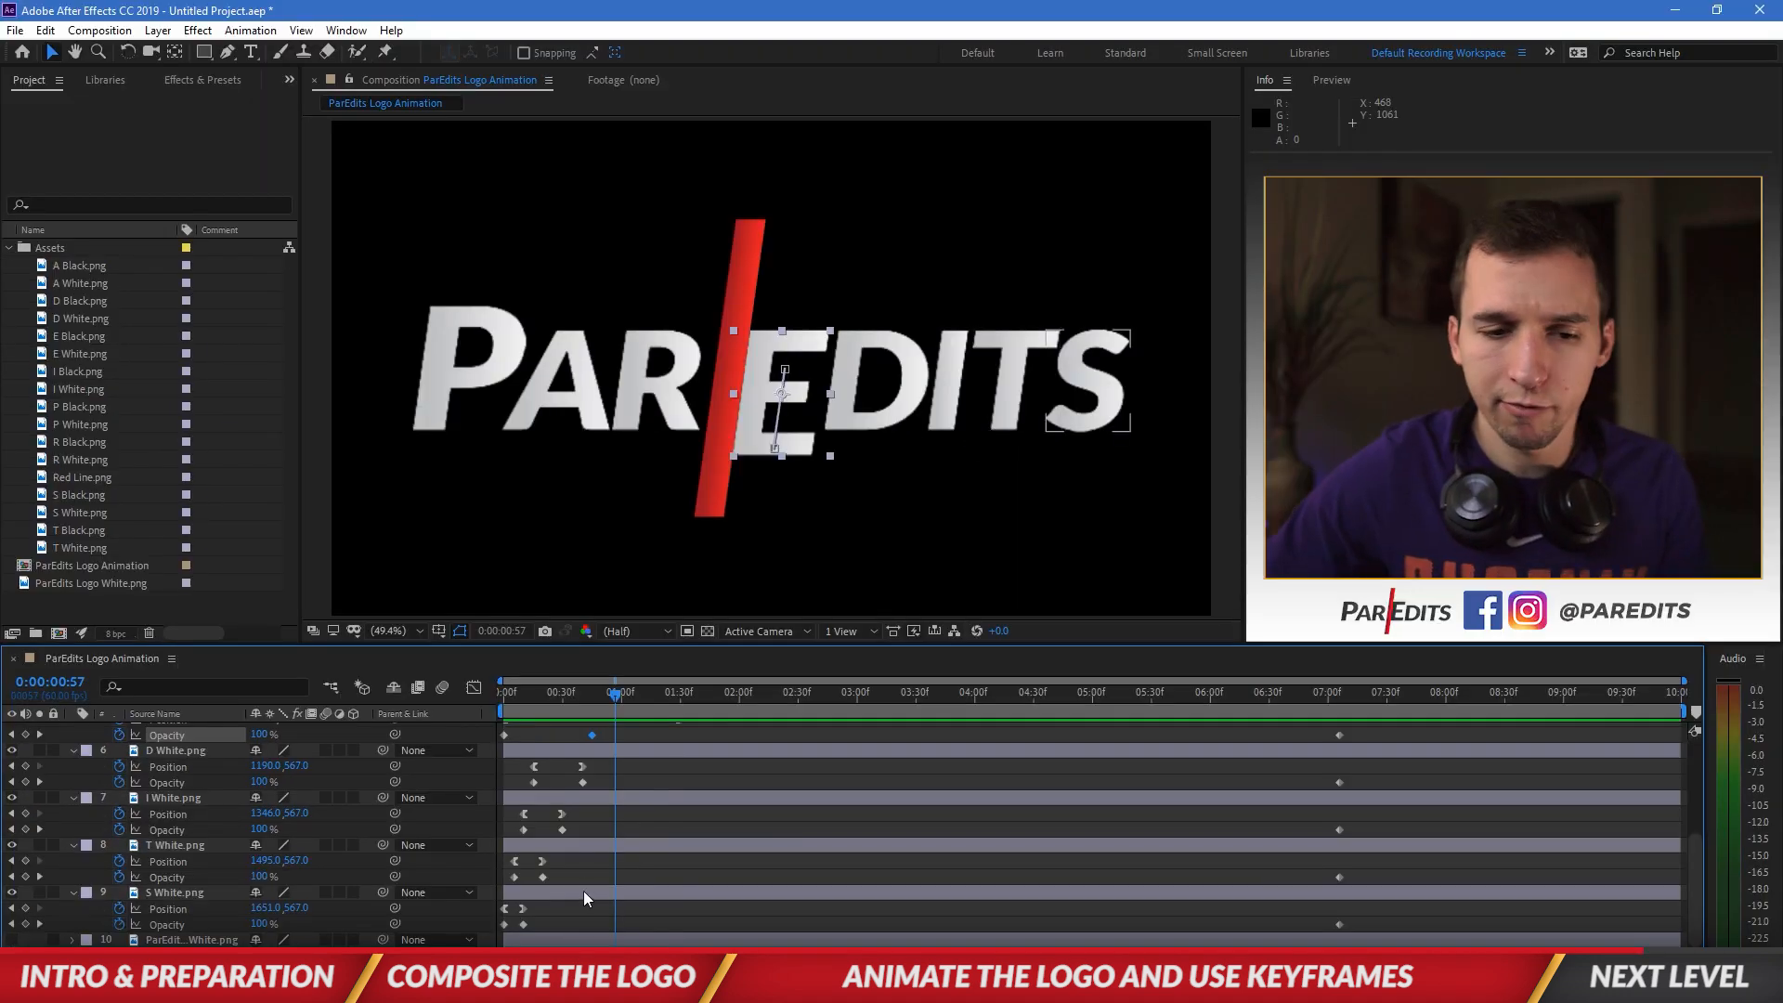
key(space)
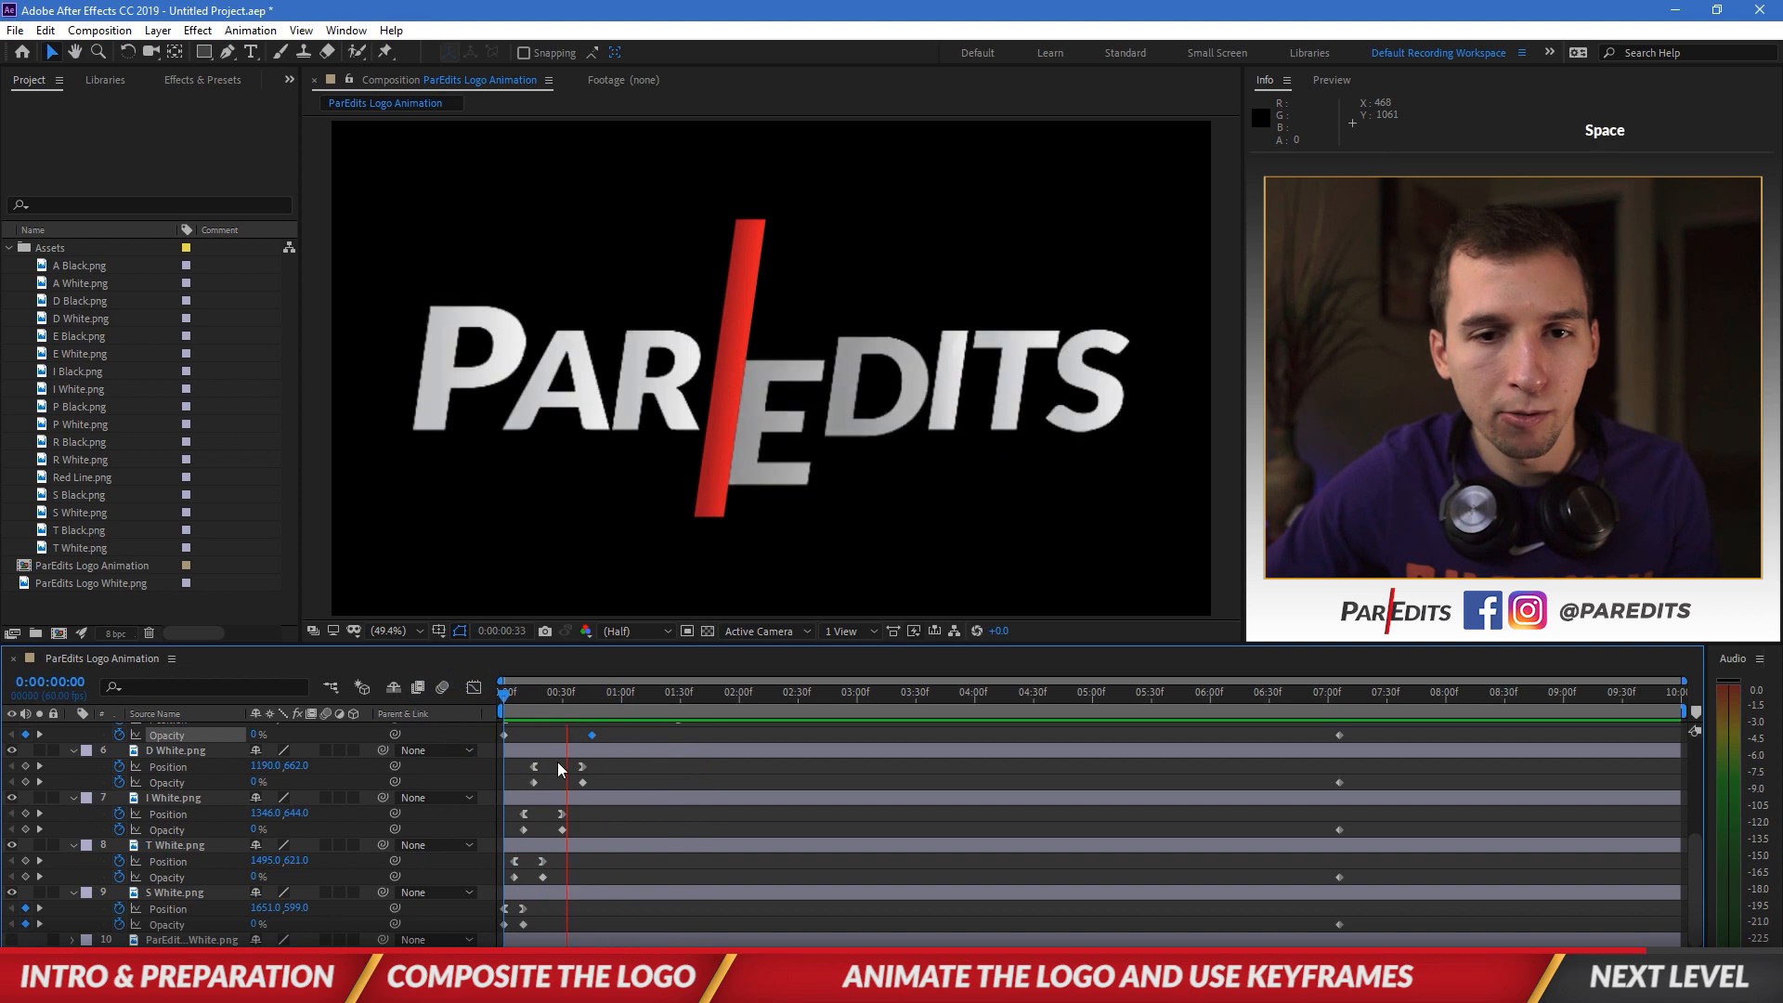
Step: Shift the Position keyframes and first two Opacity keyframes of layers E White through S White five frames later, starting at 0:00:00:05
drag(578, 923, 505, 785)
drag(735, 783, 569, 863)
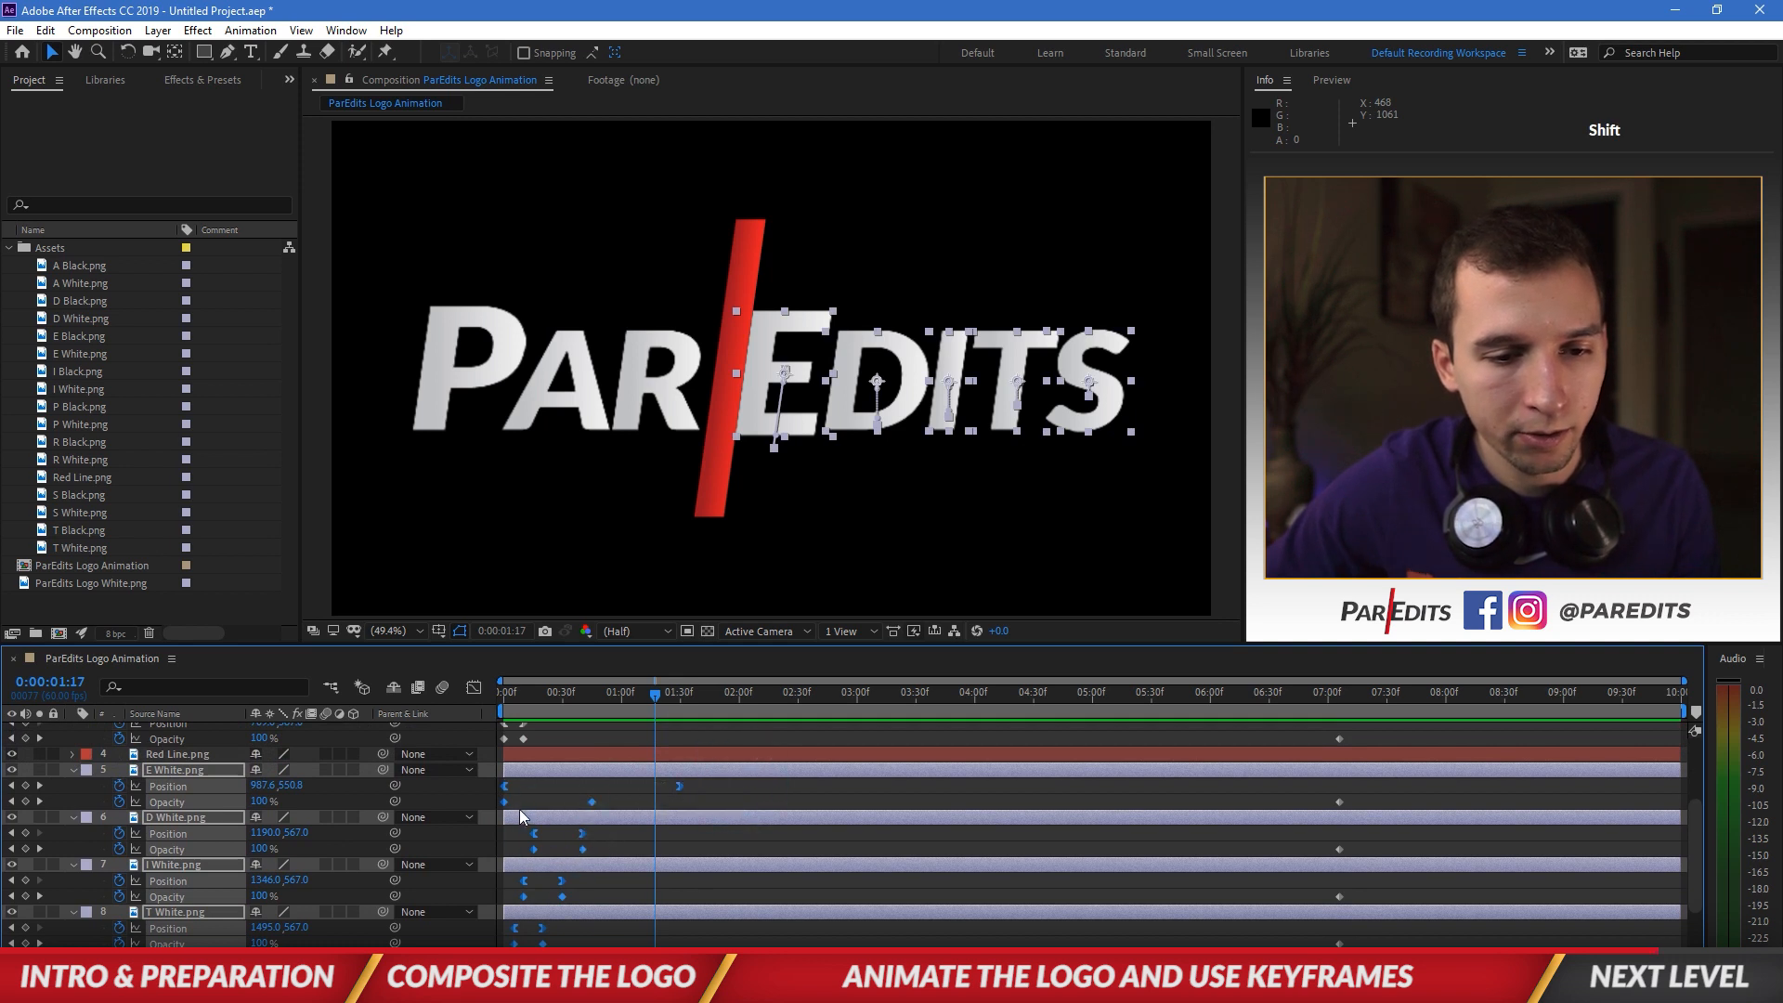
click(517, 696)
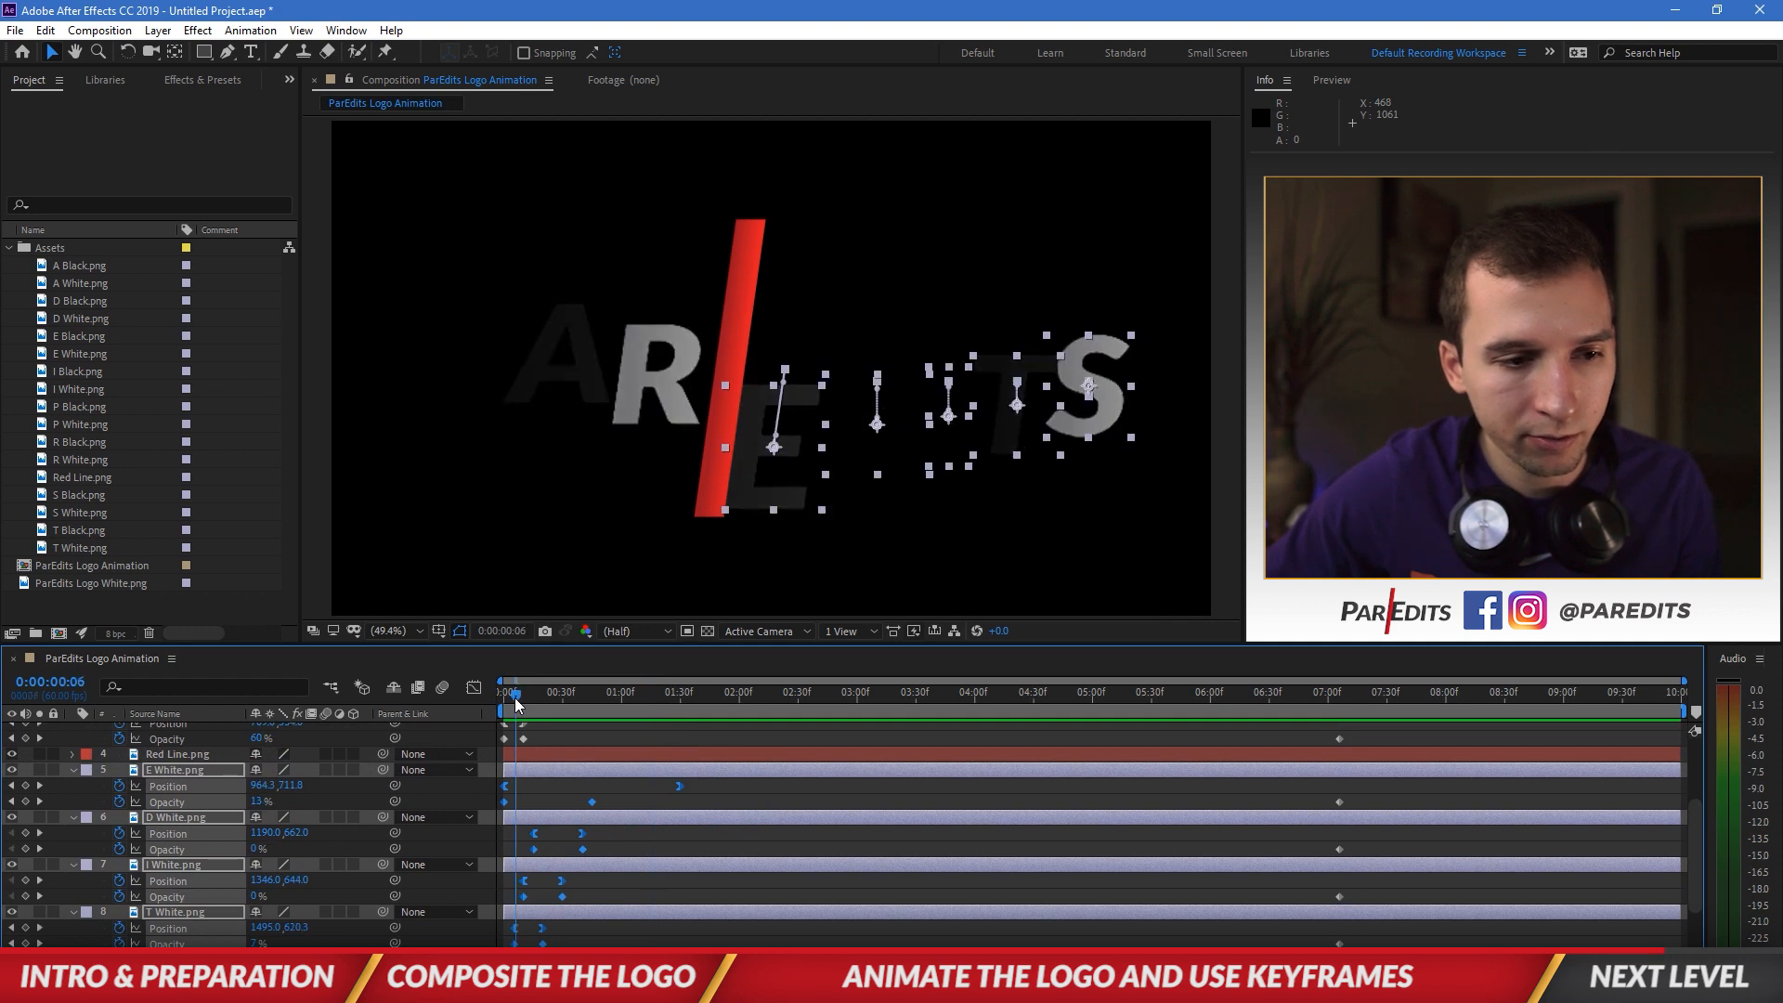
drag(516, 699, 514, 700)
drag(507, 793, 516, 790)
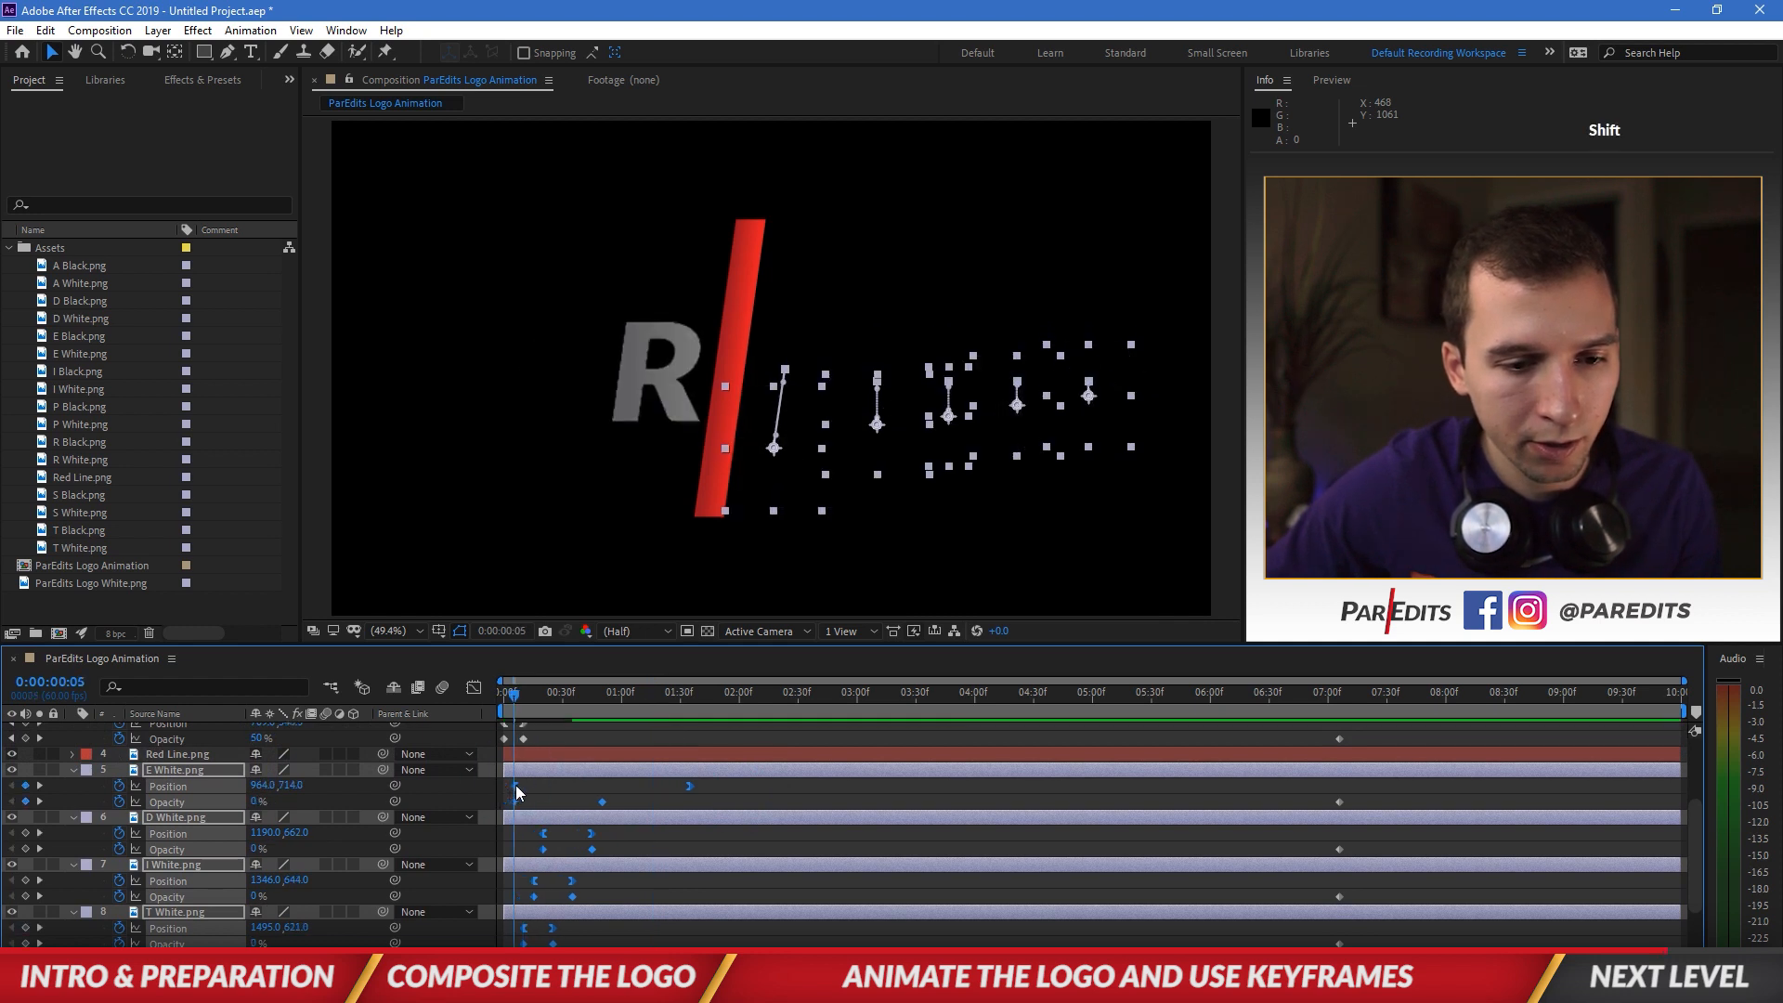
Step: Play the animation from the start to check the delayed start of the EDITS letters
scroll(608, 846, down, 3)
drag(548, 694, 454, 699)
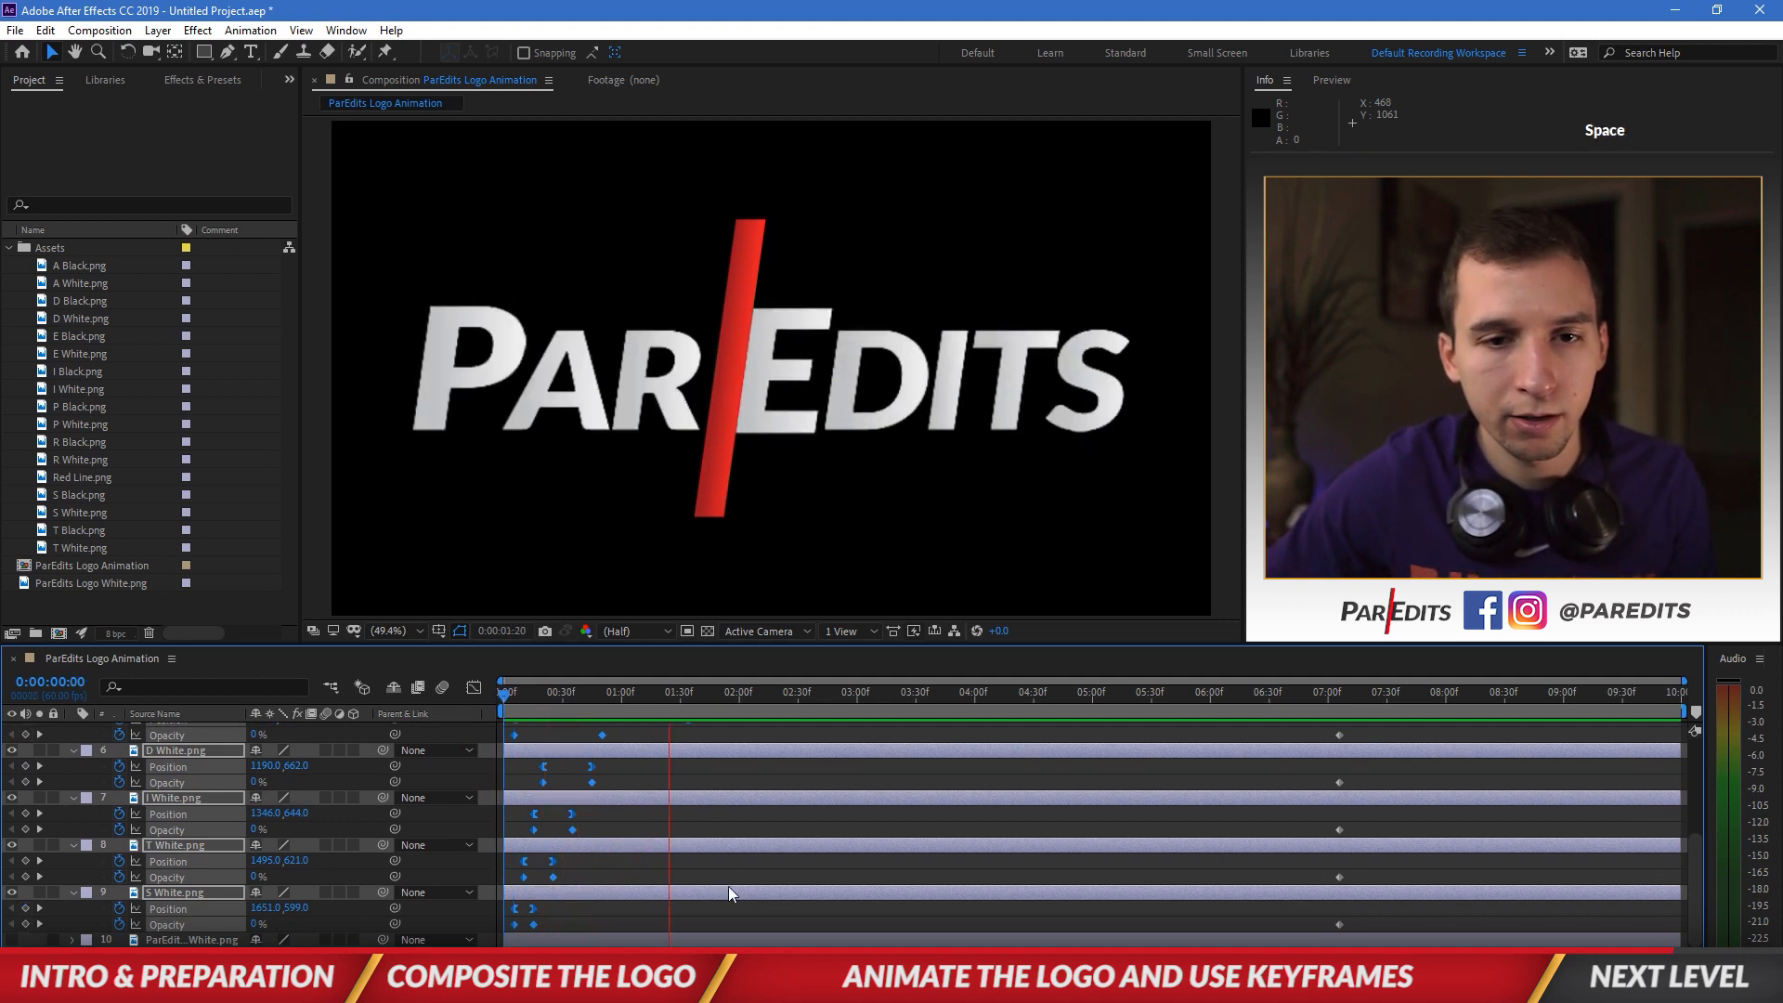
click(739, 828)
drag(601, 693, 477, 717)
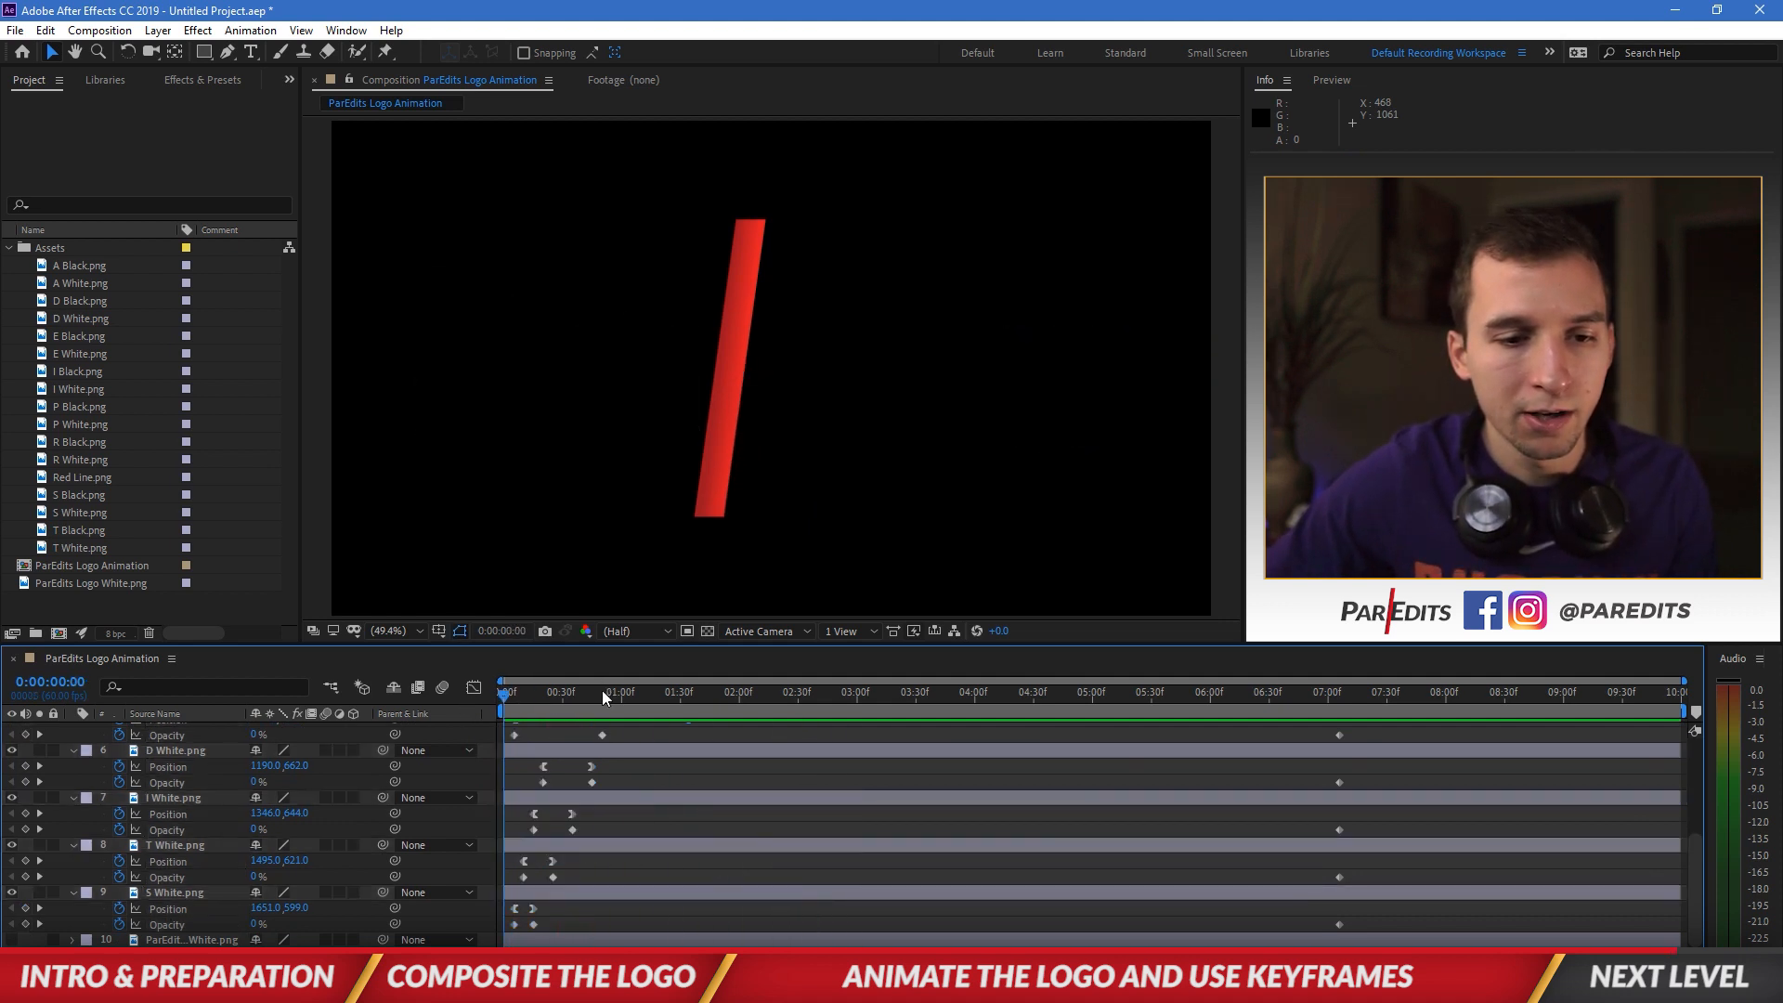
key(space)
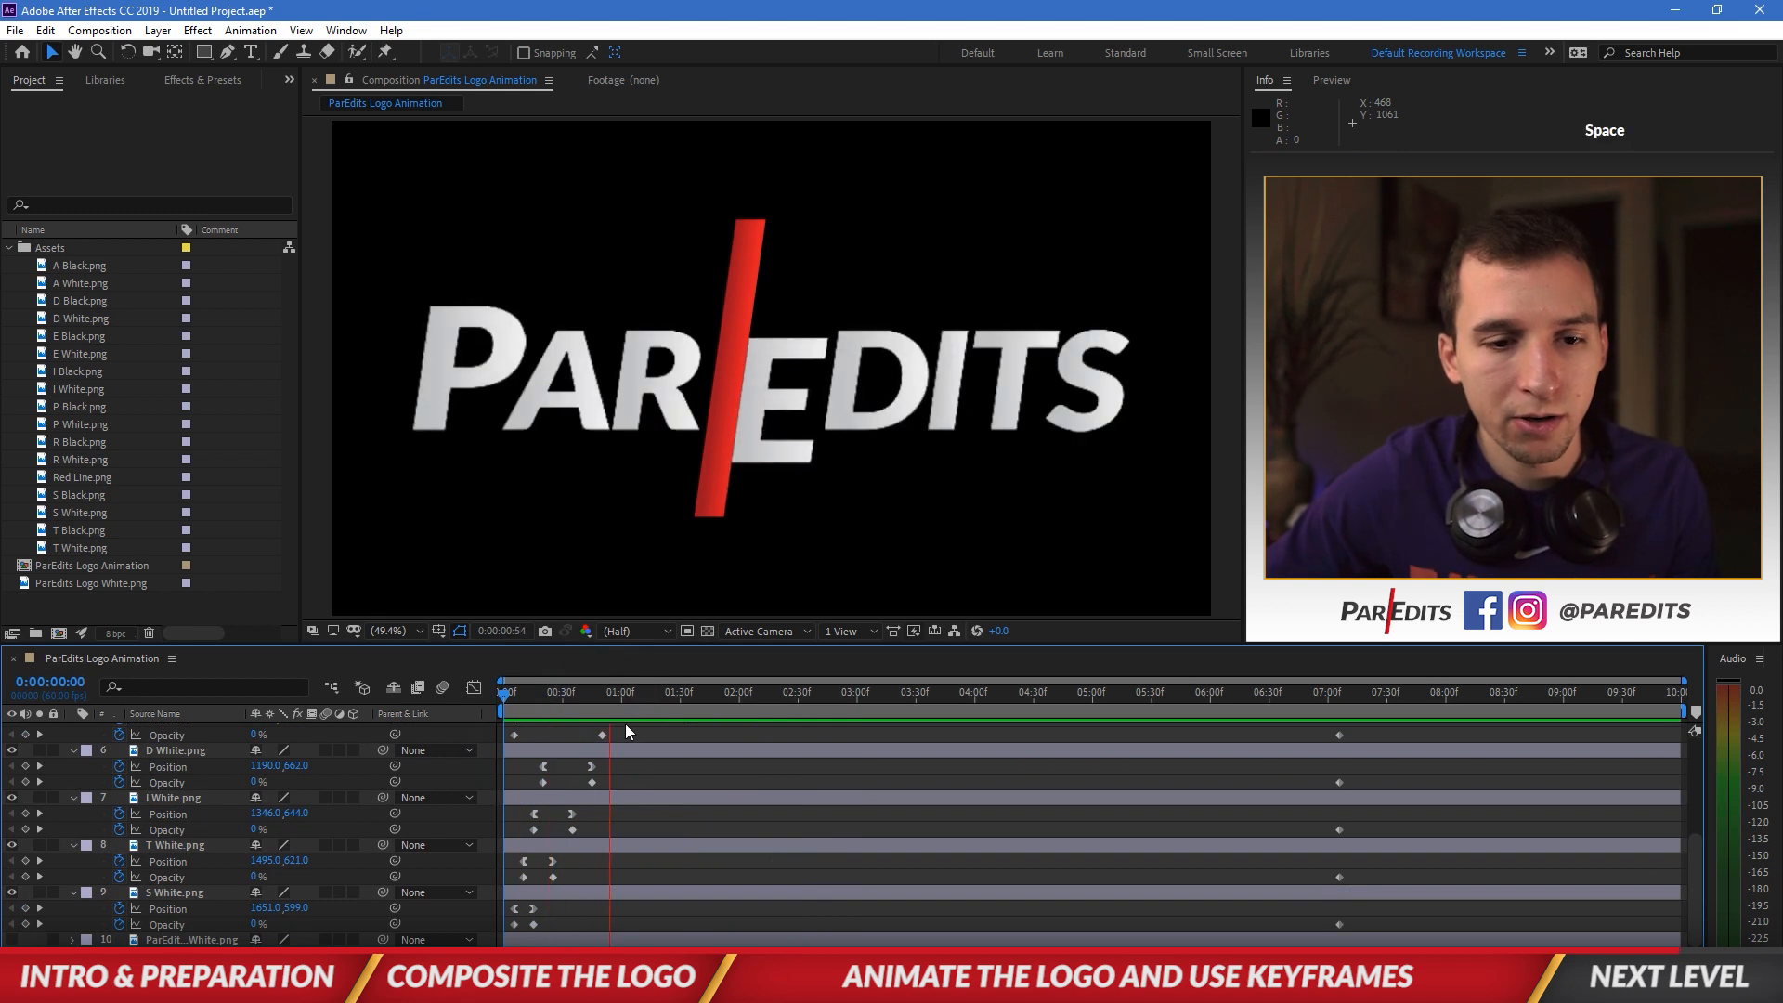
Step: Delete the Opacity keyframes just past 0:00:07:00 on layers E White through S White
scroll(1346, 774, up, 2)
drag(1349, 777, 1330, 943)
key(Delete)
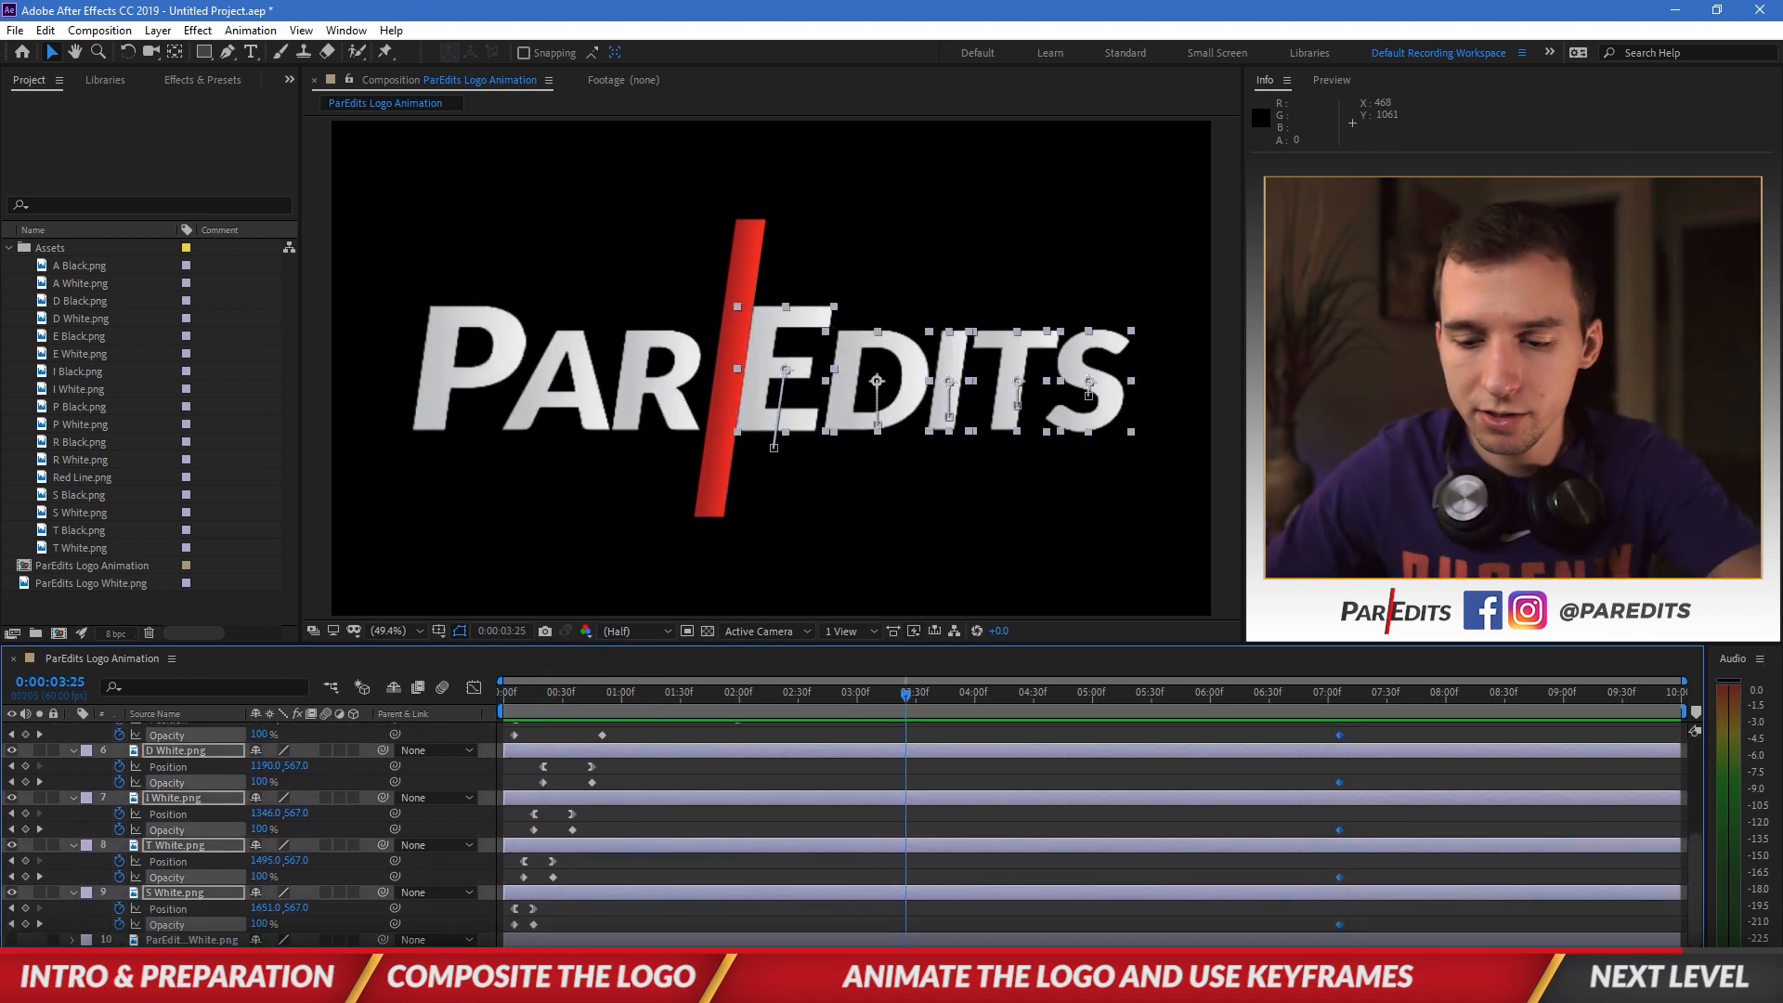
Step: Delete the Opacity keyframes just past 0:00:07:00 on layers P White, A White and R White
scroll(1335, 906, up, 5)
drag(1374, 911, 1324, 754)
key(Delete)
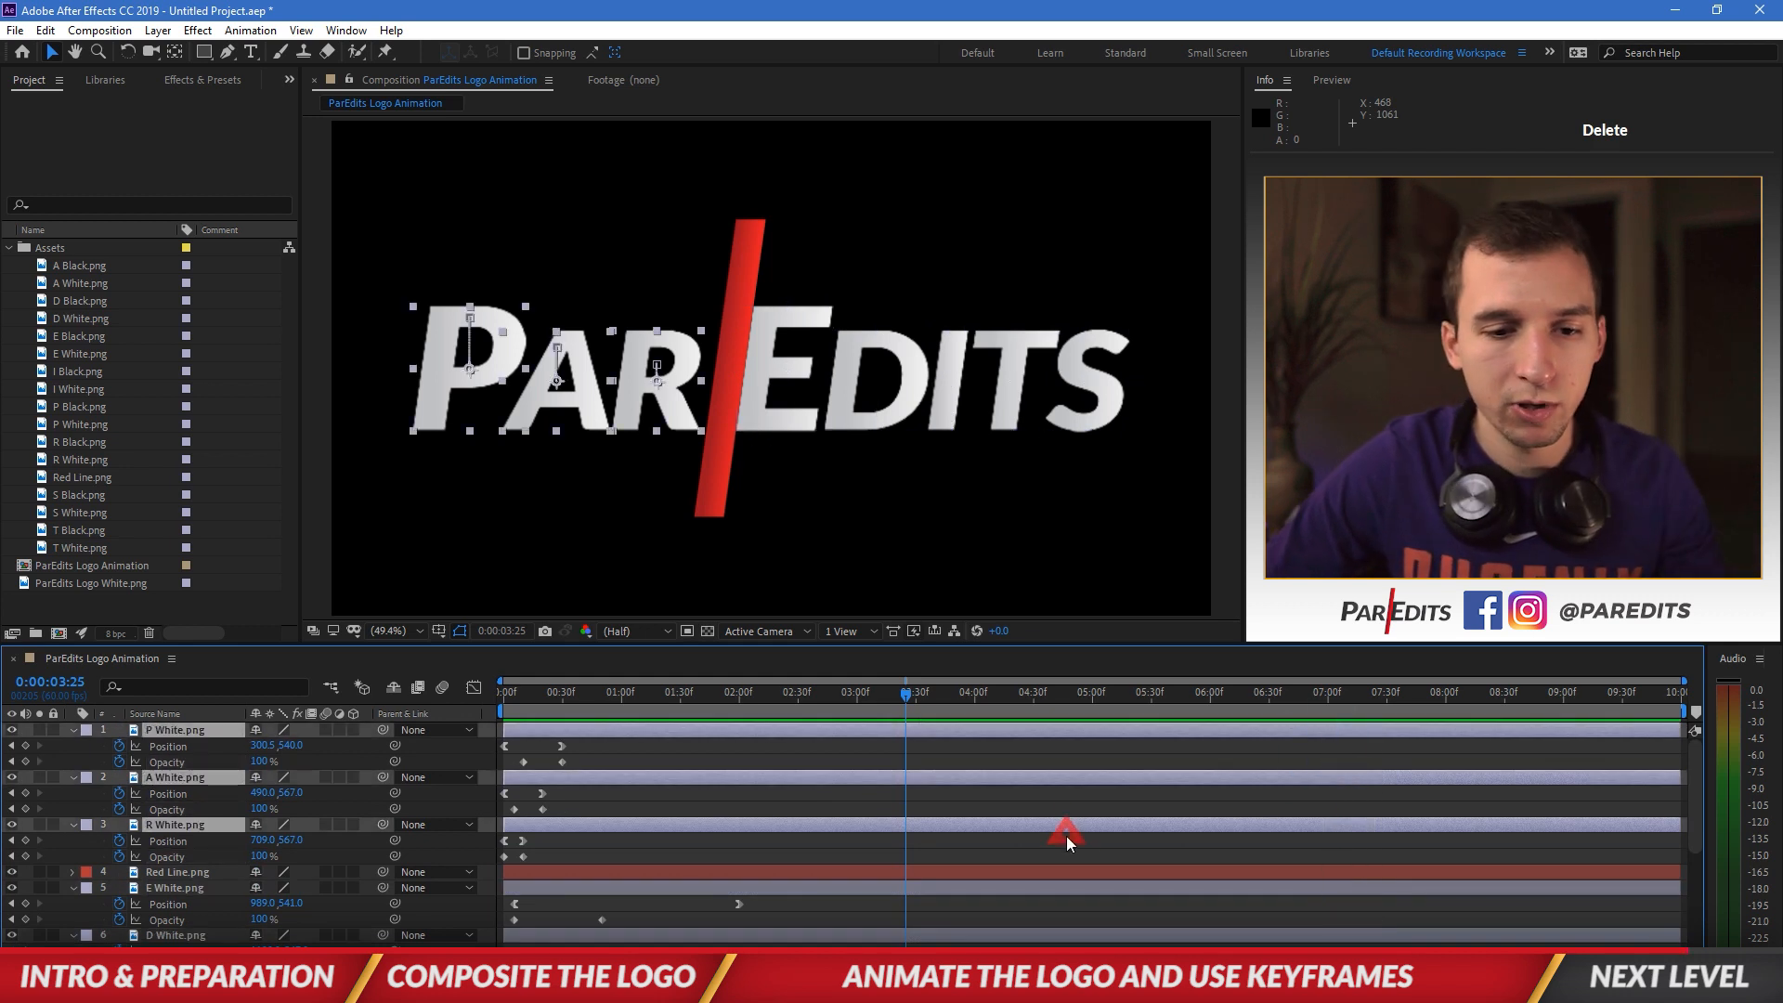
Step: Deselect the layers and play the logo animation from the start to review the timing of all letters
key(Home)
click(782, 795)
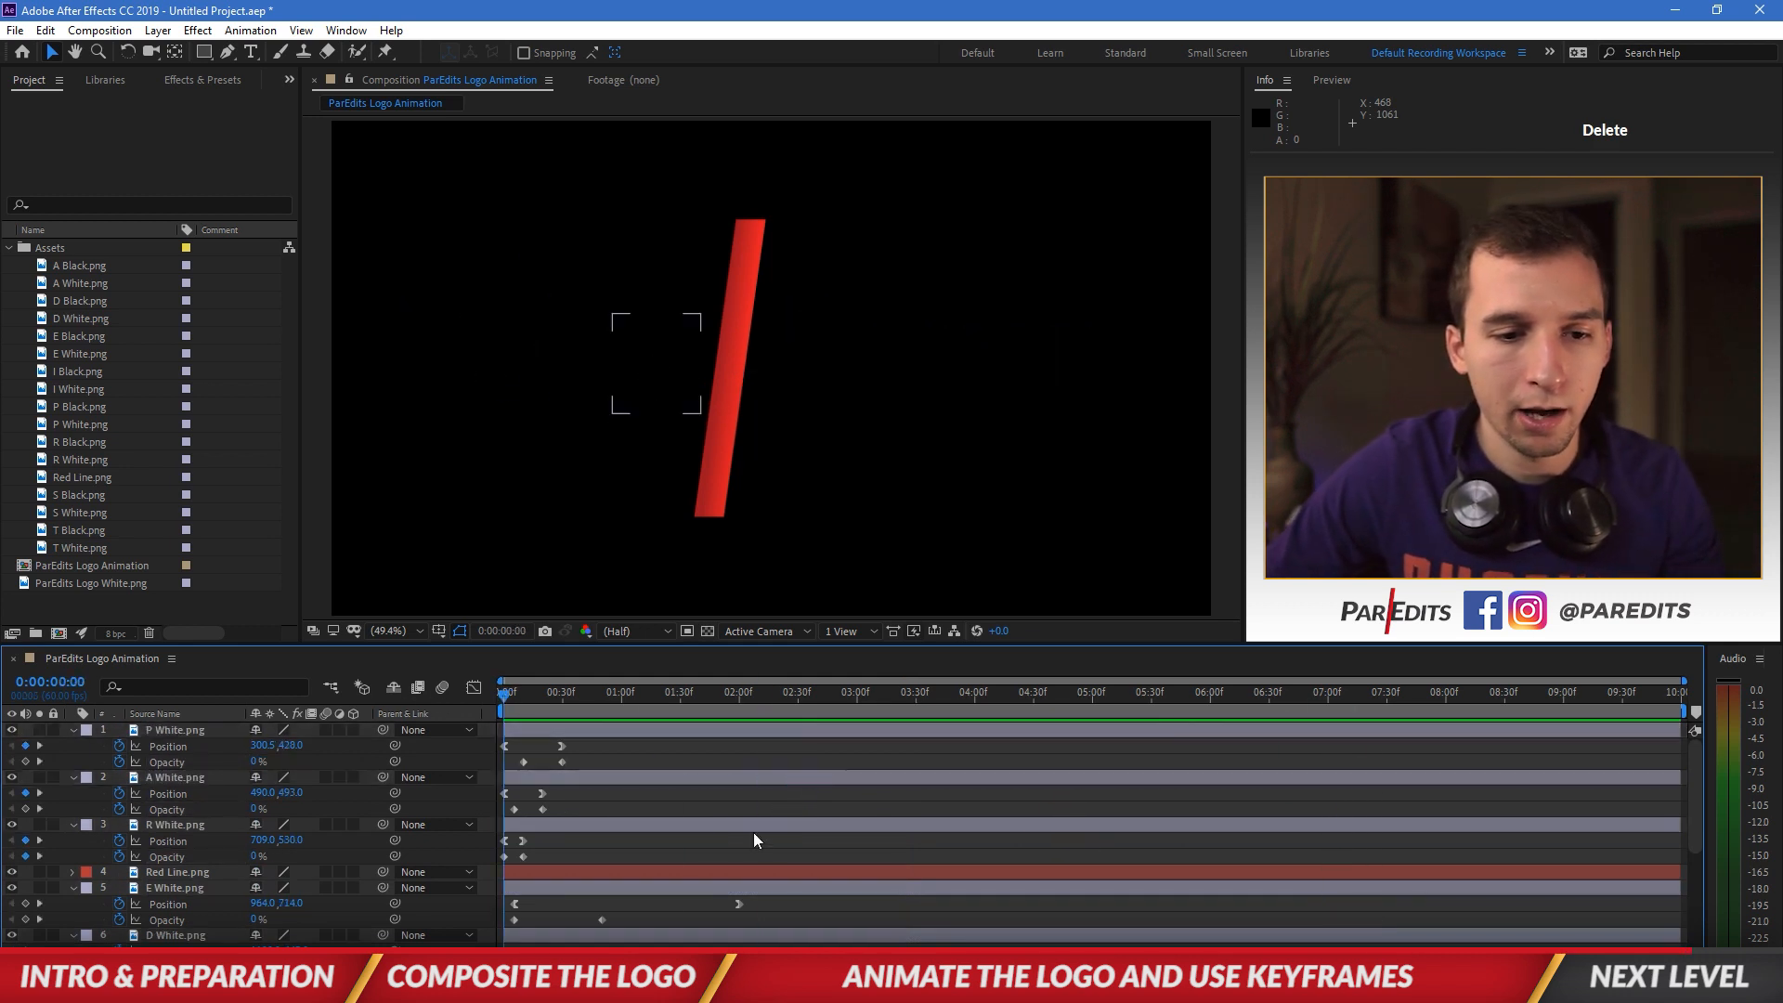
scroll(706, 834, down, 4)
scroll(699, 835, up, 3)
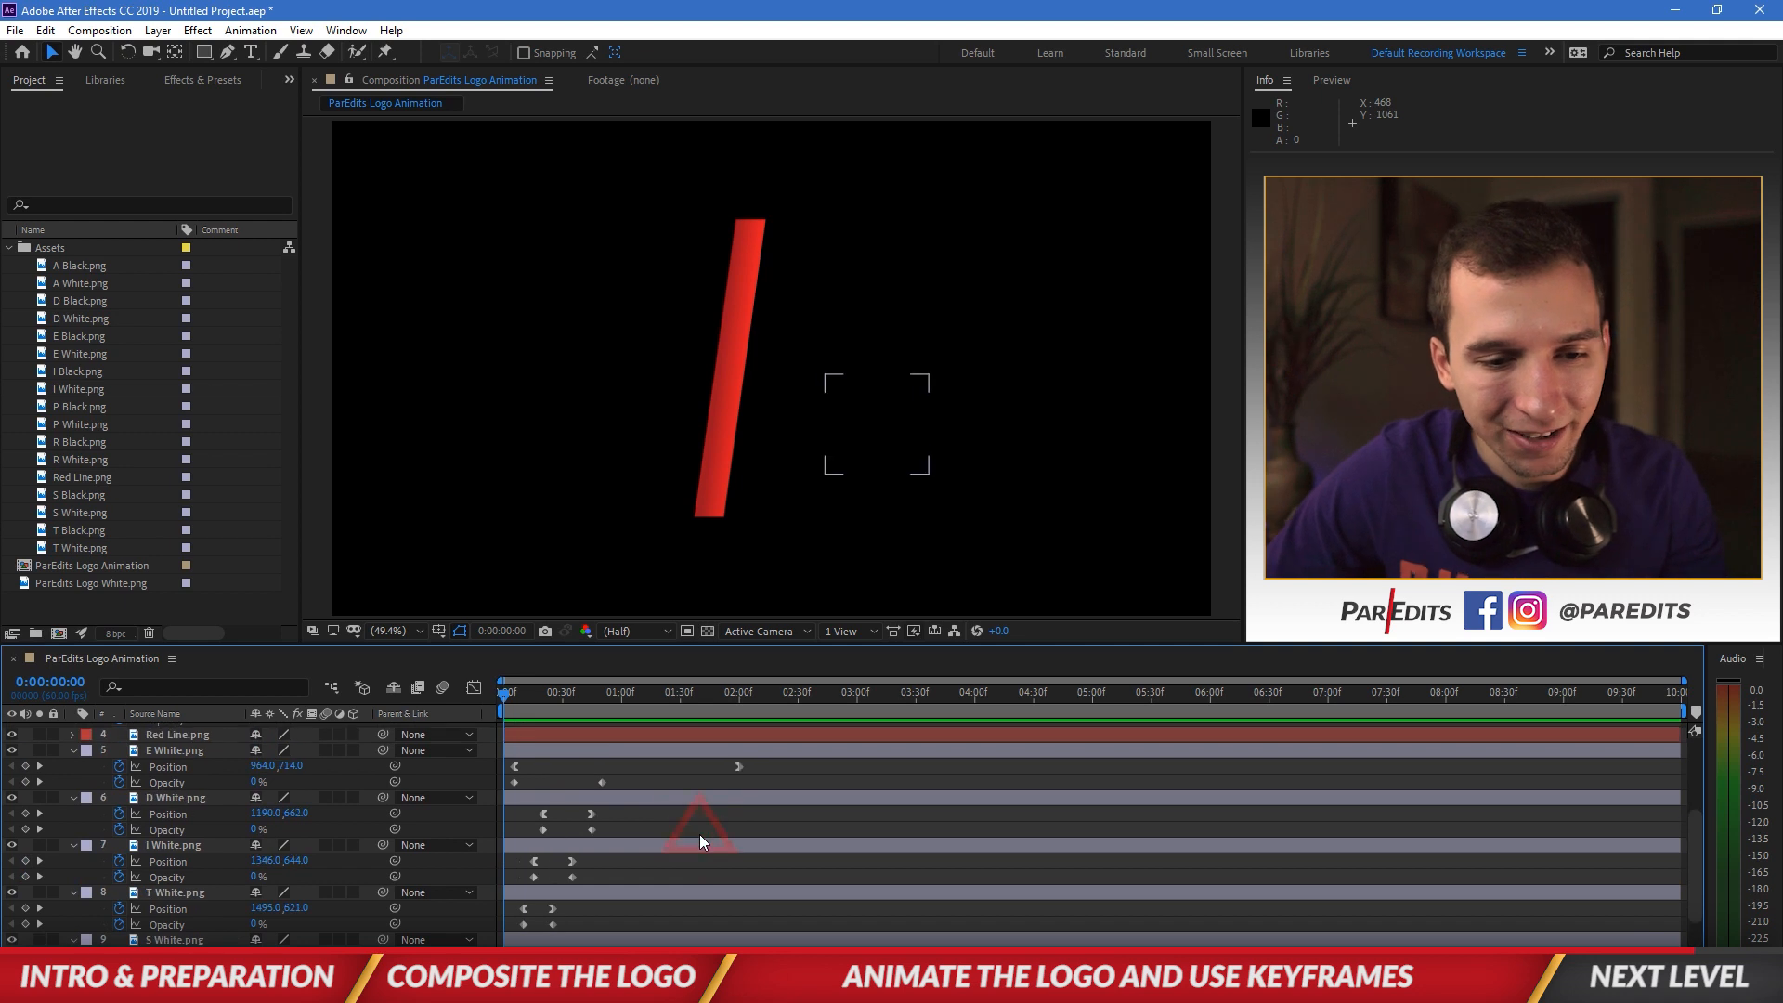
scroll(700, 834, up, 4)
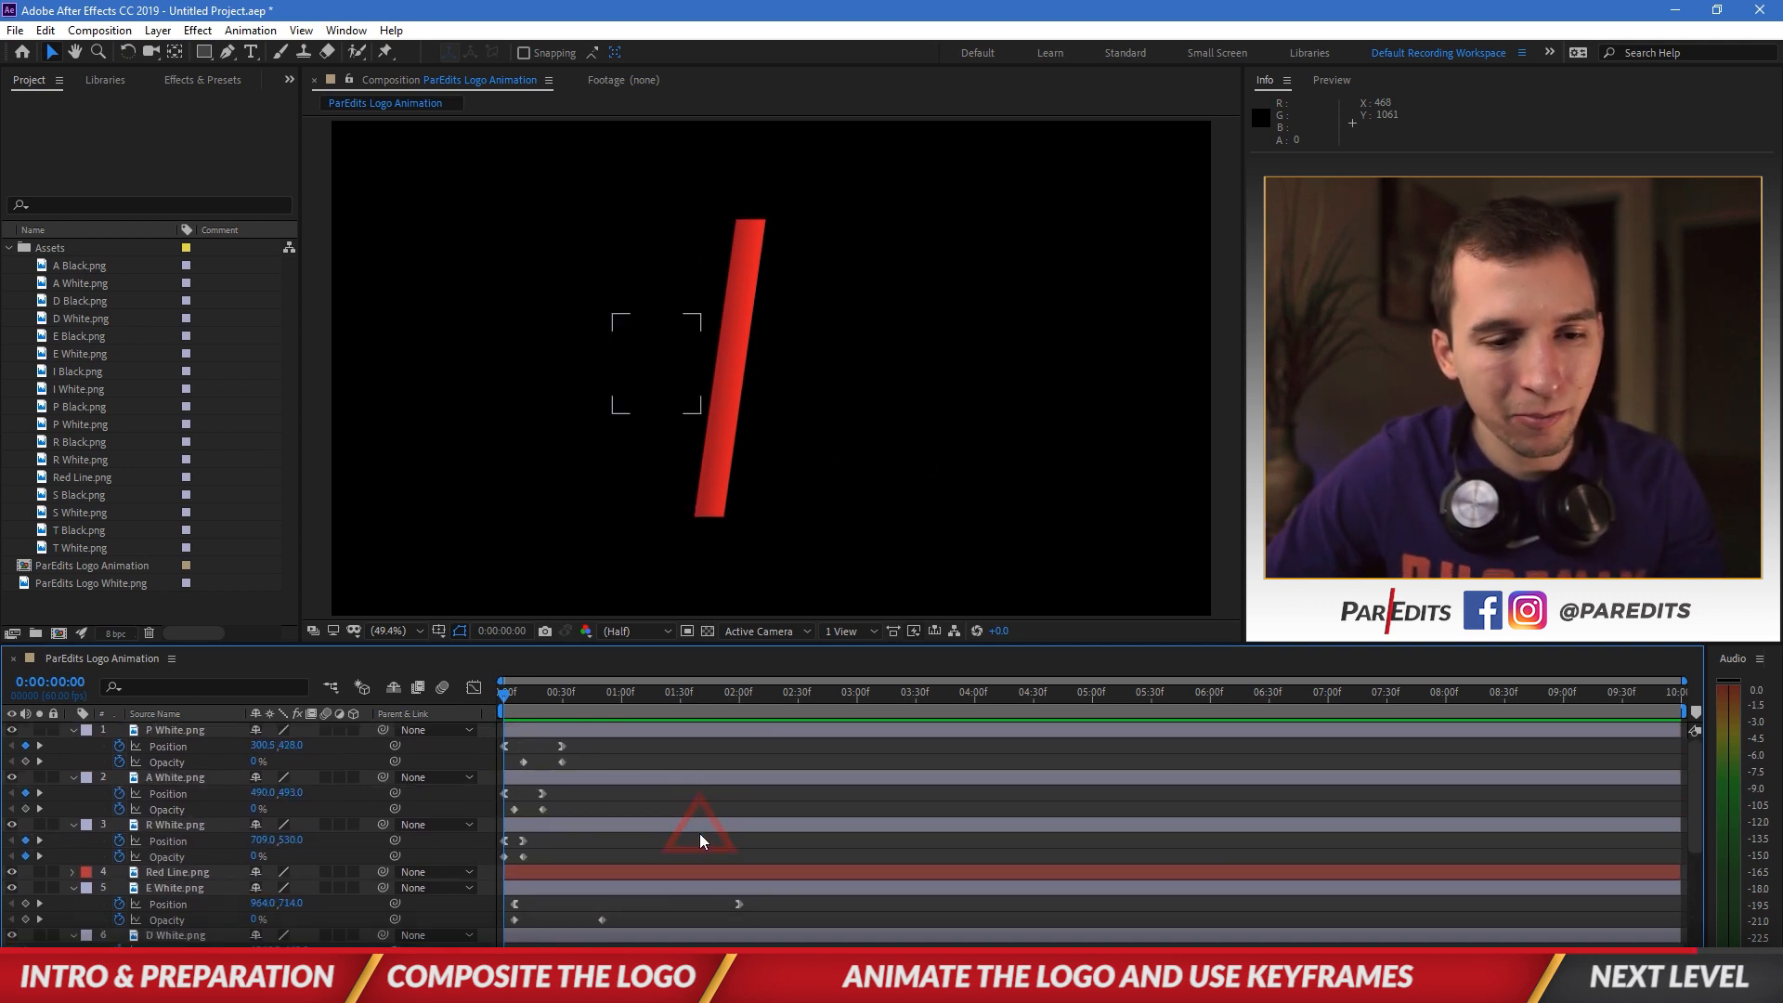
key(space)
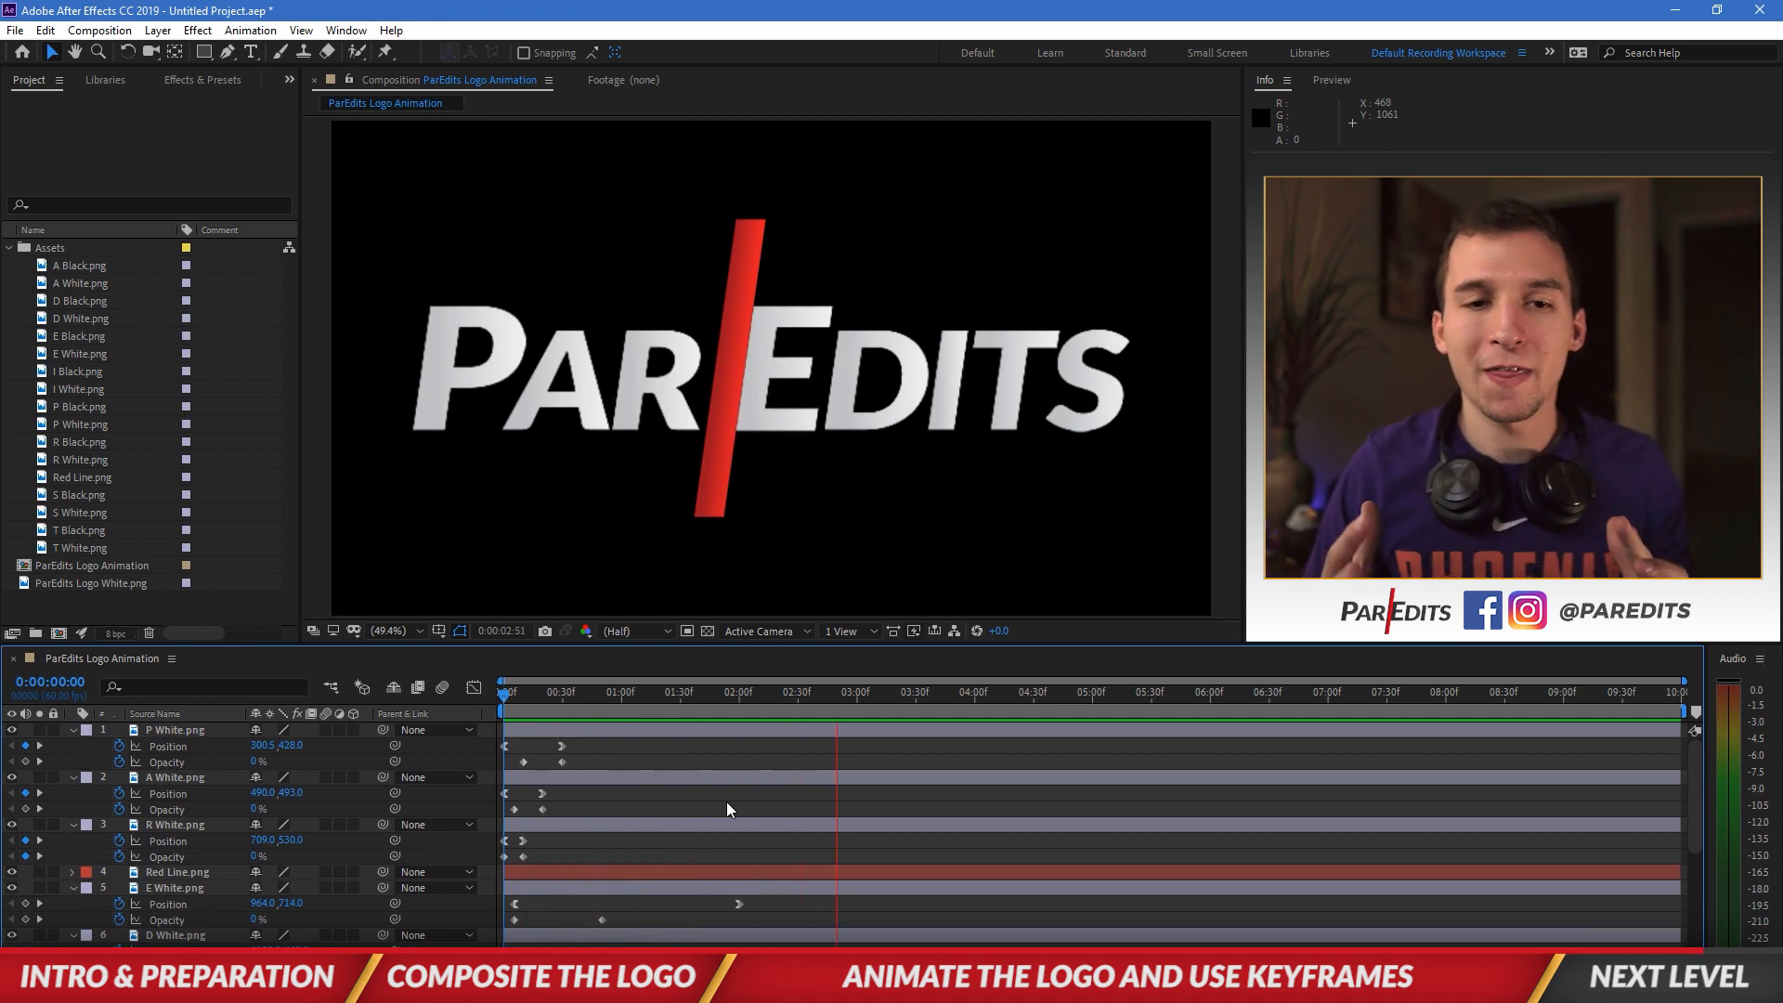
key(space)
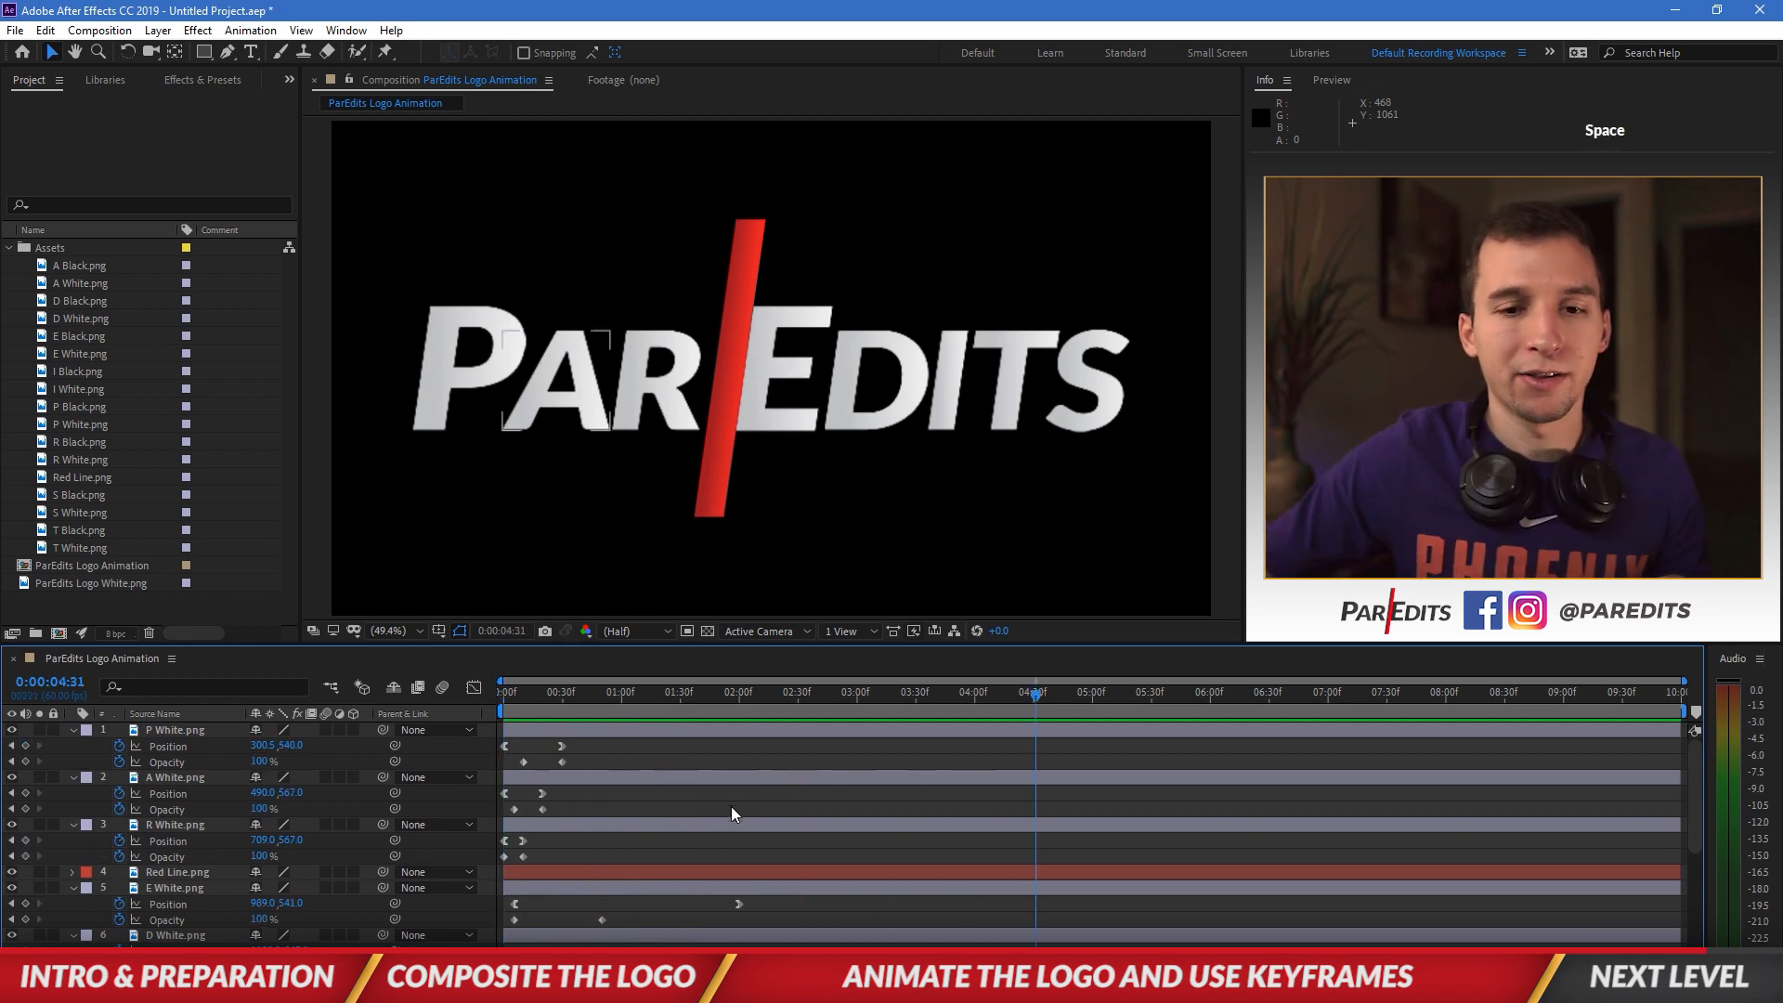
key(space)
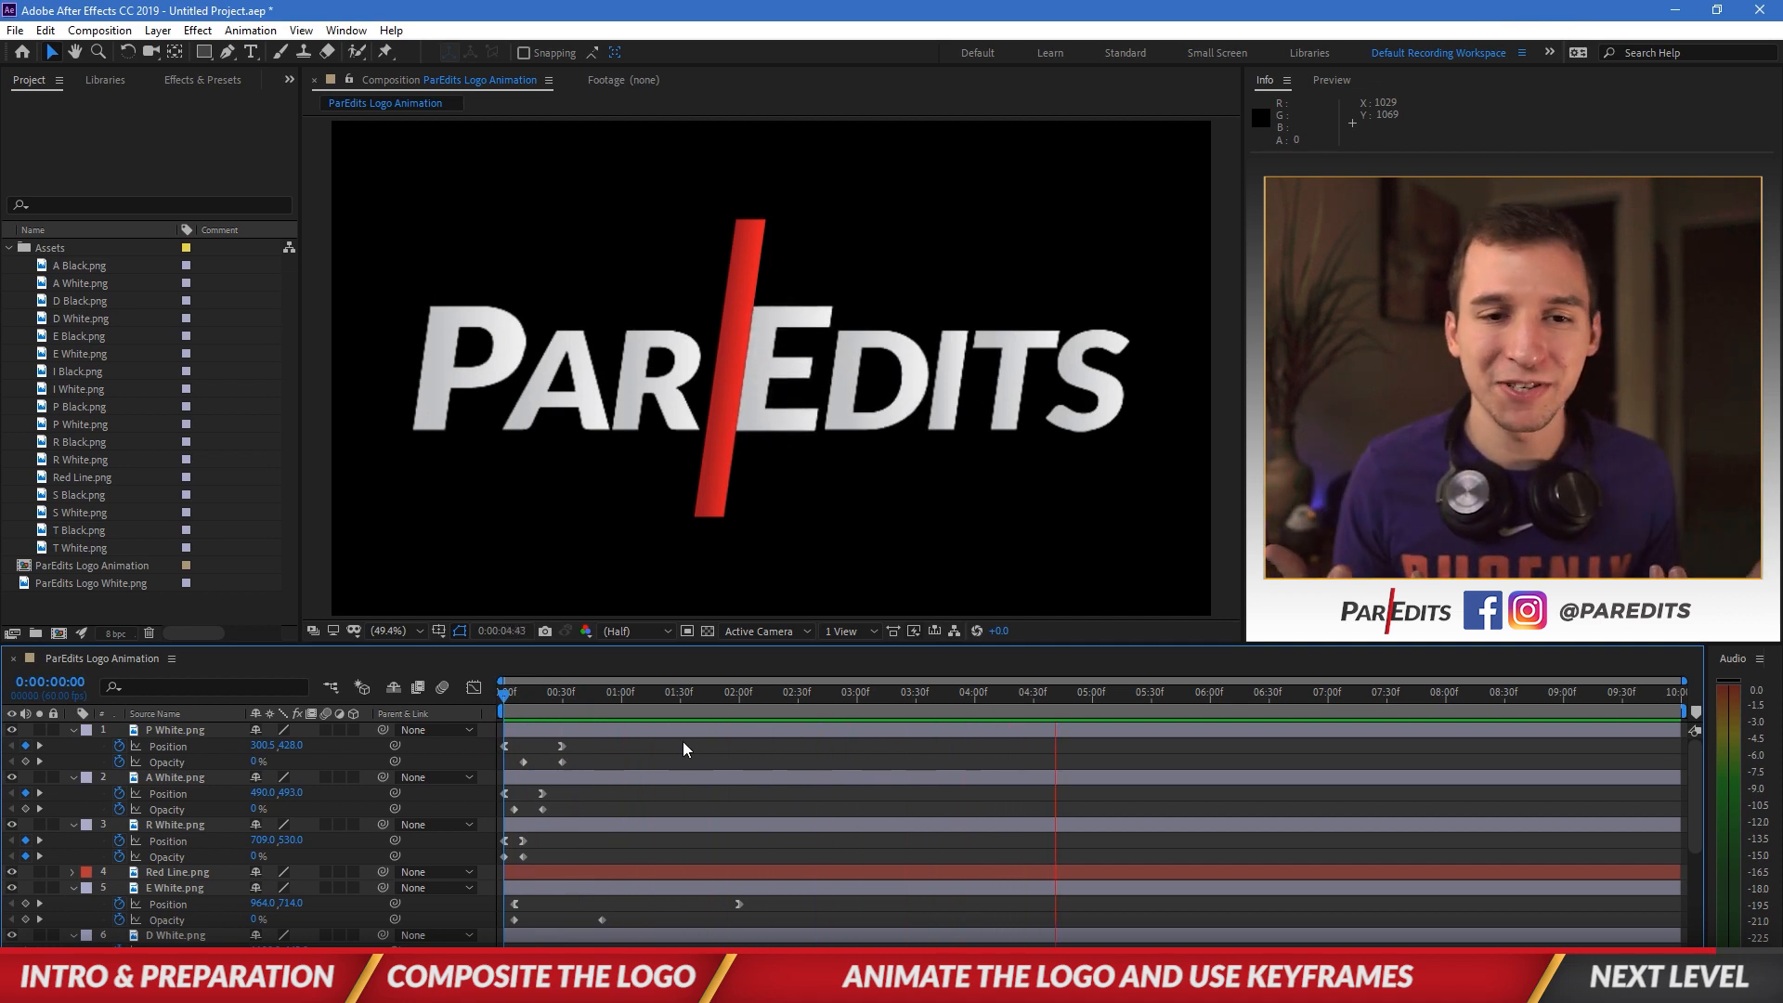
key(space)
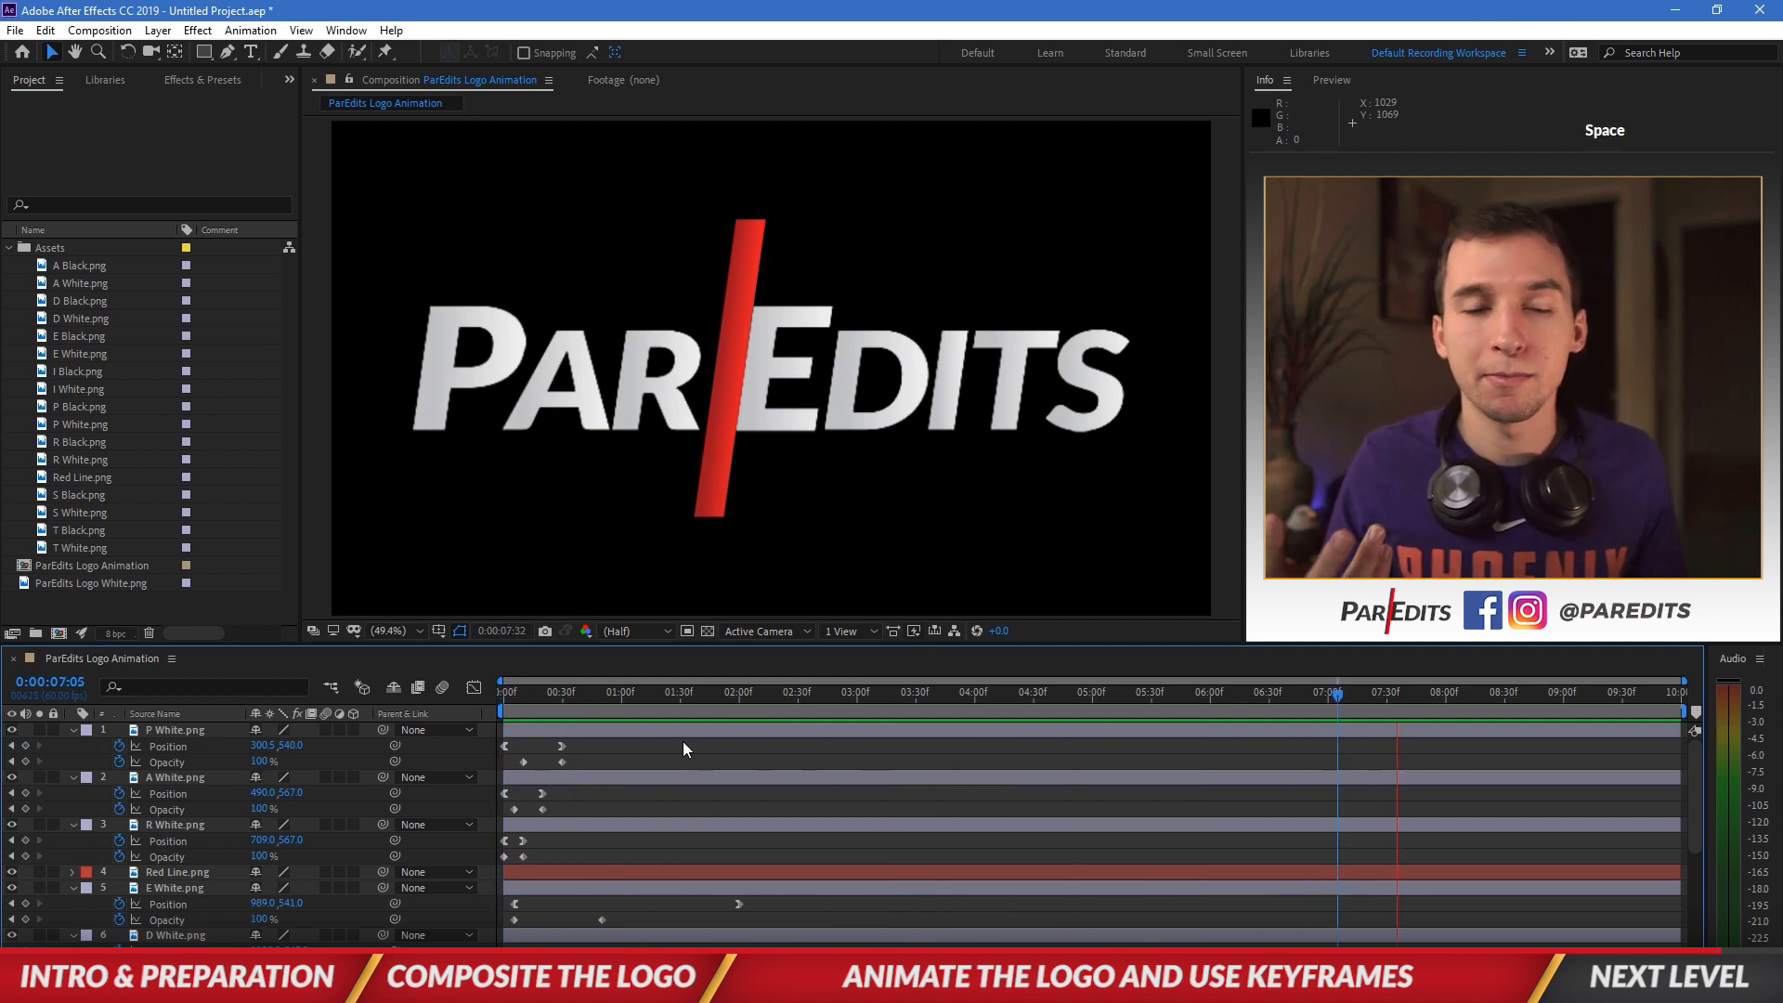